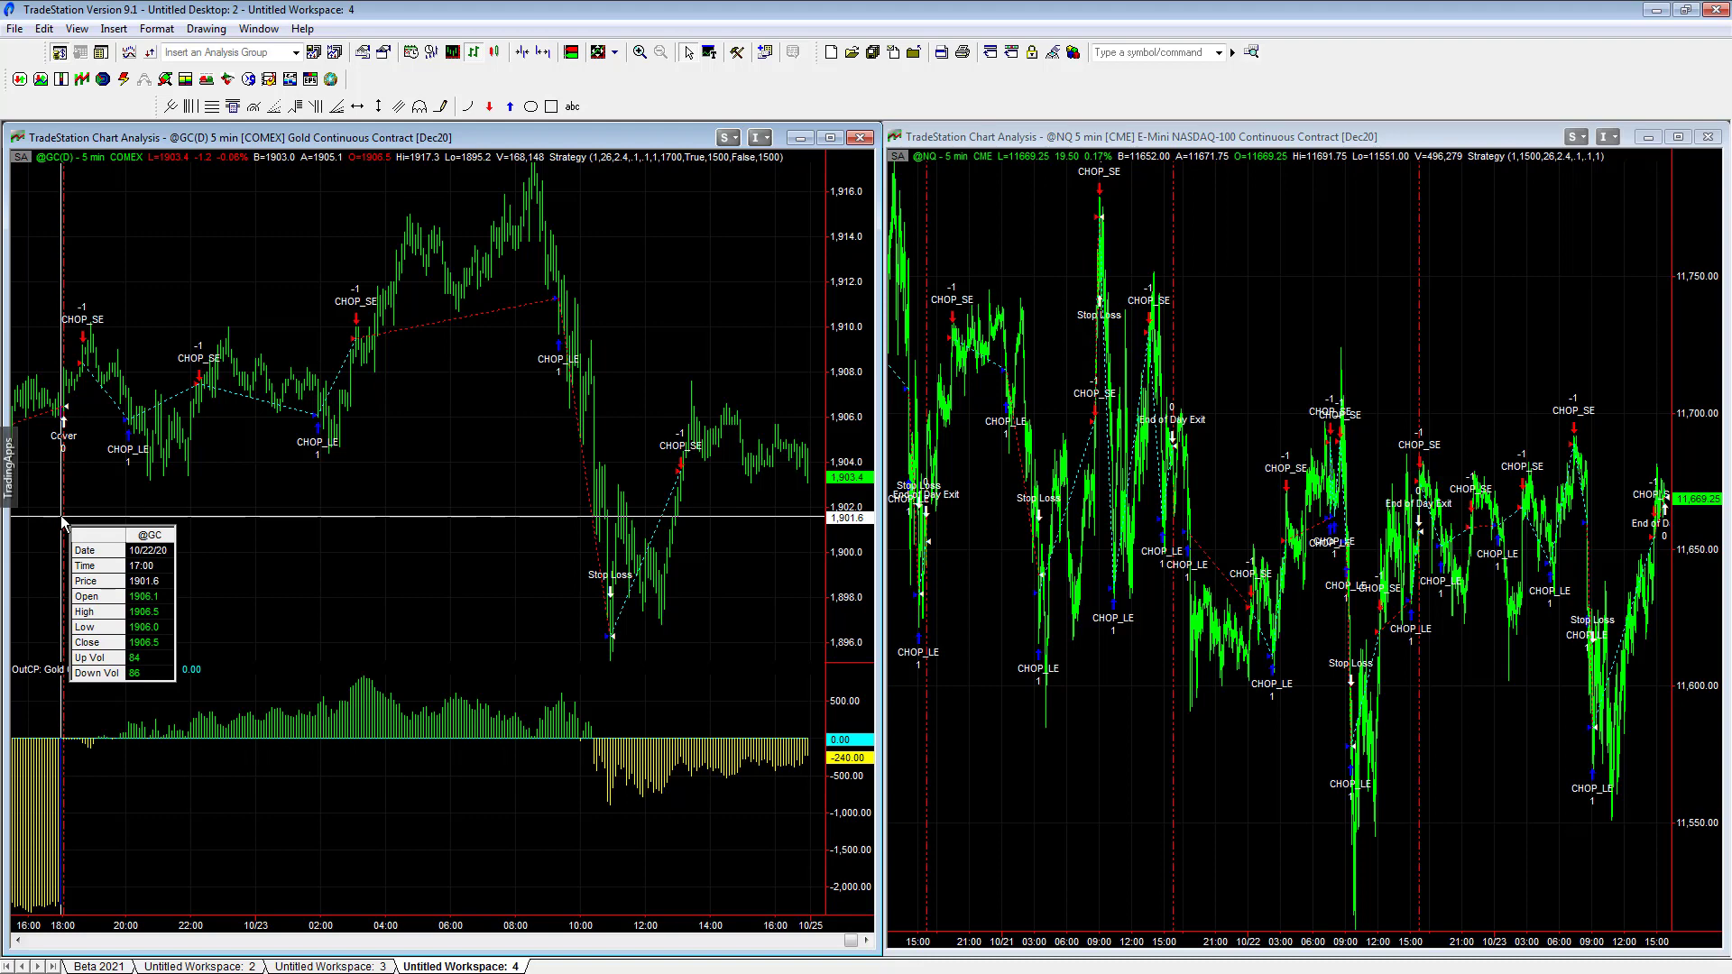
- Open the gold chart's strategy performance report, display its equity curve graph, and reposition and widen the report window
key("ctrl+r")
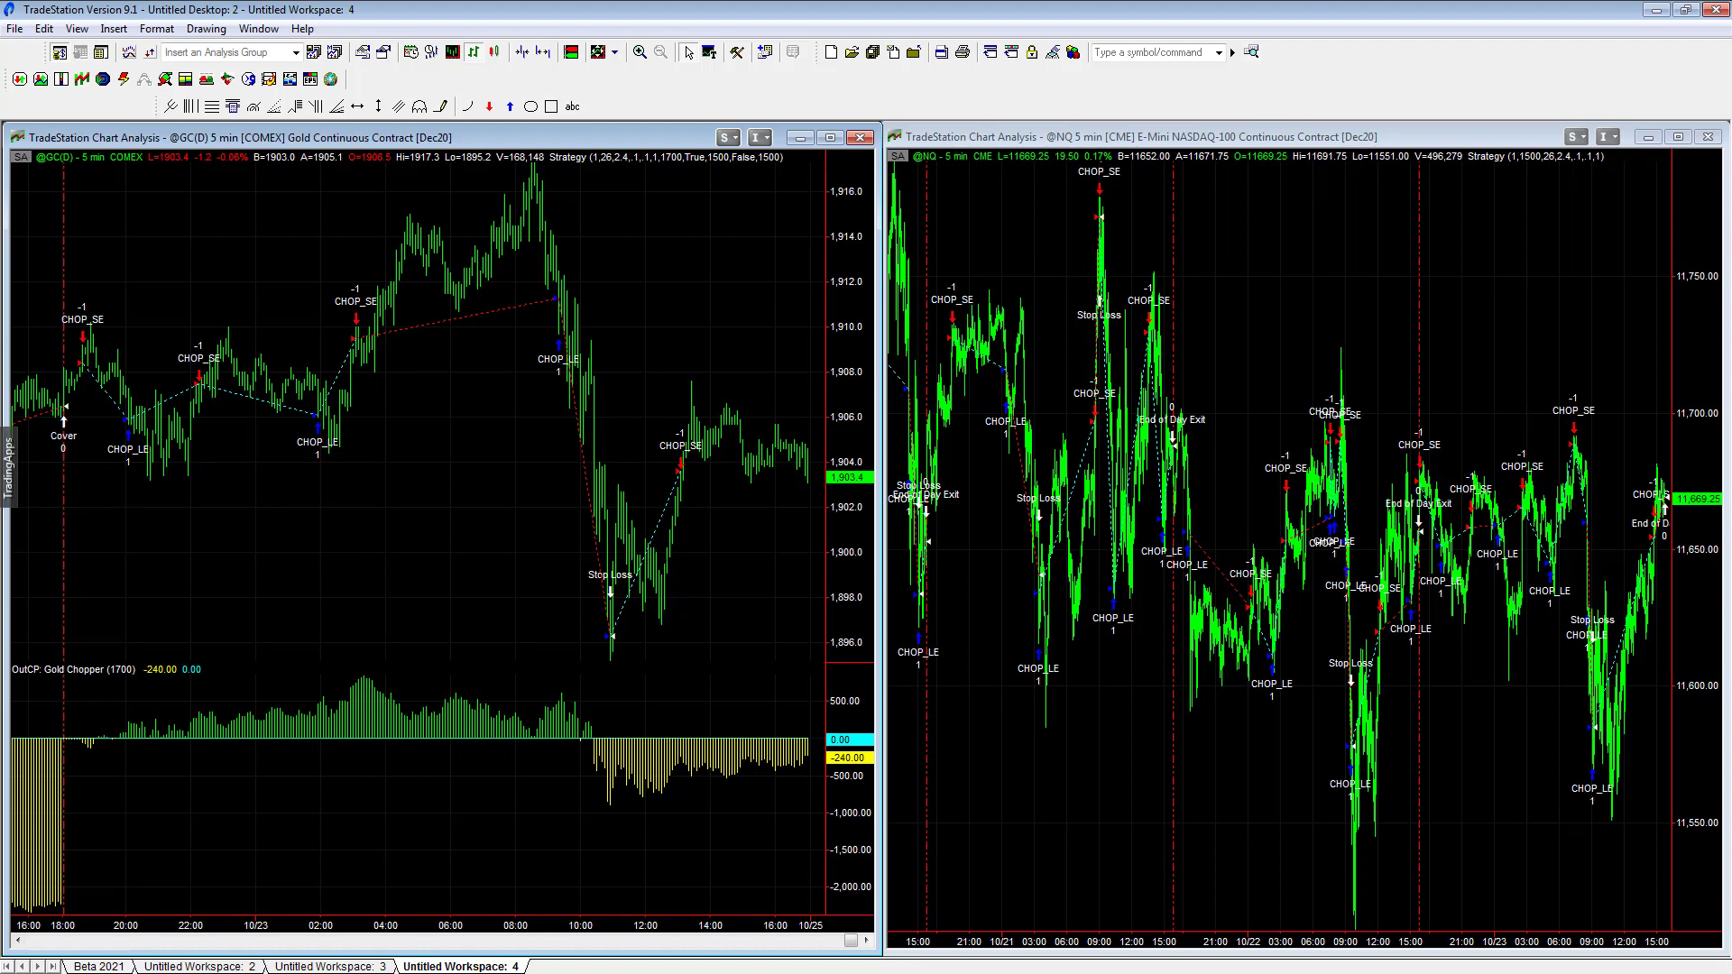
key("alt+shift+p")
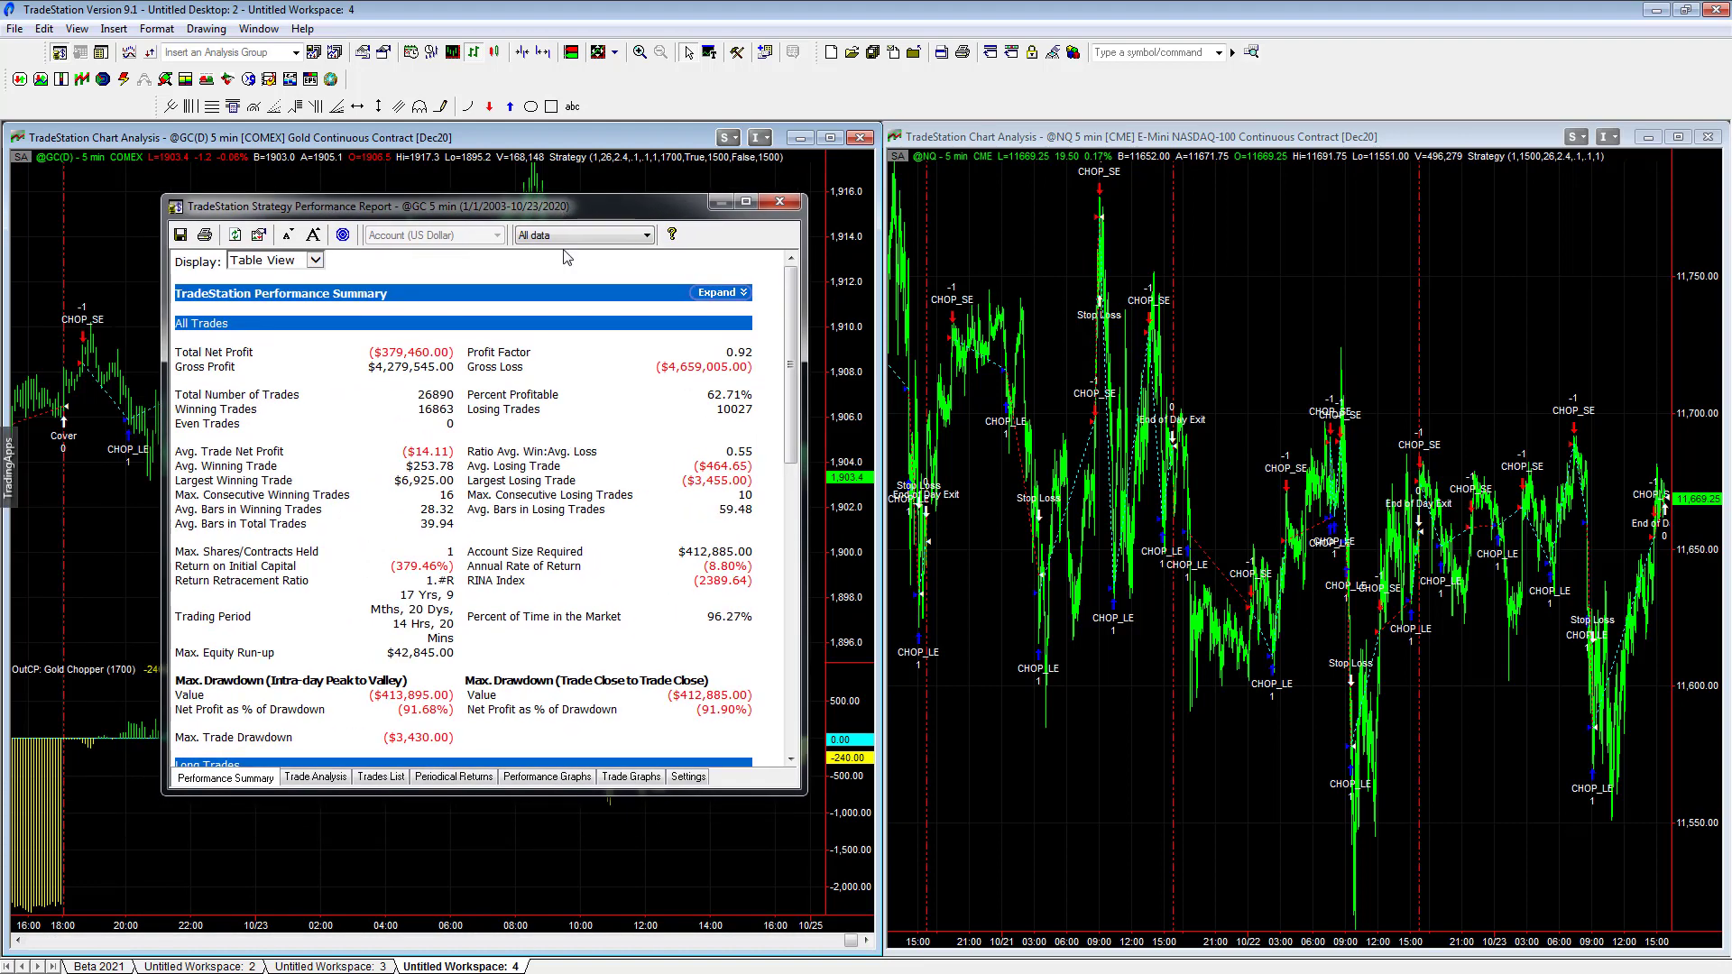
left_click(577, 781)
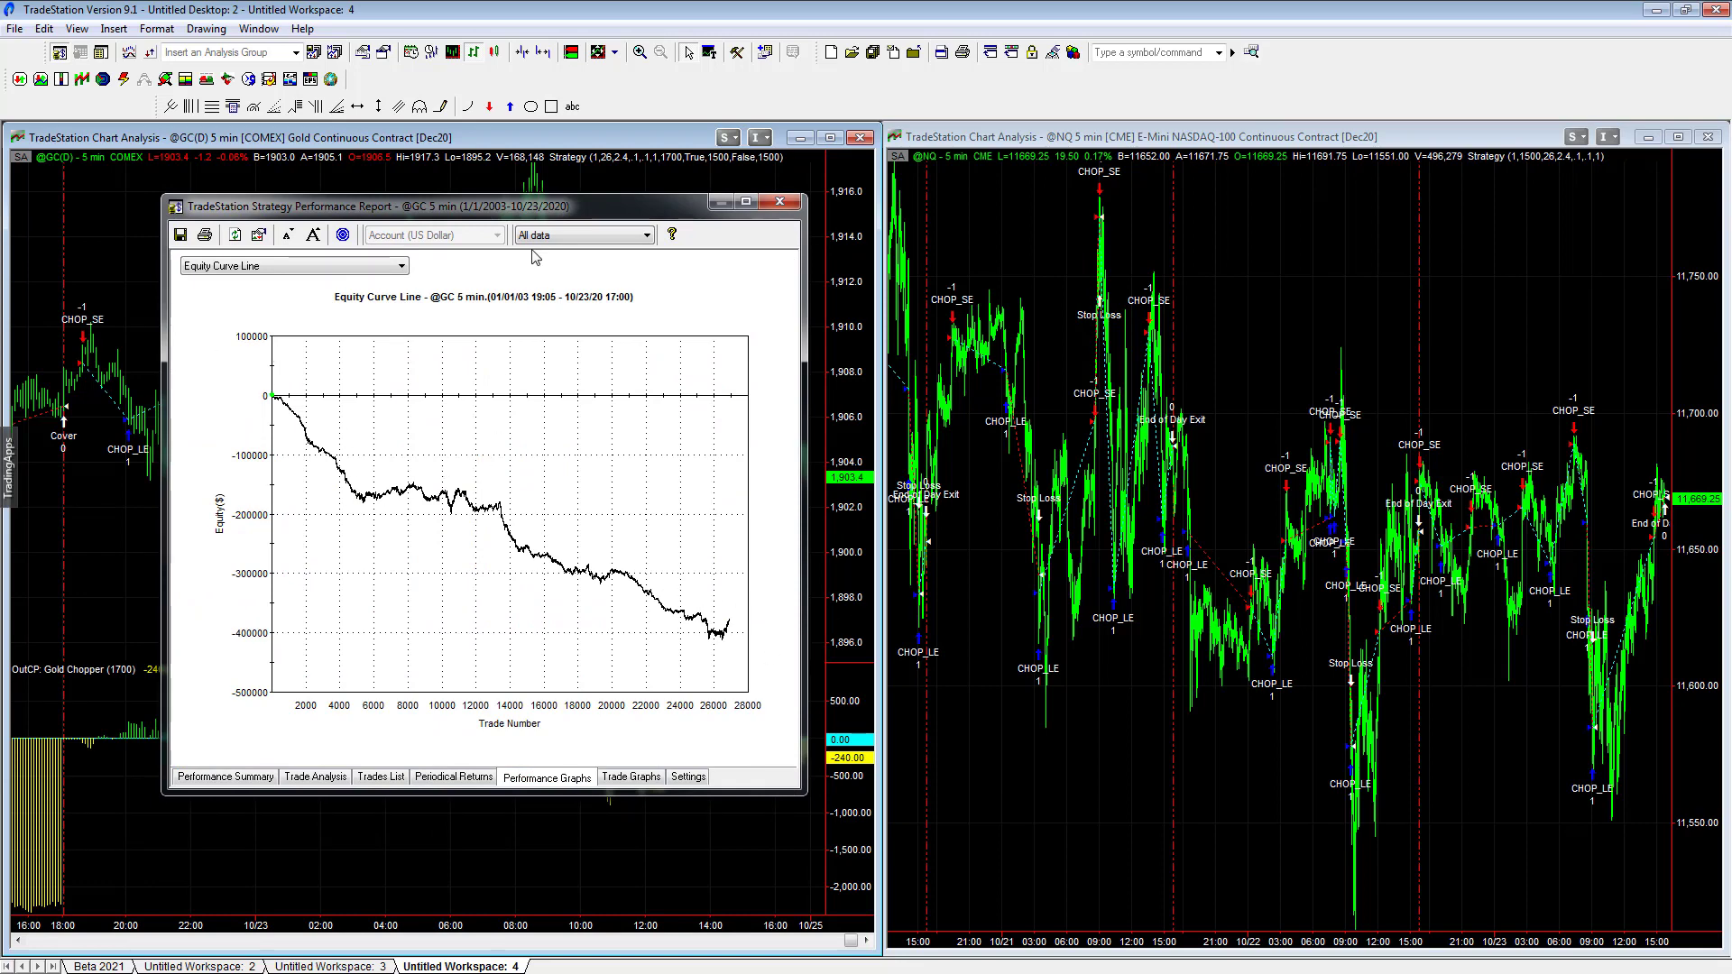
left_click_drag(559, 209, 493, 188)
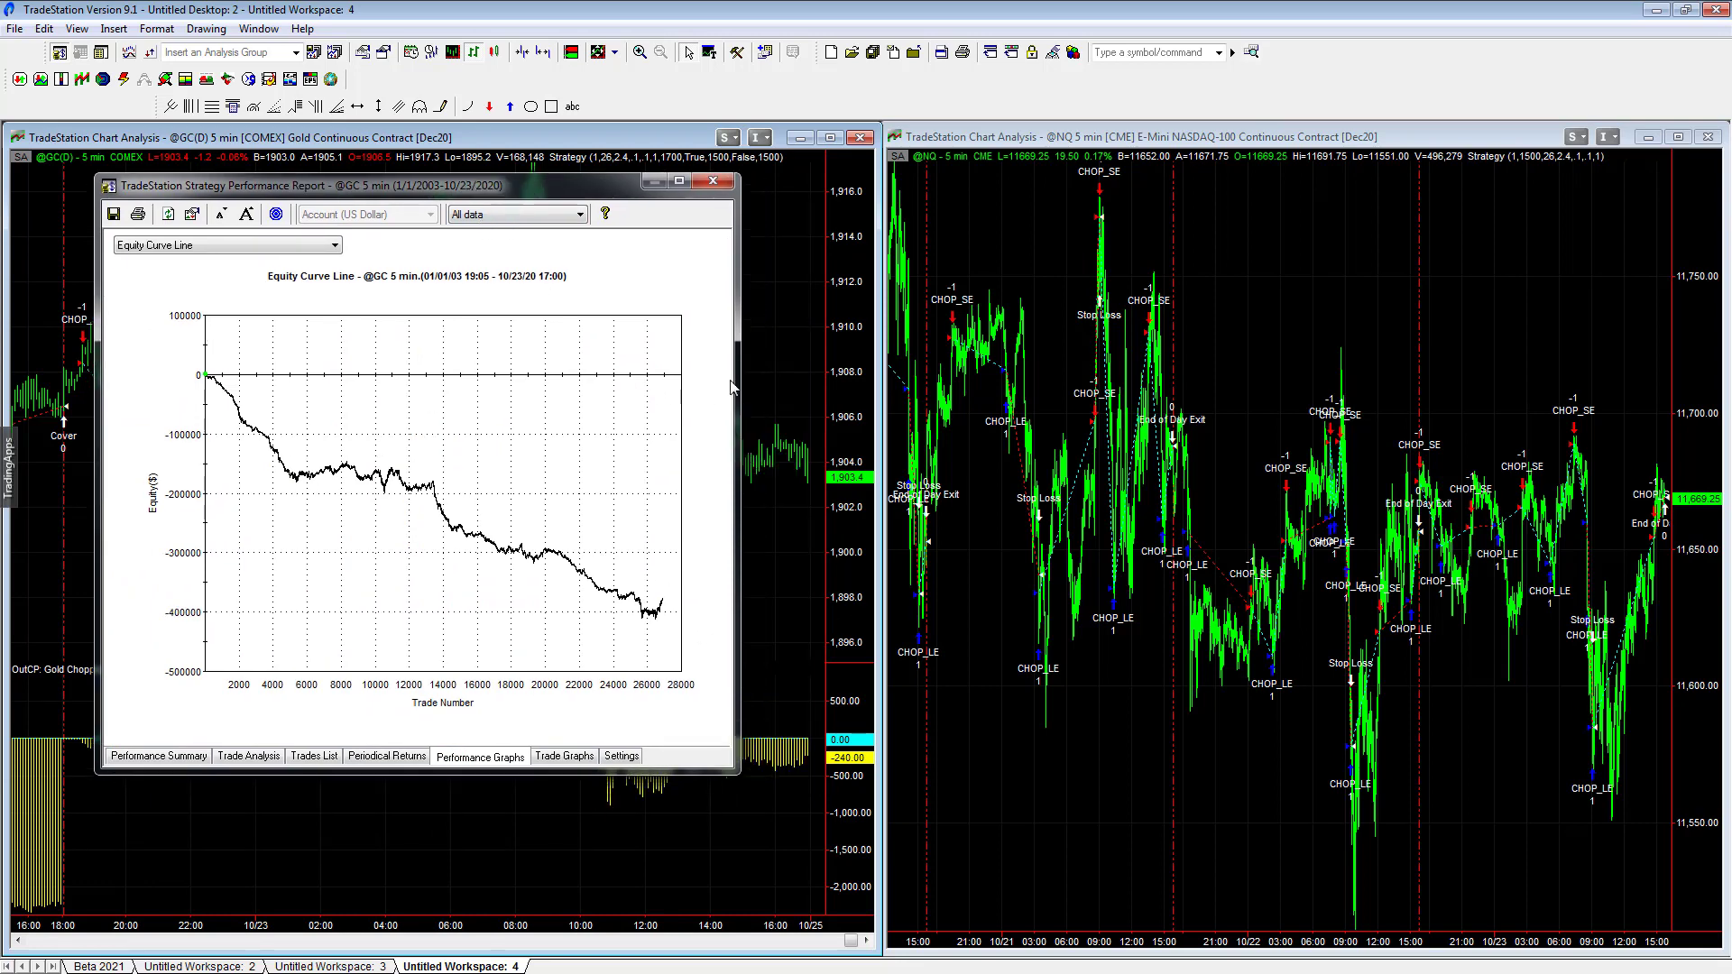
left_click_drag(738, 379, 796, 380)
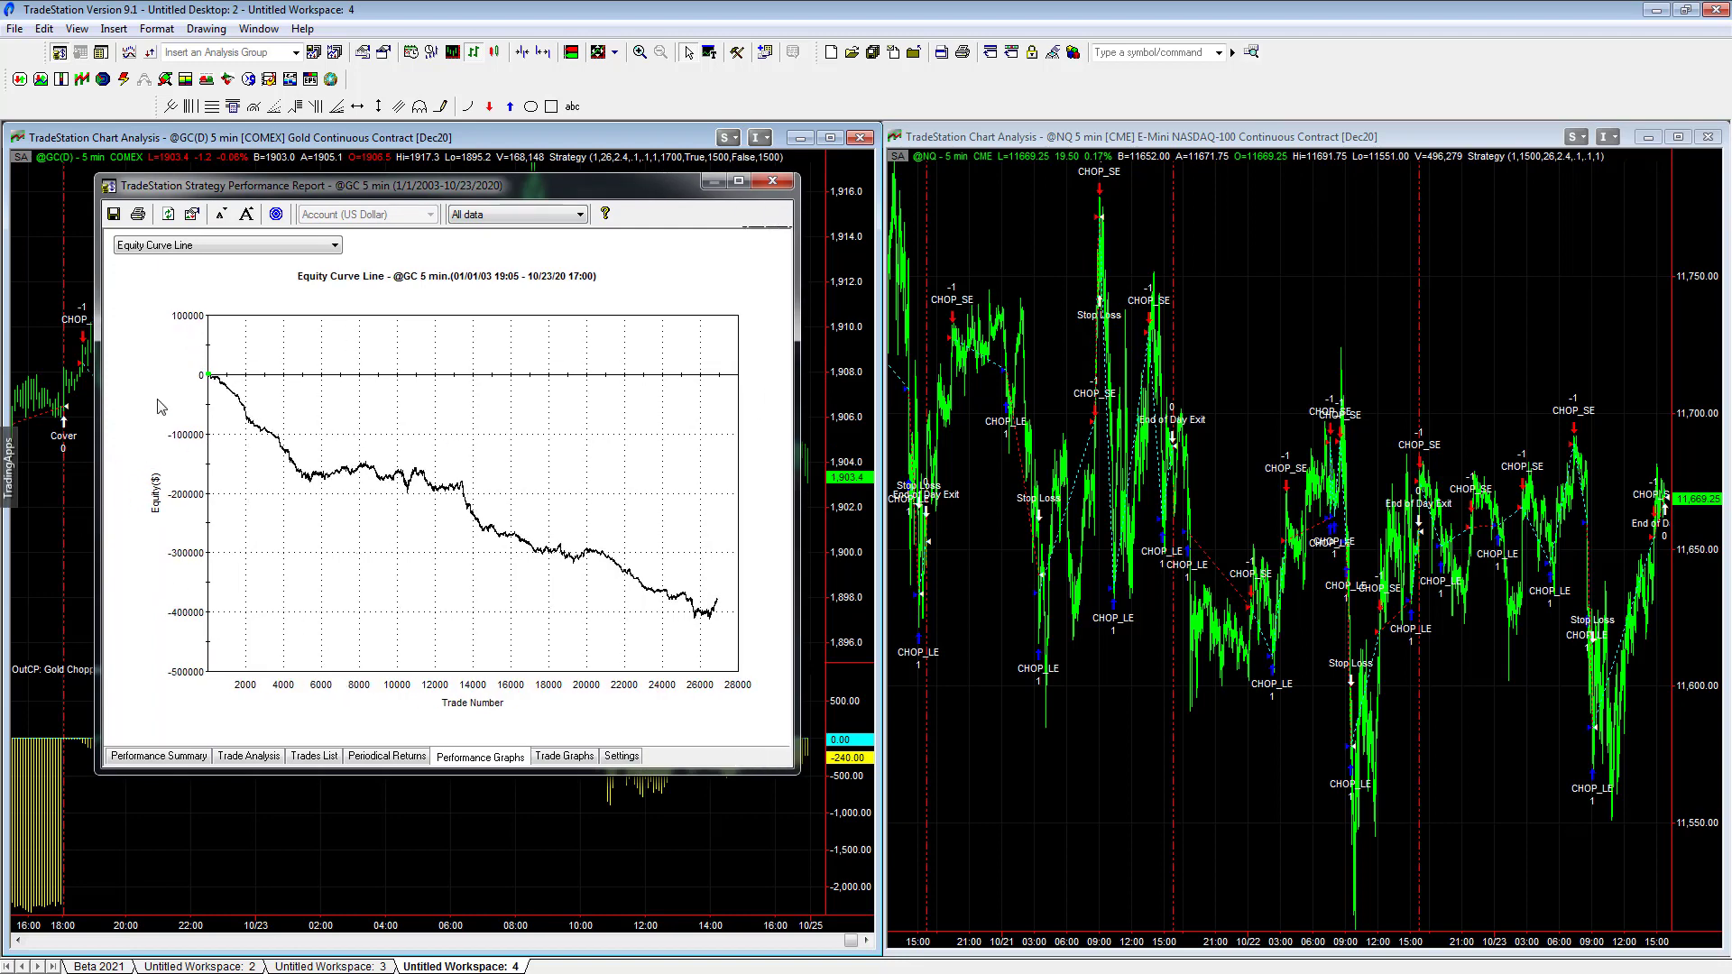
- Trace the gold strategy's equity curve from the first trade to the most recent one
left_click_drag(220, 391, 718, 545)
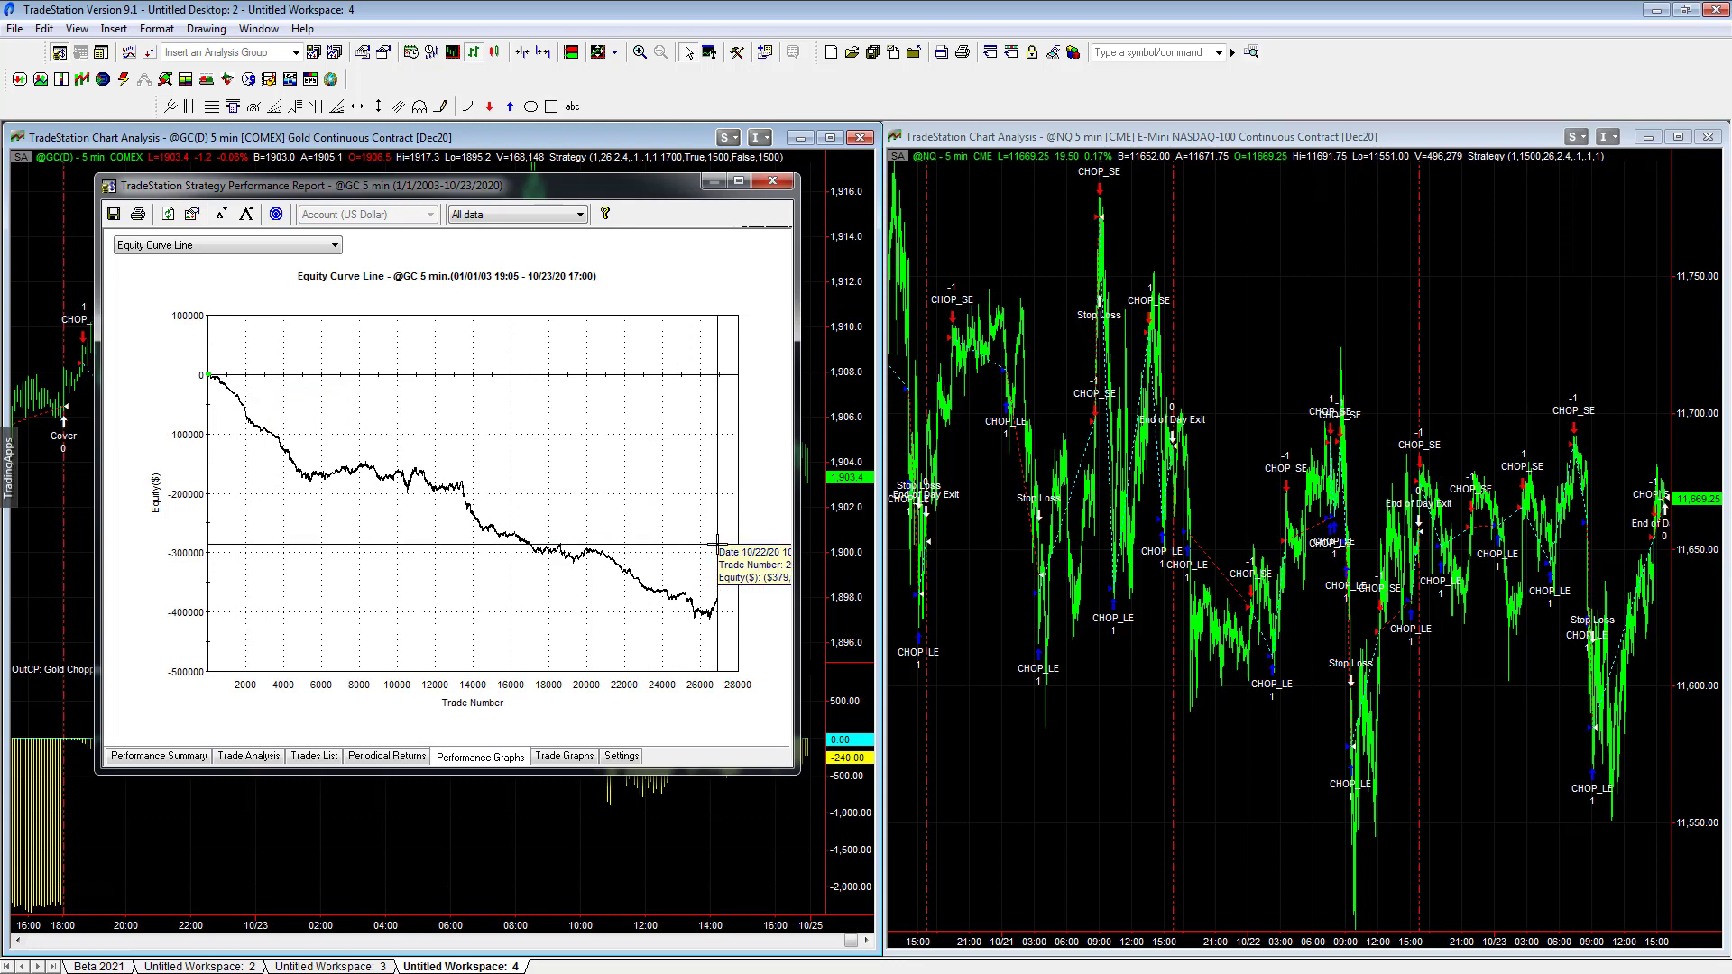
left_click_drag(727, 552, 727, 552)
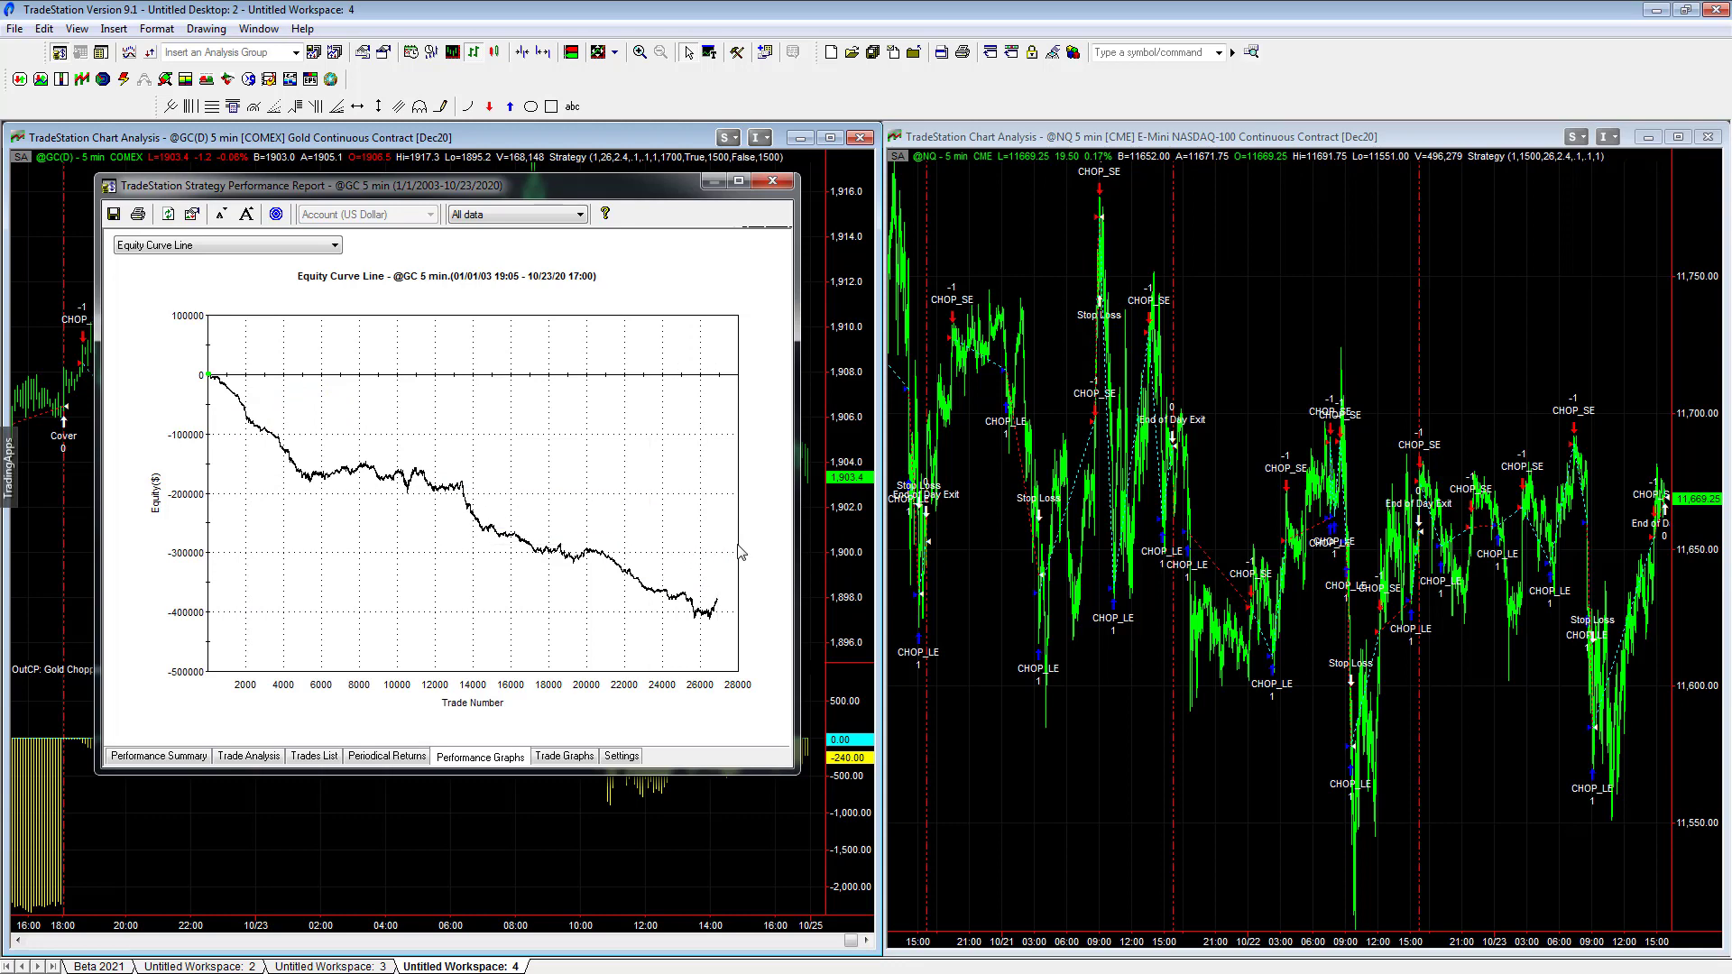
left_click_drag(241, 427, 715, 578)
left_click_drag(213, 471, 724, 629)
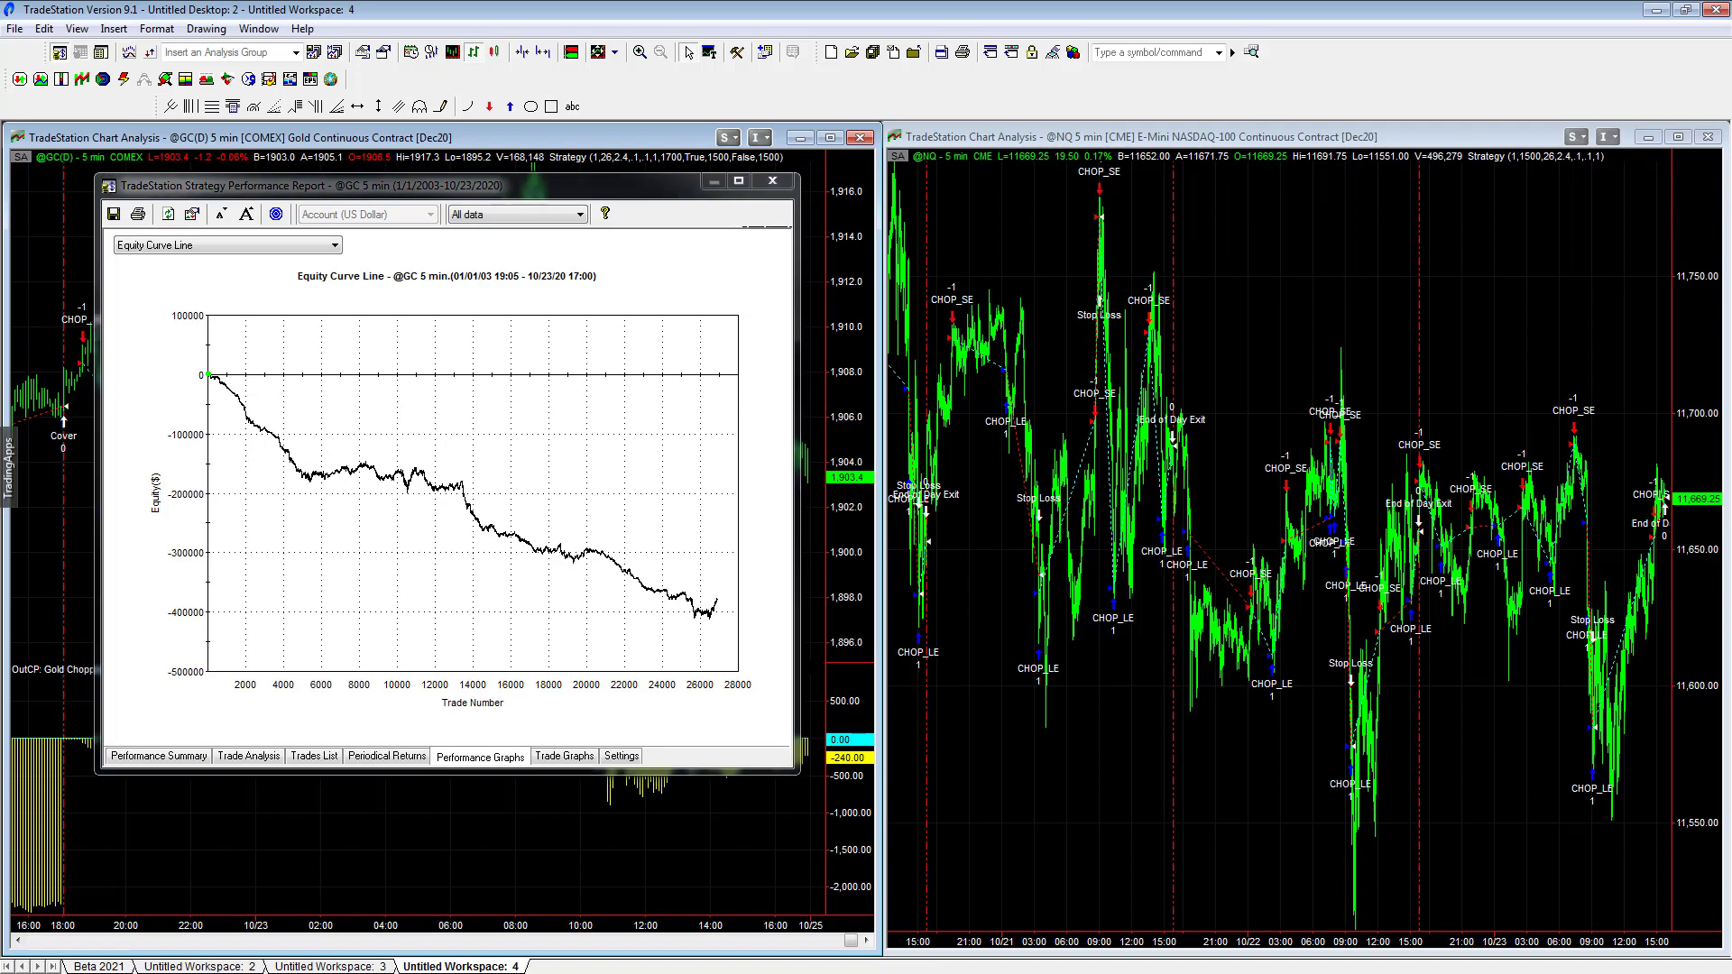
- Switch to Excel and maximize the Capstone Portfolios Calculator October 23 2020.xlsb workbook window
key("alt+Tab")
double_click(835, 10)
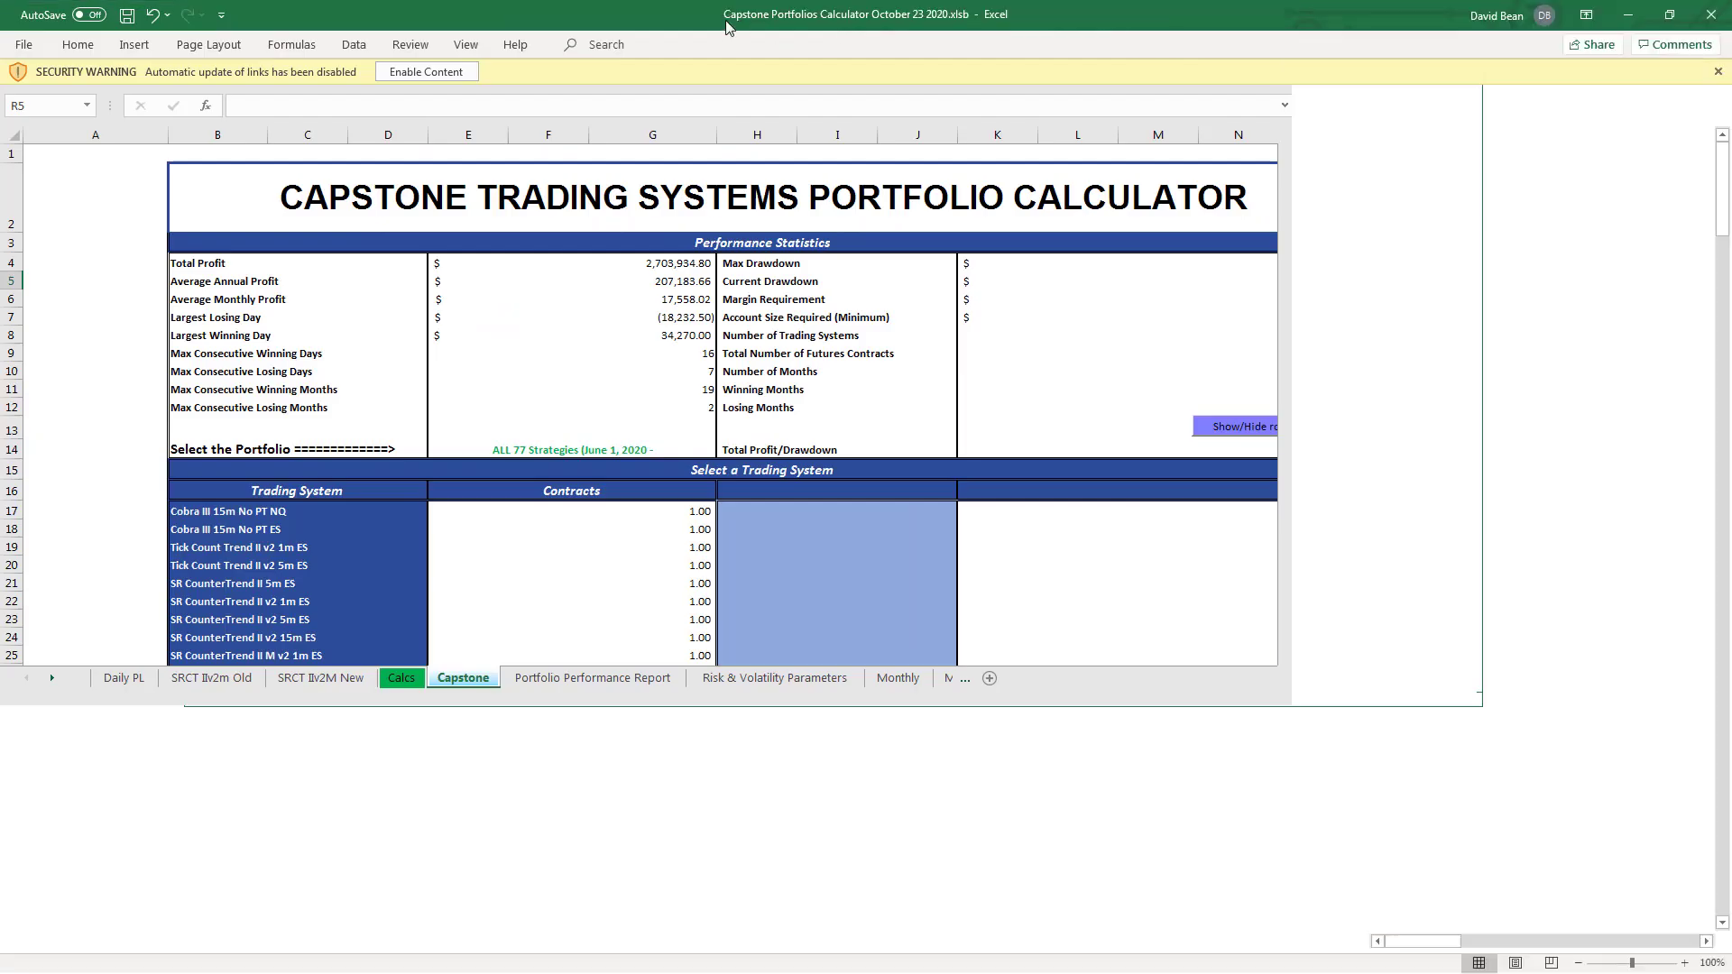
left_click(1504, 311)
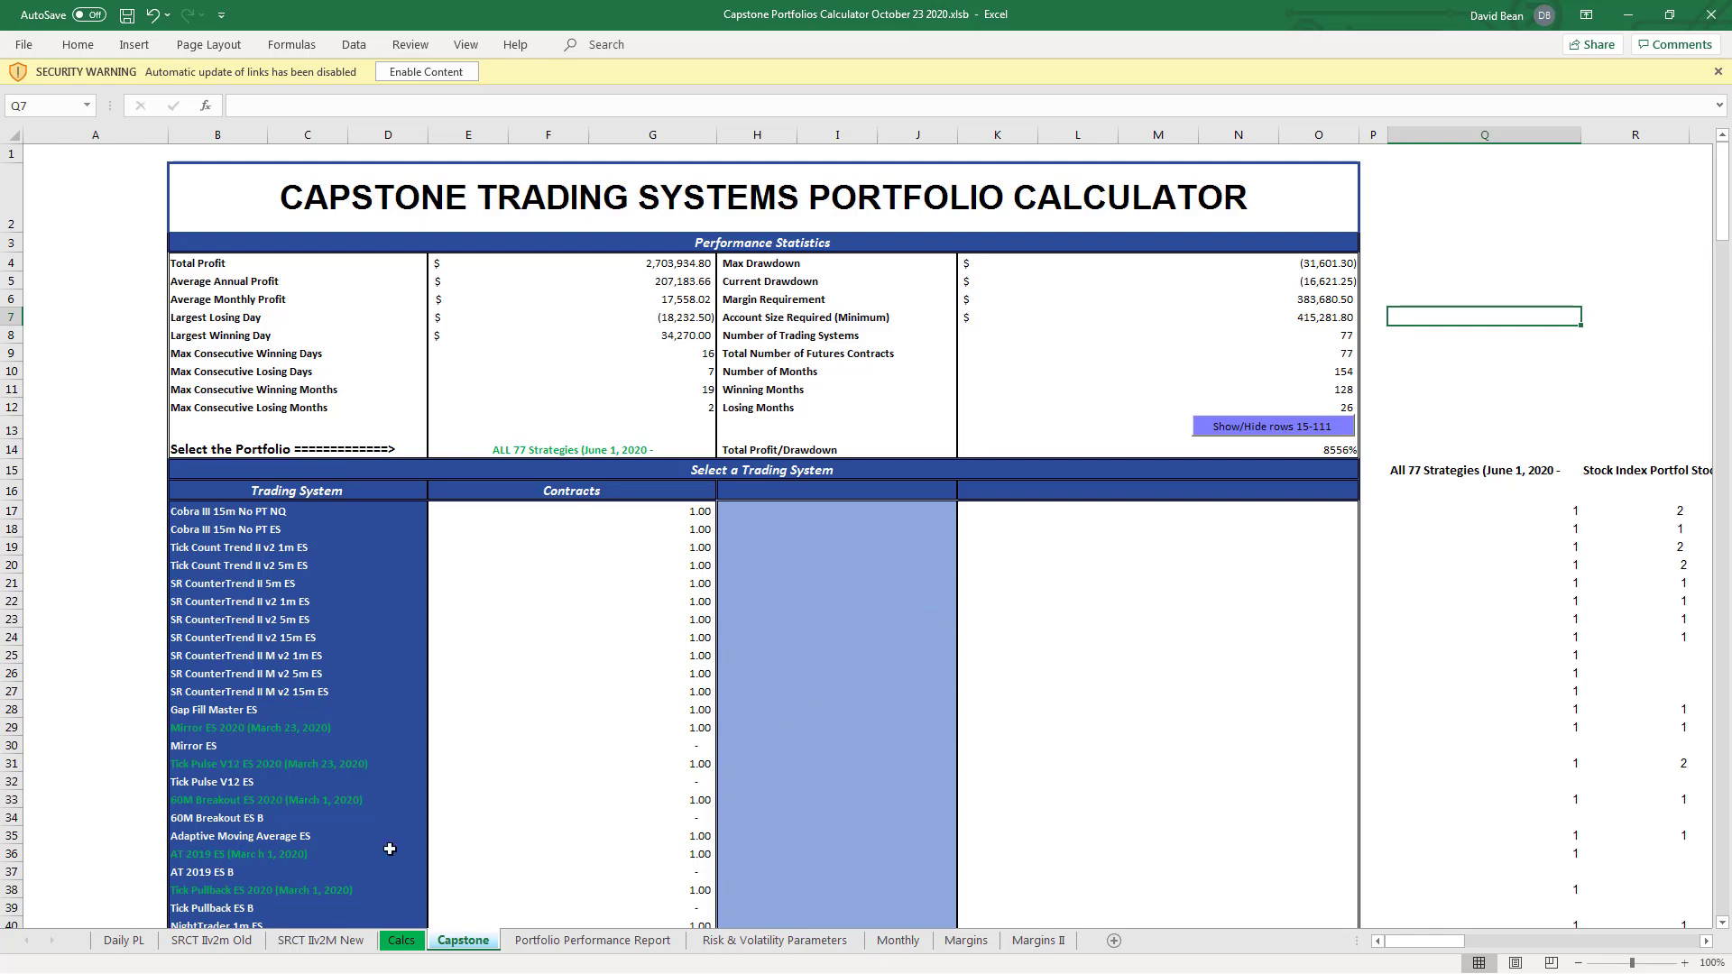
- Look over the Daily PL and Calcs sheets and return to the Capstone sheet
left_click(124, 940)
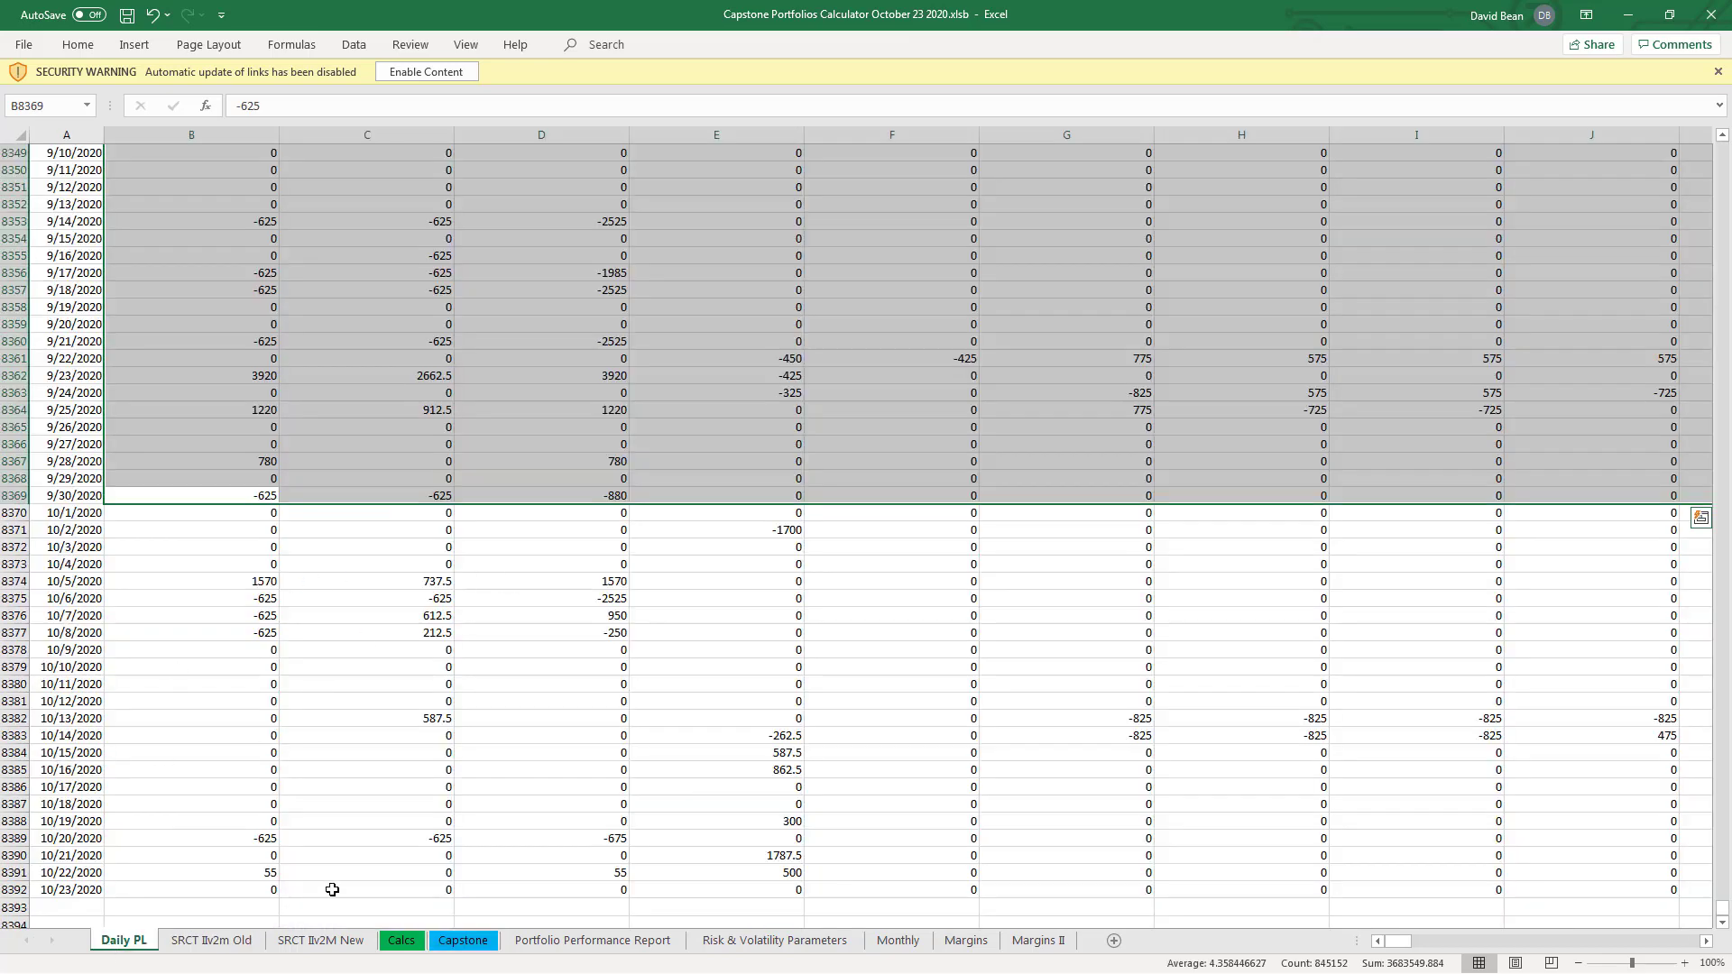
left_click(401, 940)
left_click(474, 942)
key("Down")
key("Down")
key("Down")
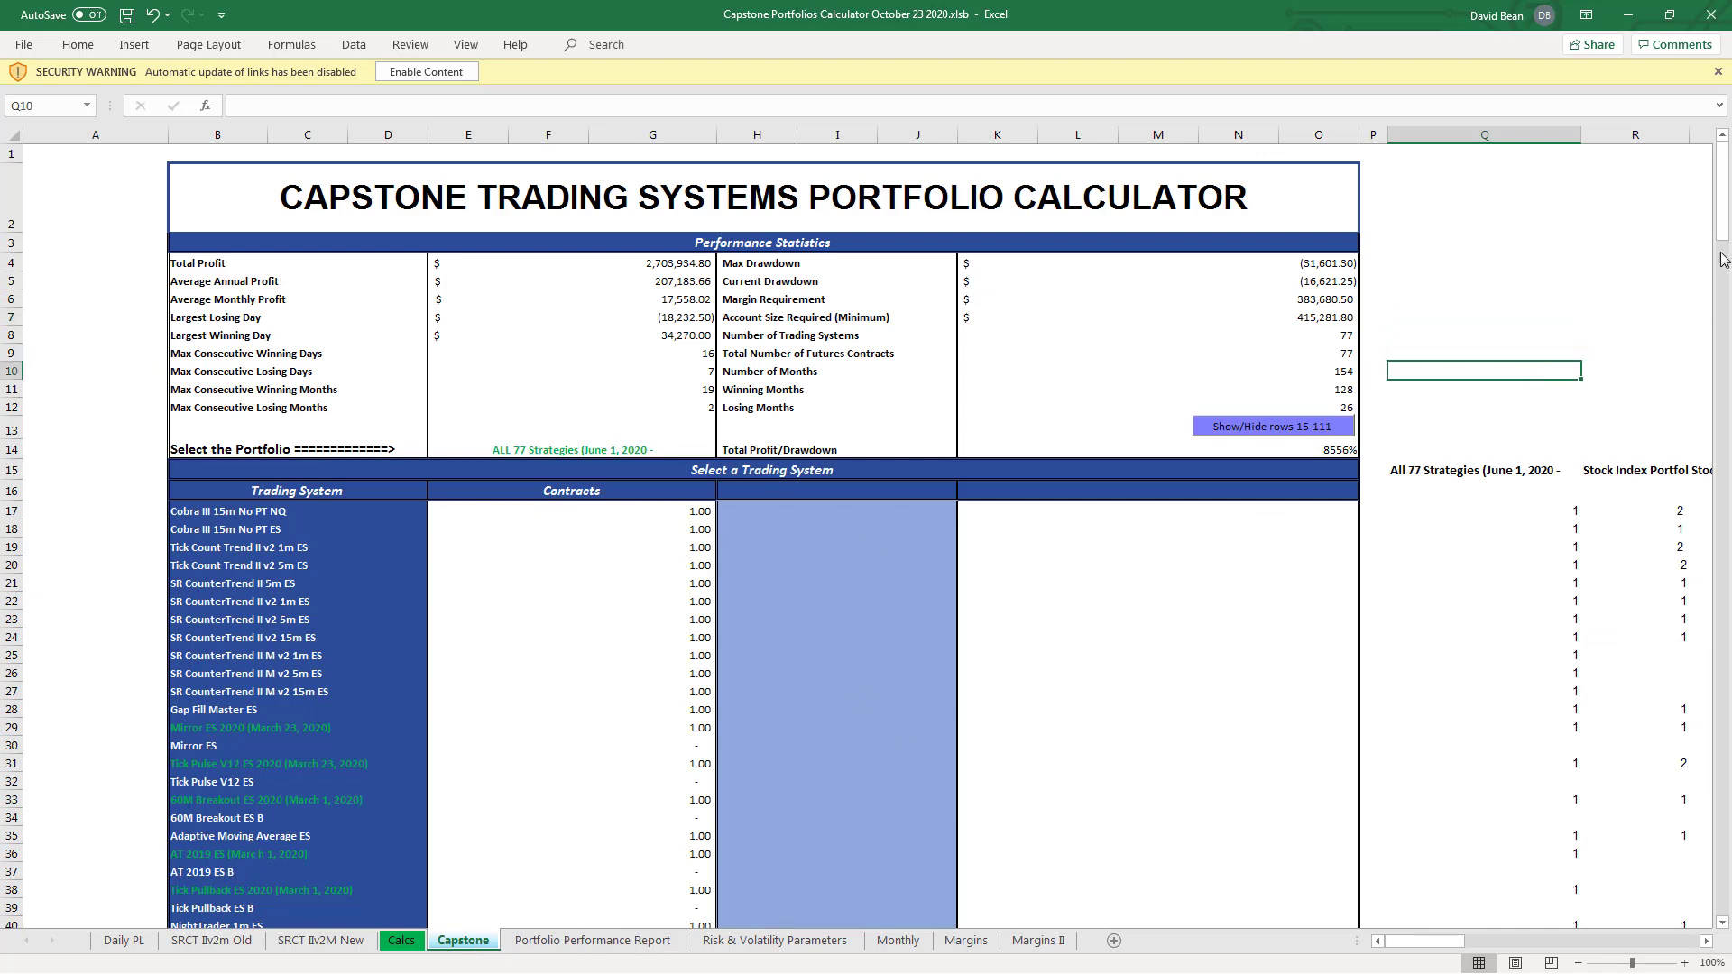
- Examine the portfolio's Max Drawdown and Current Drawdown figures in the Performance Statistics
left_click_drag(1725, 205, 1725, 206)
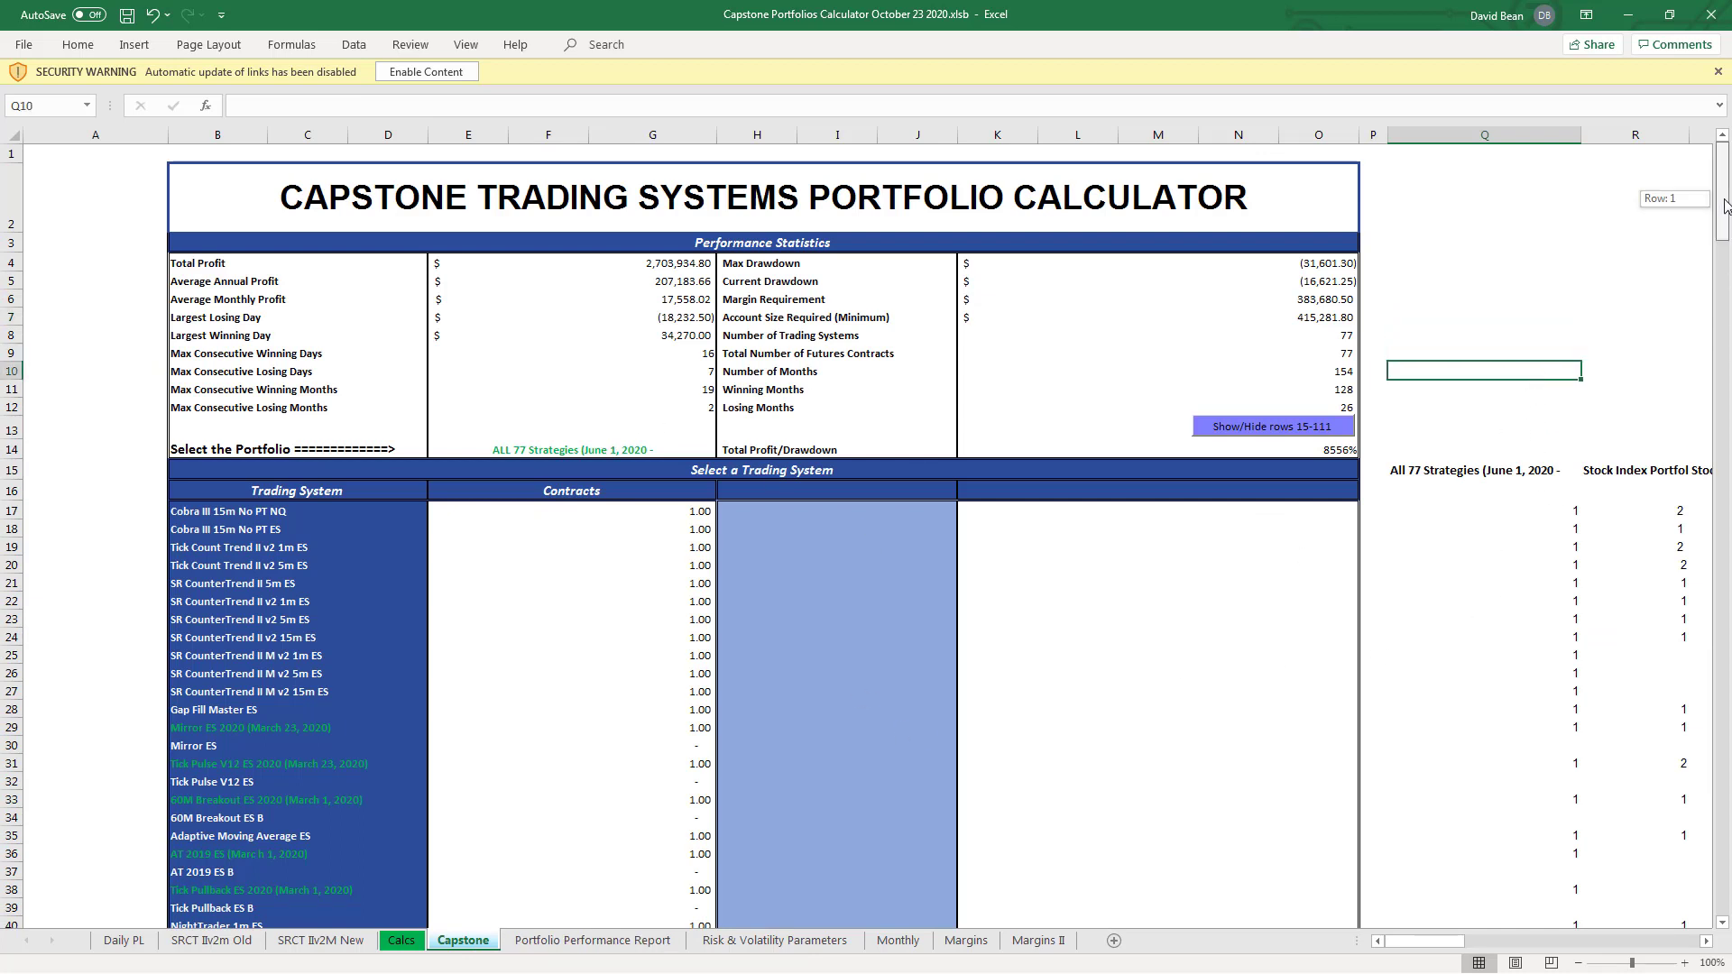
left_click(1539, 264)
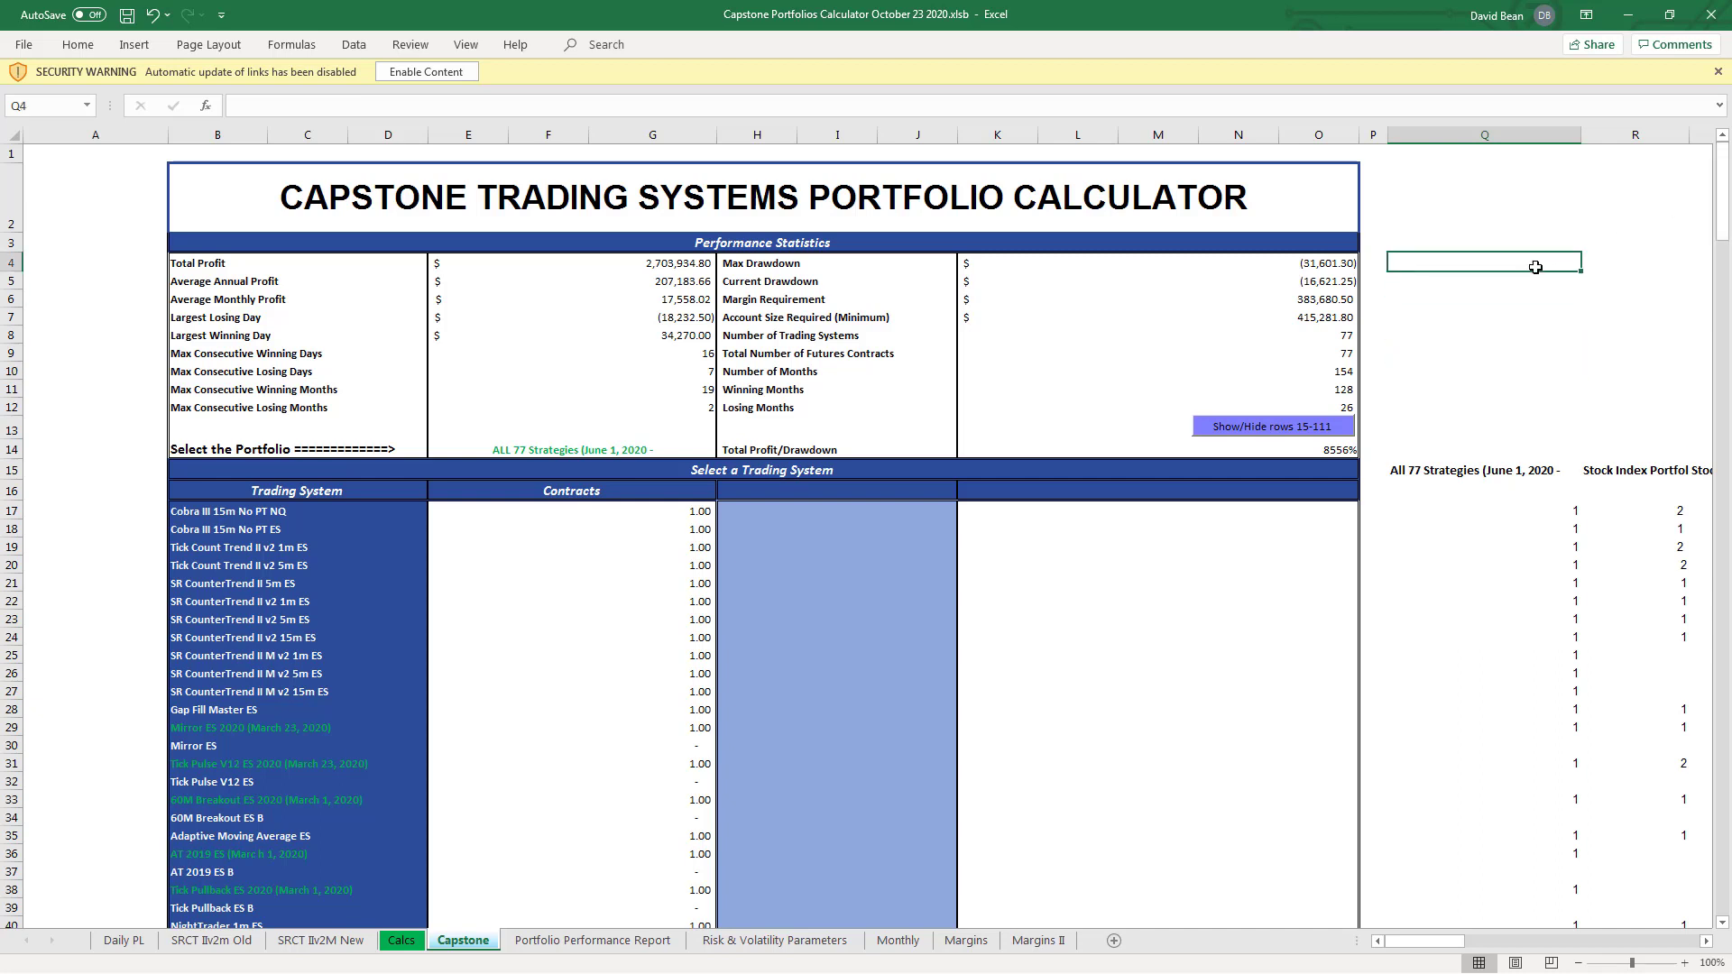
left_click(1313, 260)
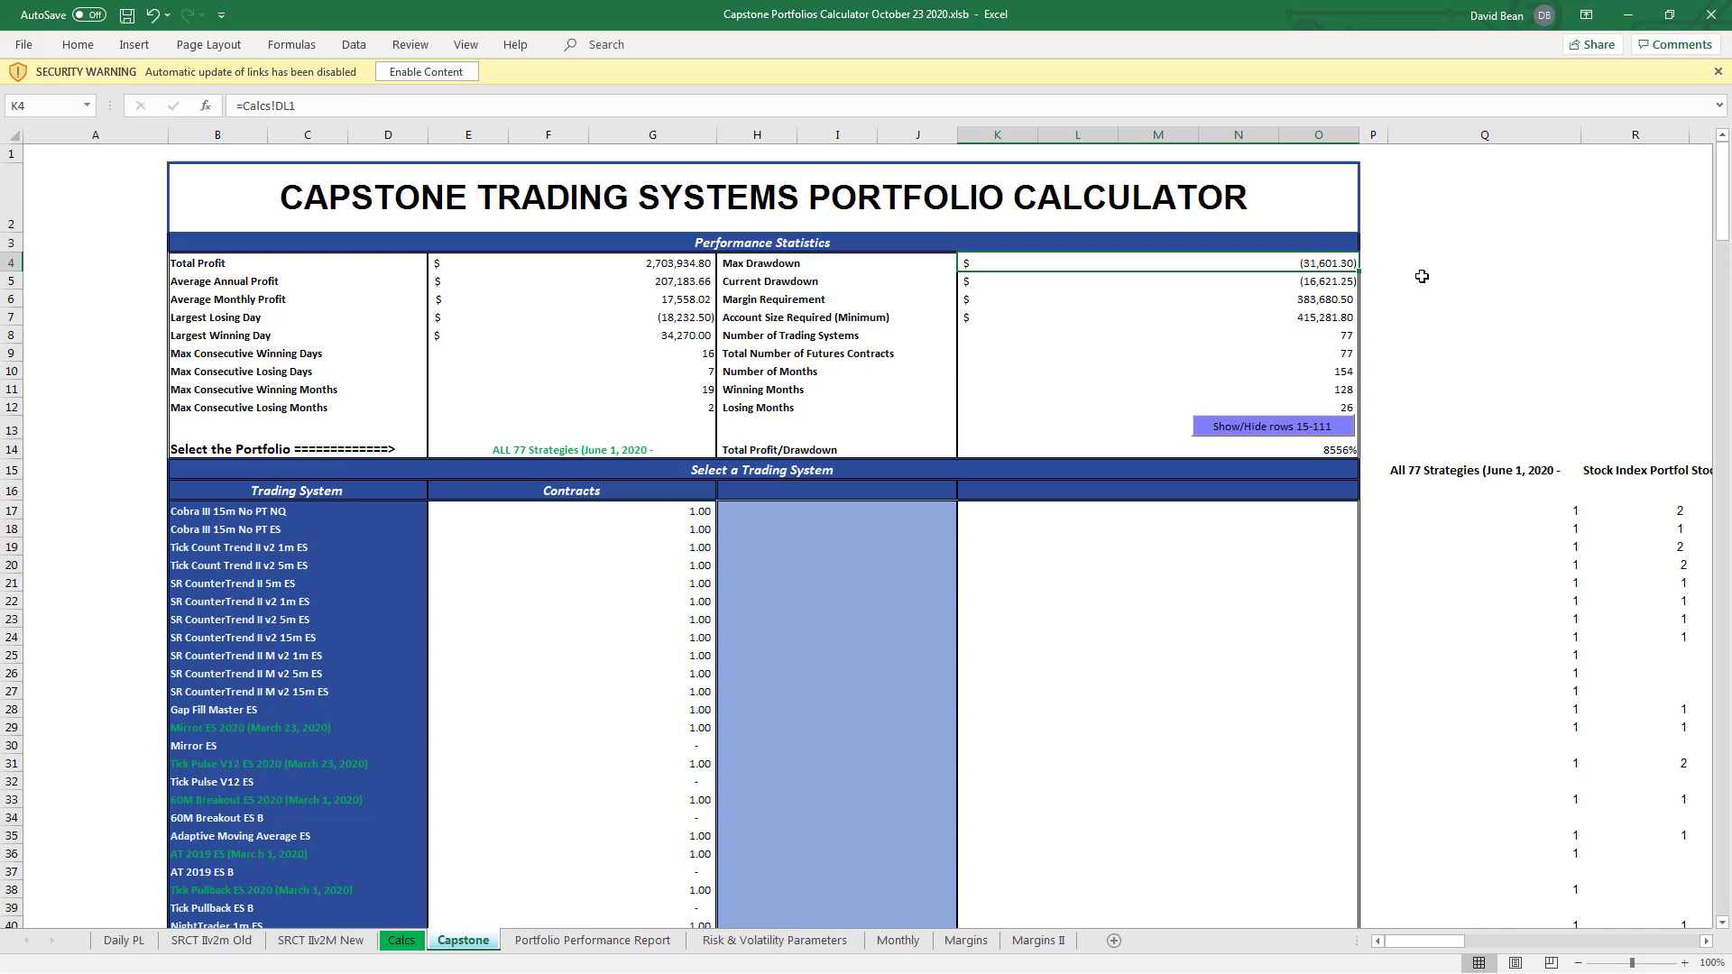
left_click(1597, 314)
left_click(1254, 264)
left_click_drag(1723, 204, 1723, 205)
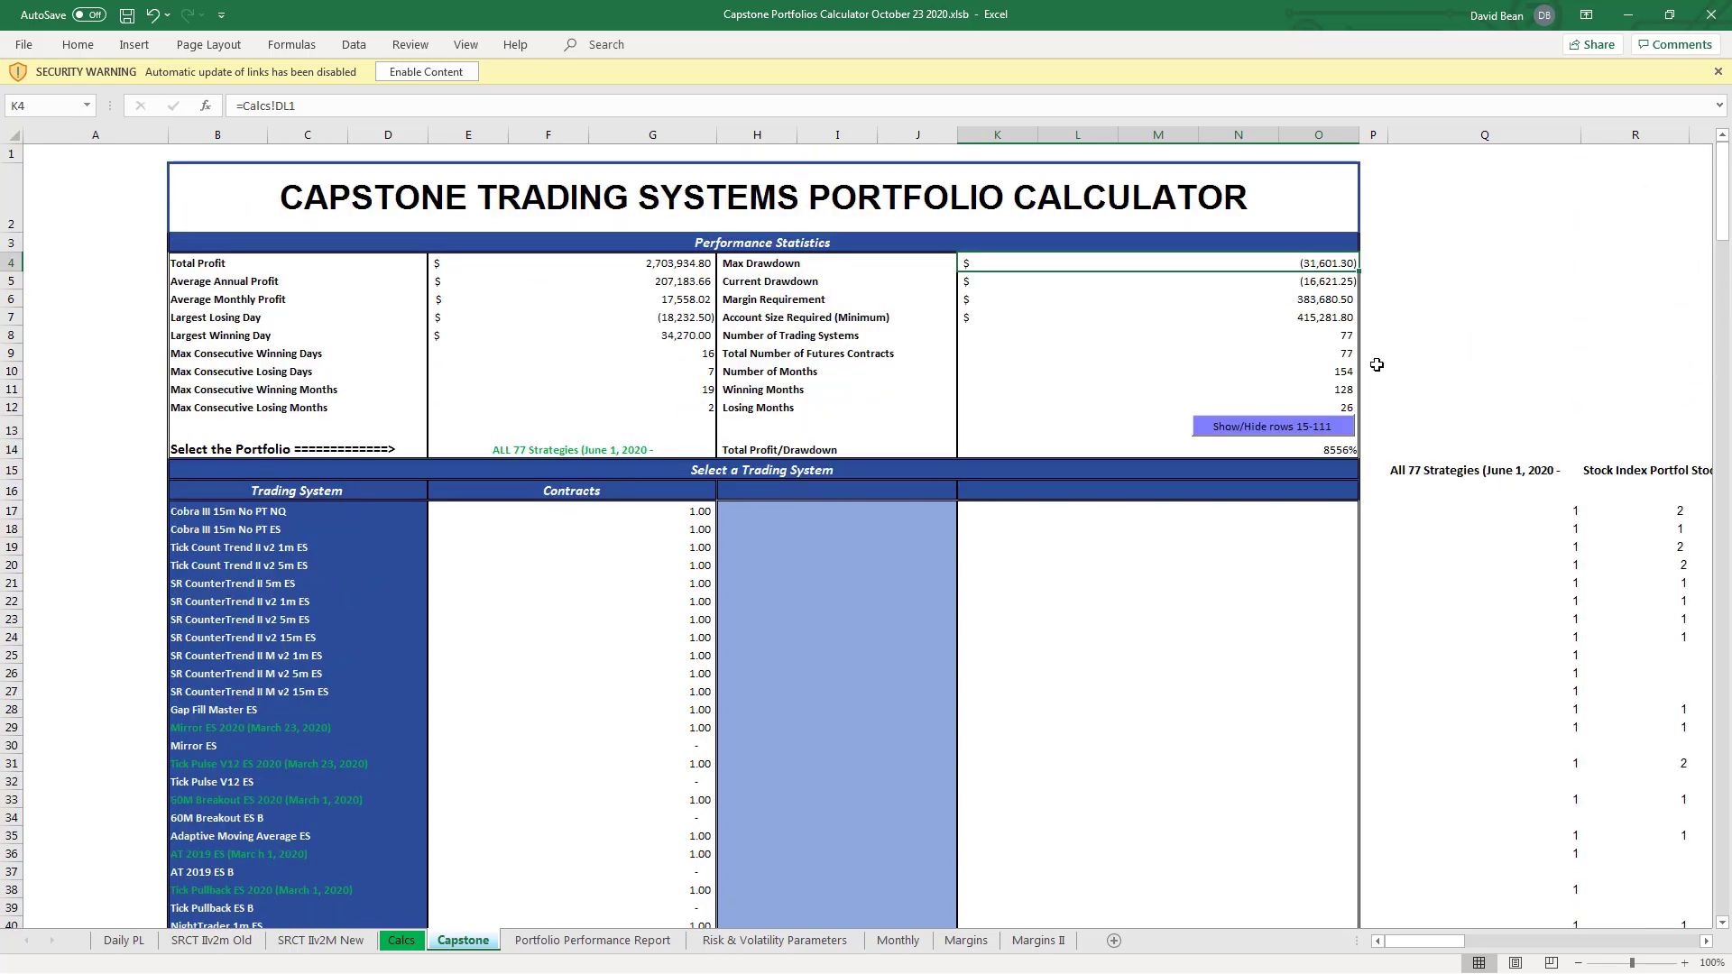
left_click(1288, 284)
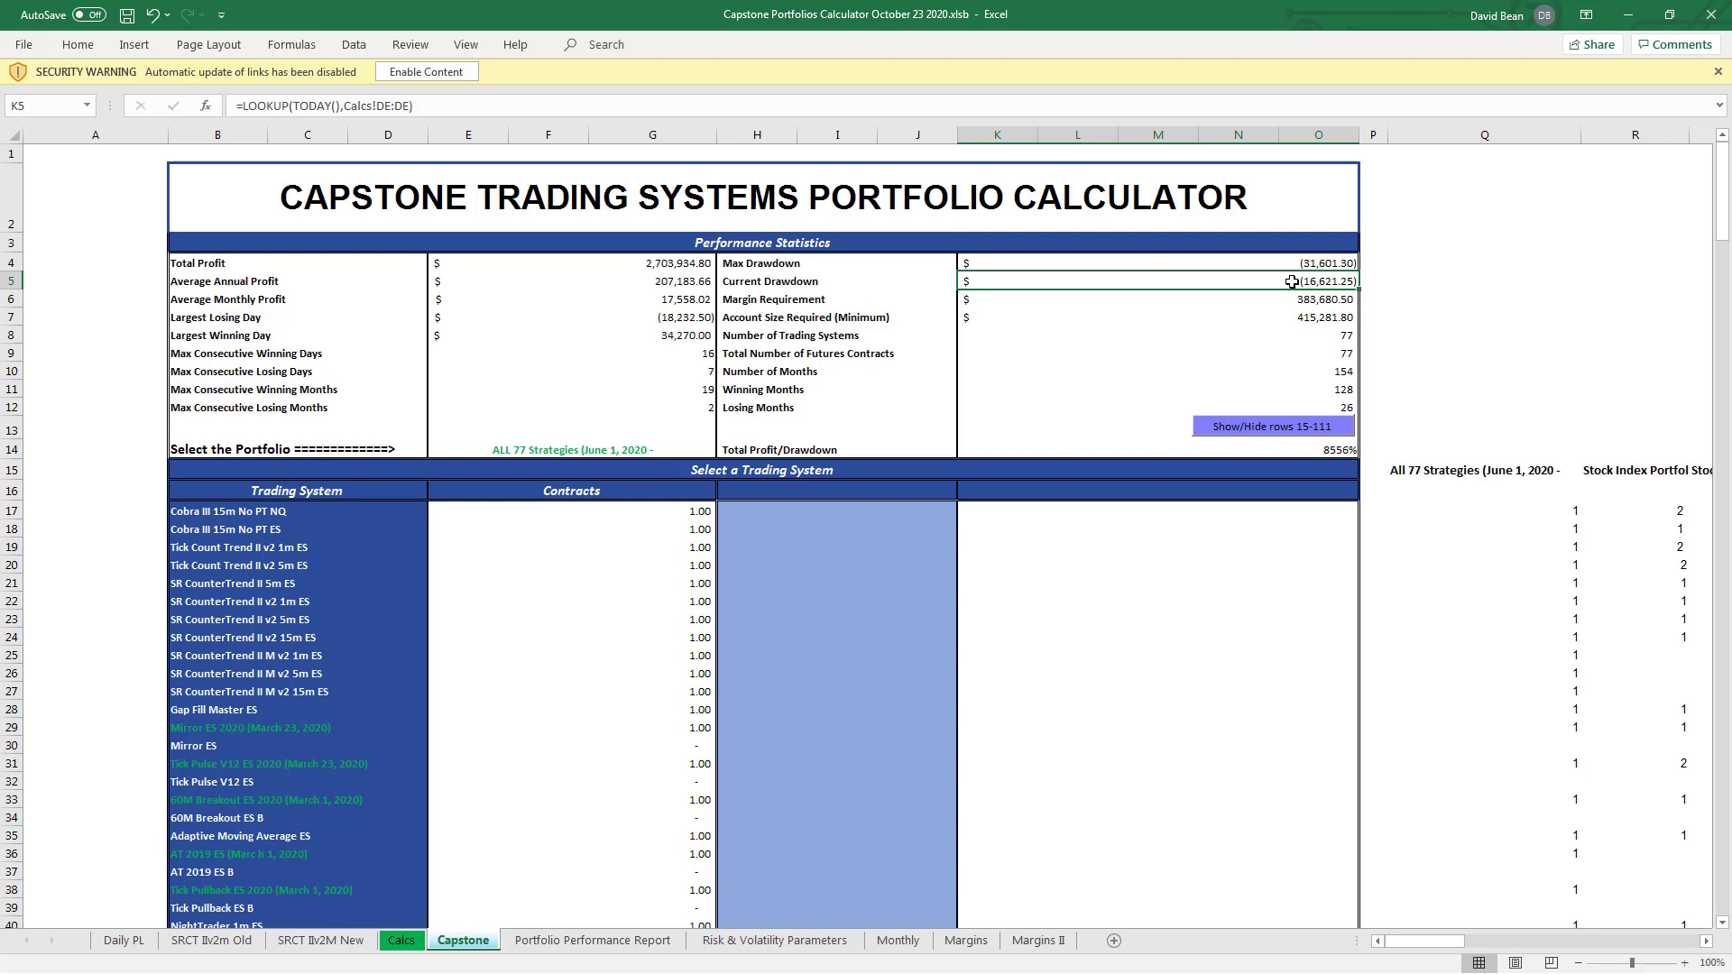
left_click_drag(1720, 188, 1720, 189)
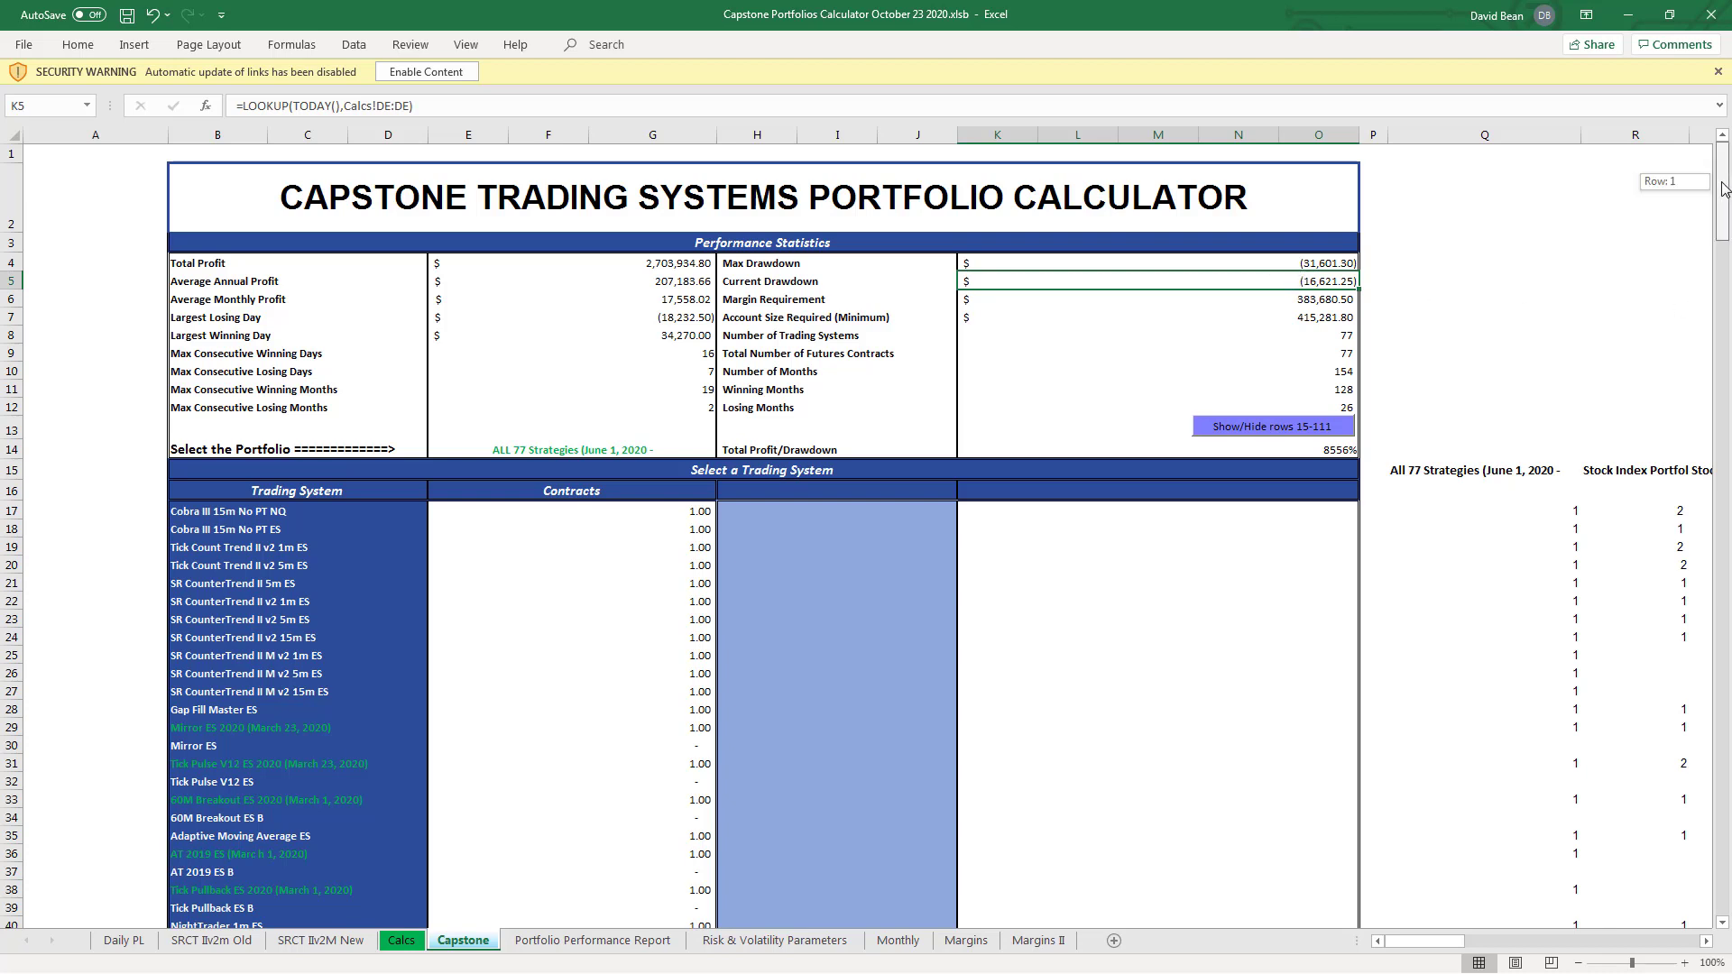
- Review the 2020 monthly results from July to October, along with the drawdown chart and disclosures beneath them
left_click_drag(1723, 188, 1701, 657)
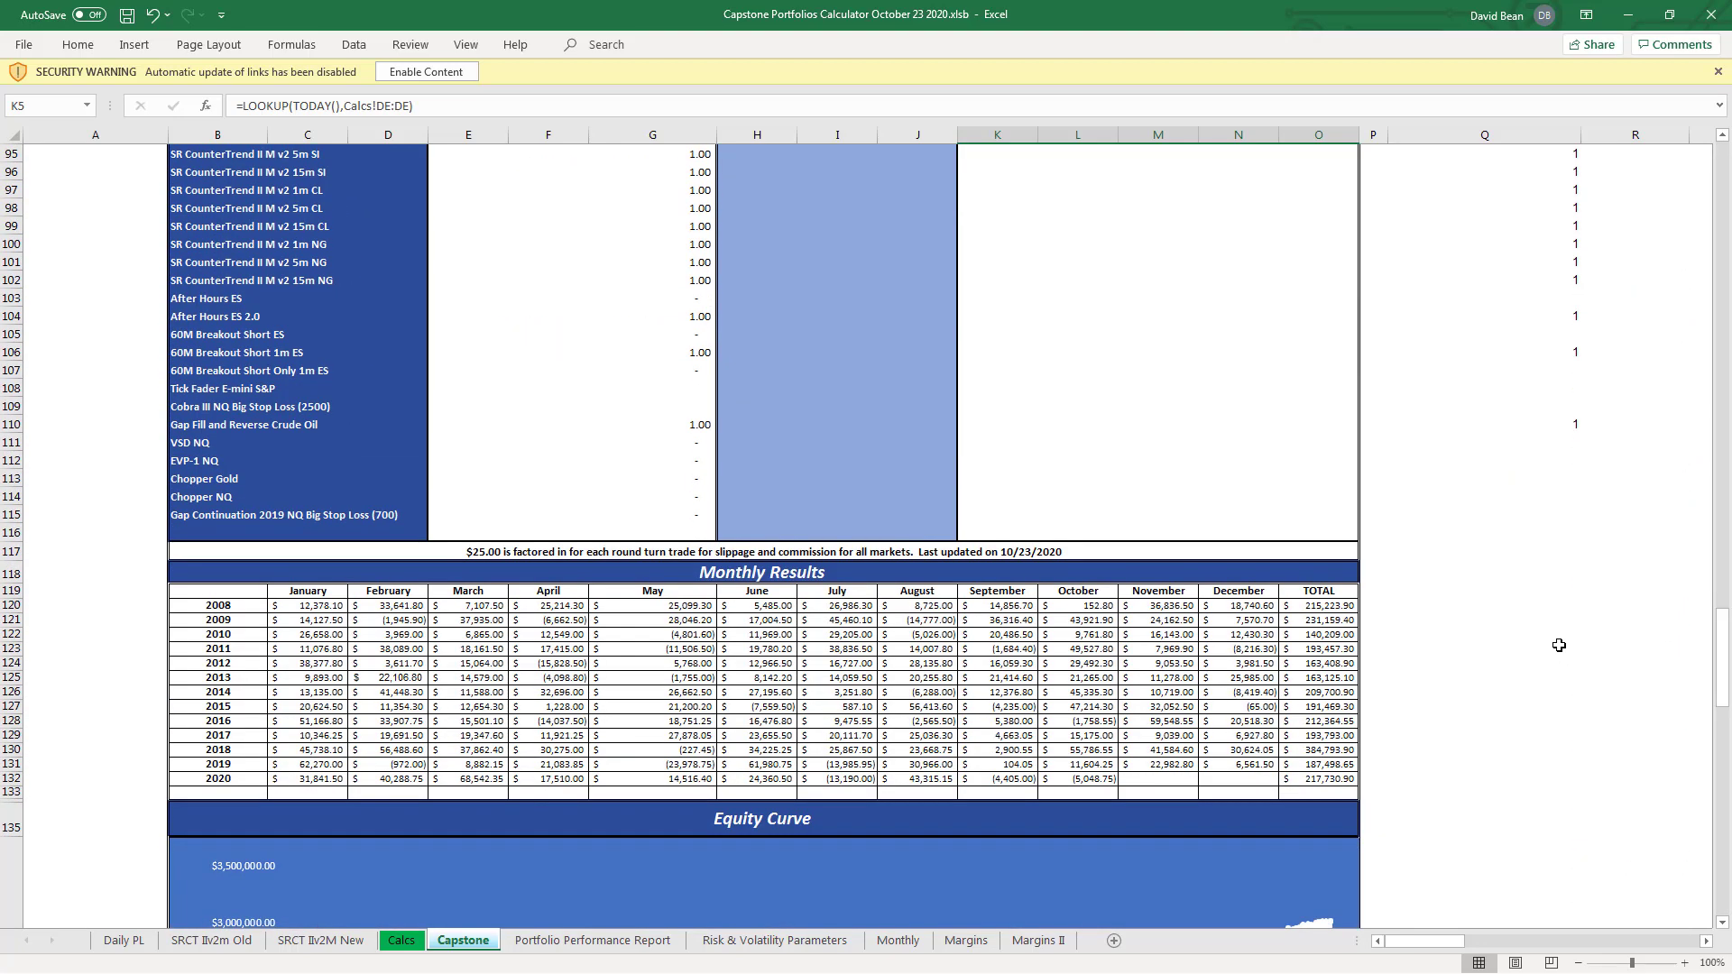
left_click(1090, 777)
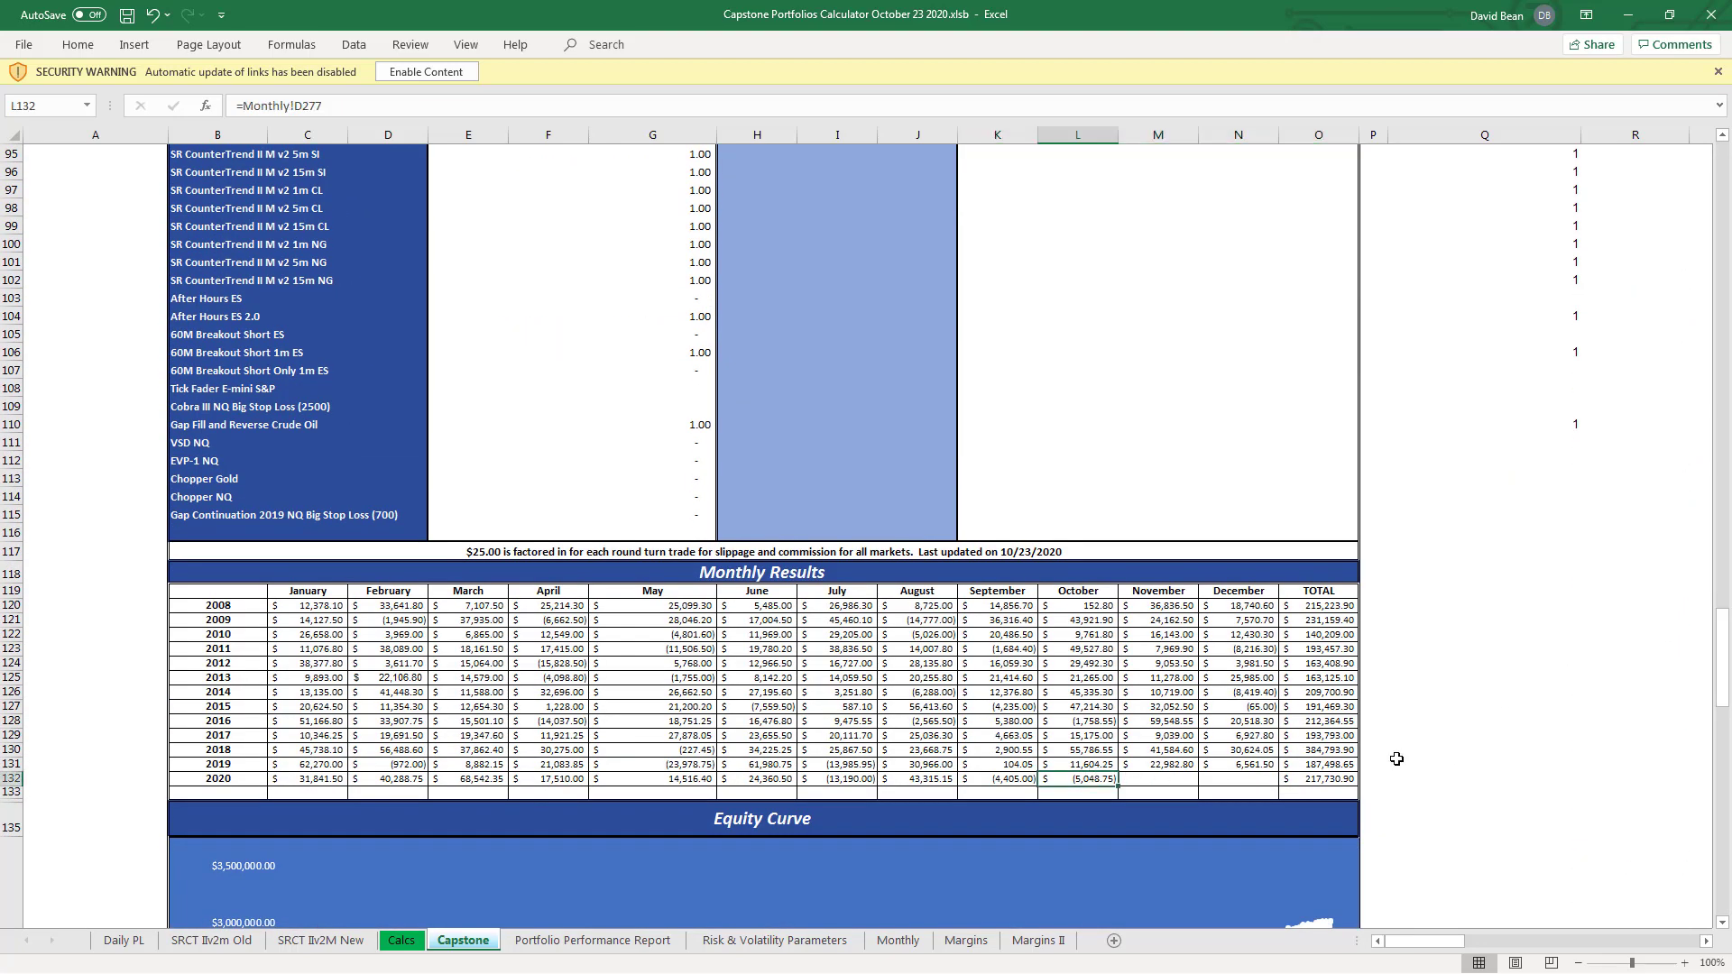
left_click(997, 781)
left_click(1081, 781)
left_click(822, 774)
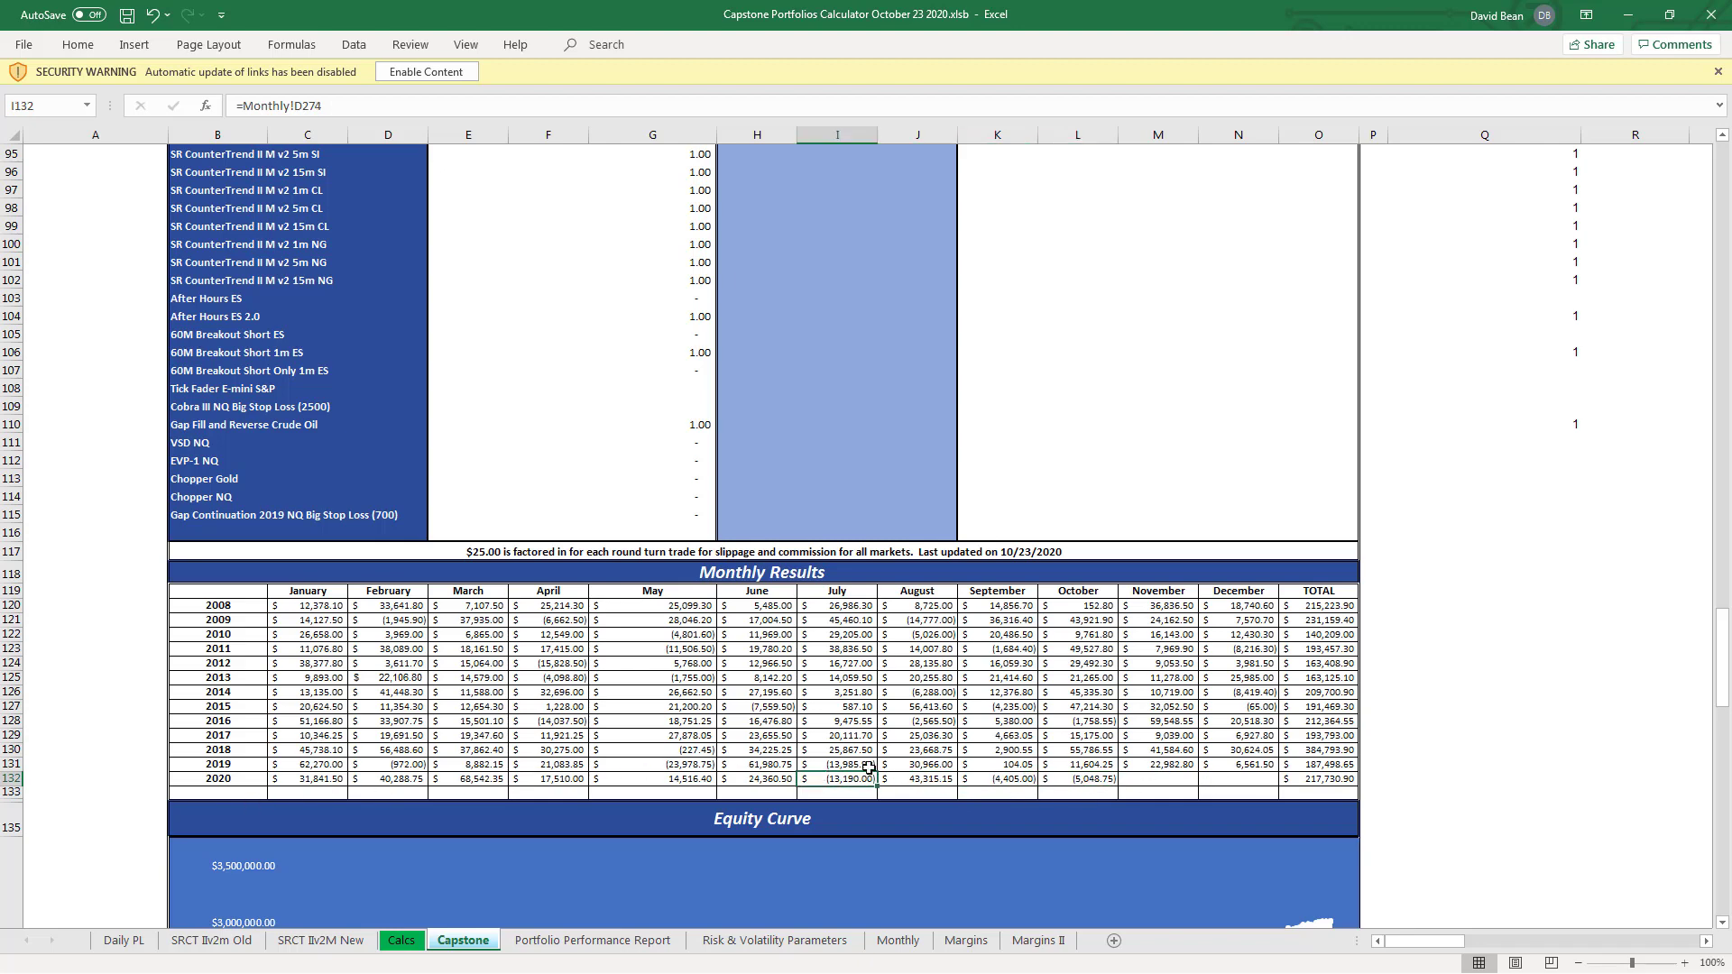
left_click(927, 779)
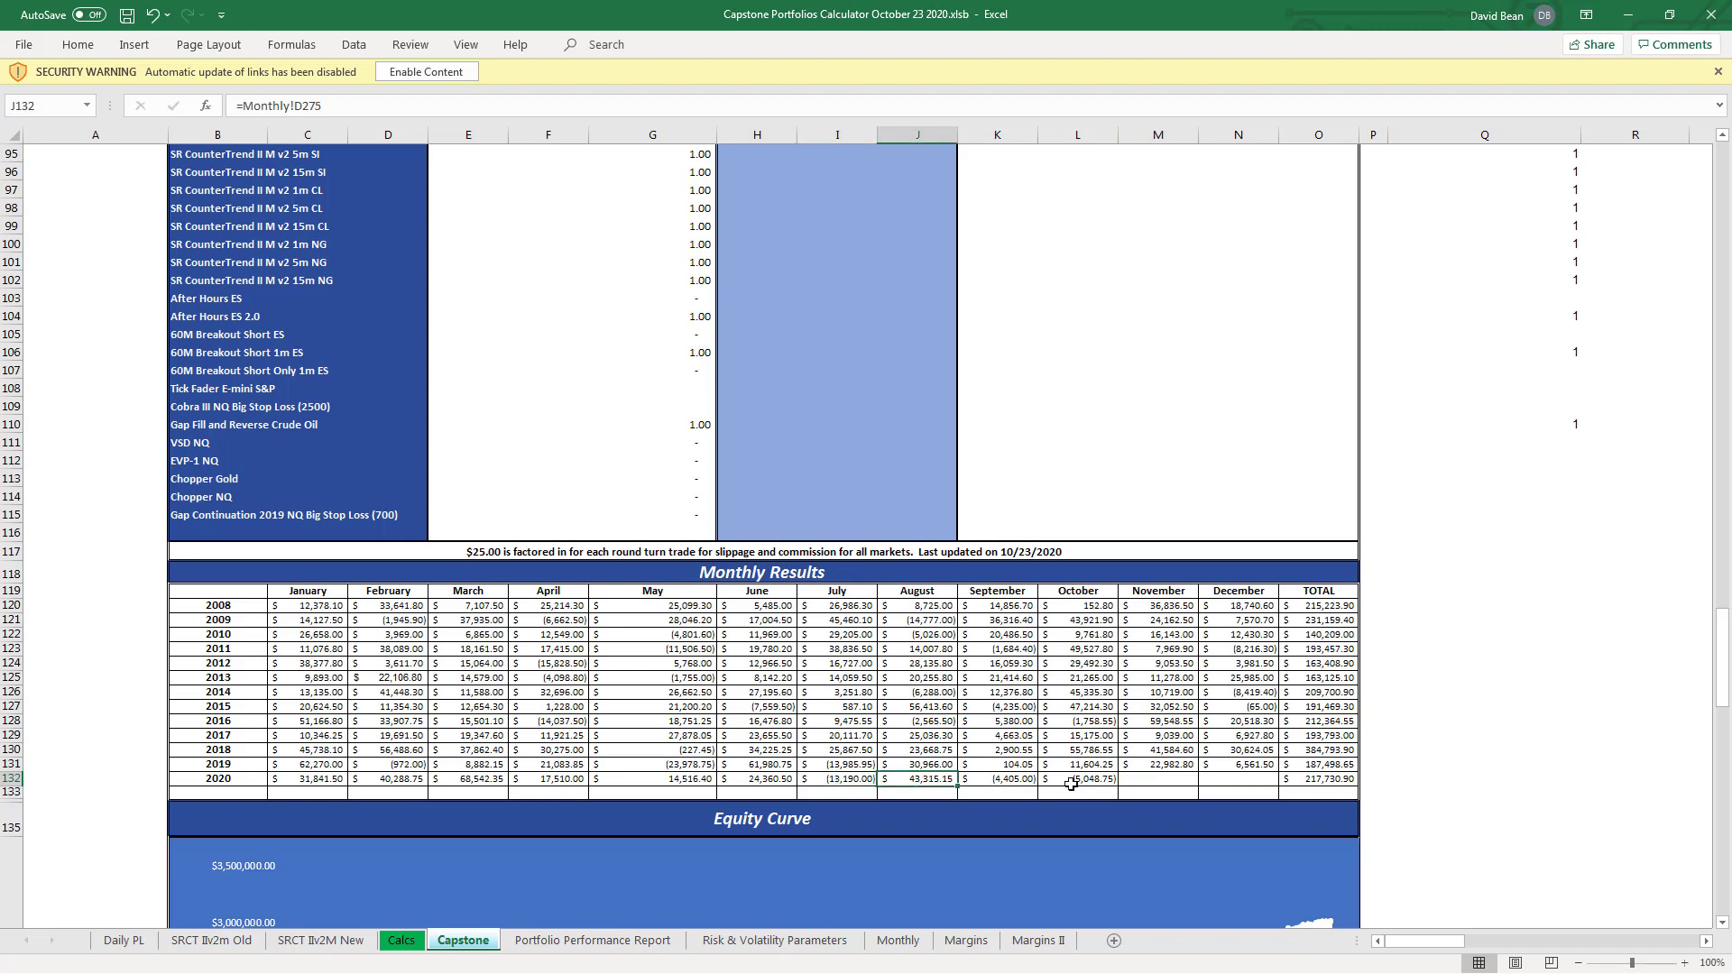
left_click(1005, 781)
left_click(1090, 779)
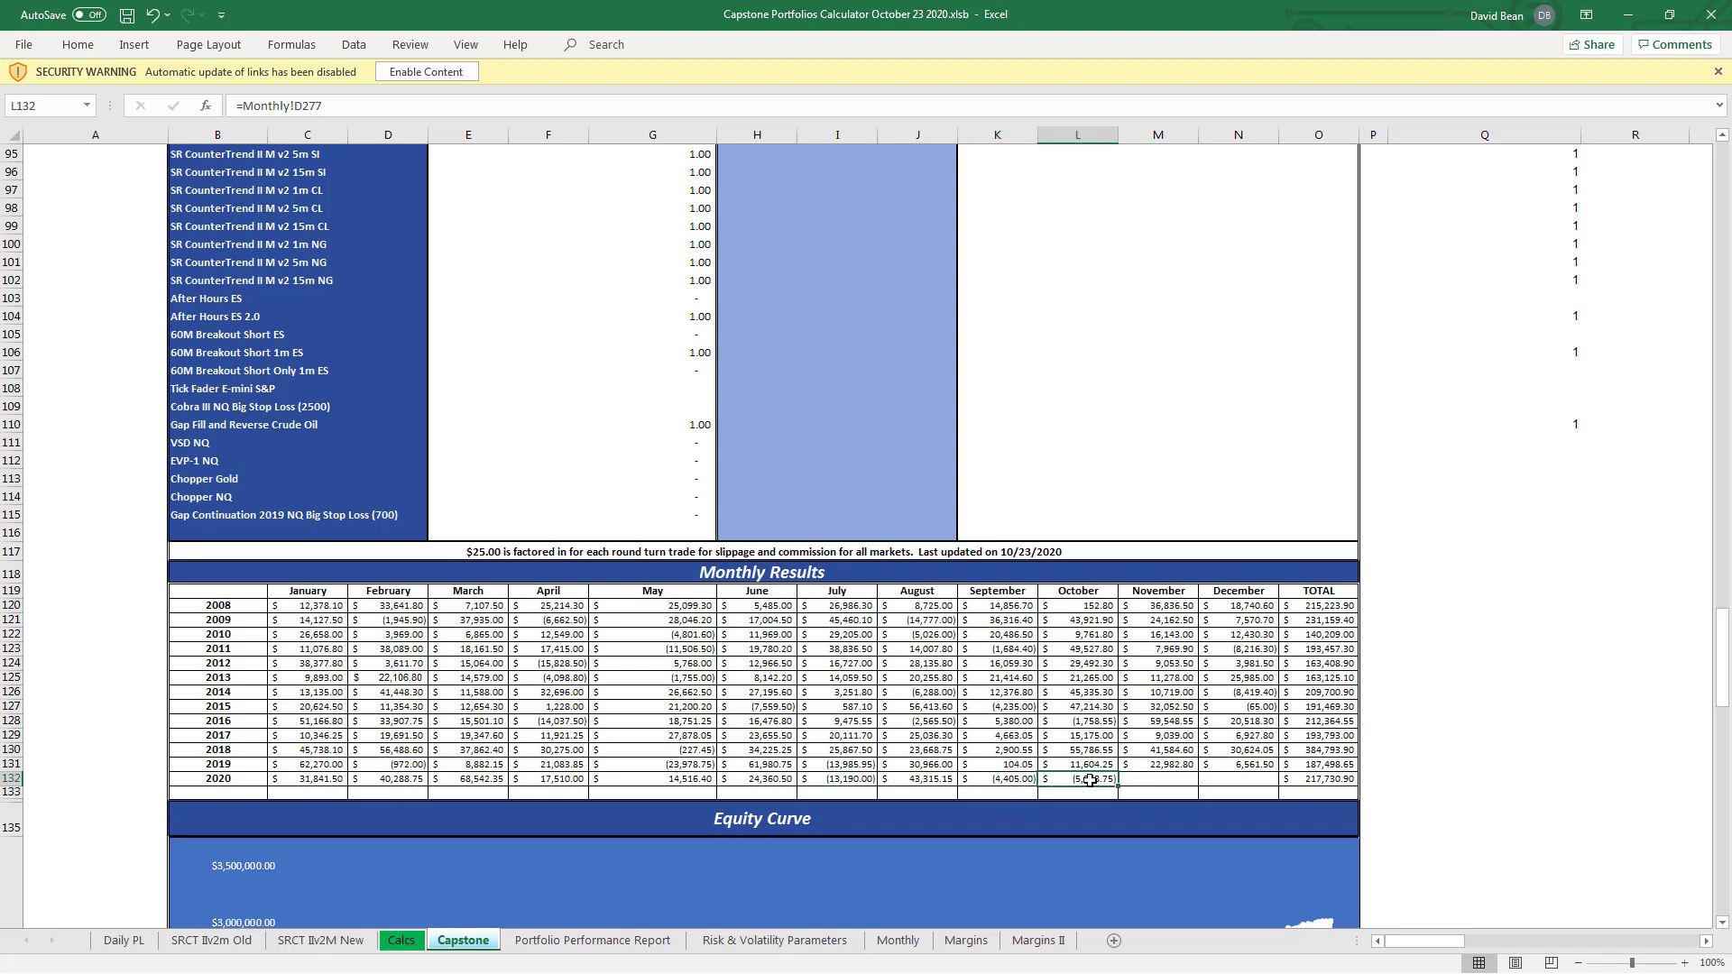
left_click_drag(1721, 636, 1717, 812)
scroll(1577, 764, "down", 1)
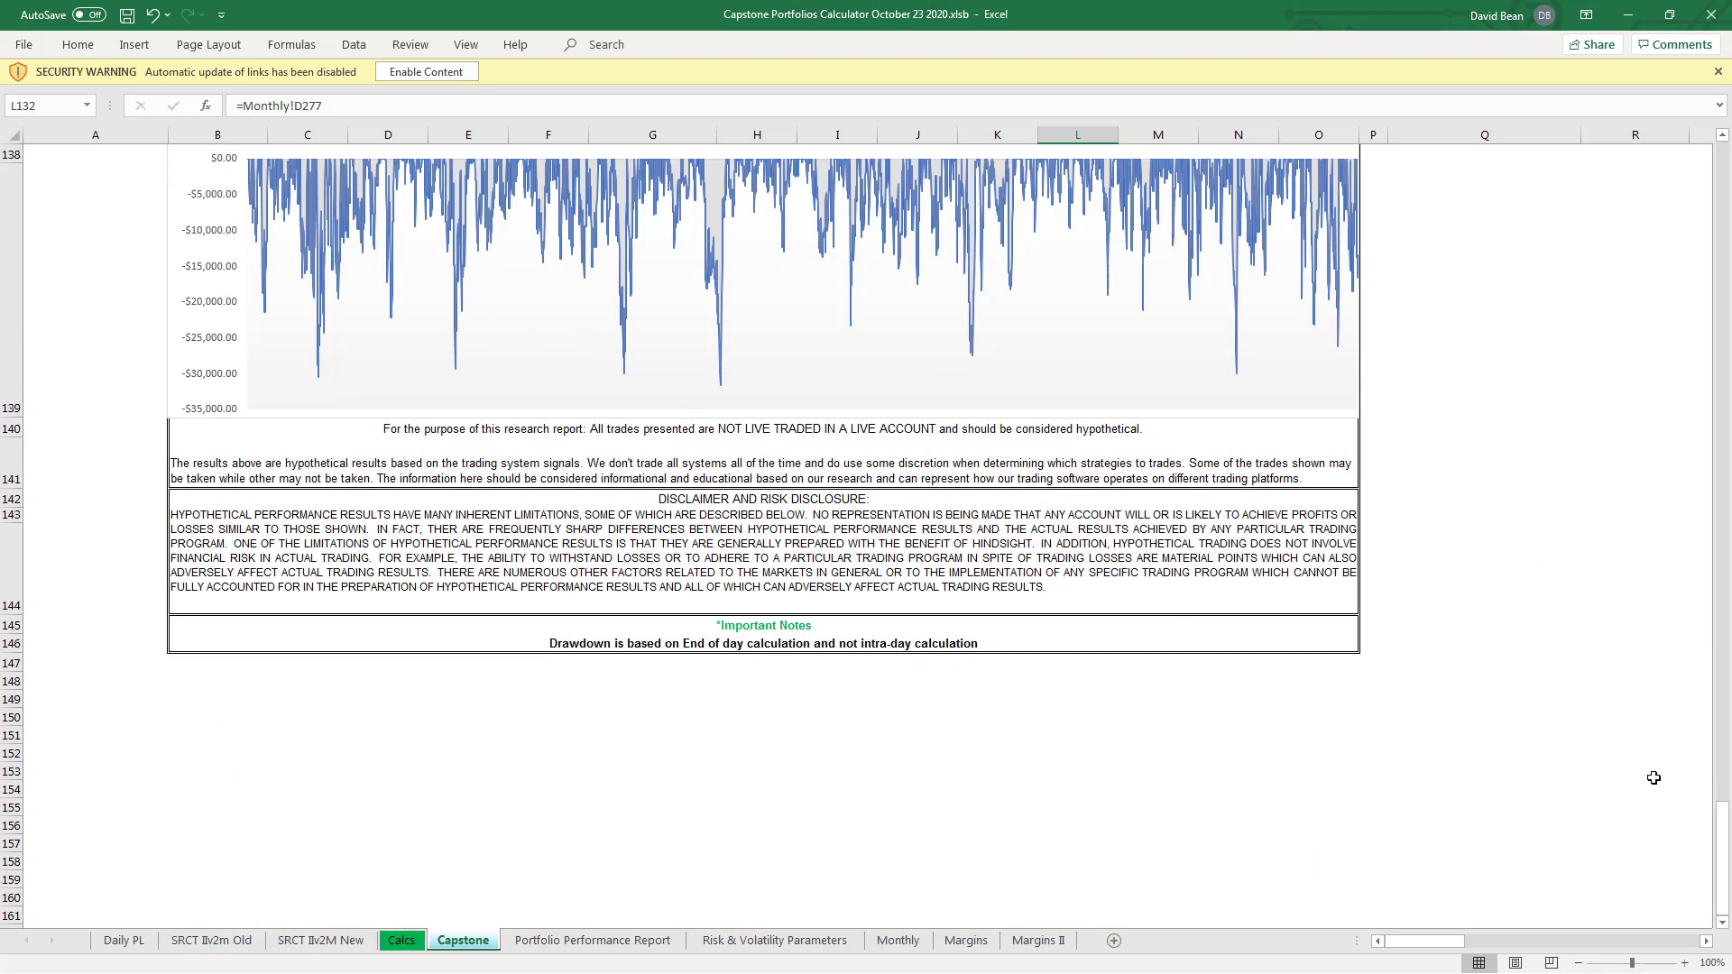
left_click_drag(1723, 825, 1725, 565)
left_click(516, 695)
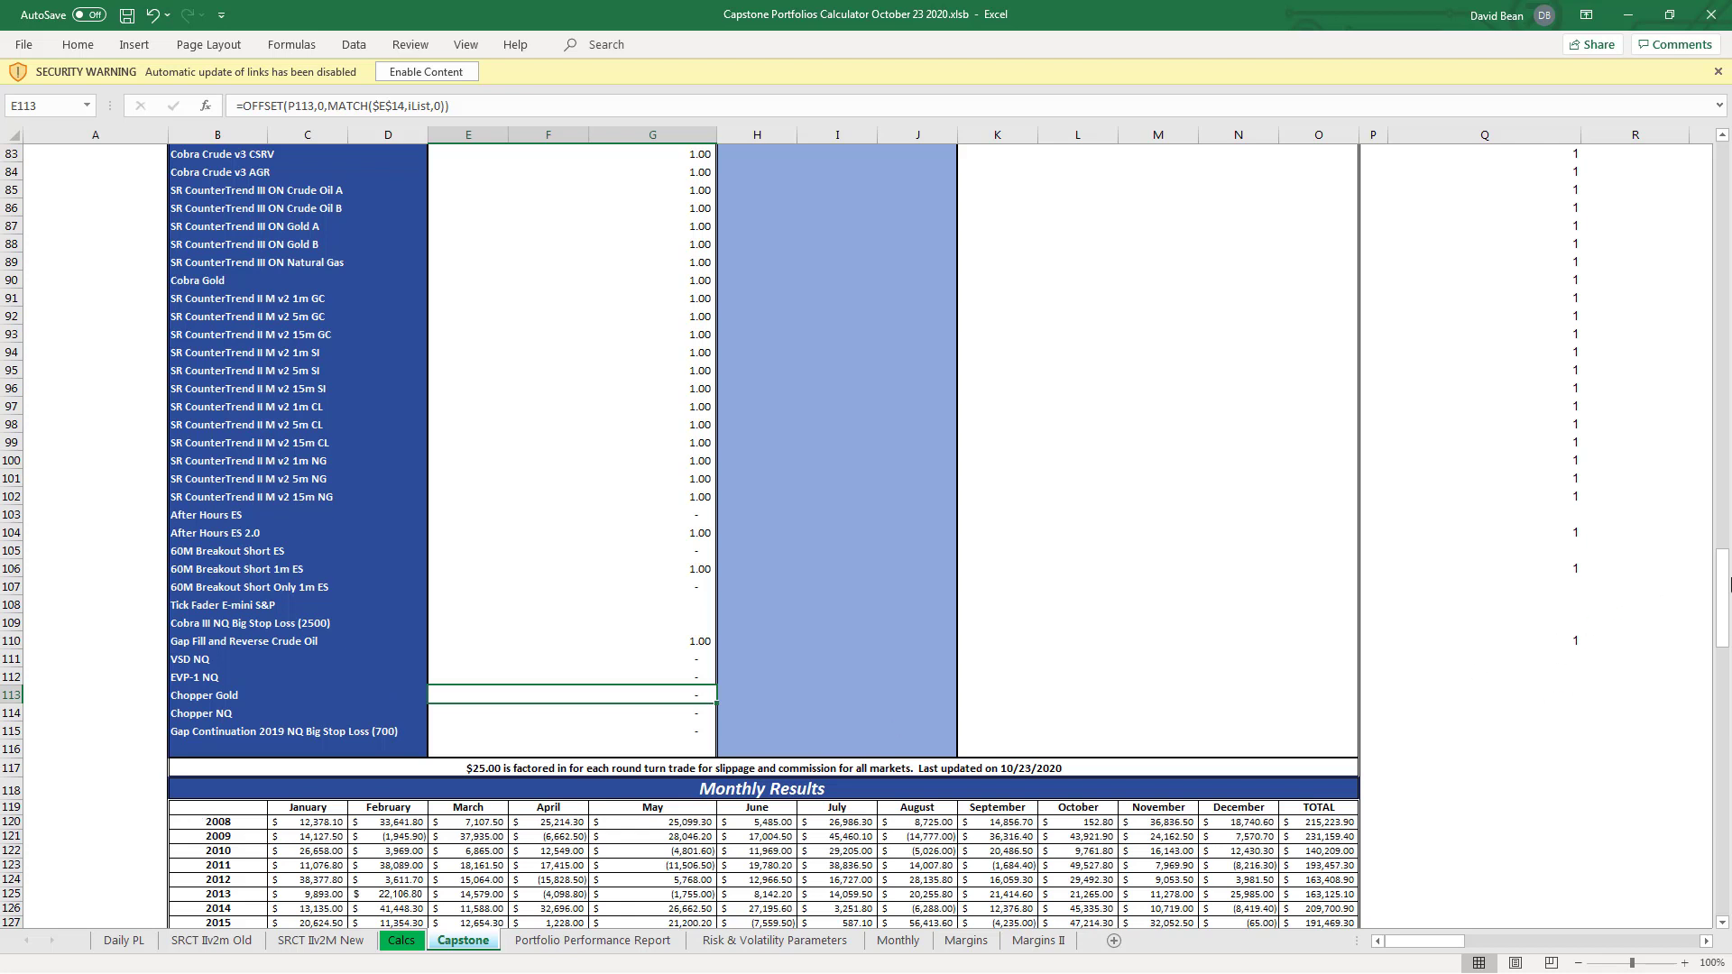
key("F2")
key("Escape")
type("1")
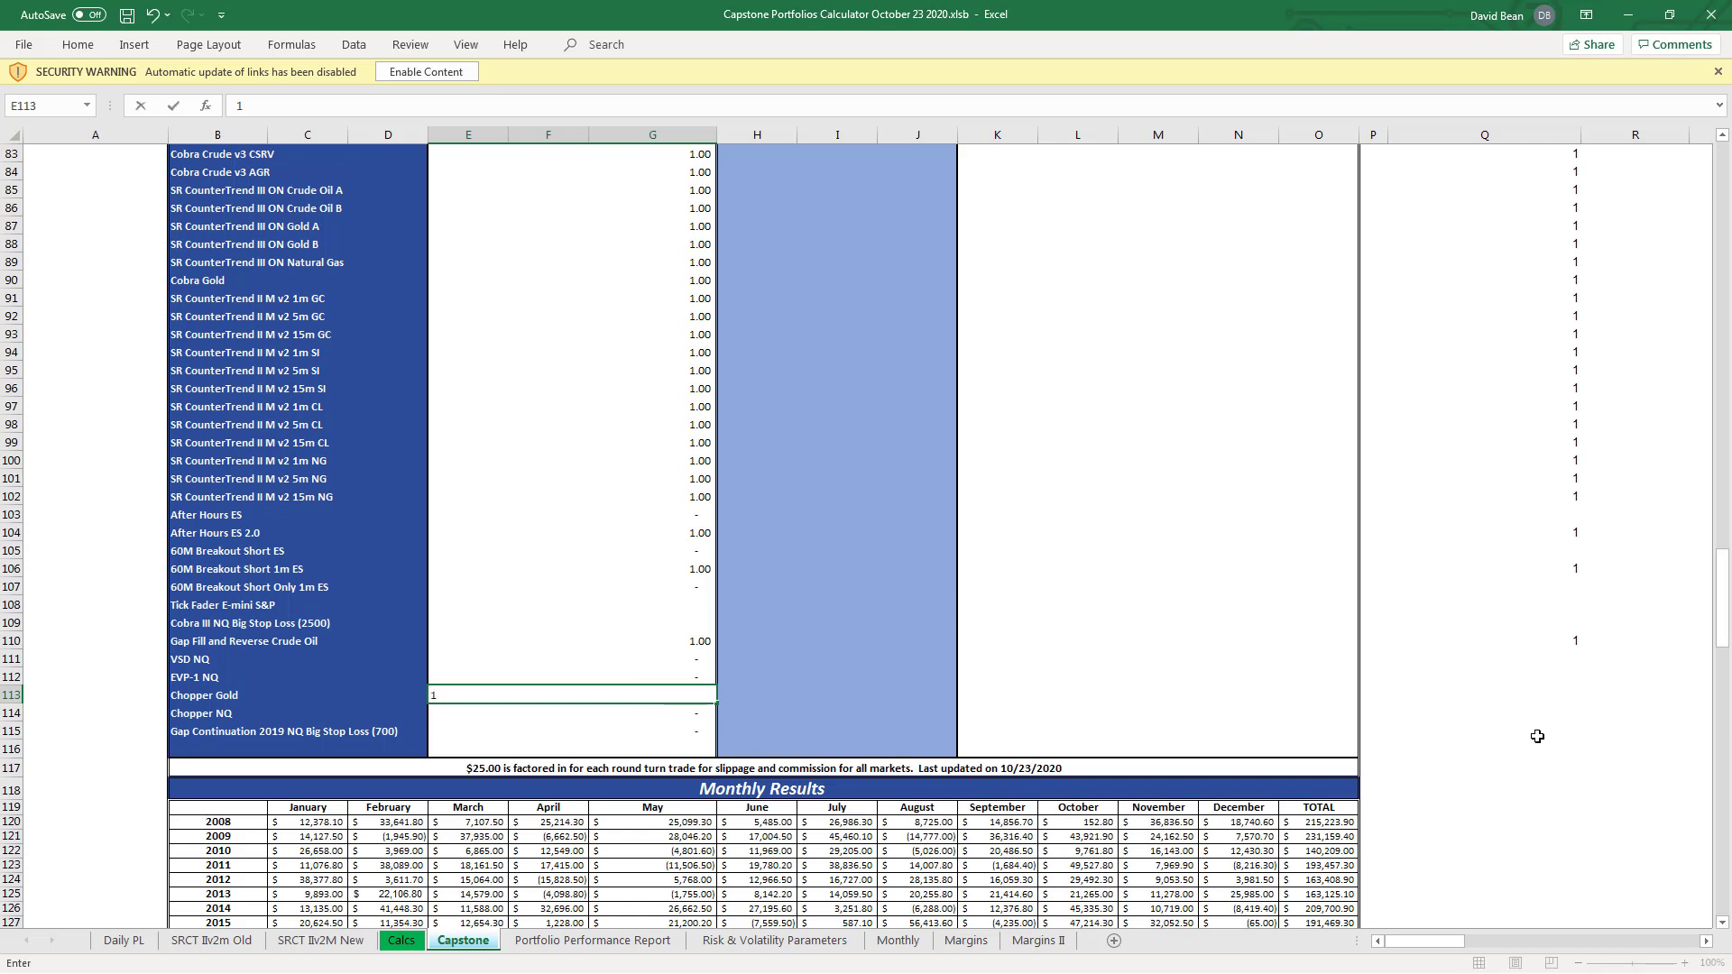
key("Escape")
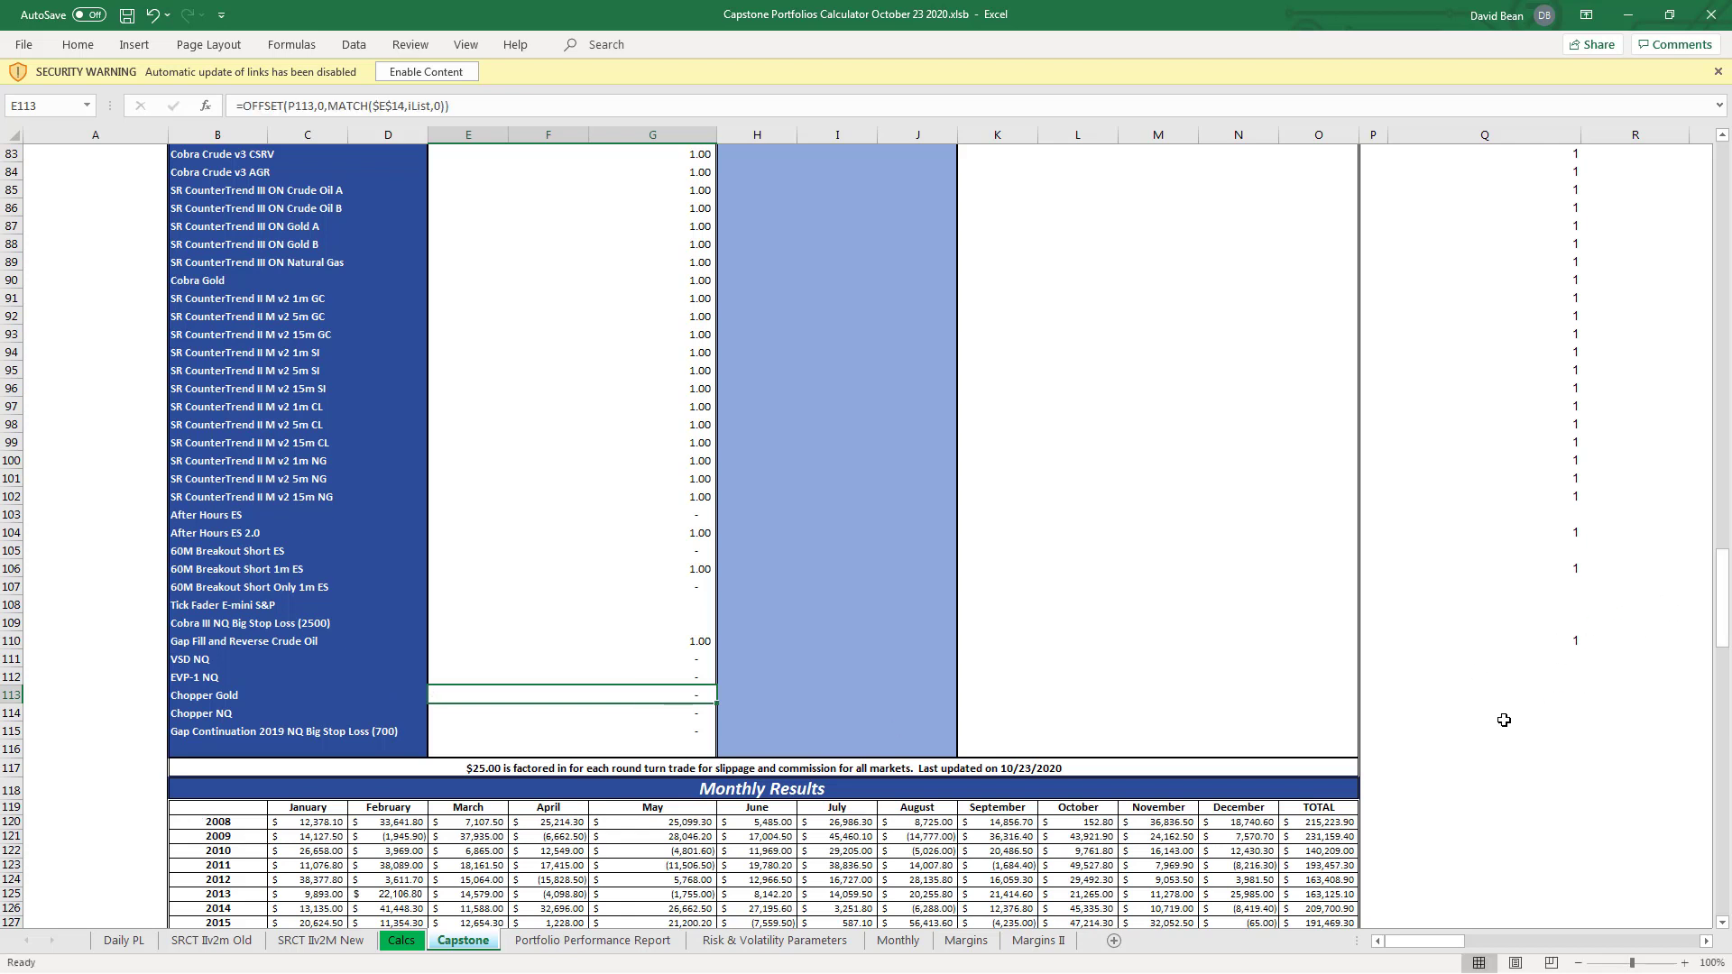
- Enter 1 contract for Chopper Gold in cell Q113 of the All 77 Strategies portfolio column
left_click(1461, 699)
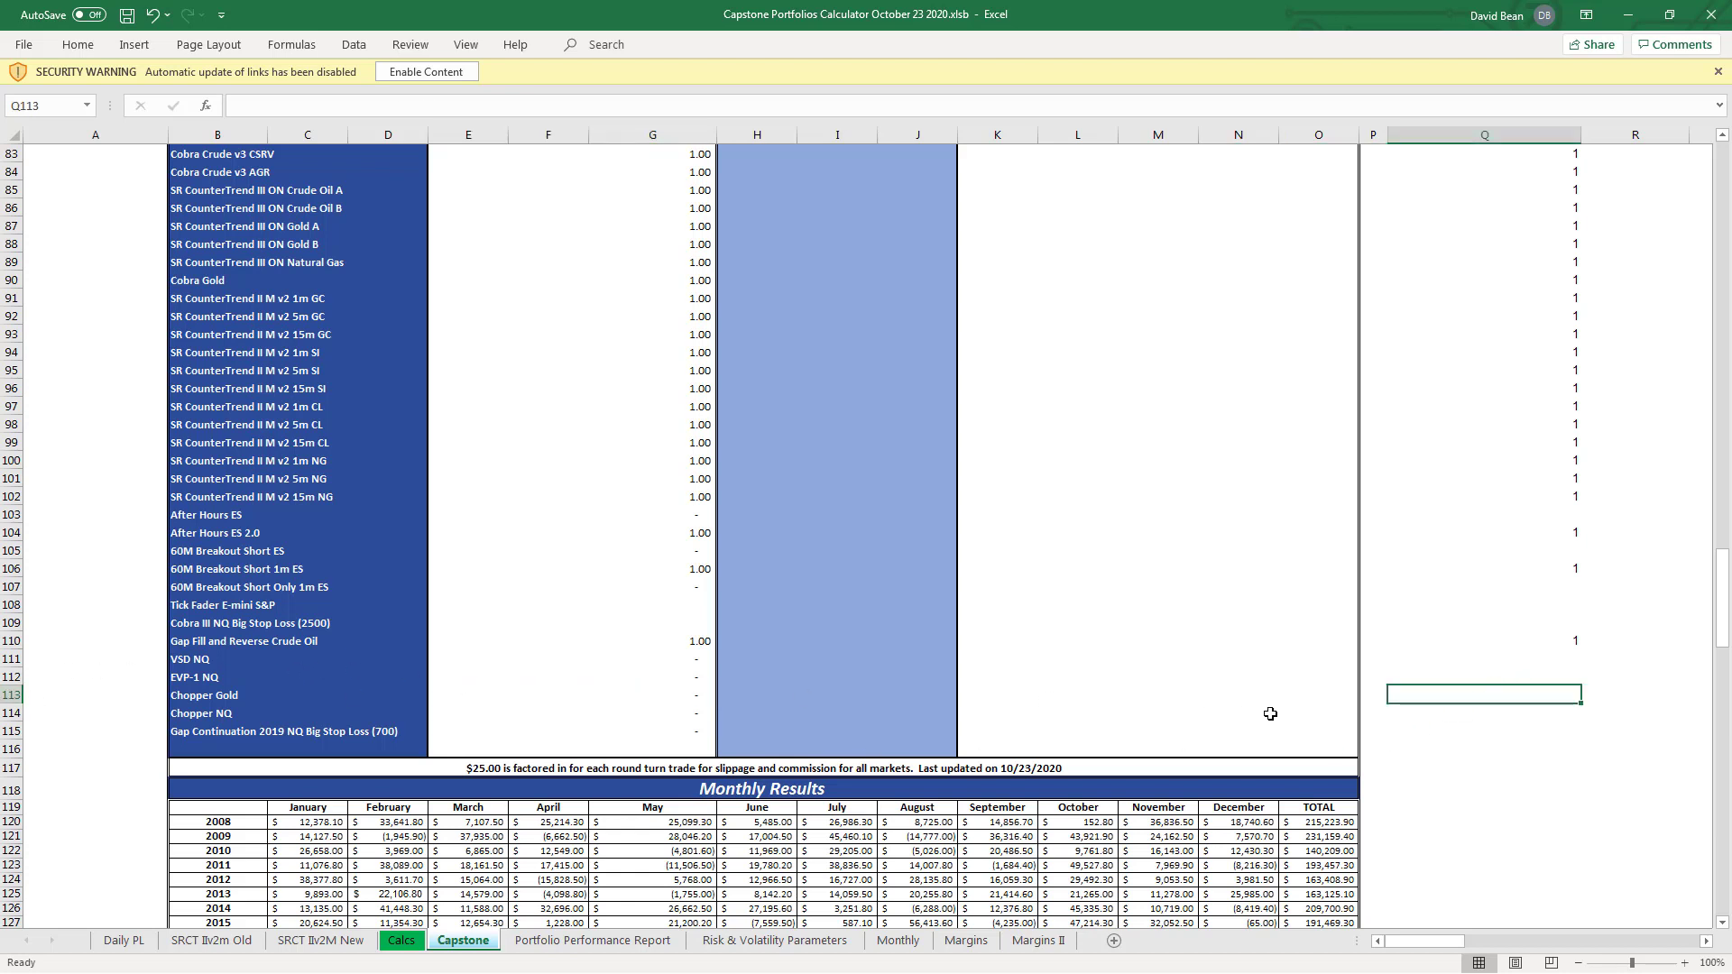
type("1")
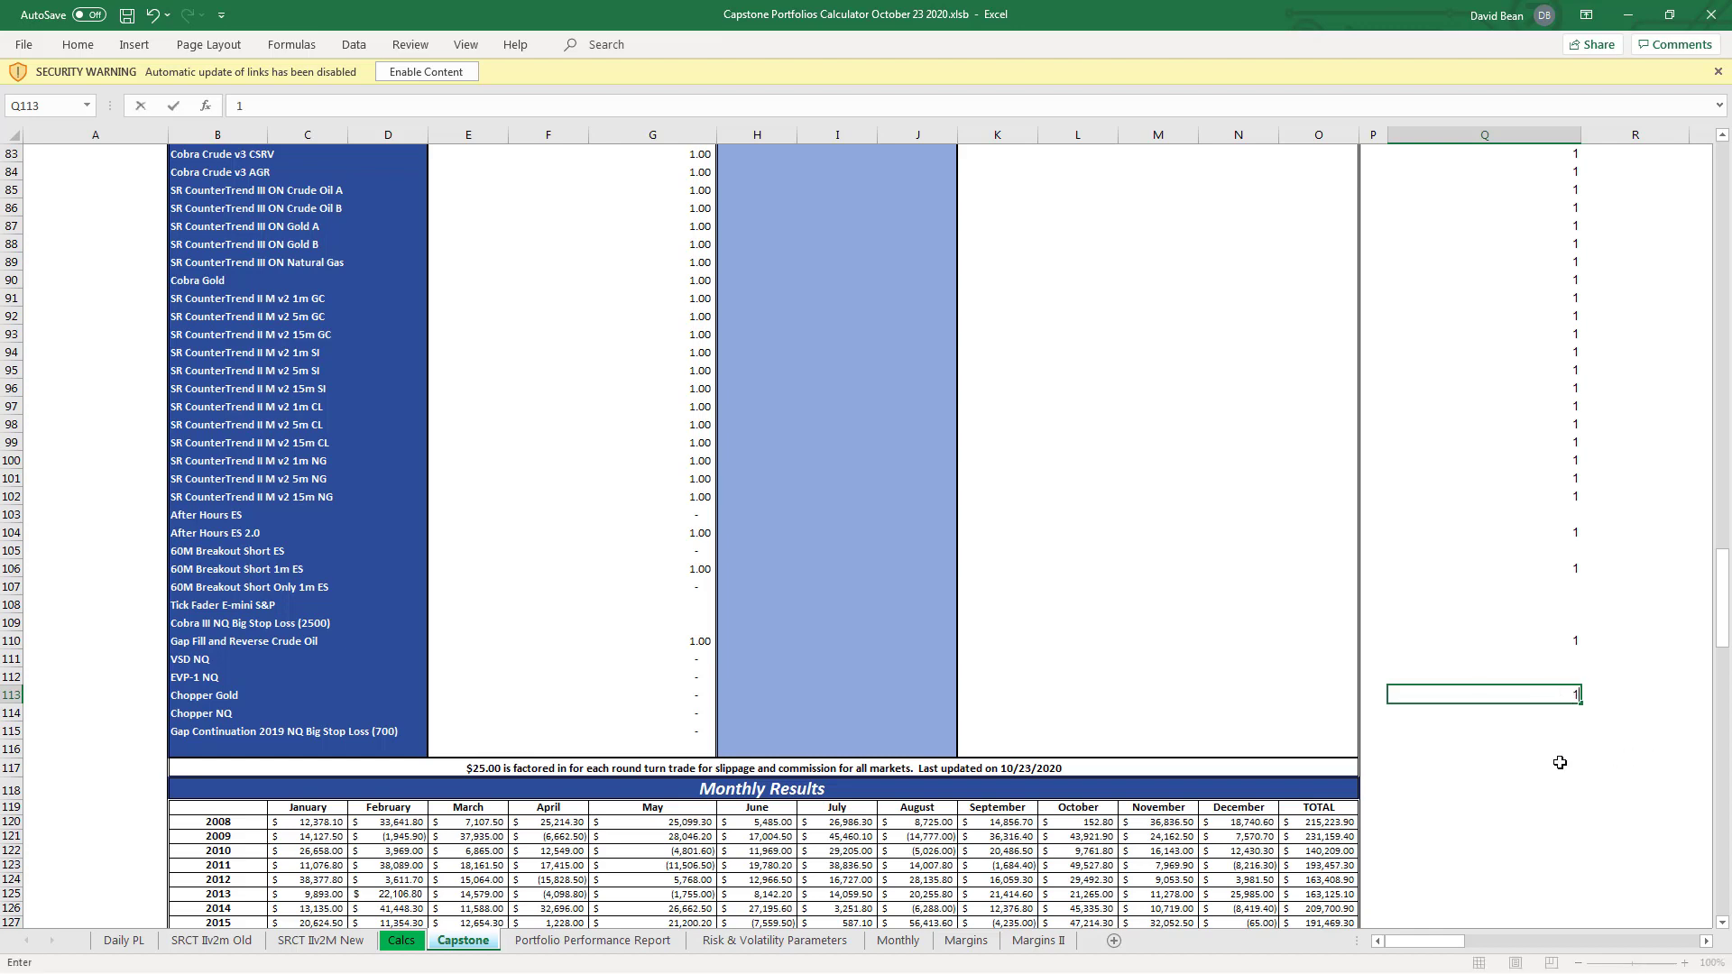
left_click(1560, 762)
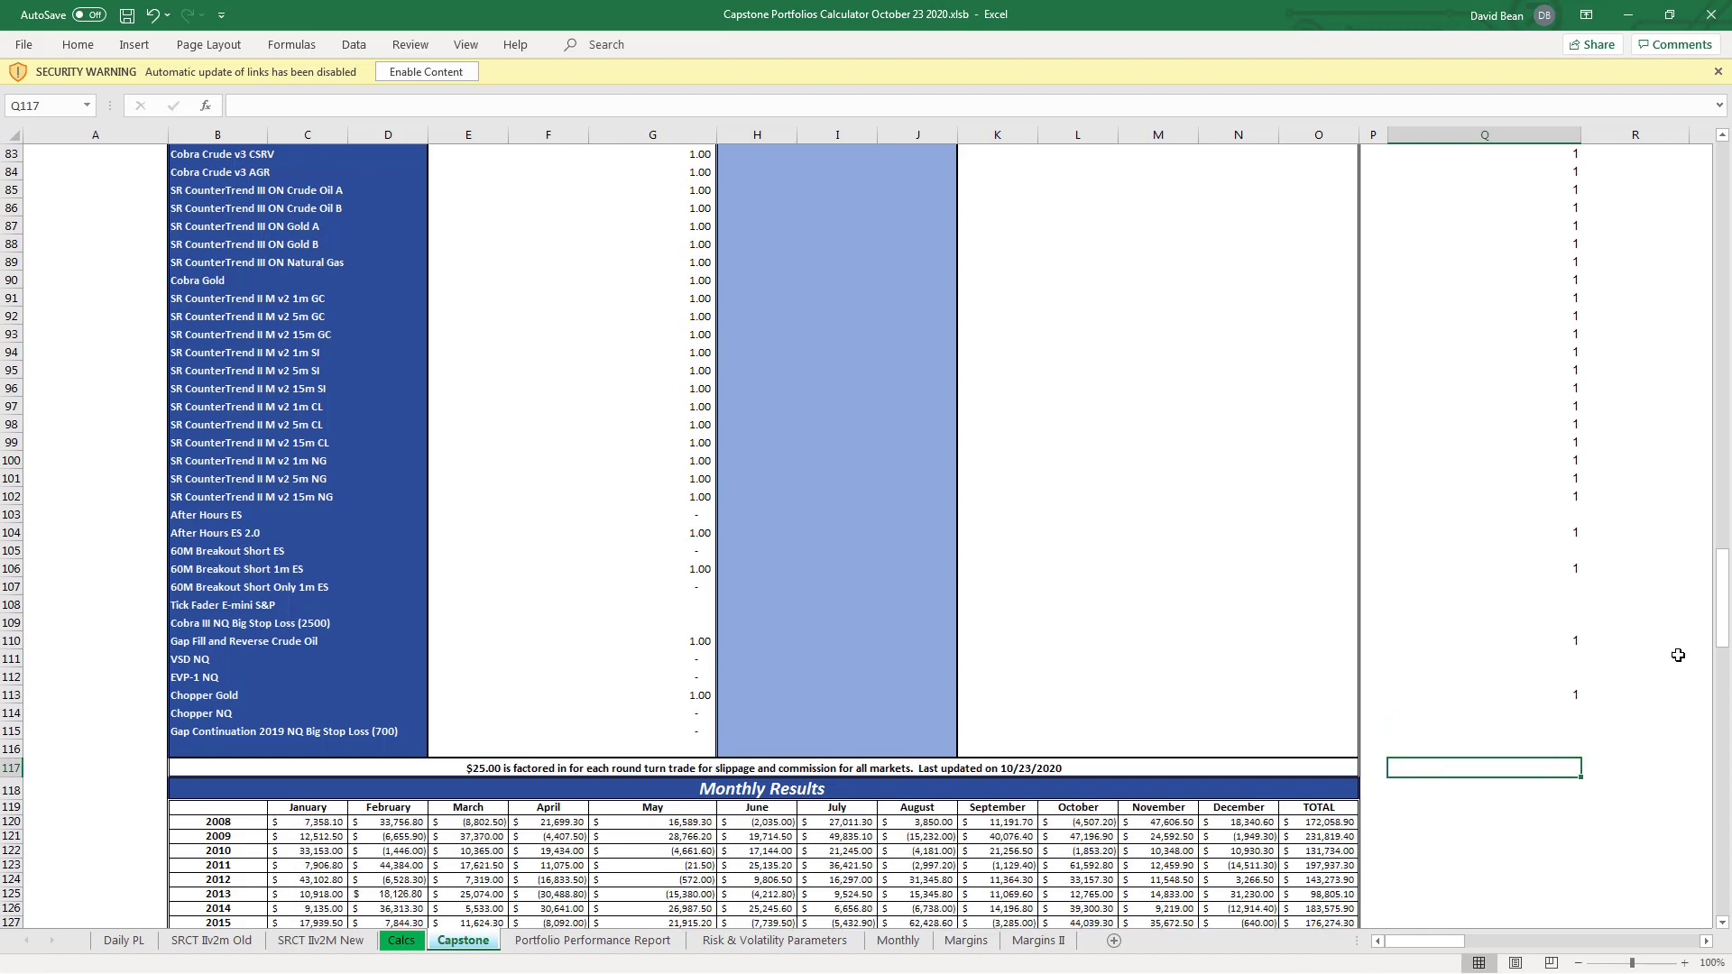
- Review the recalculated 2020 monthly results for July, September and October
left_click_drag(1725, 577, 1725, 695)
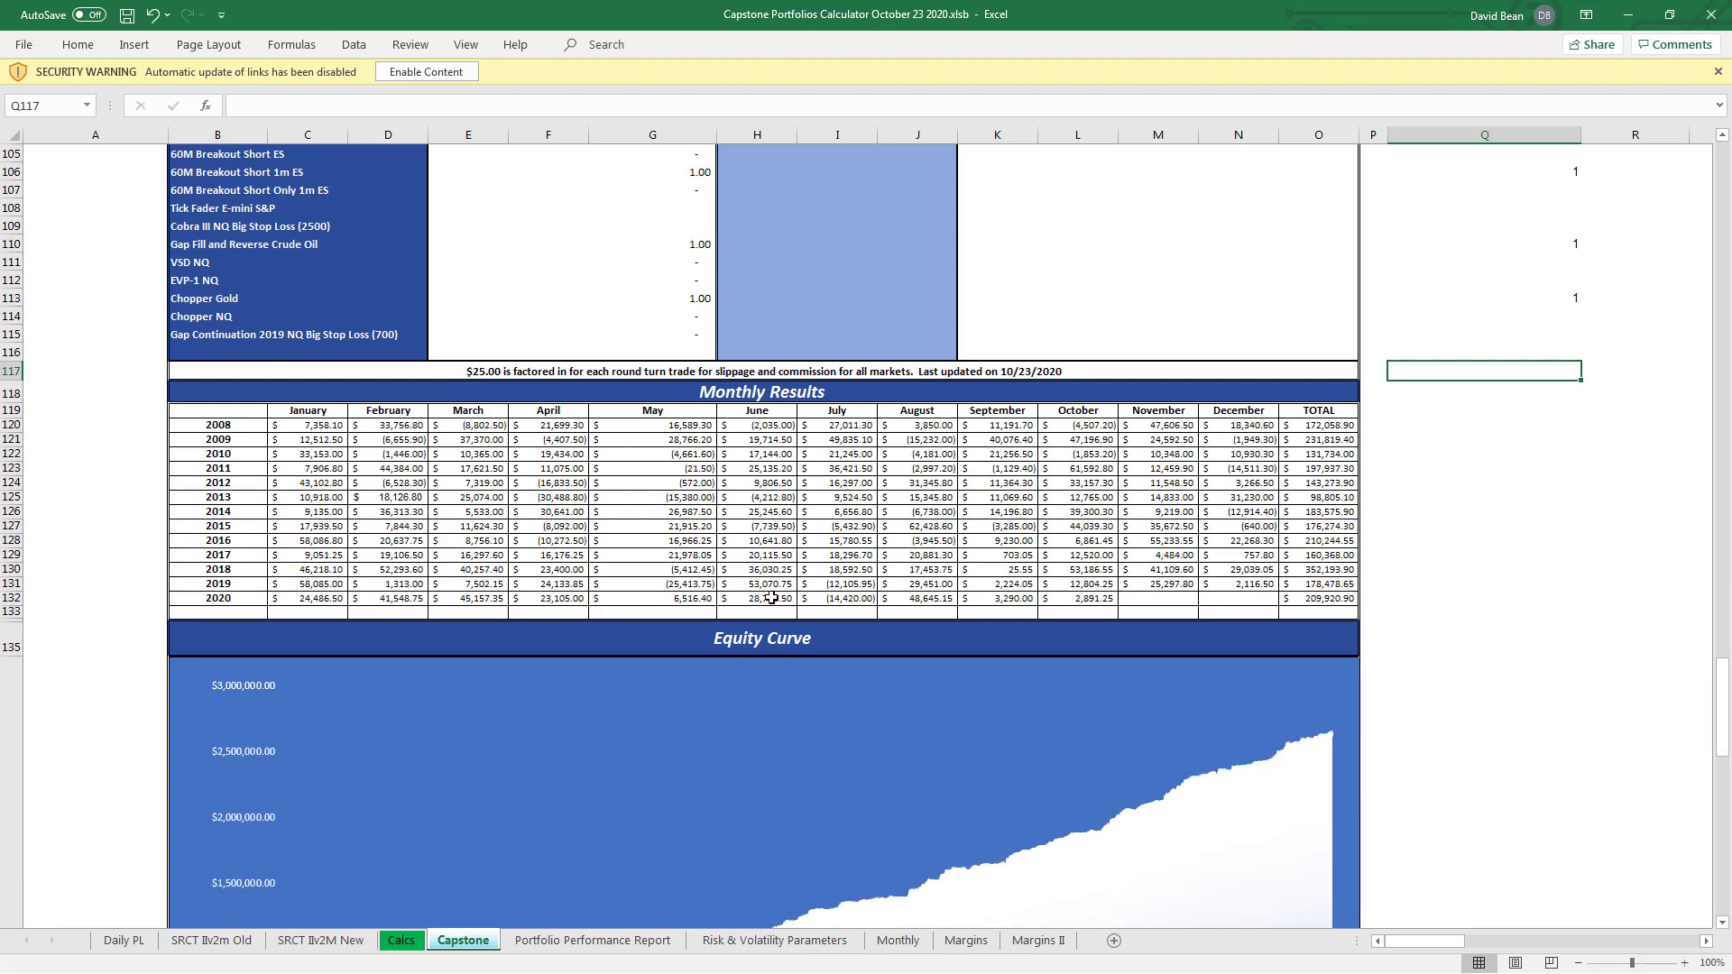
left_click(845, 601)
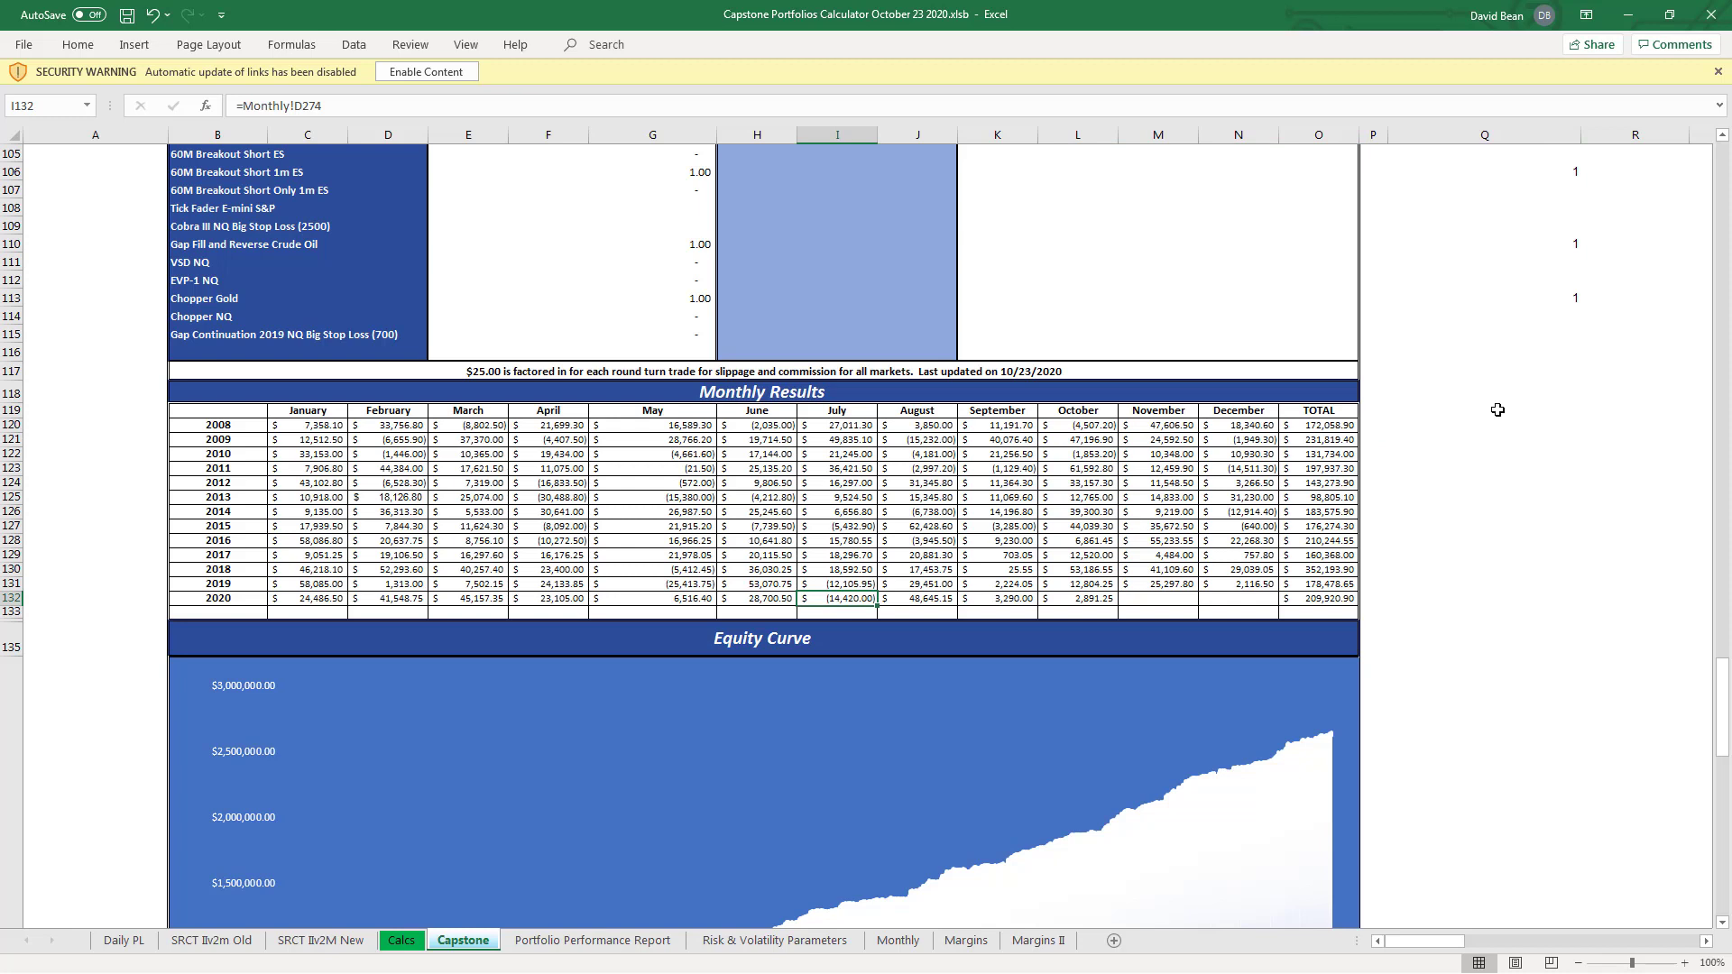
left_click(1091, 598)
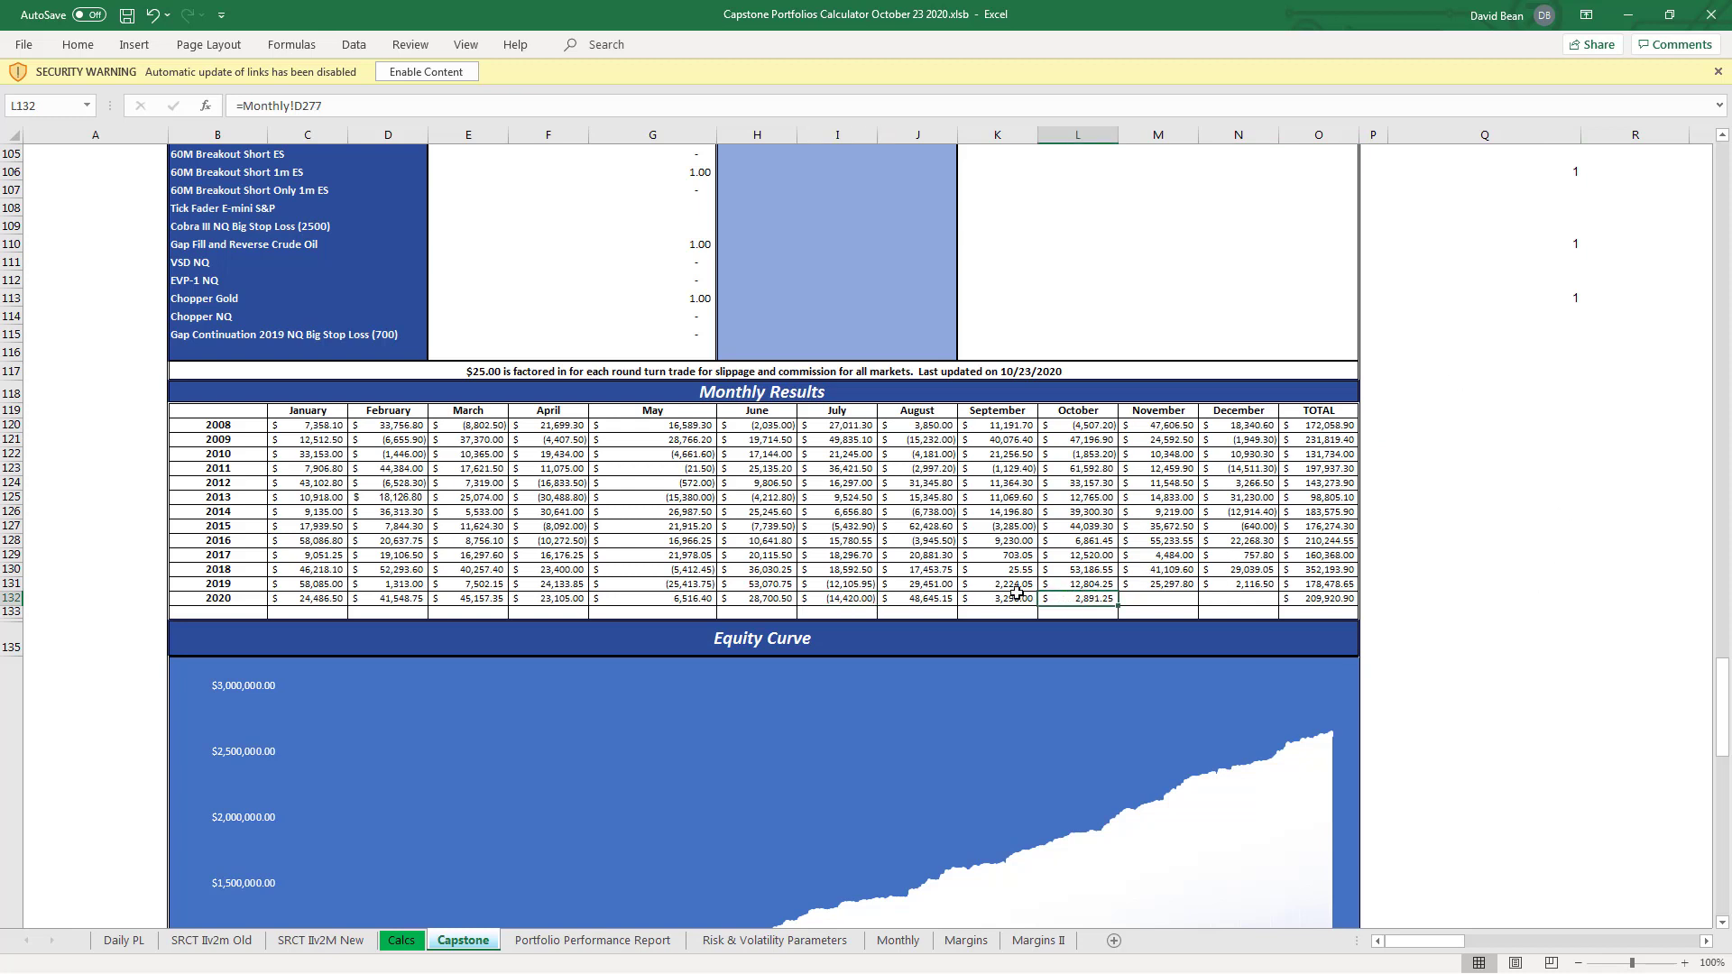
left_click(1000, 592)
left_click_drag(1001, 593, 1083, 582)
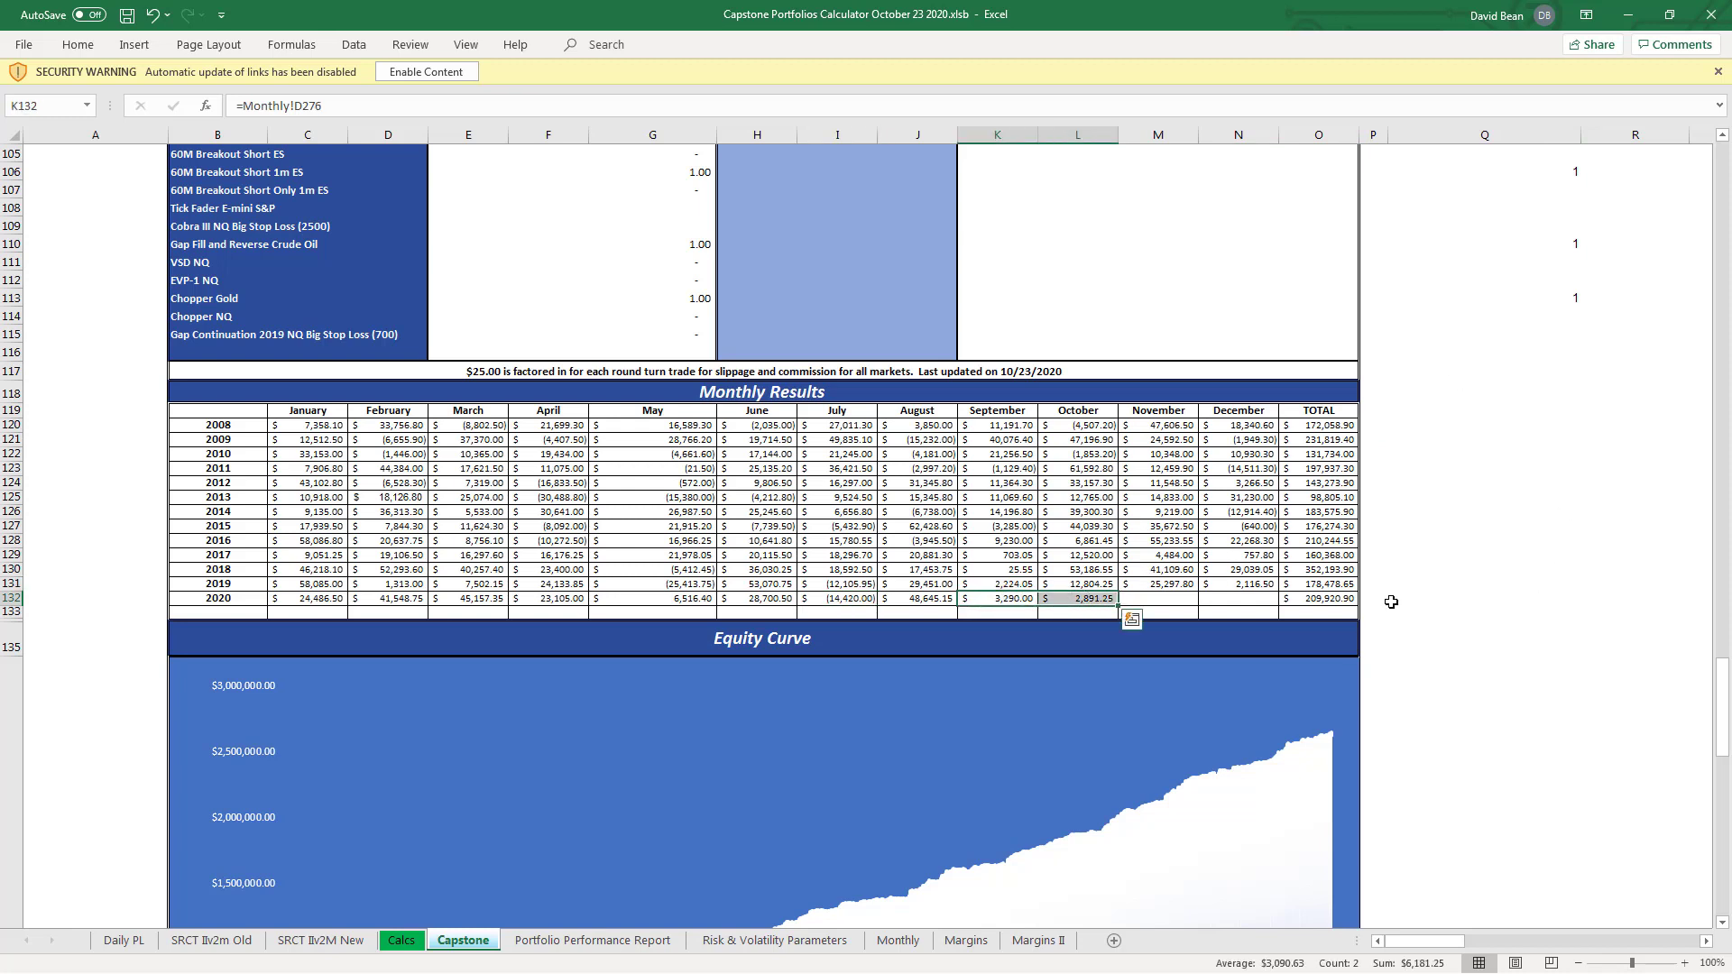
left_click(1554, 564)
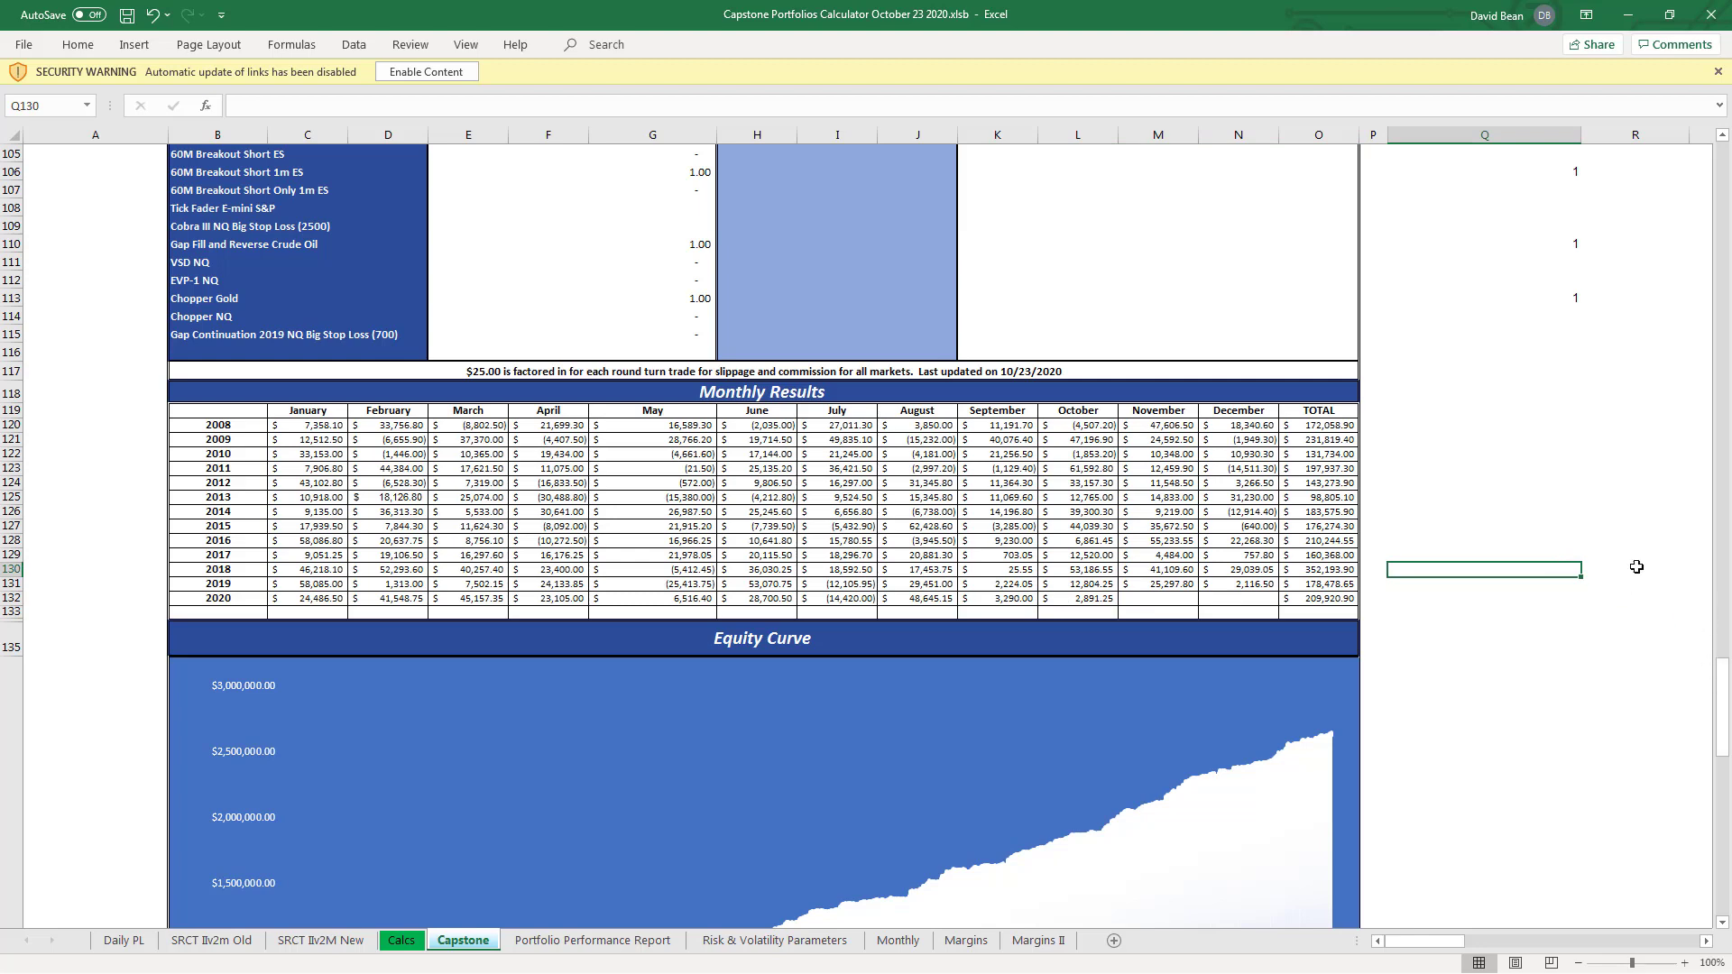
- Clear the Chopper Gold contract in cell Q113 to compare the monthly results, and restore it to 1
left_click(1567, 299)
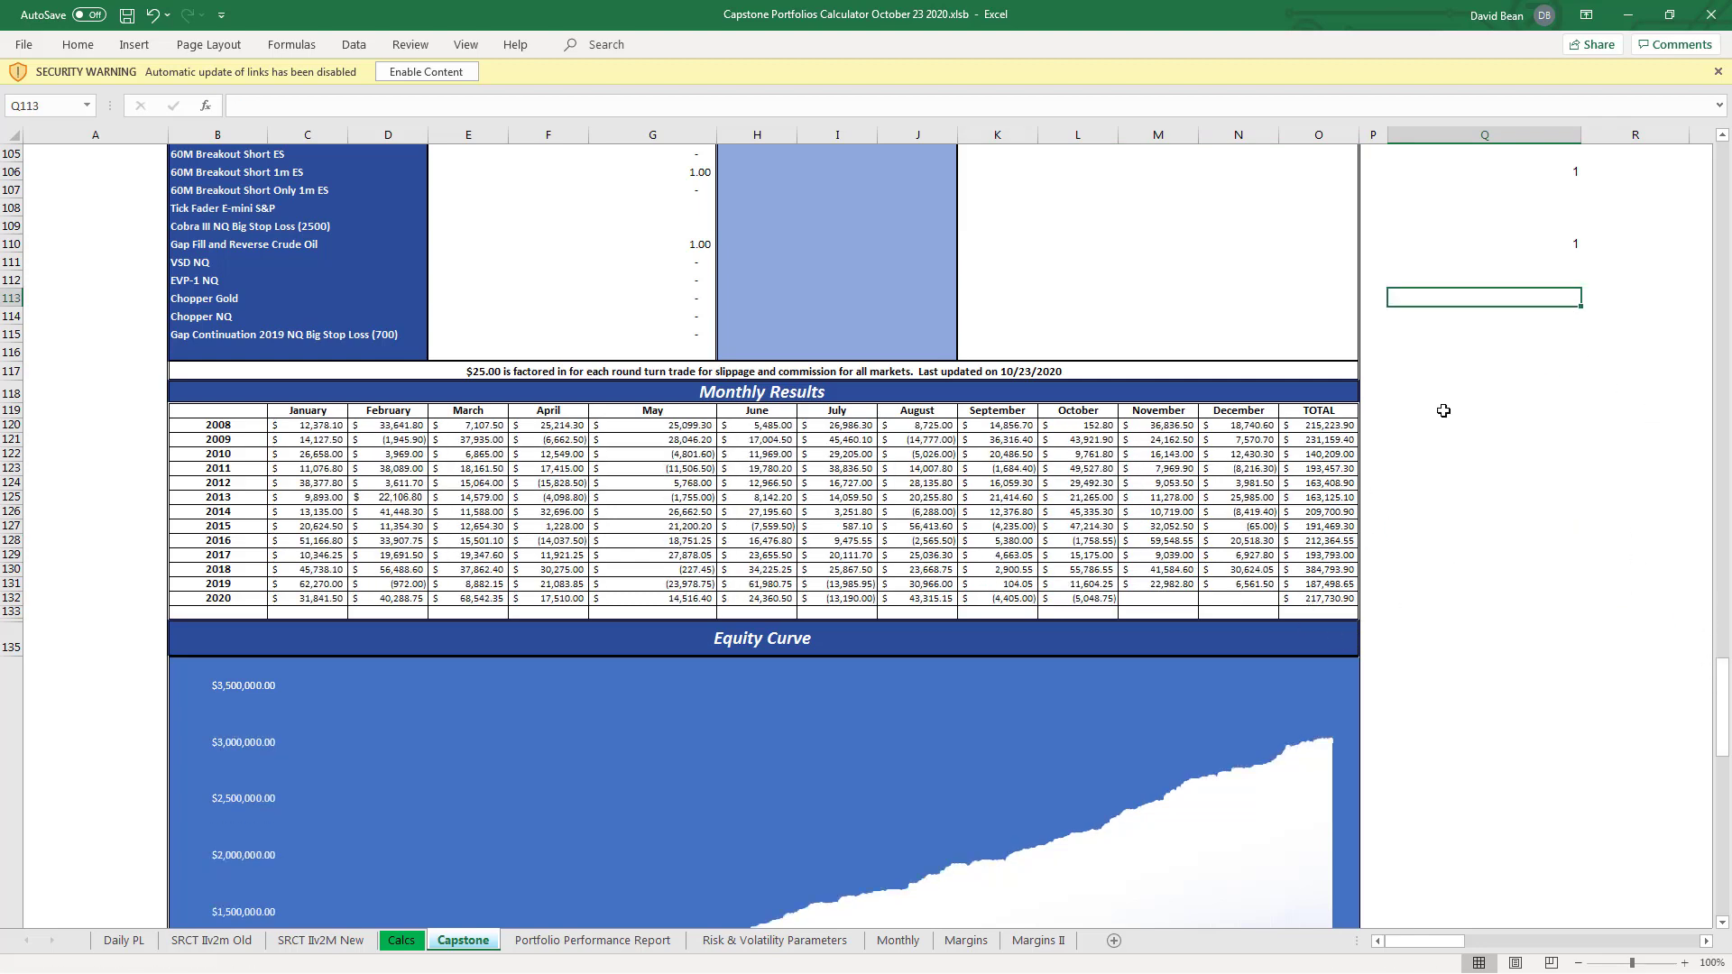
type("1")
left_click(1544, 452)
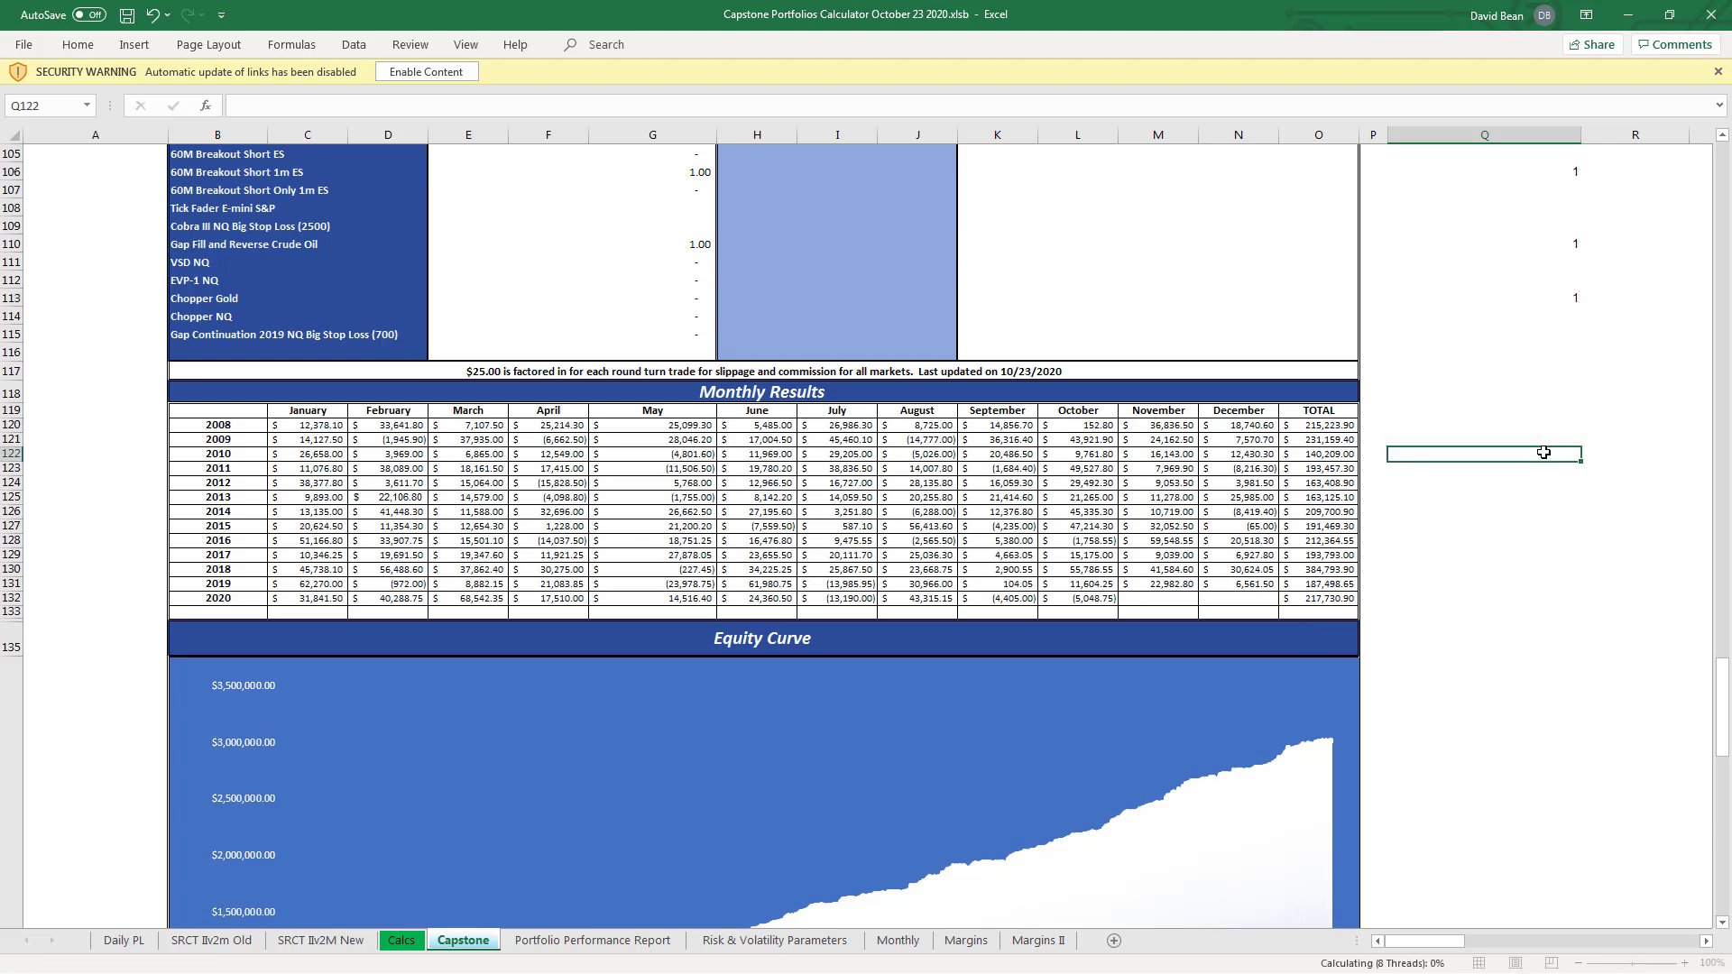
- Check the Performance Statistics with Chopper Gold included, and remove its contract from cell Q113
left_click(1723, 725)
left_click_drag(1723, 724, 1719, 153)
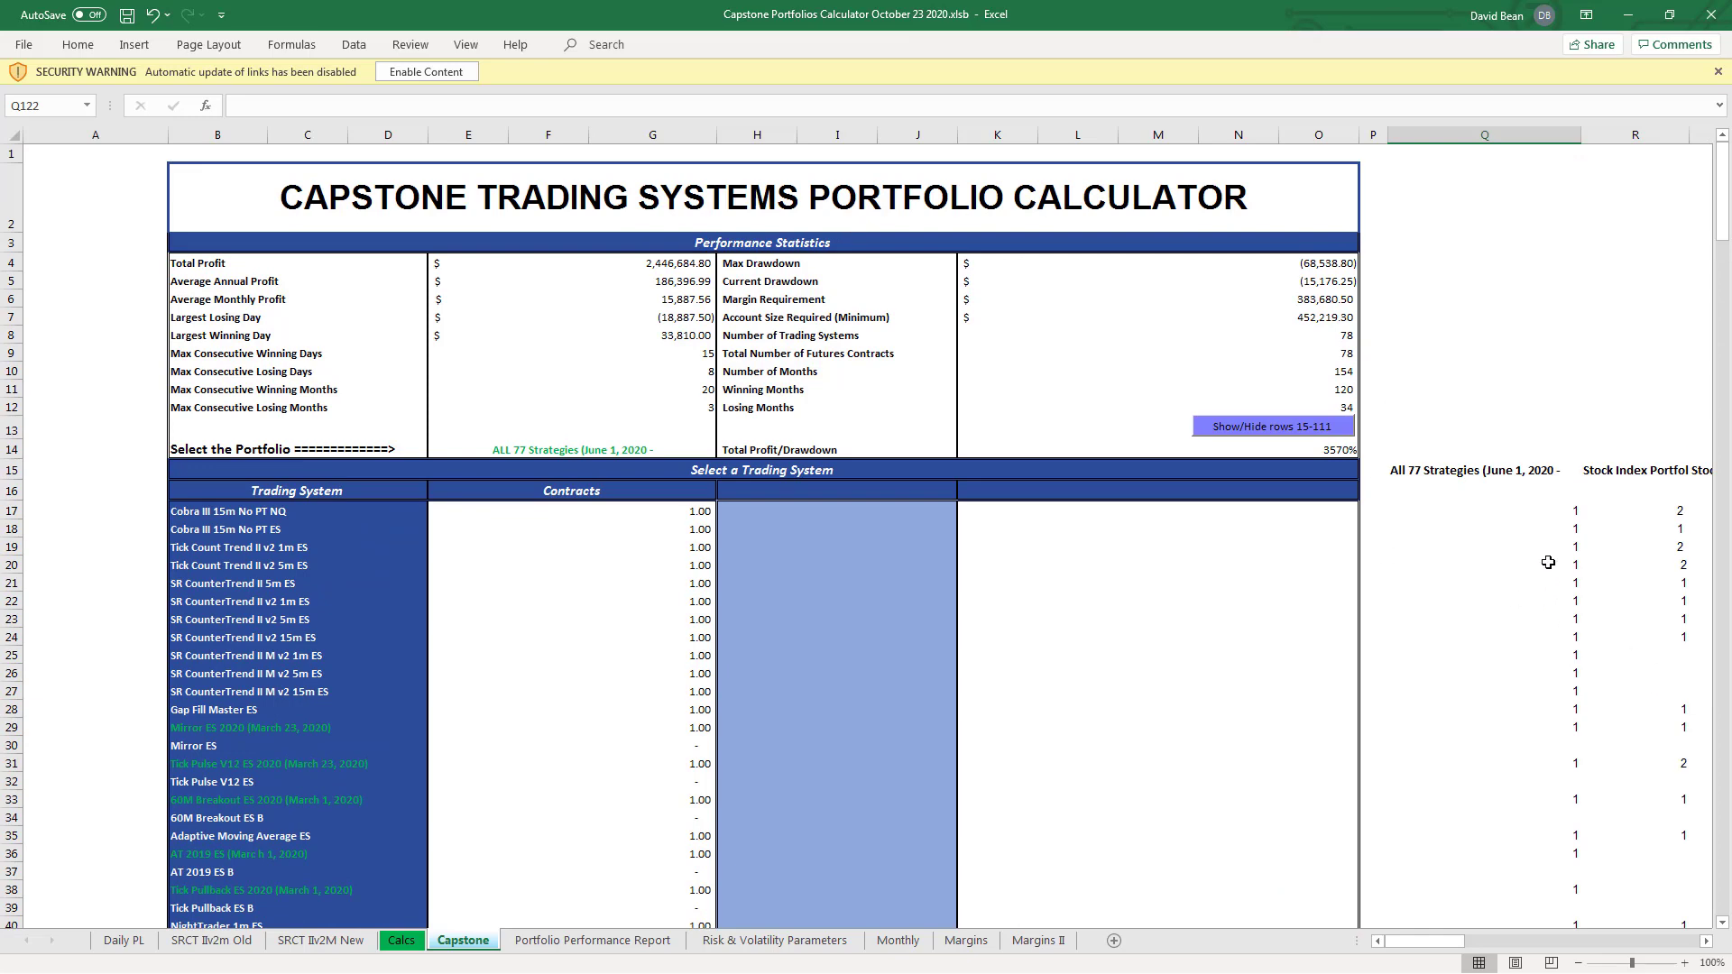
scroll(1525, 606, "down", 17)
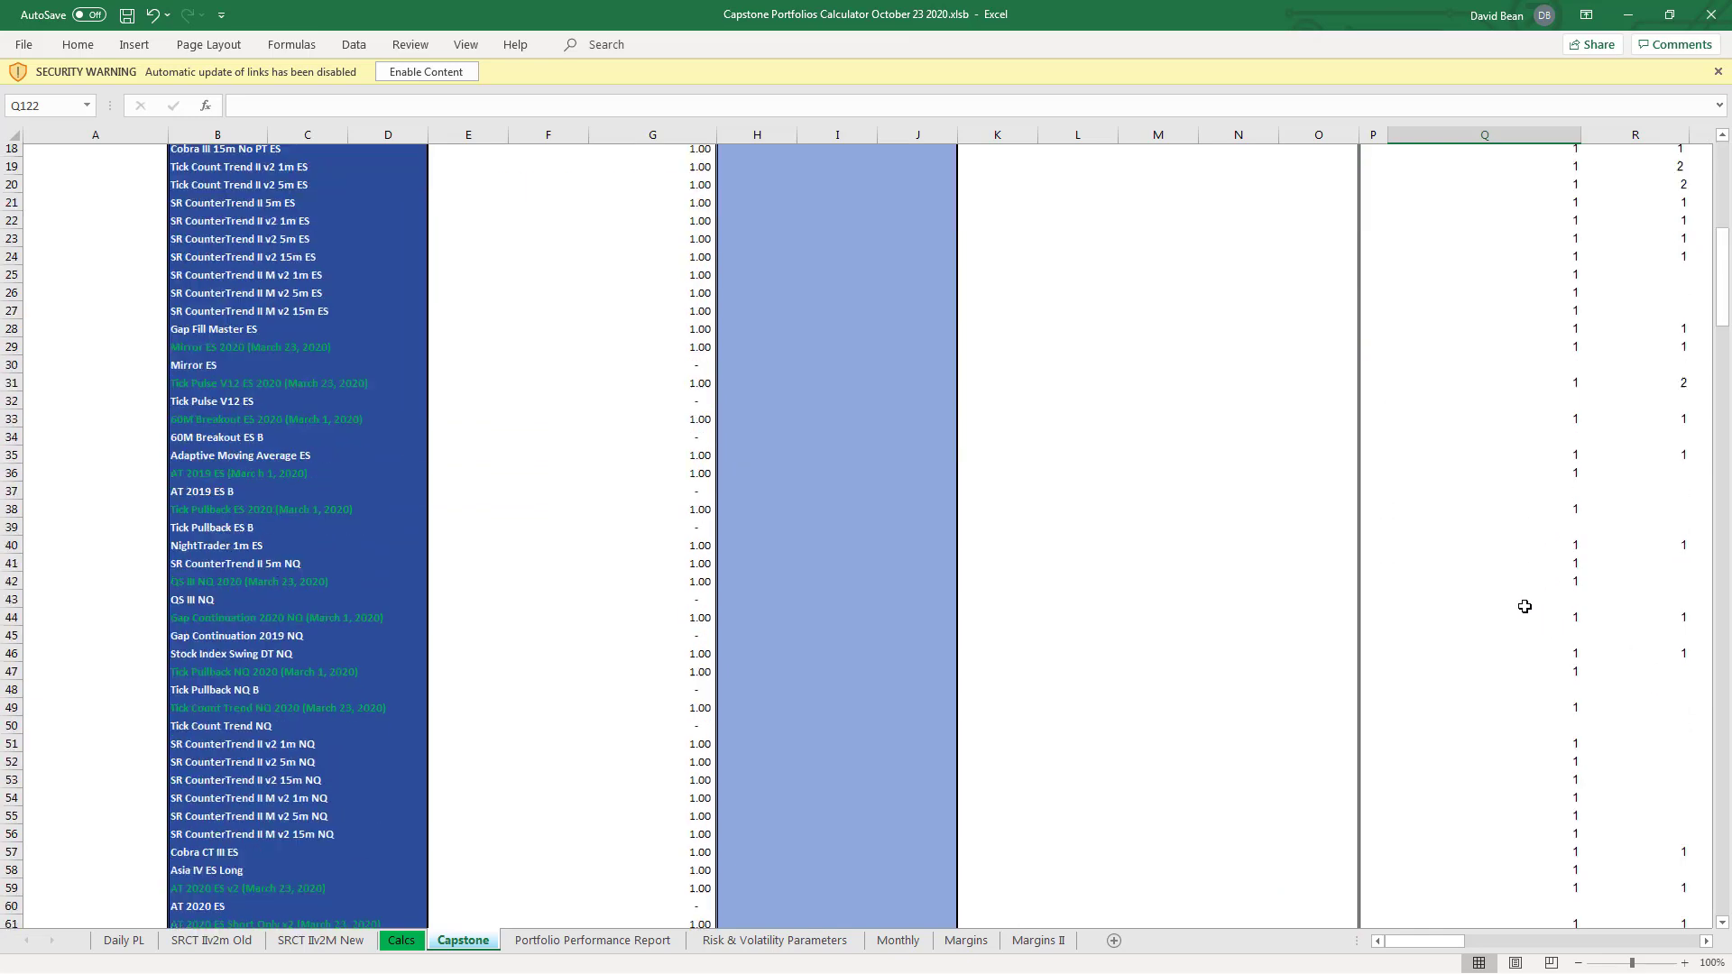
scroll(1532, 609, "down", 11)
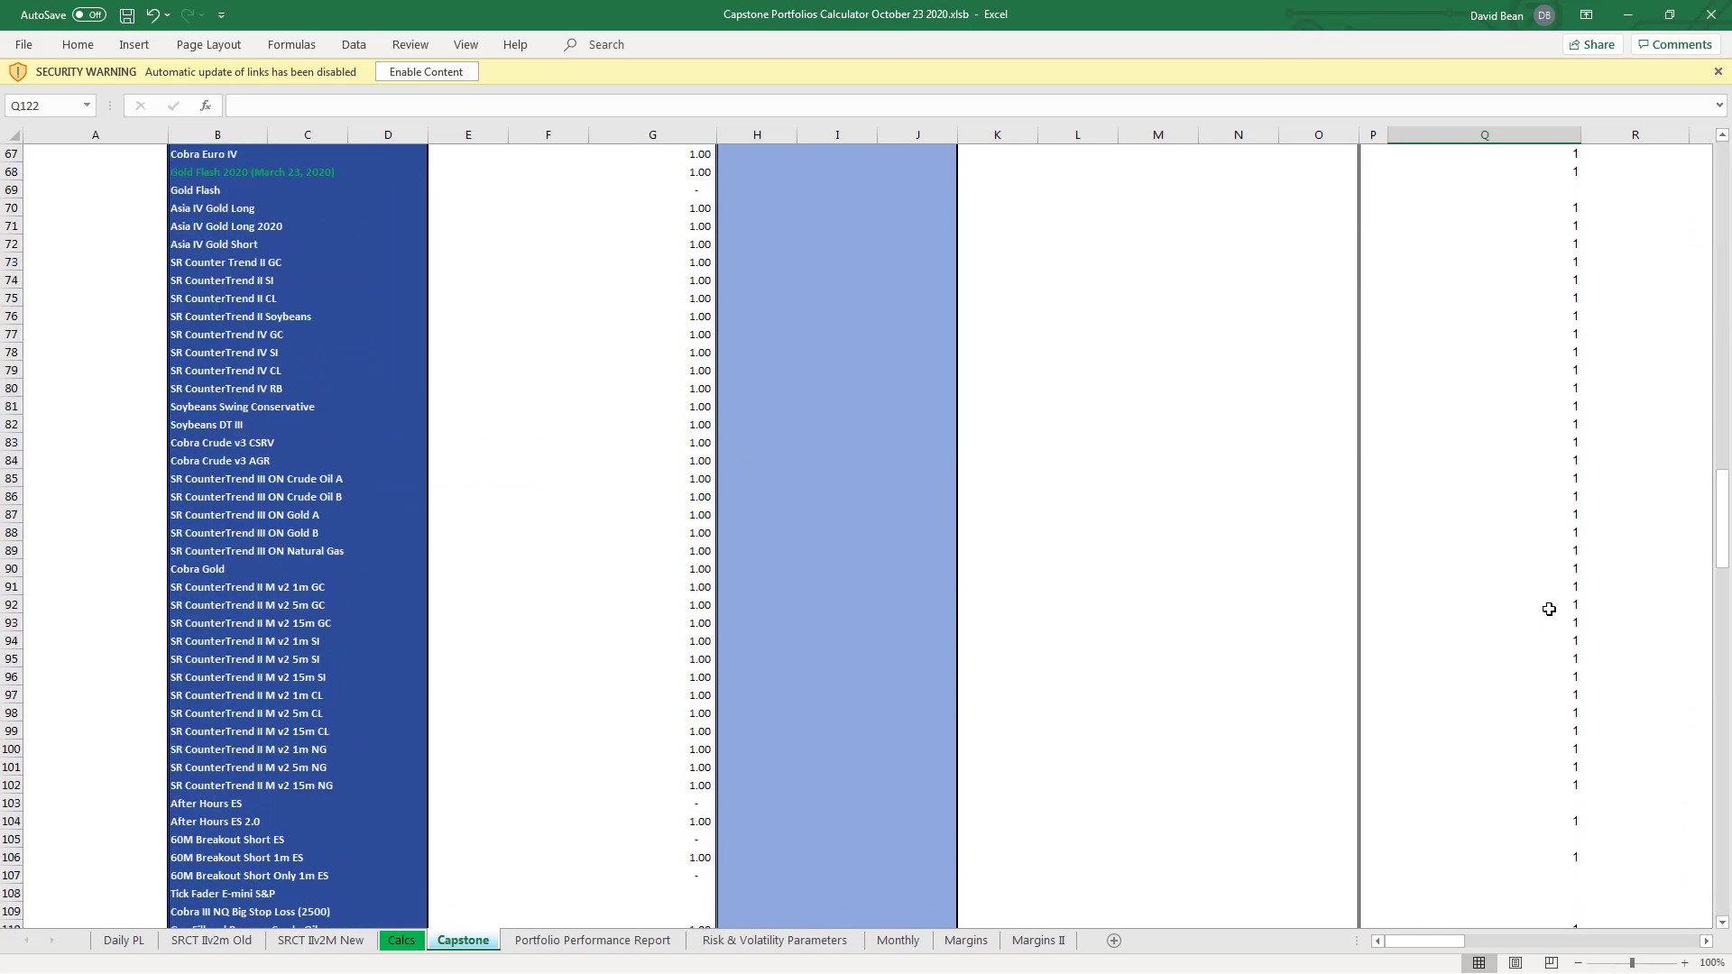
left_click(1558, 661)
key("Delete")
- Examine Total Profit, Total Profit/Drawdown, Max Drawdown and Current Drawdown for the portfolio without Chopper Gold
left_click_drag(1718, 620, 1719, 190)
left_click(700, 273)
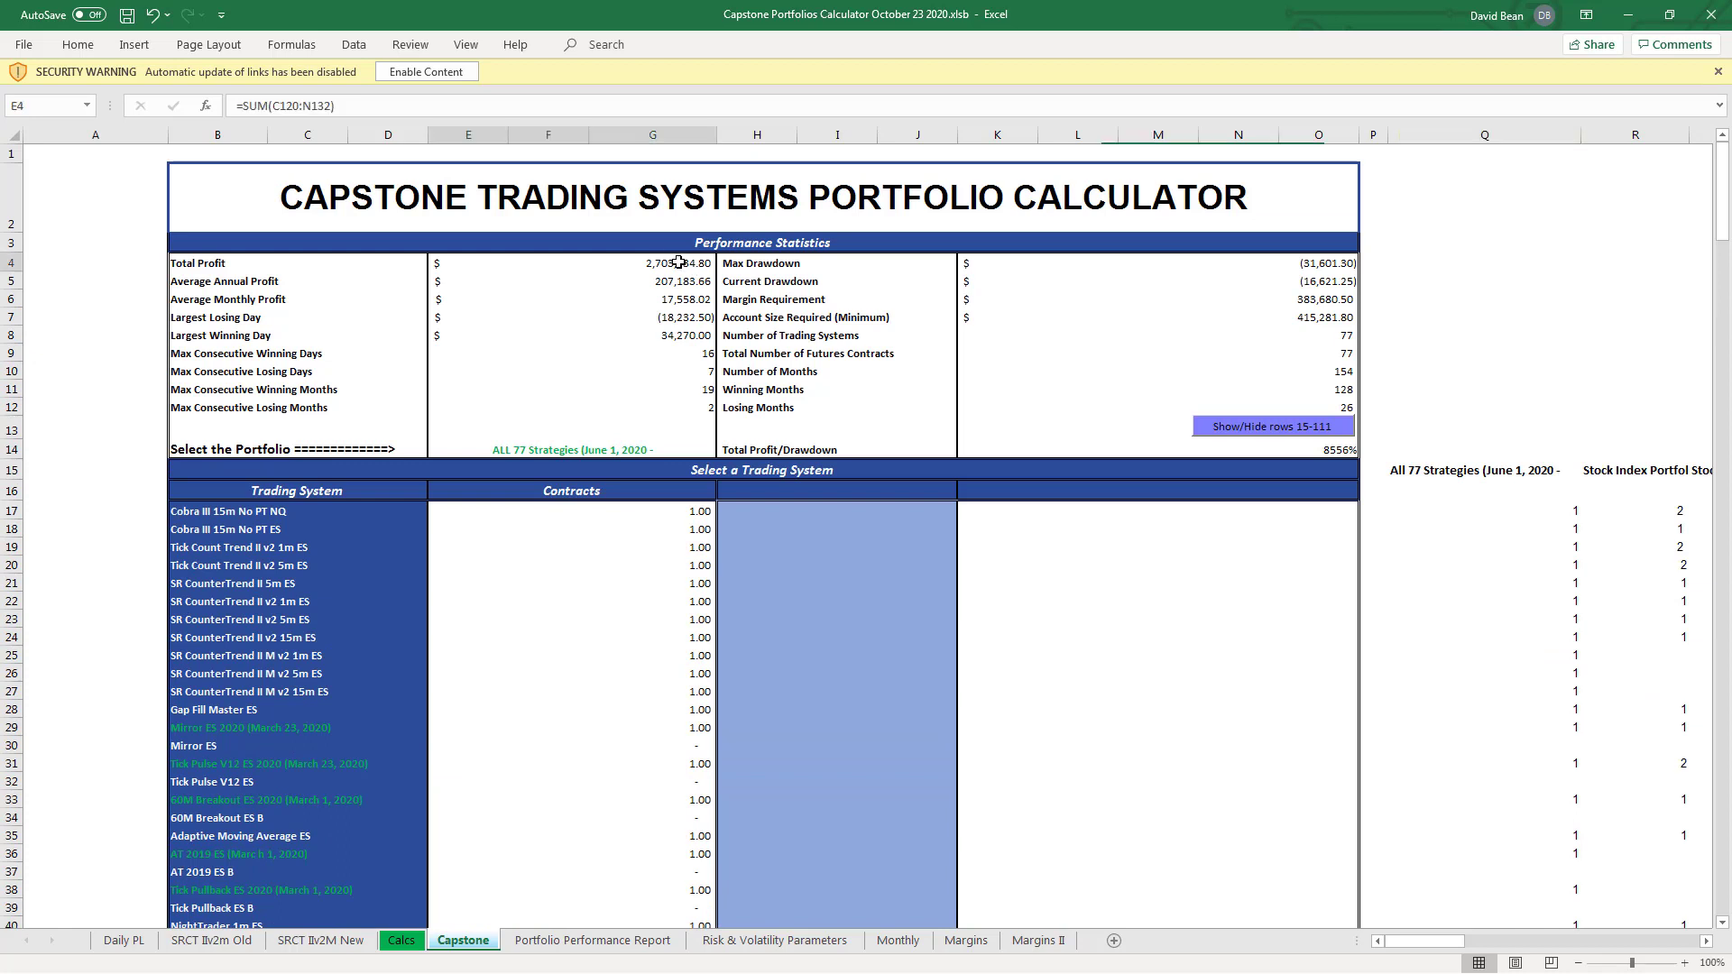
left_click(1341, 454)
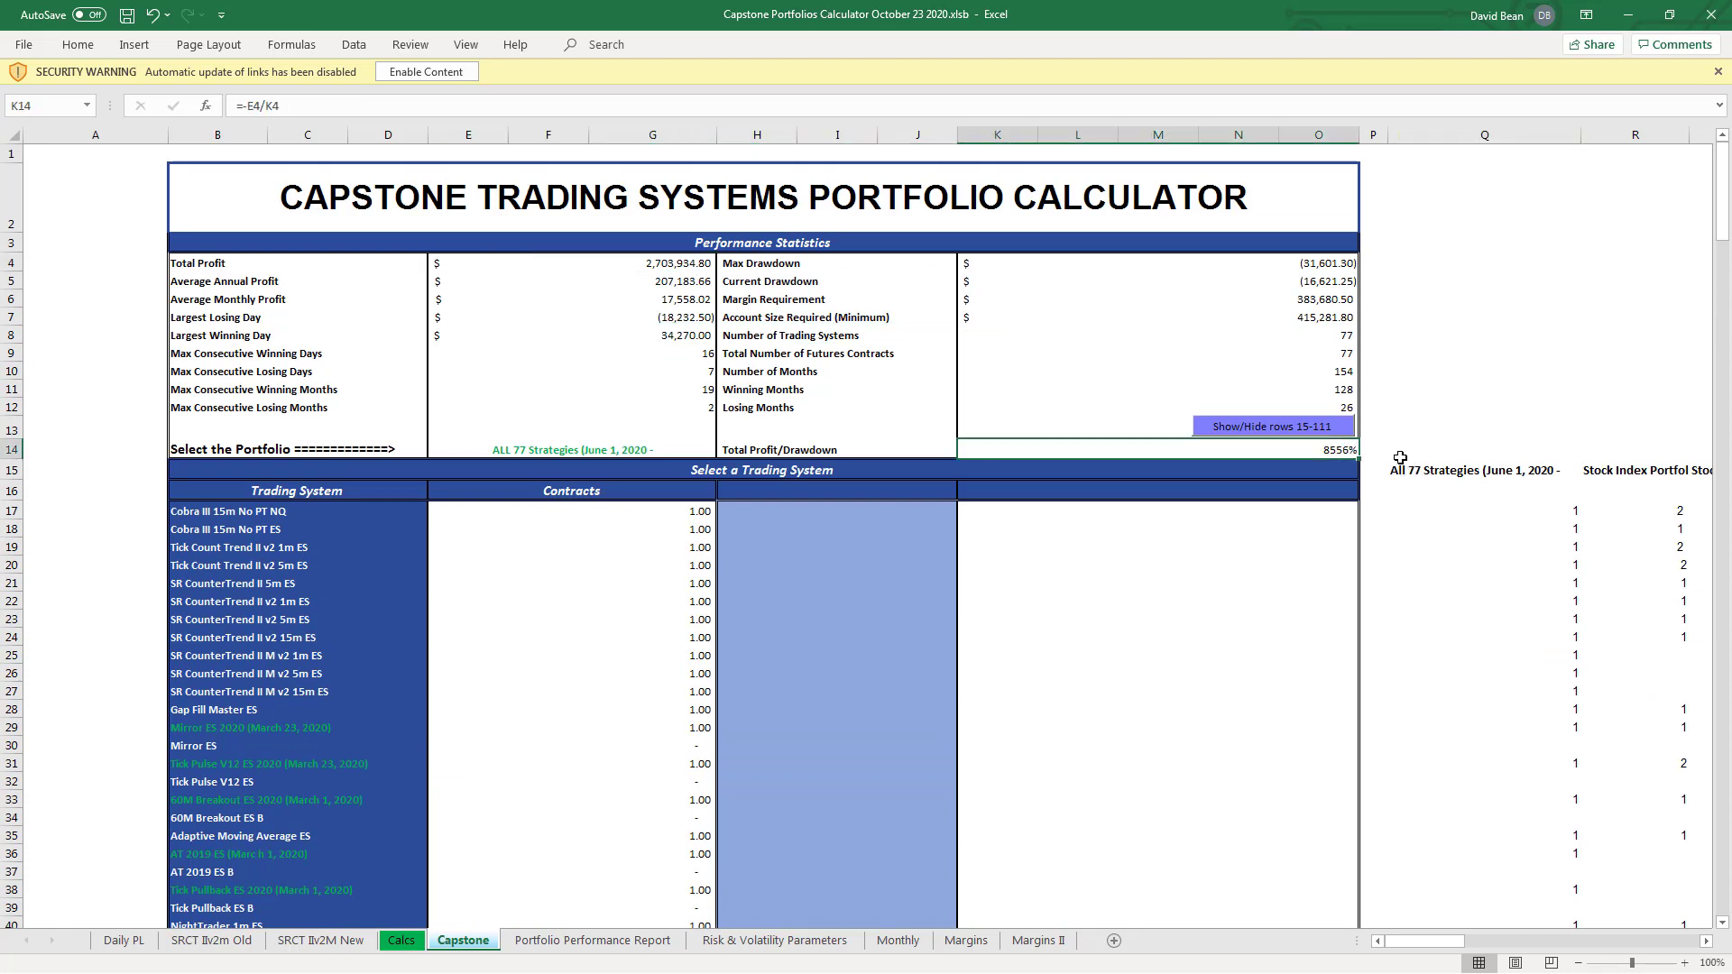
left_click(1321, 261)
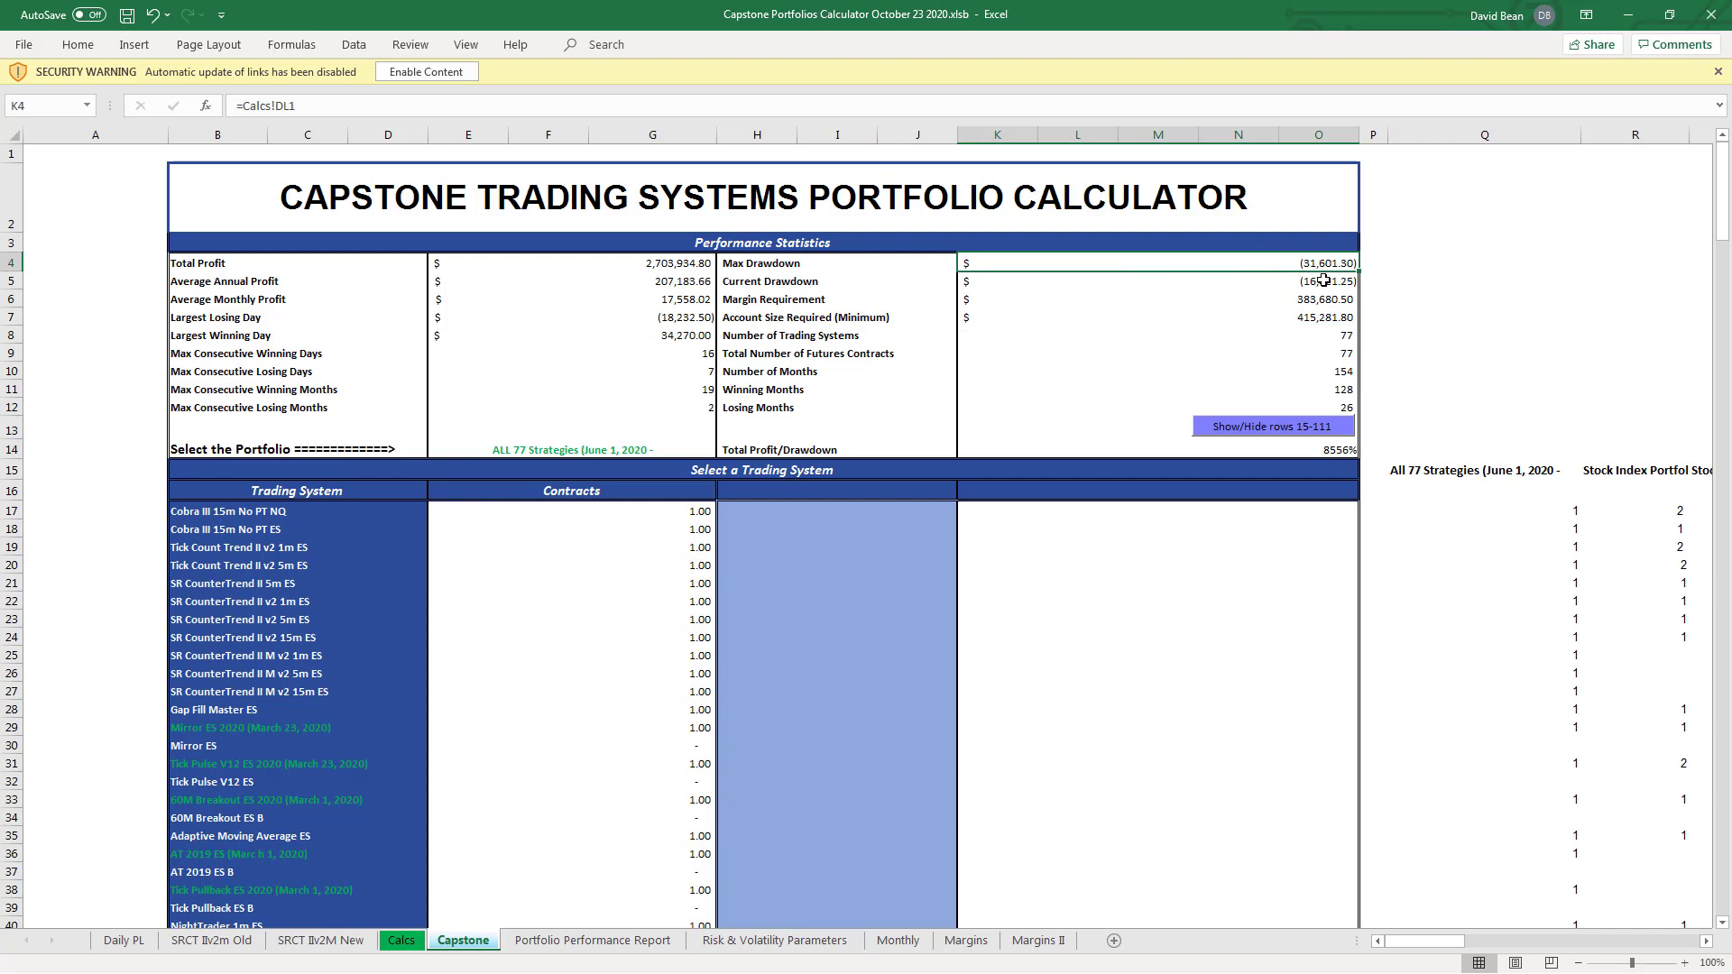
key("Down")
- Add Chopper Gold back to the All 77 Strategies portfolio with 1 contract in cell Q113
left_click_drag(1717, 201, 1729, 766)
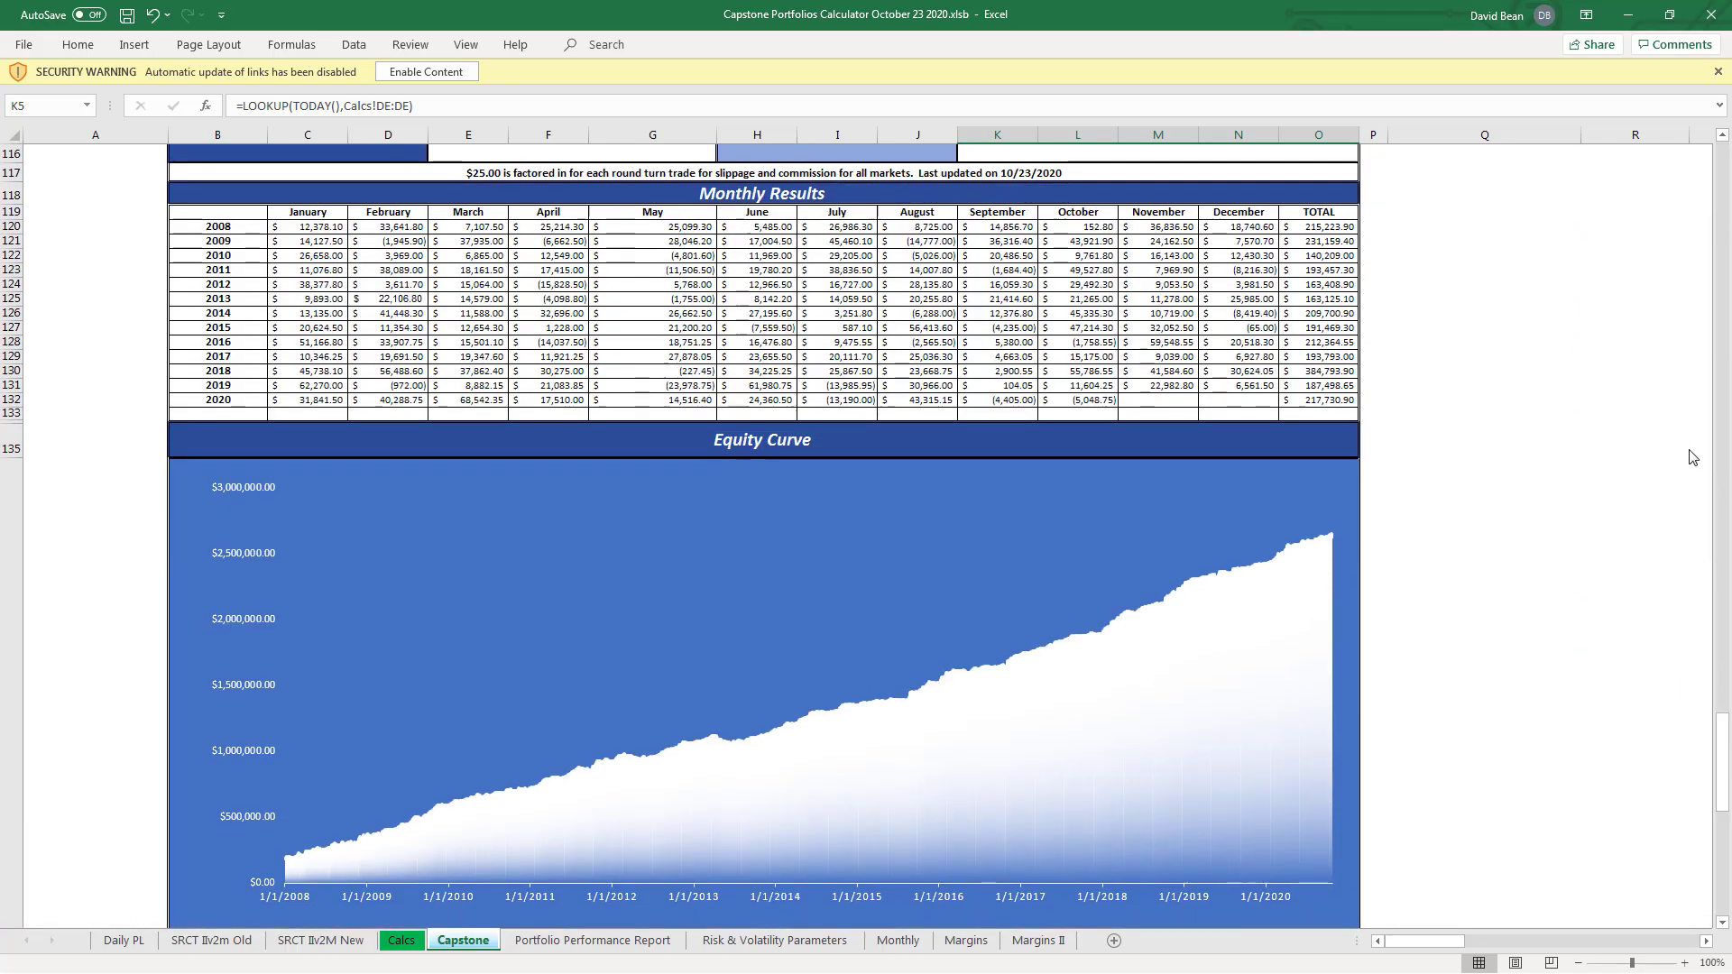
scroll(1678, 361, "up", 6)
left_click(1518, 444)
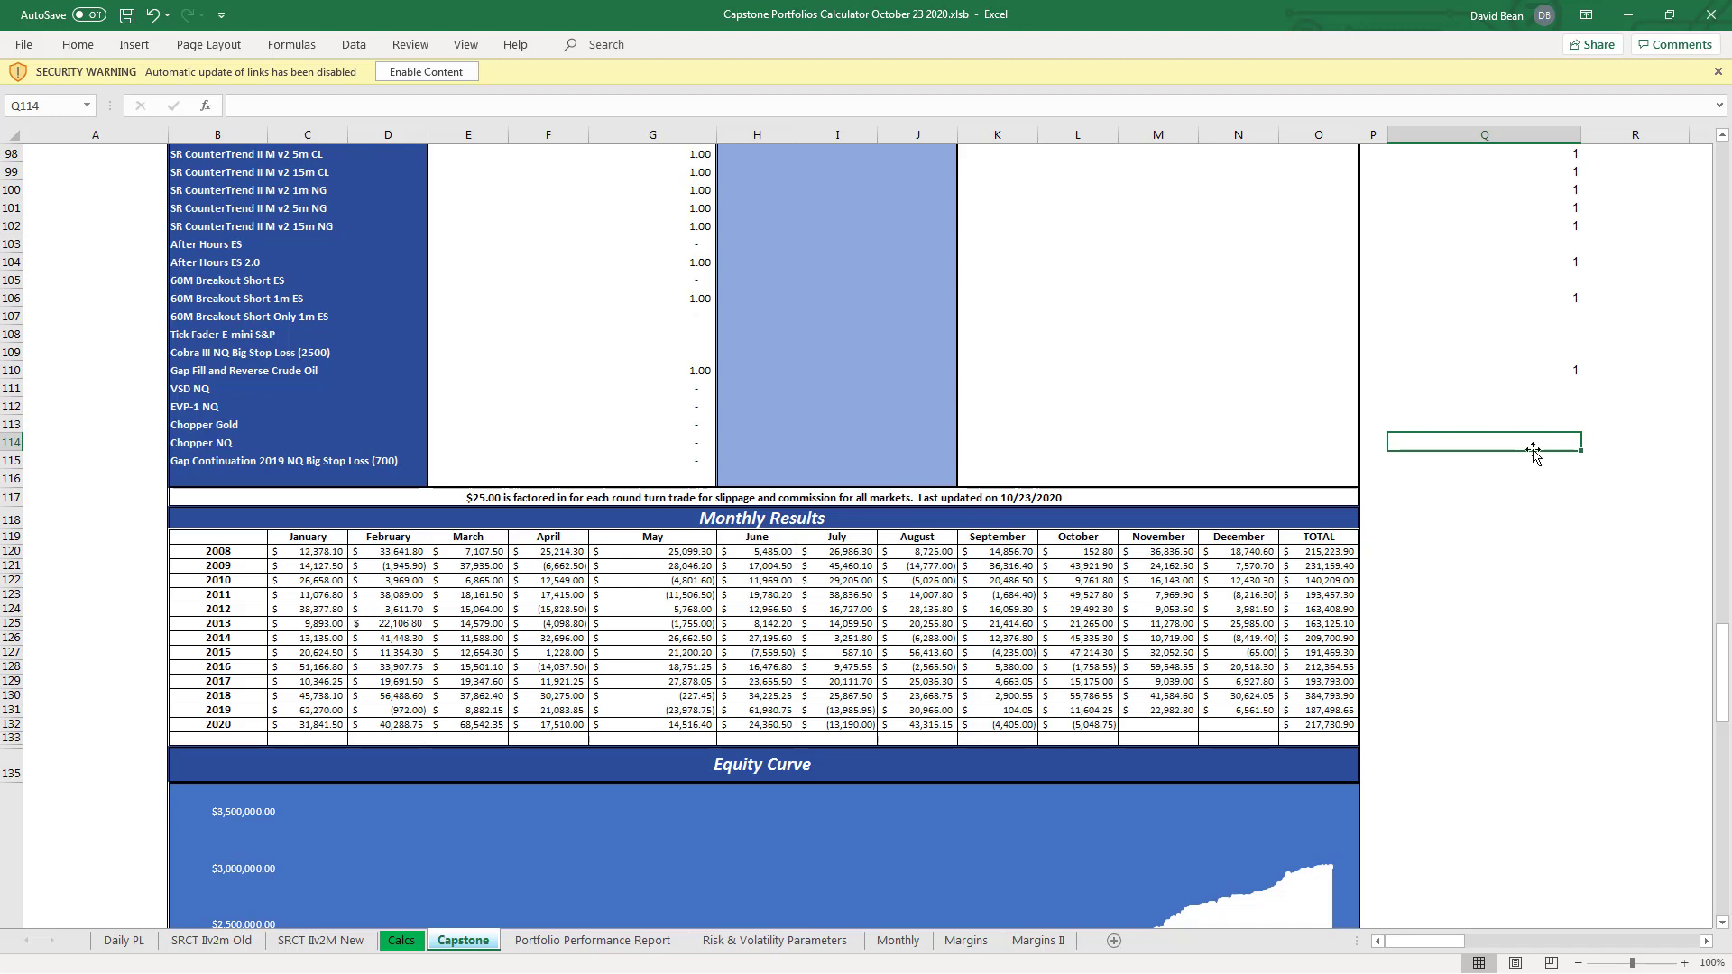
left_click(1543, 425)
type("1")
left_click(1573, 515)
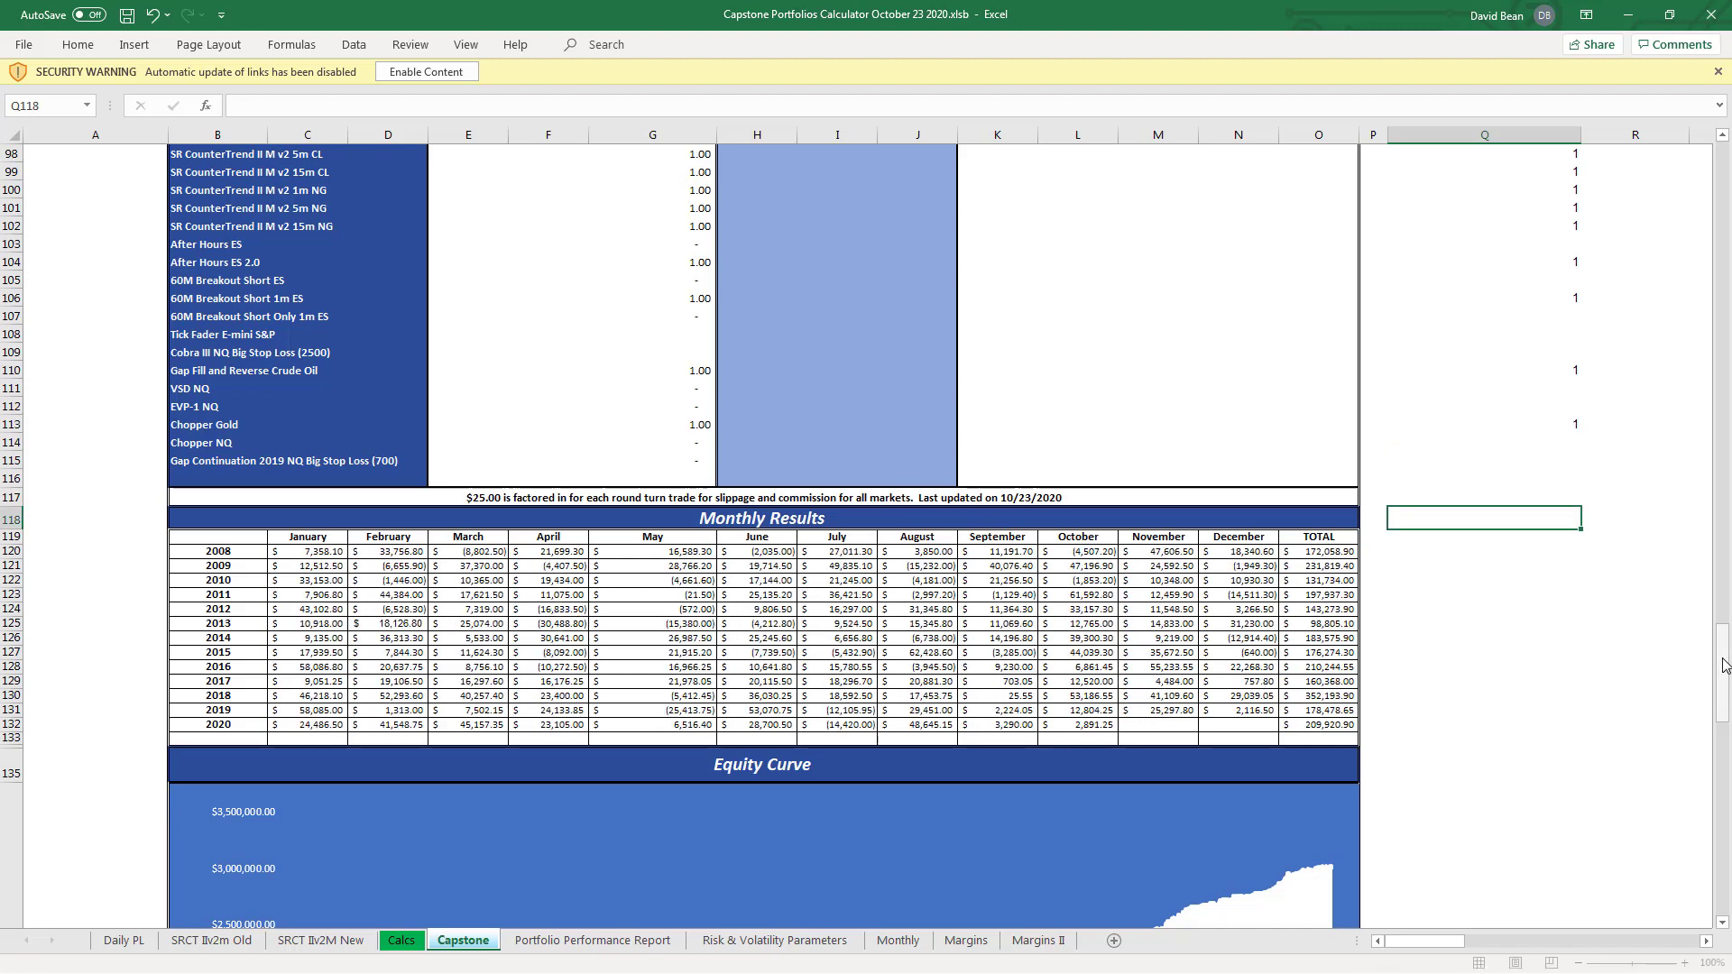
- Compare the portfolio's Max Drawdown and Current Drawdown with Chopper Gold included
left_click_drag(1721, 658, 1714, 162)
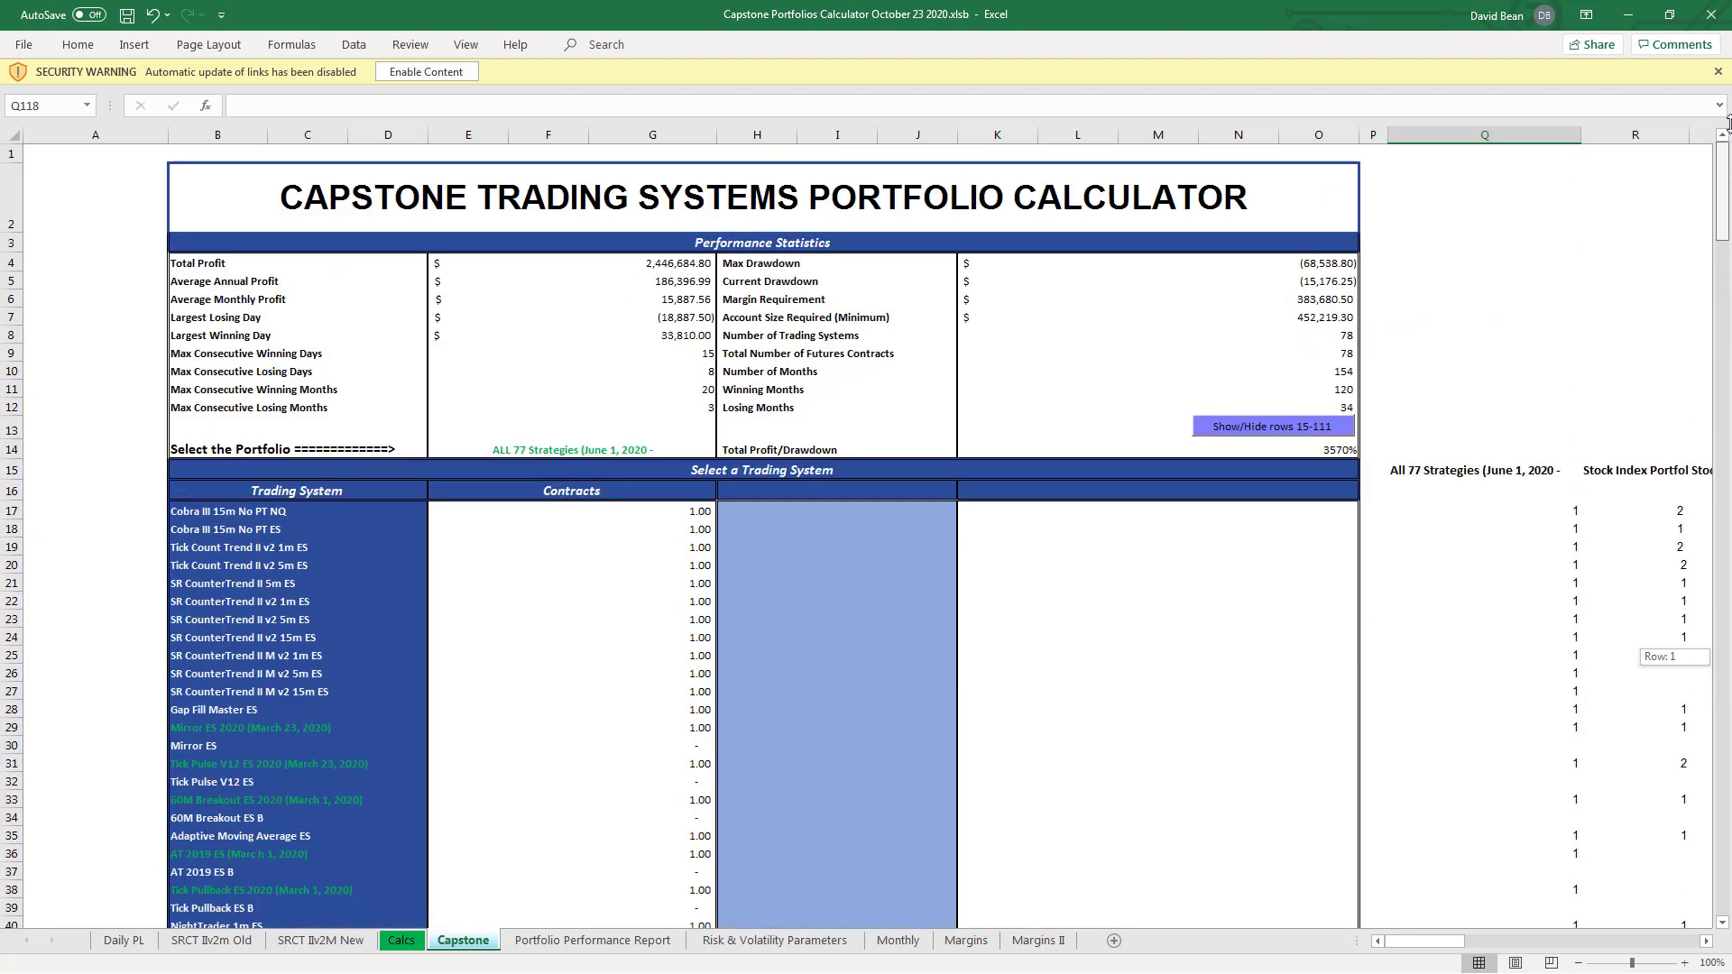
left_click(1317, 264)
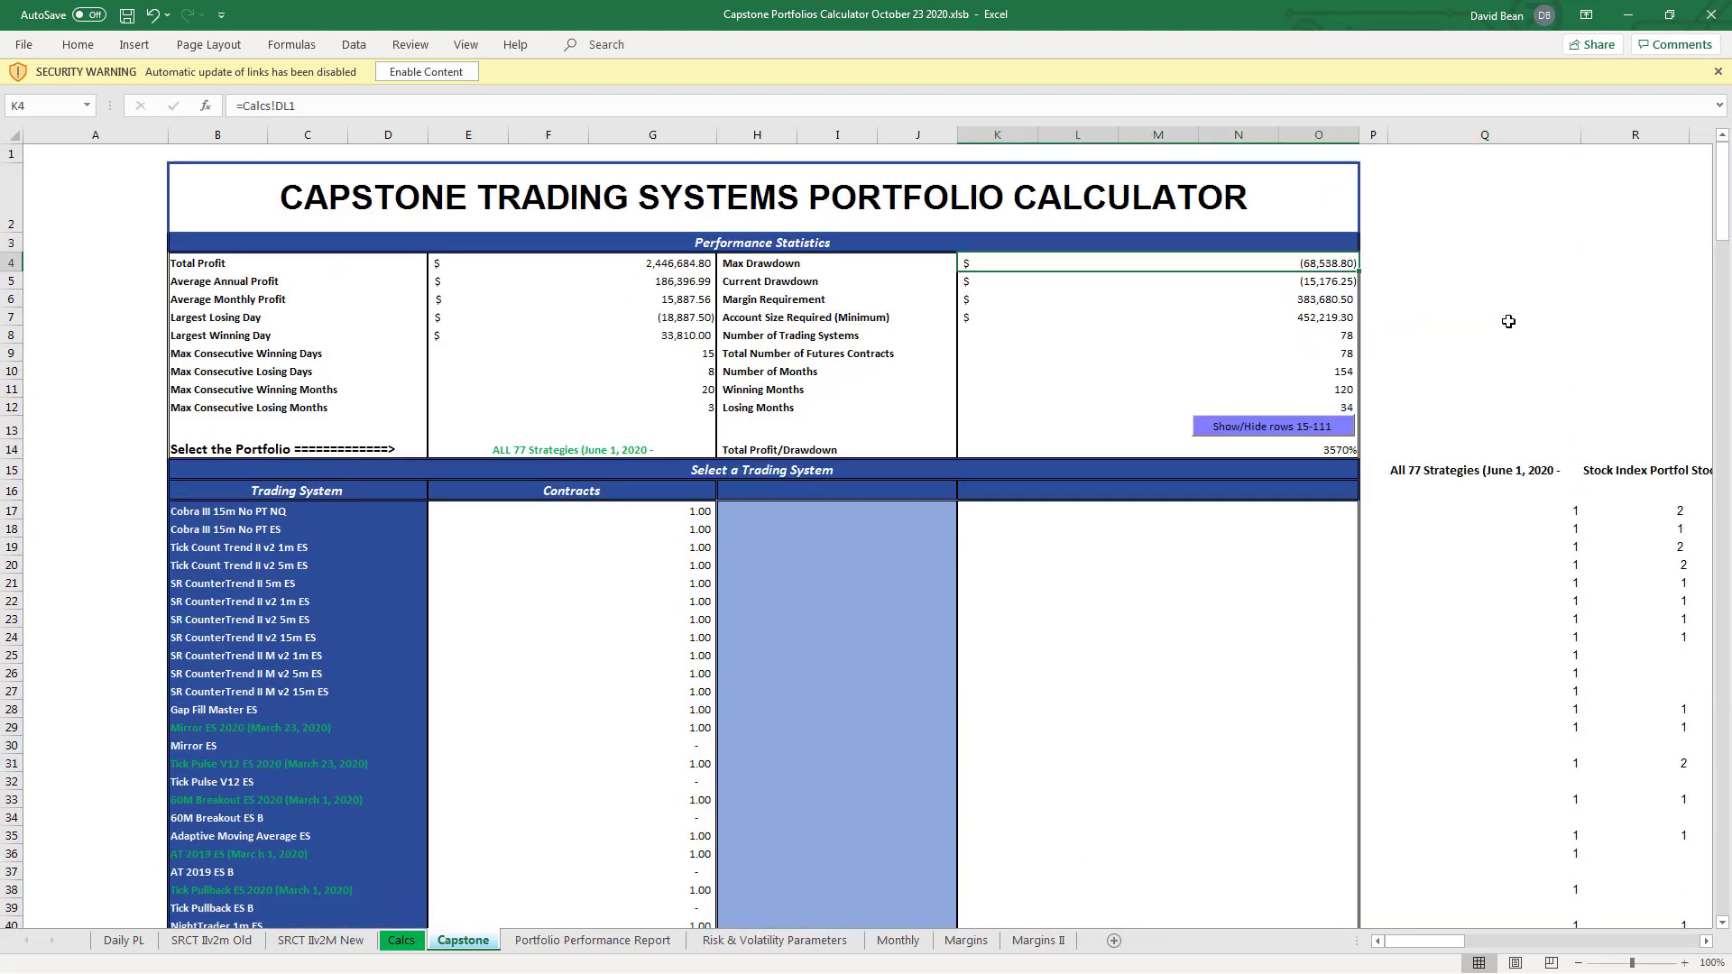
key("Down")
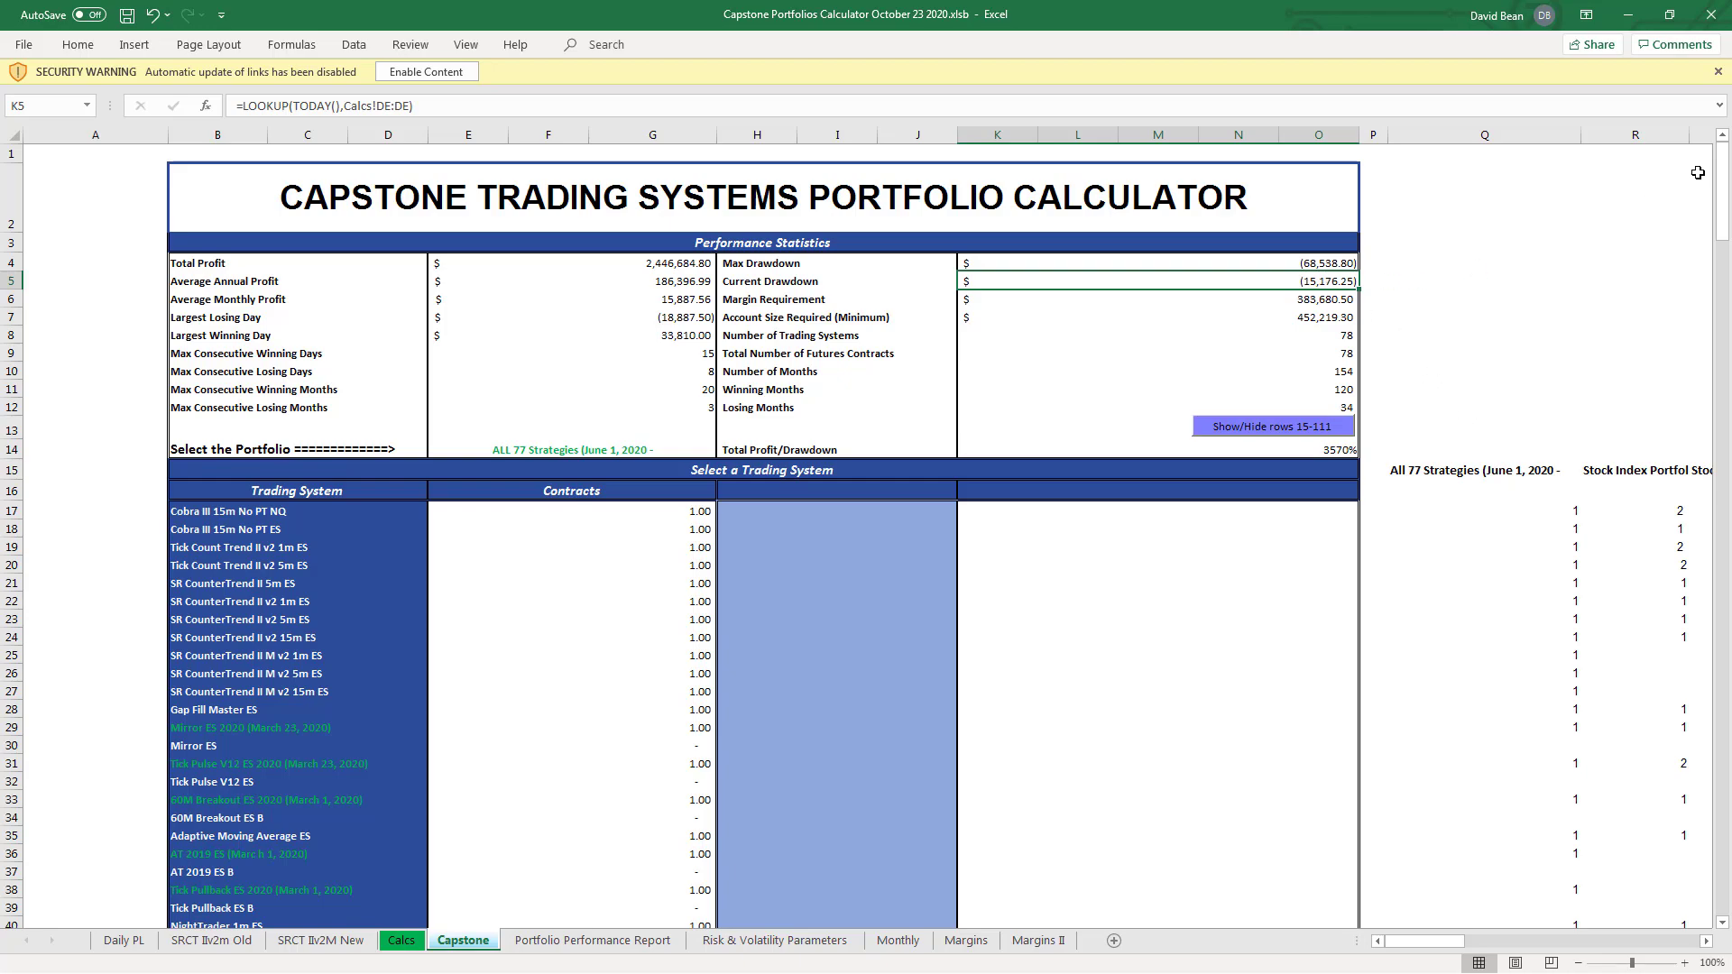
- Inspect the Drawdown Curve, checking its deepest trough and the data point at the low of the 2019 dip
left_click_drag(1721, 186, 1729, 846)
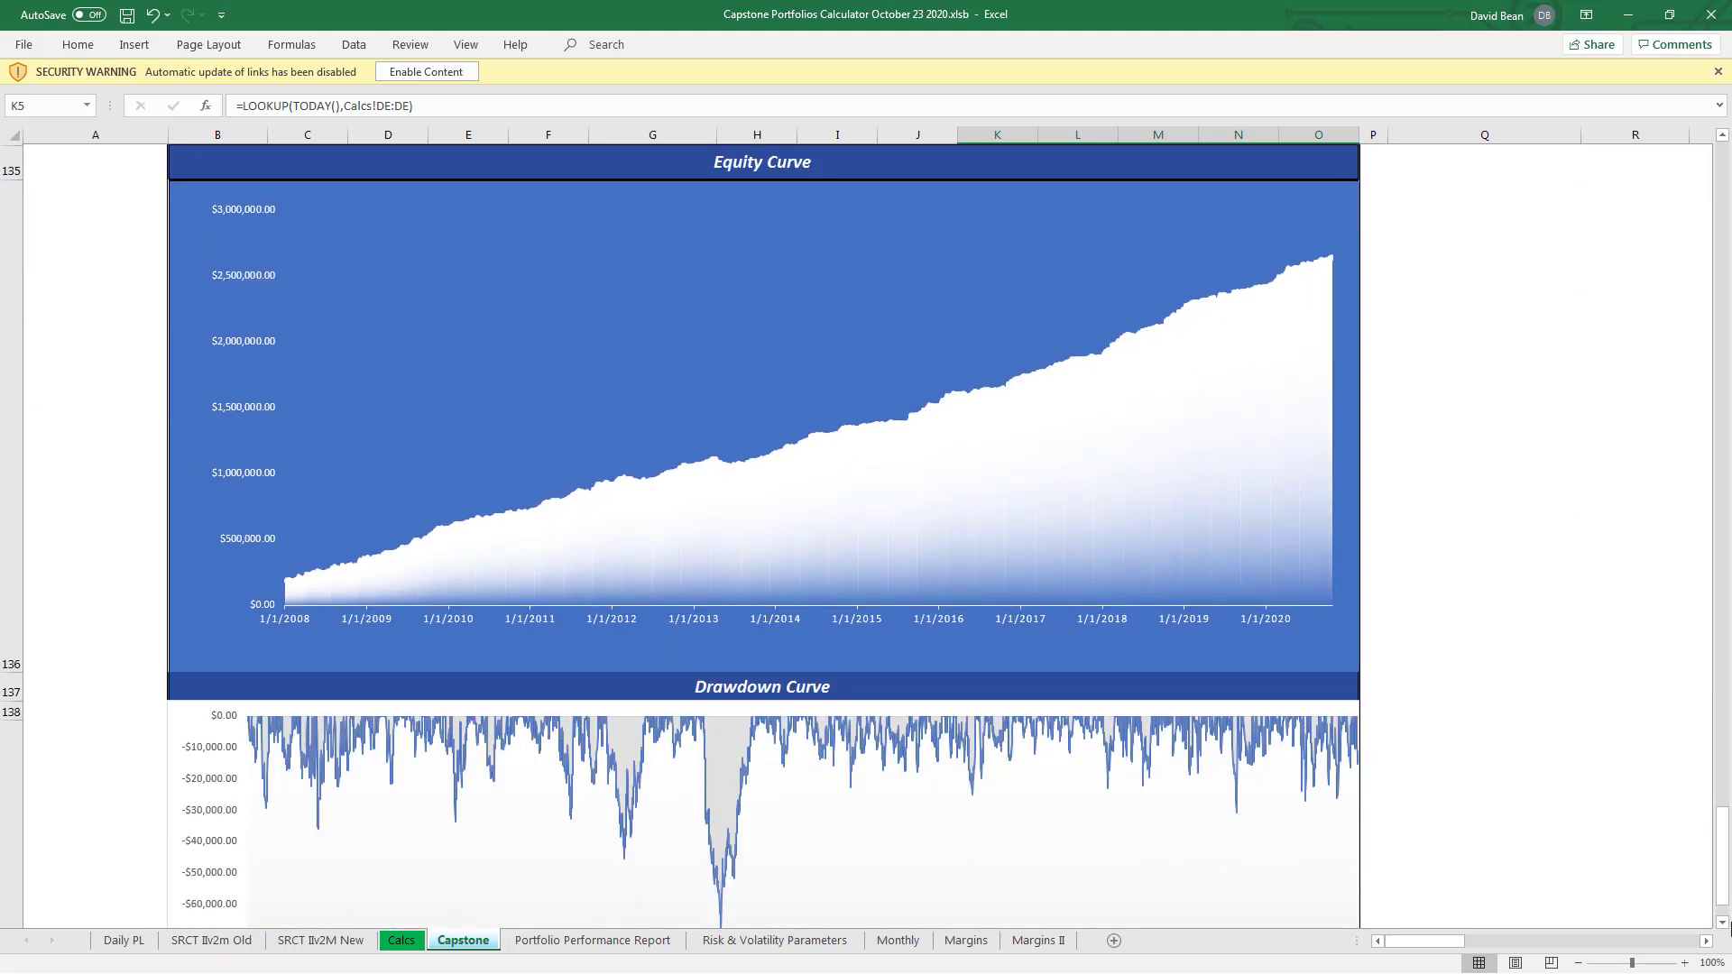
left_click(1723, 924)
left_click(1723, 923)
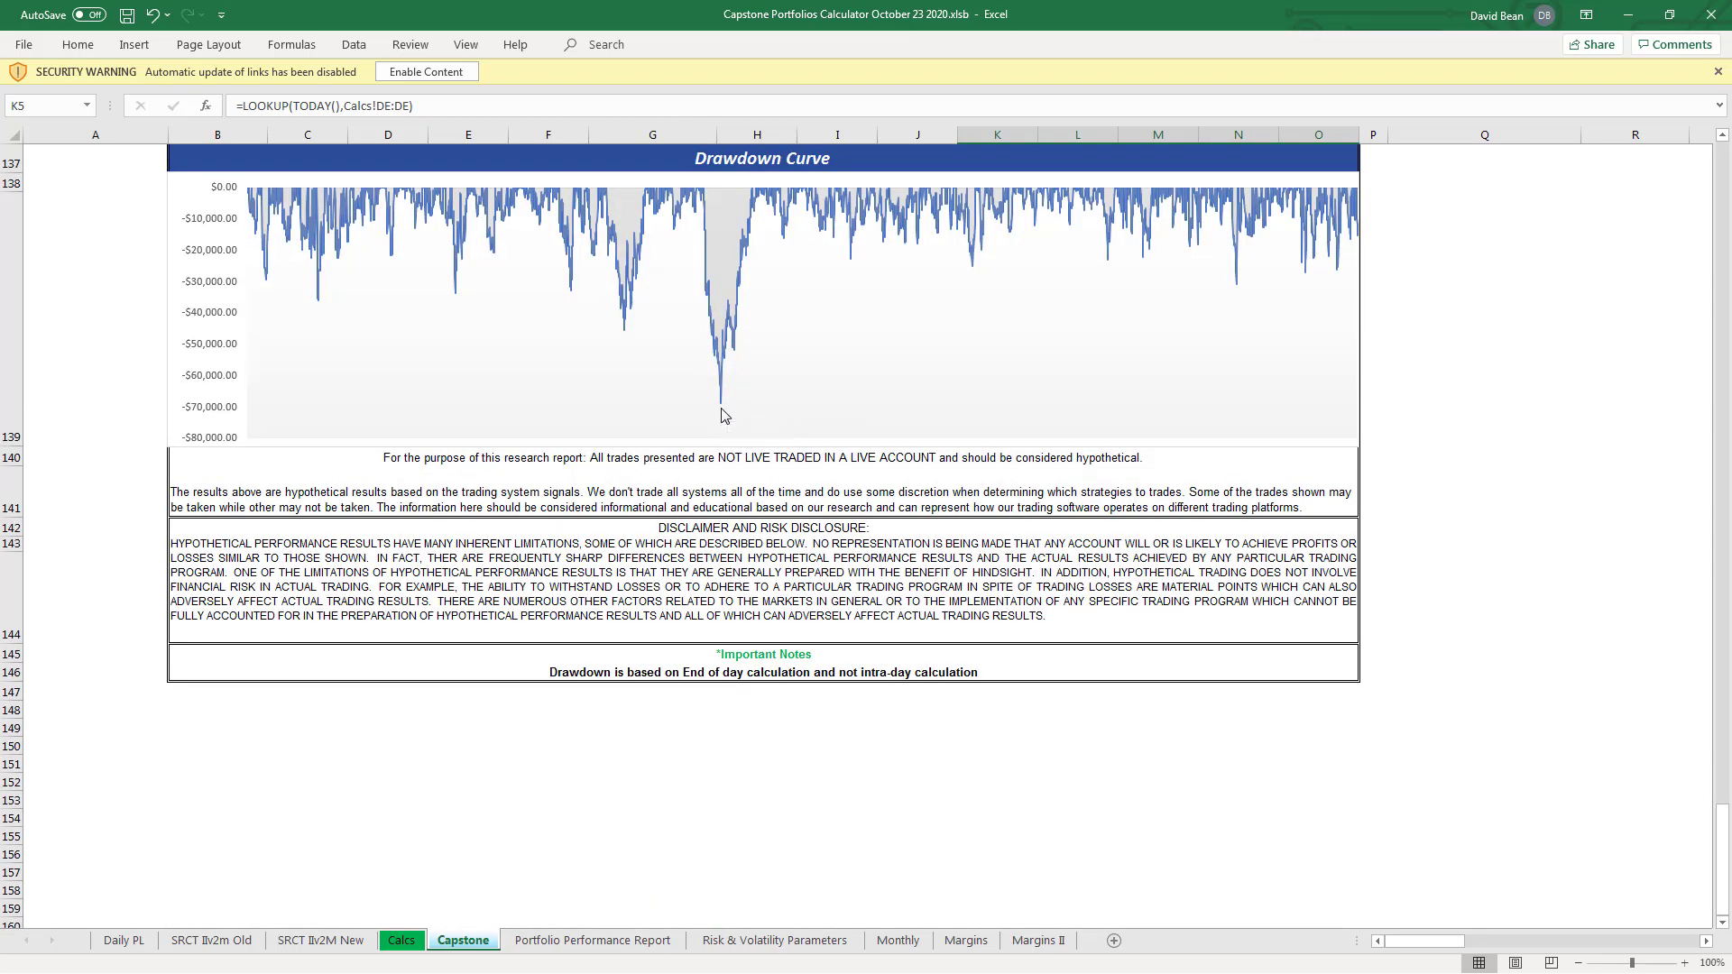
mouse_move(721, 414)
left_click(1238, 291)
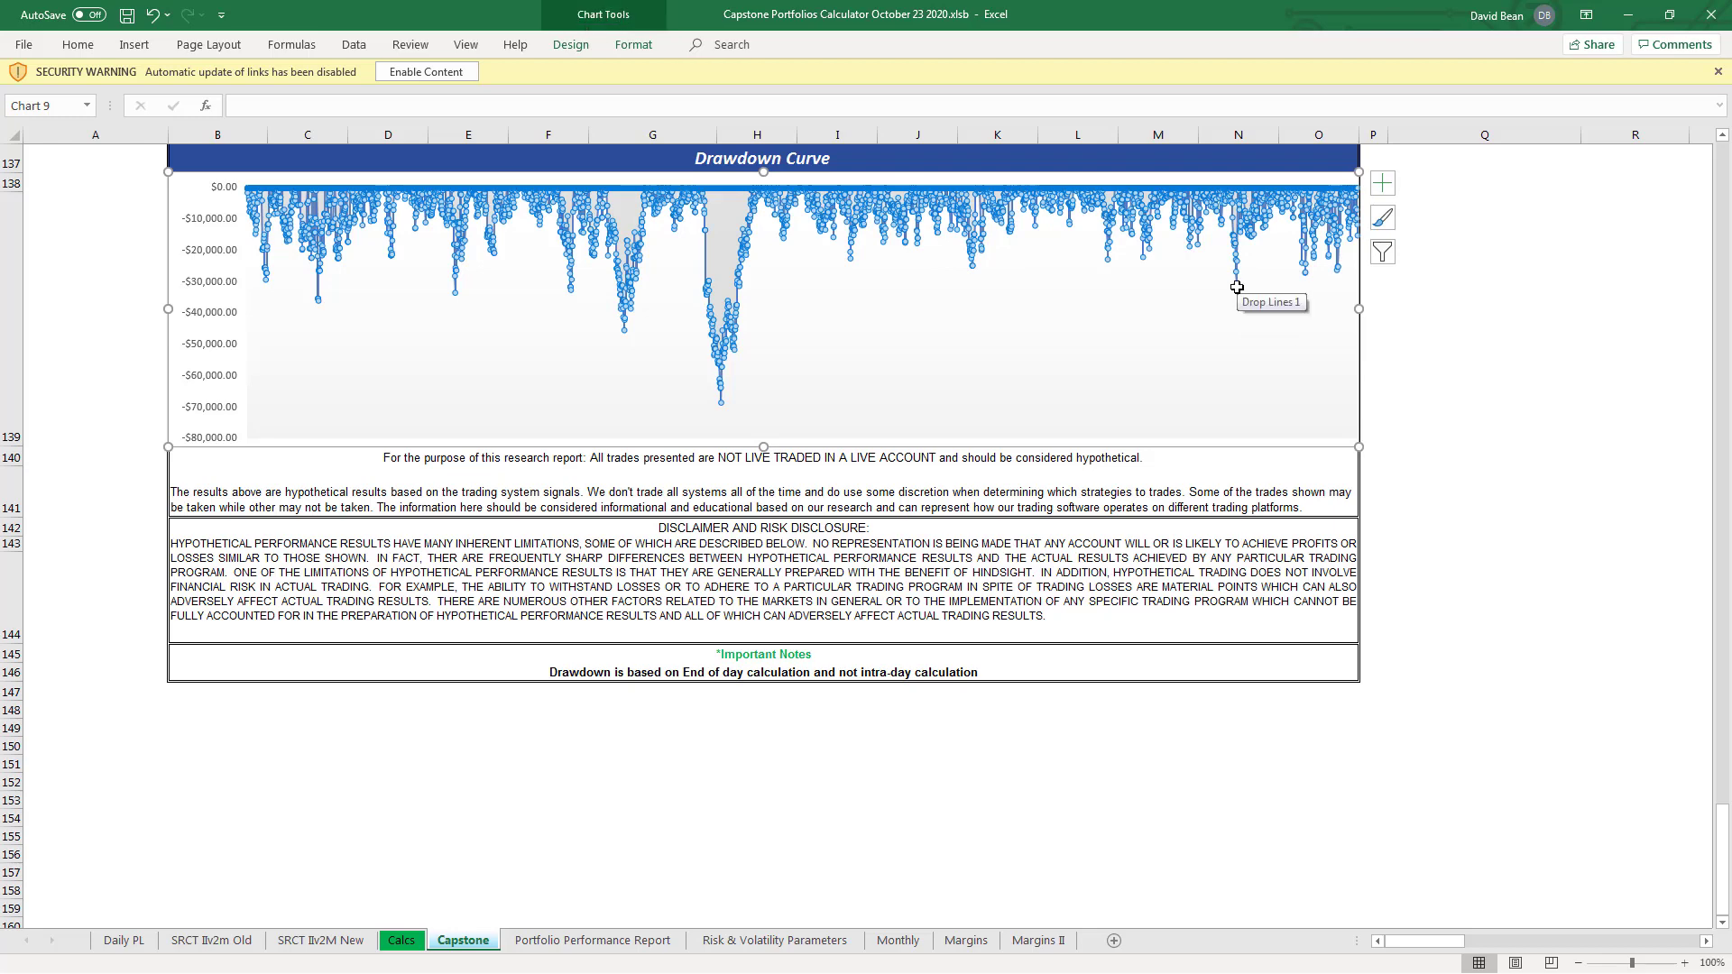
left_click(1403, 329)
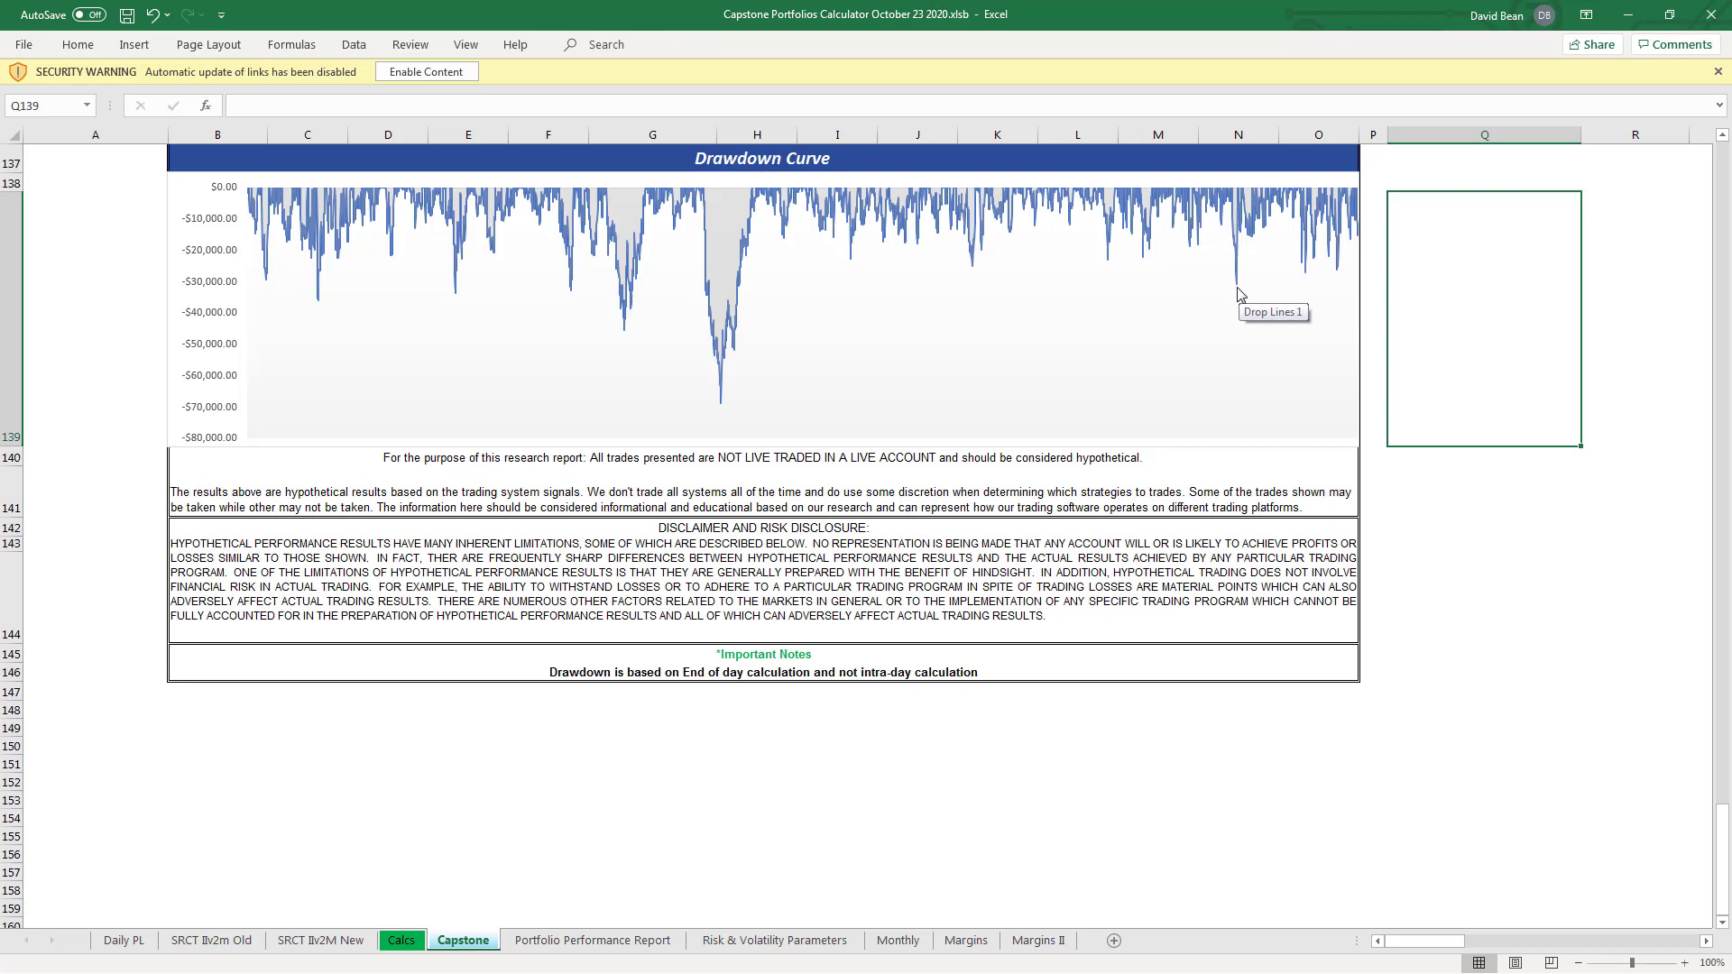
left_click(1237, 290)
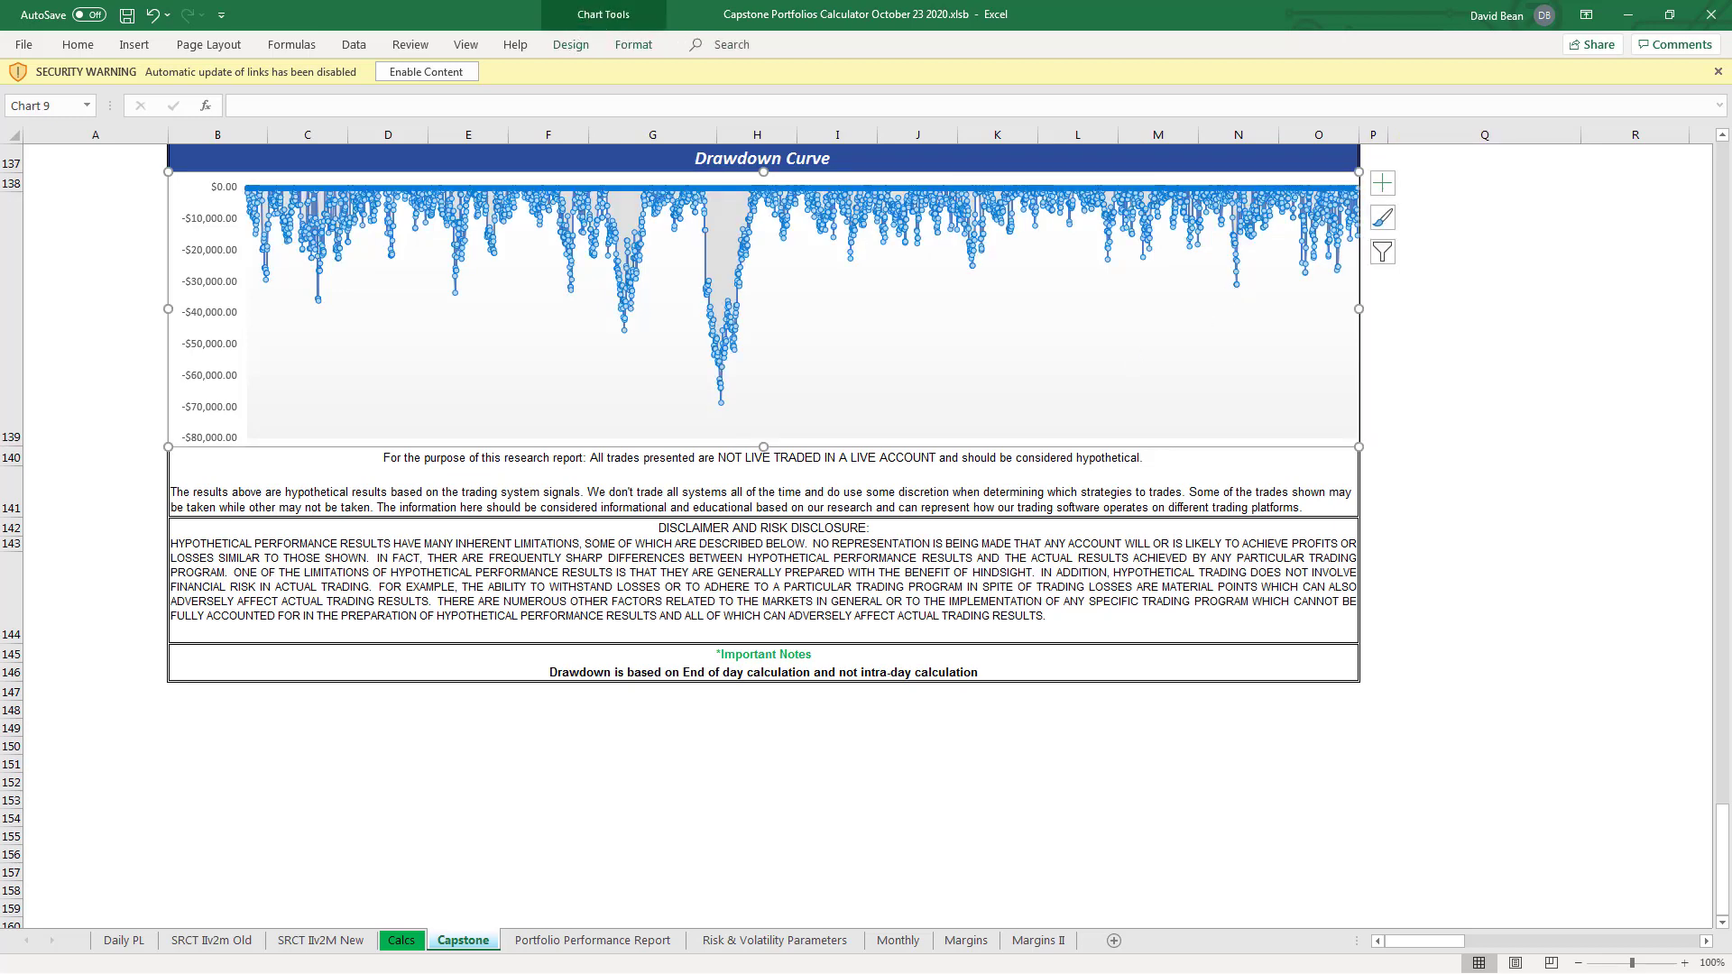
key("Escape")
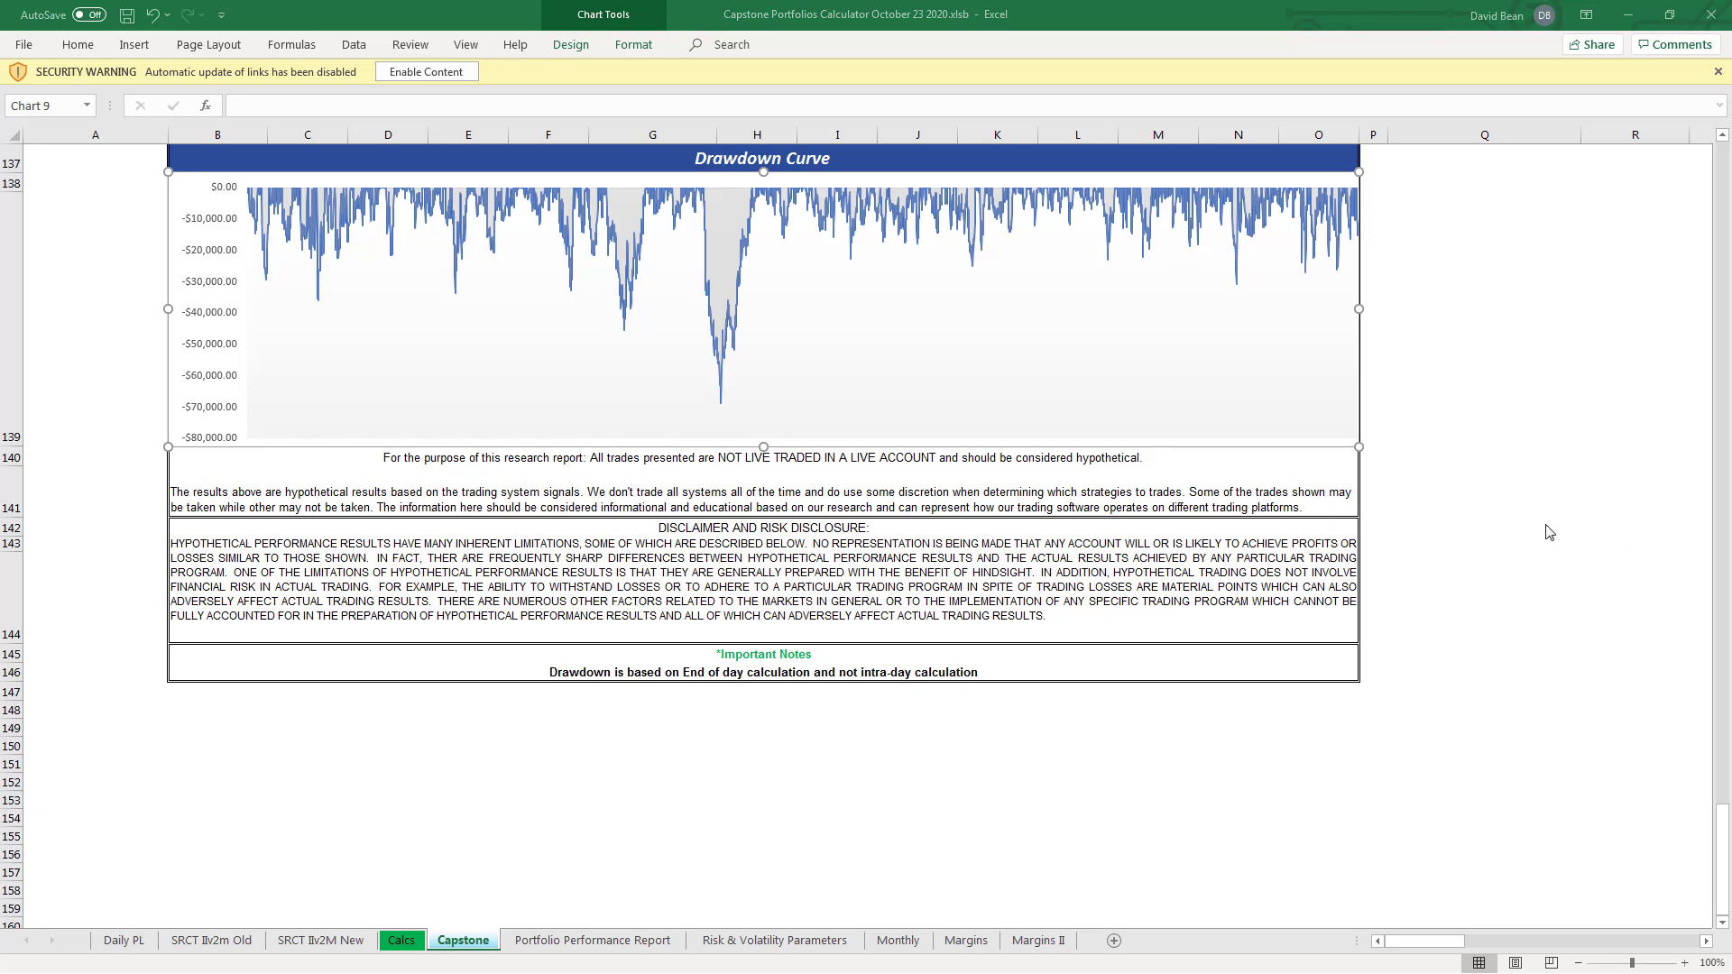
left_click(1239, 287)
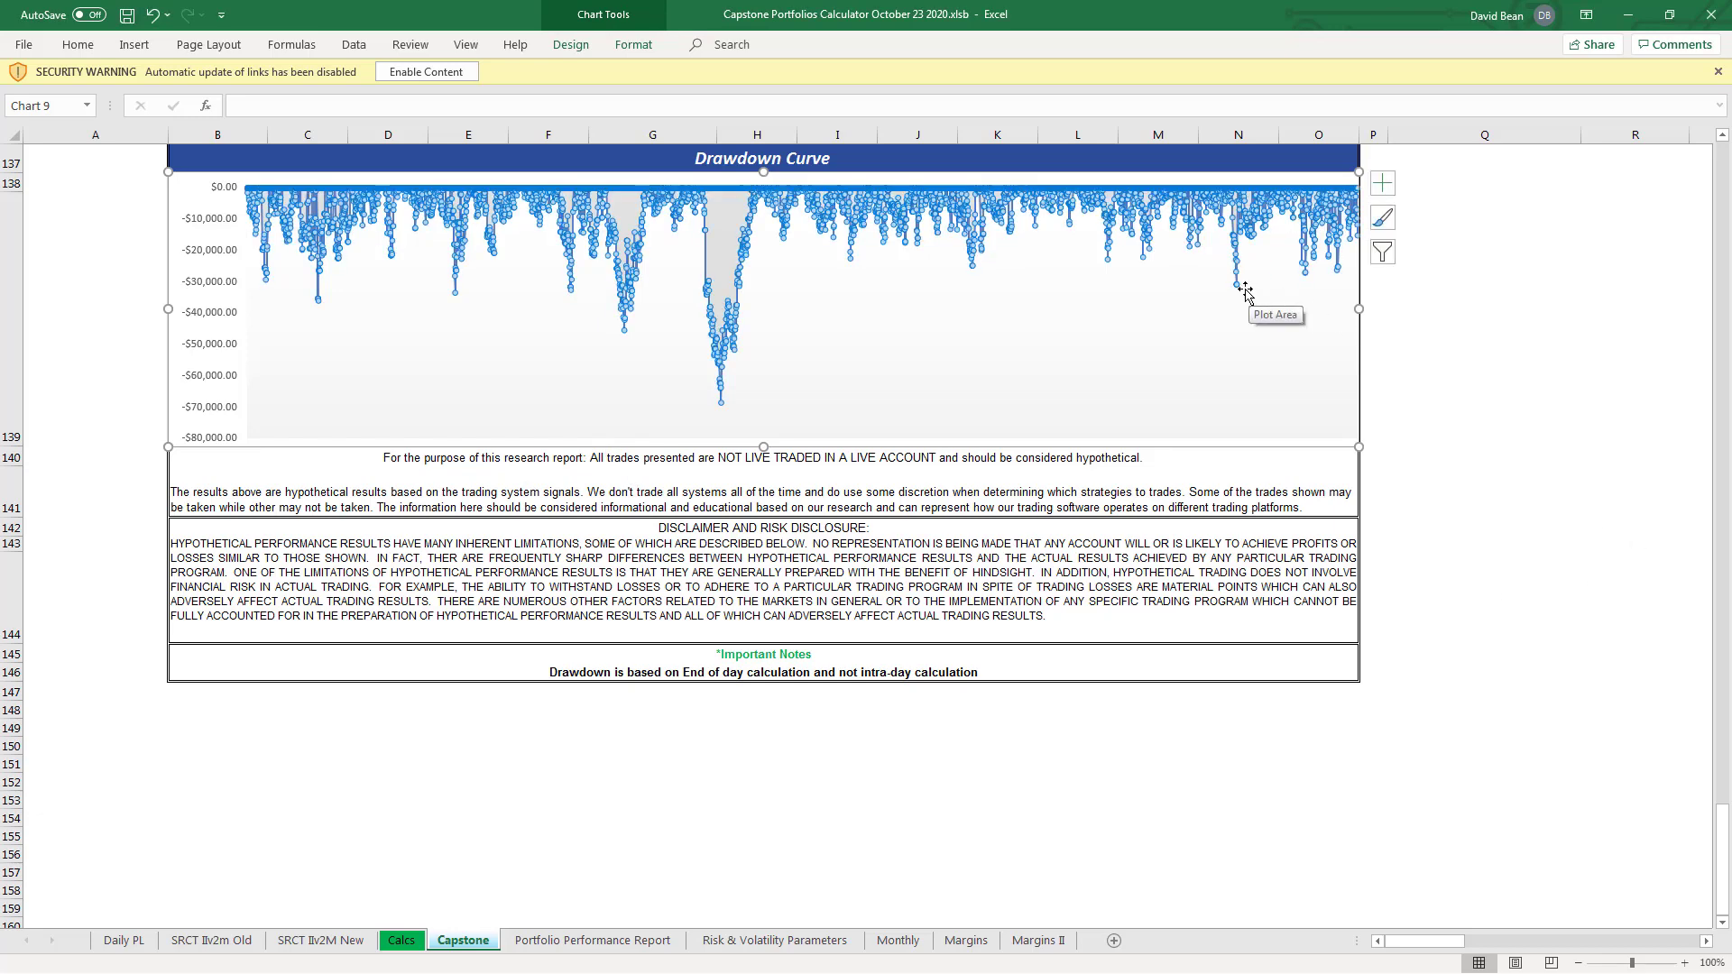
mouse_move(1246, 295)
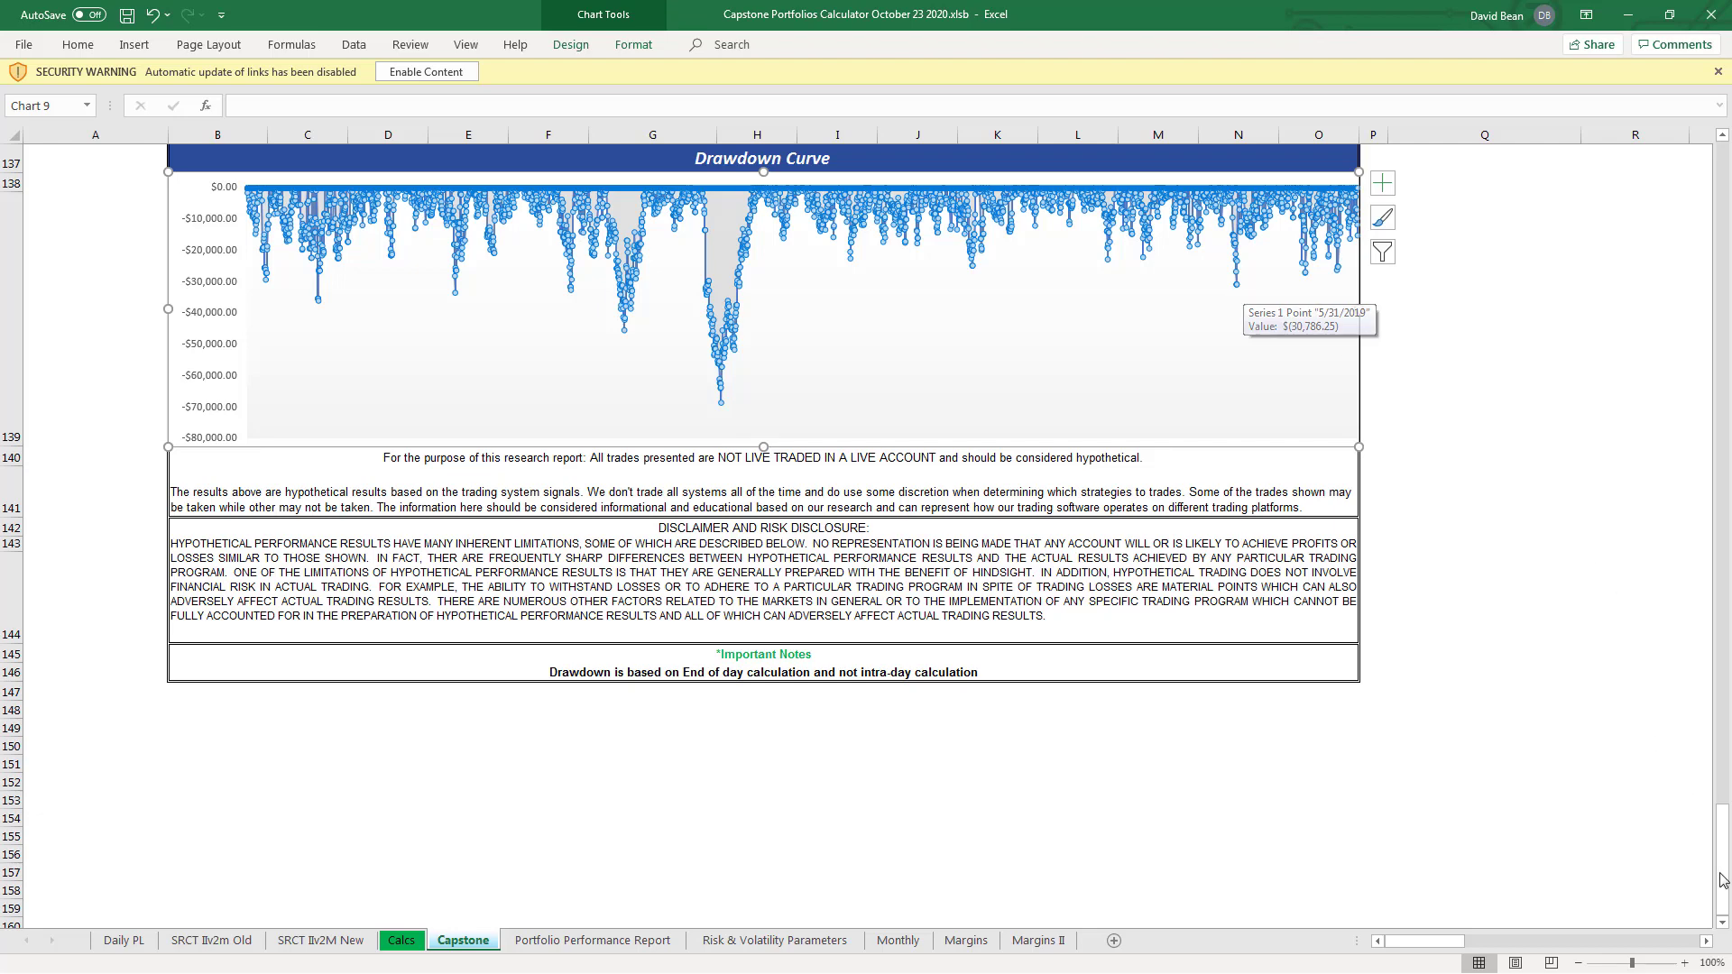
- Review the Monthly Results table, the Equity Curve and the Chopper Gold contract entry in cell Q113
left_click_drag(1722, 857, 1728, 716)
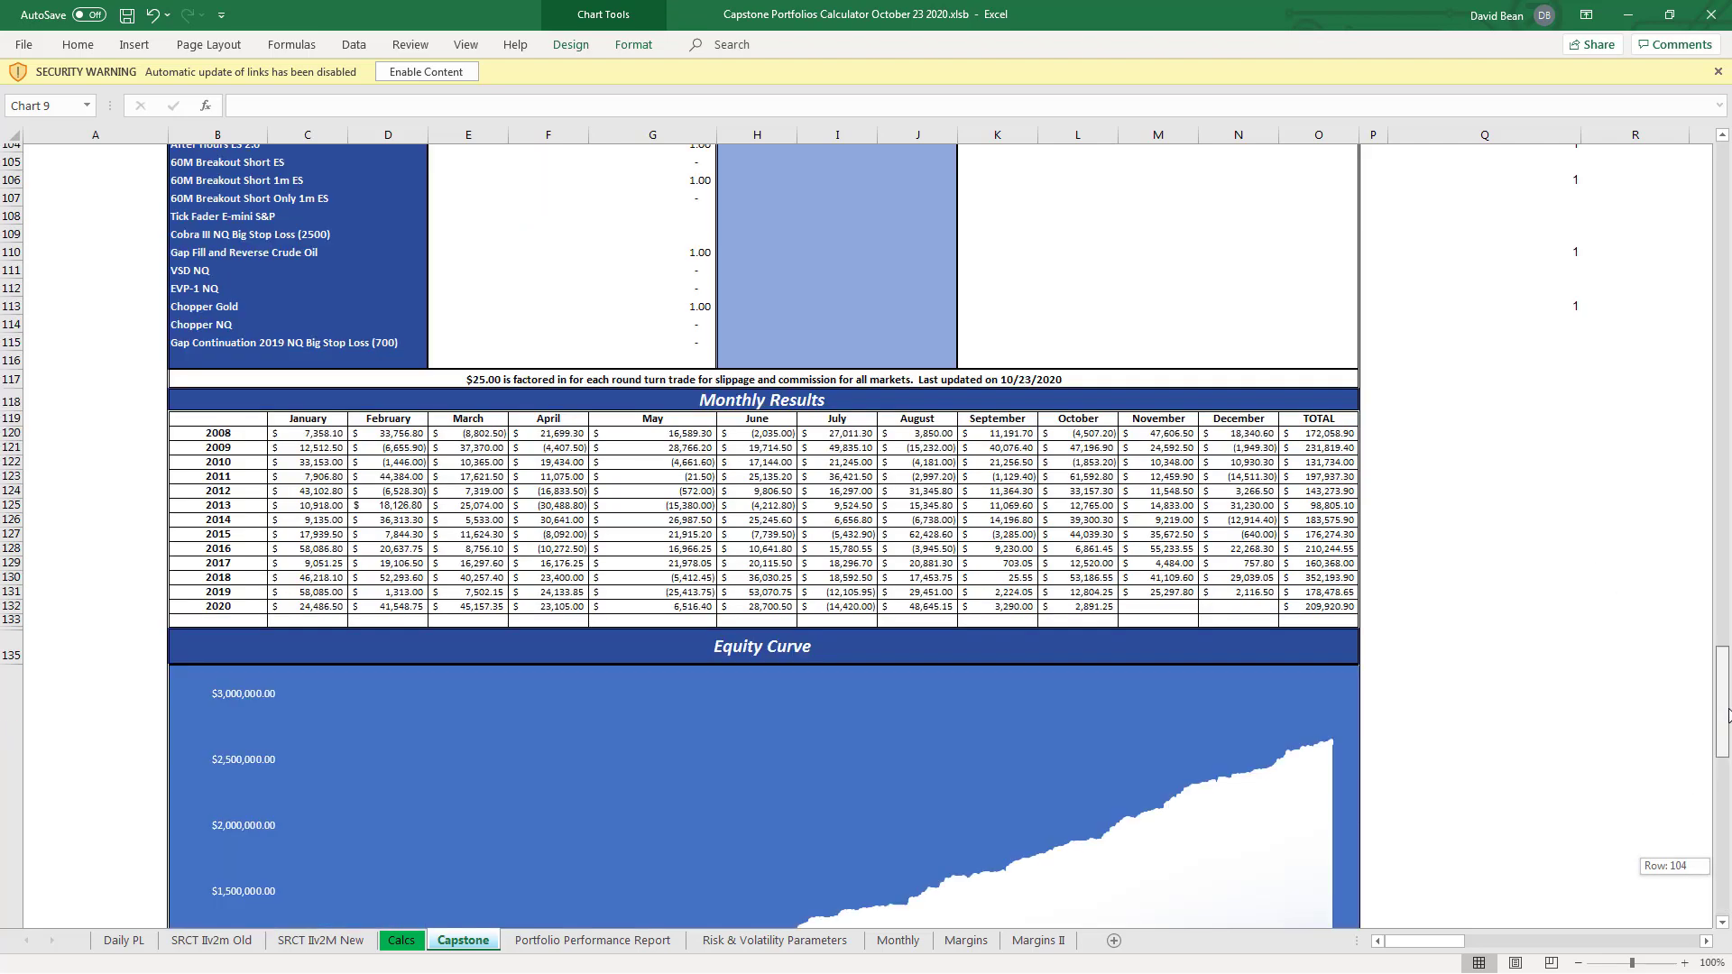
left_click_drag(1728, 787, 1728, 794)
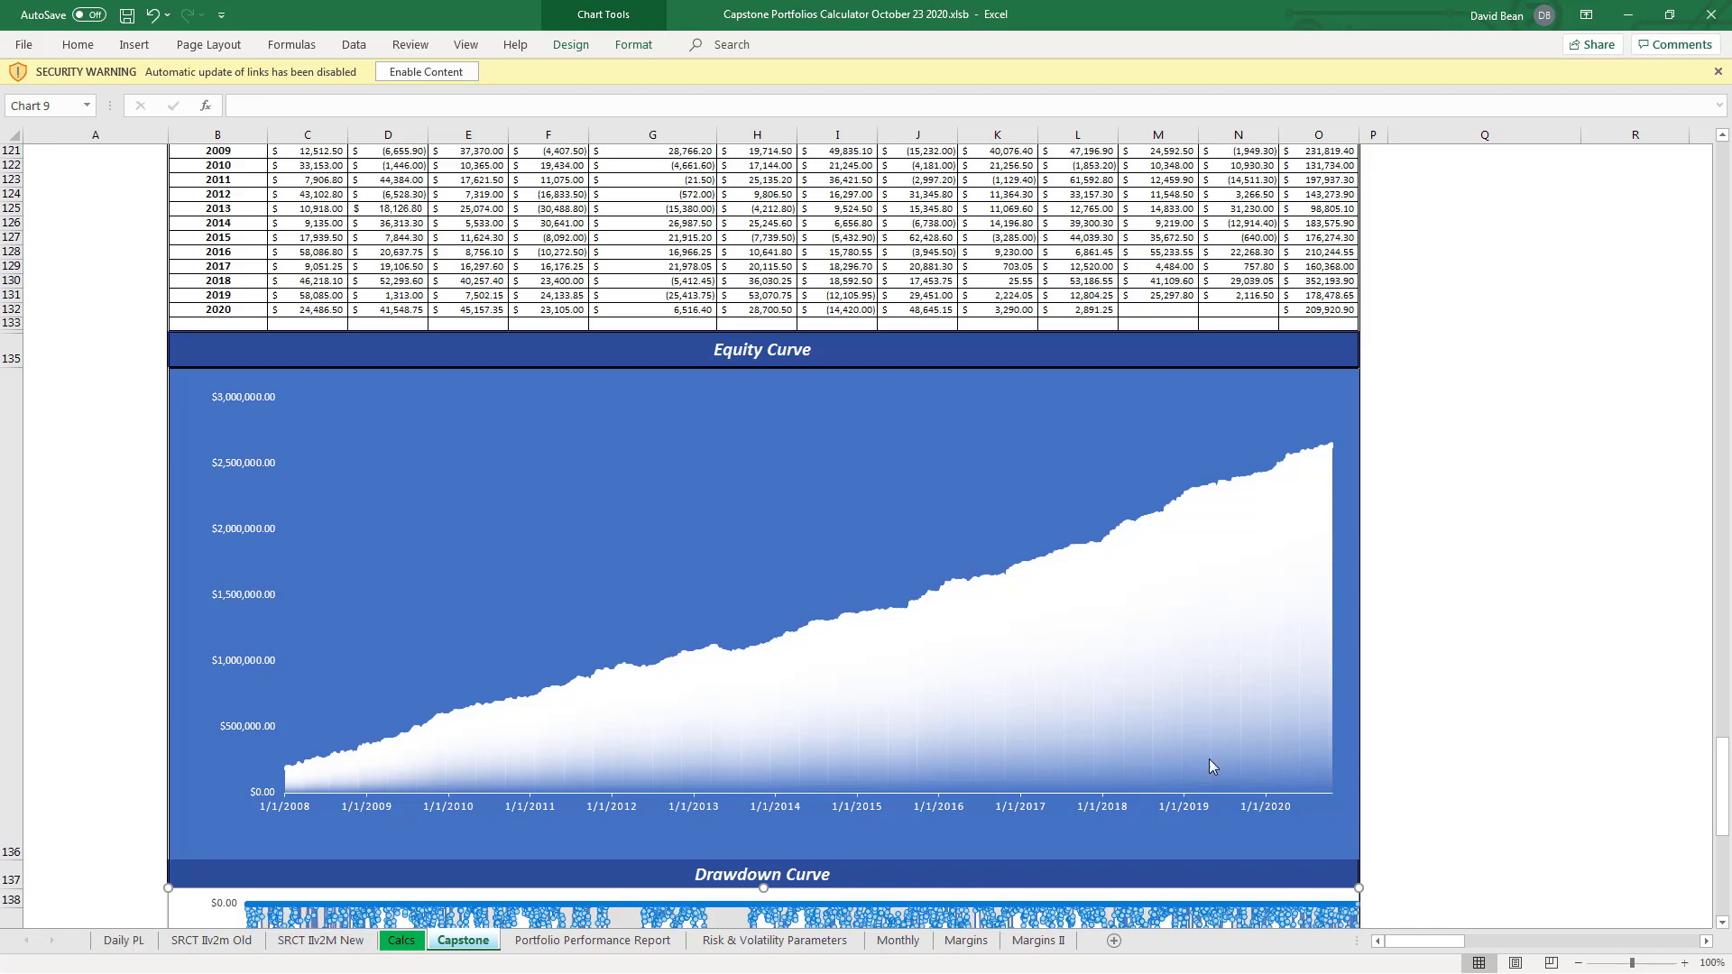
left_click_drag(1724, 803, 1724, 804)
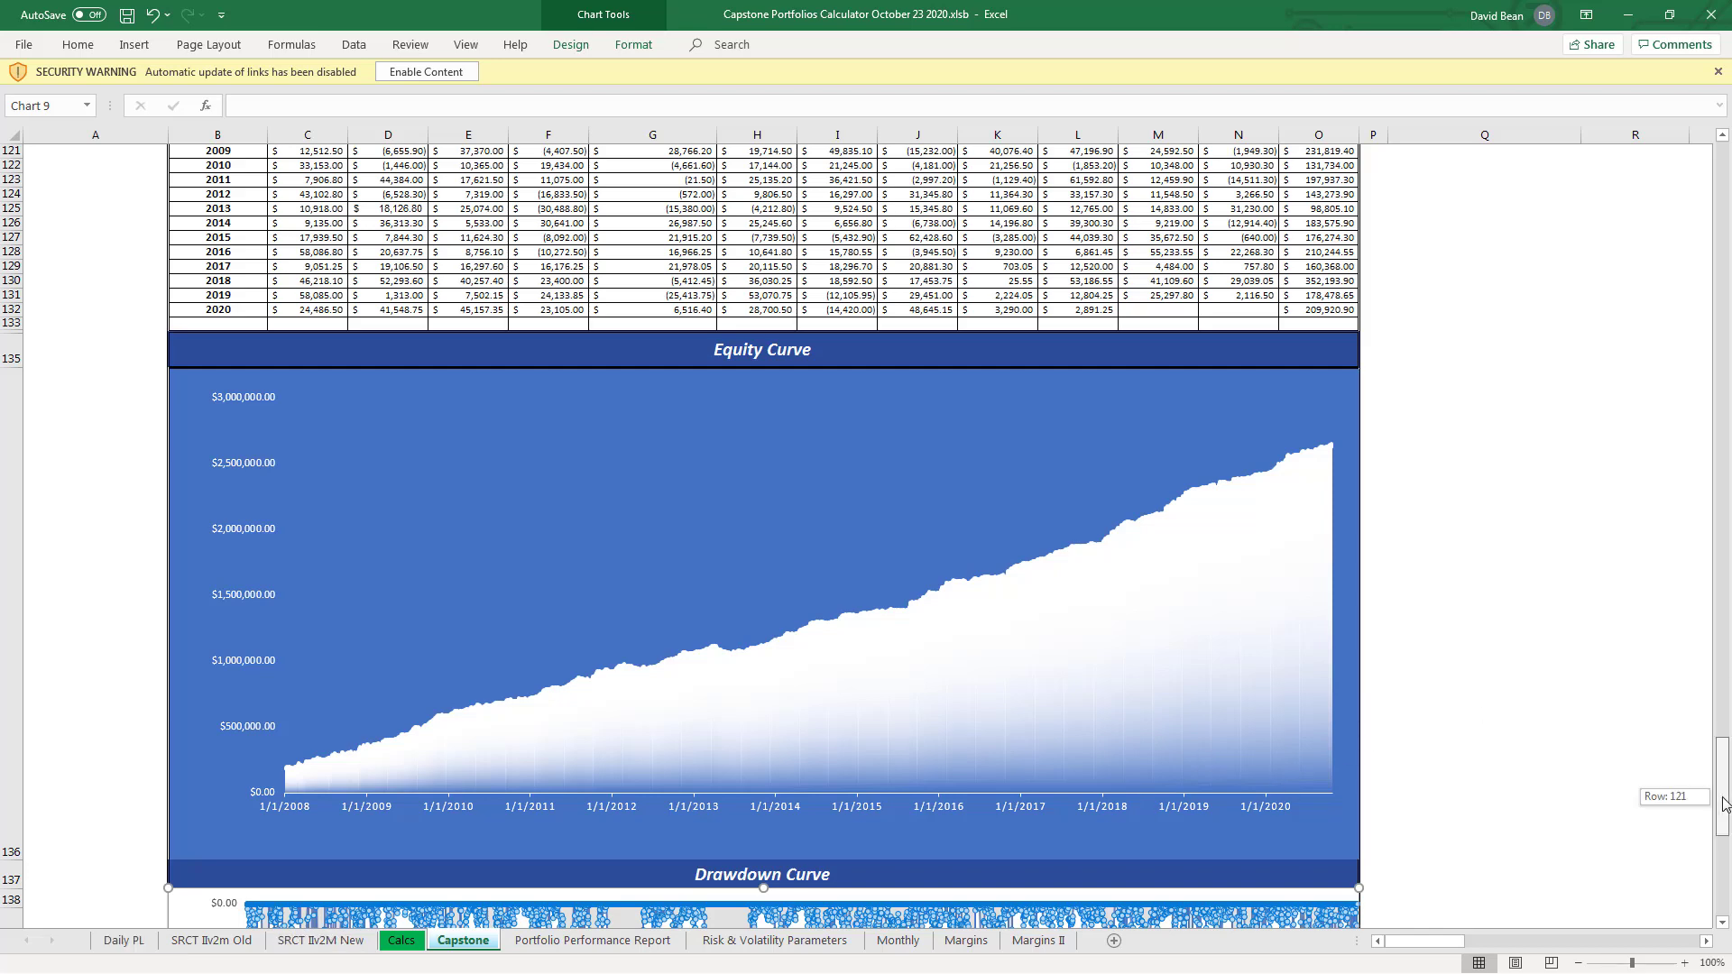
left_click_drag(1730, 678, 1724, 663)
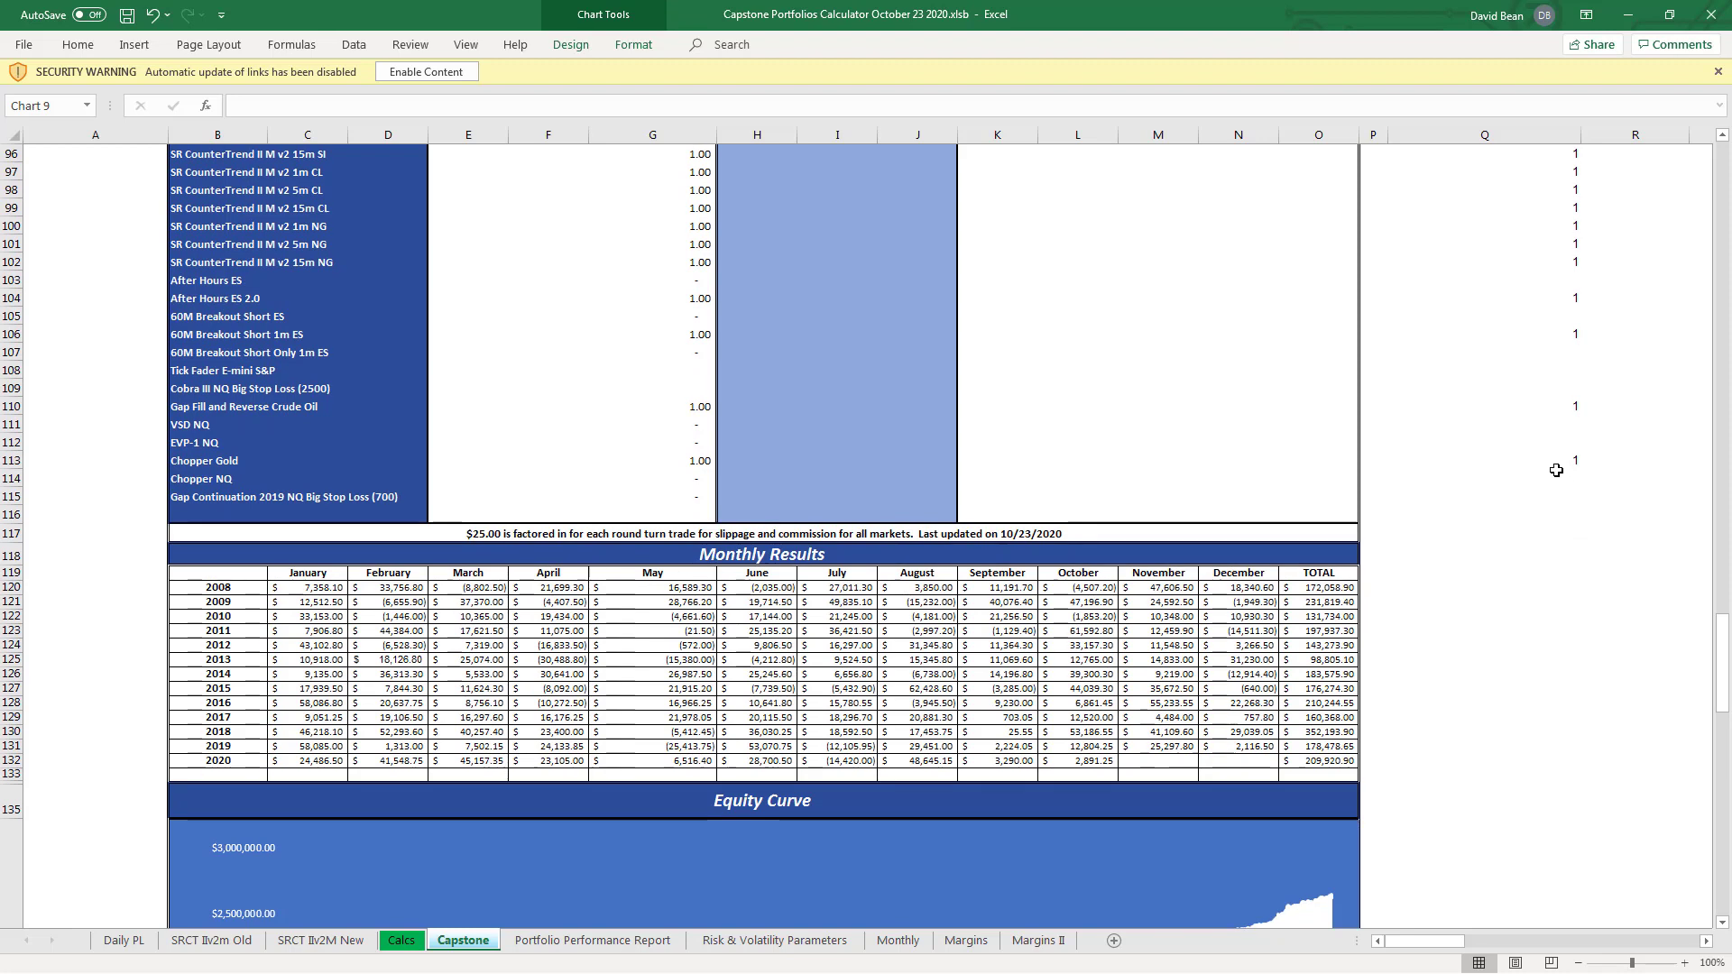
left_click(1546, 454)
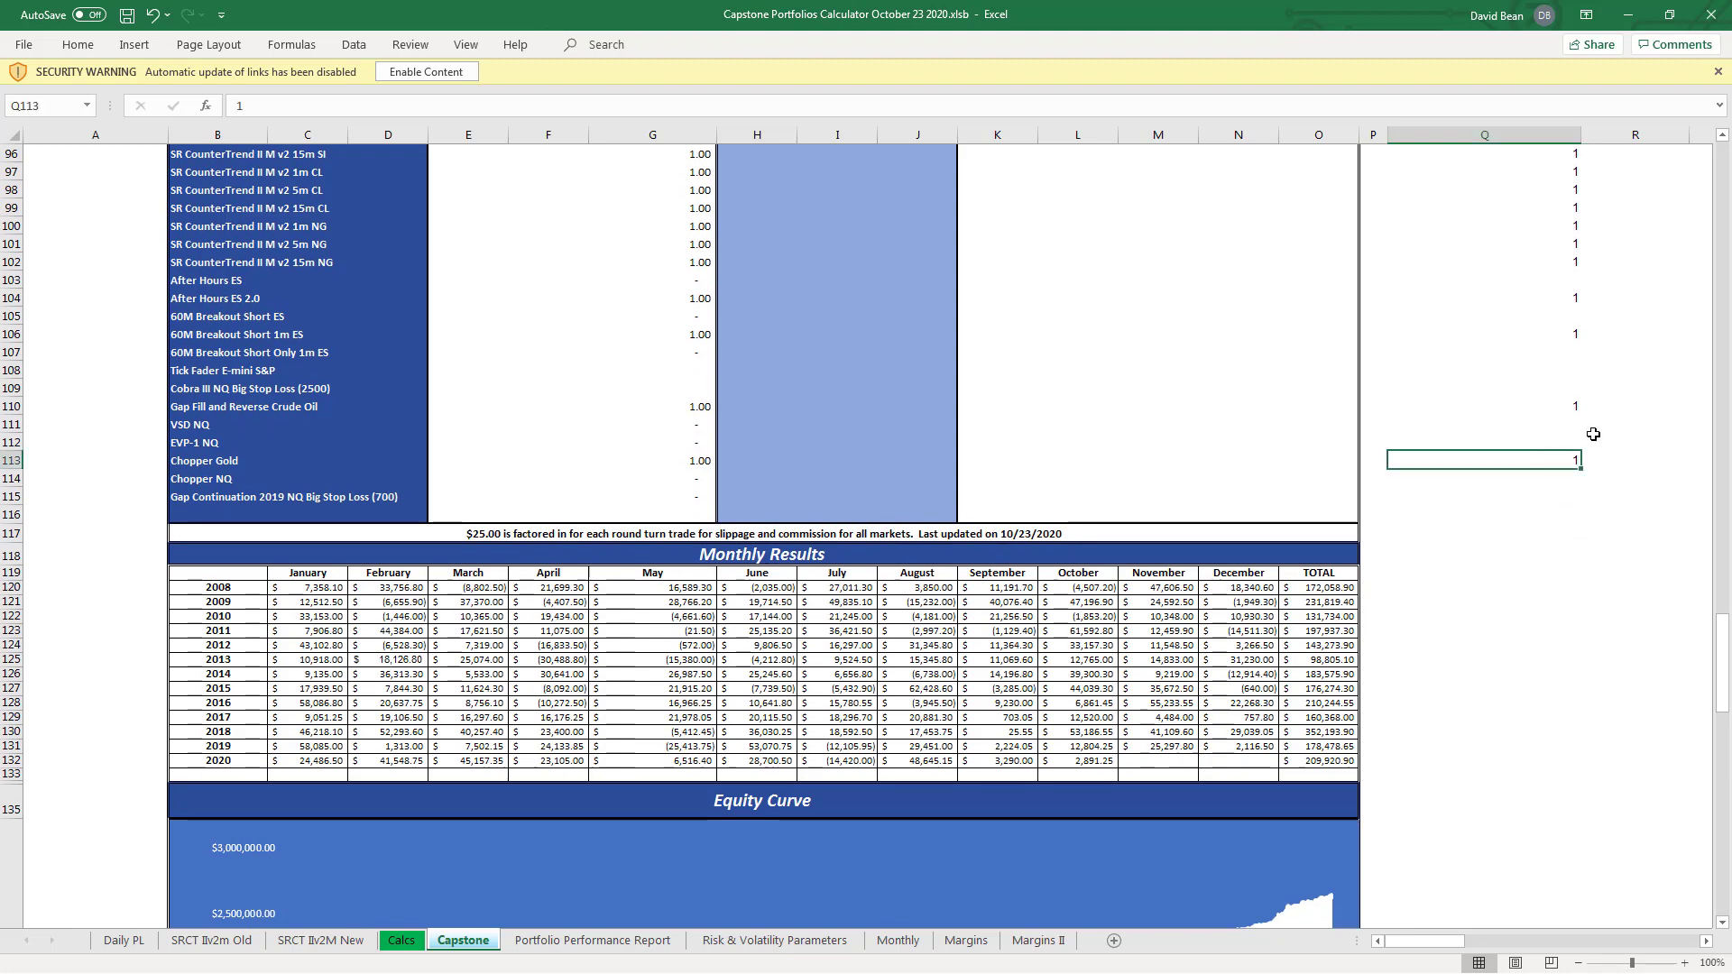
left_click_drag(1724, 673, 1724, 136)
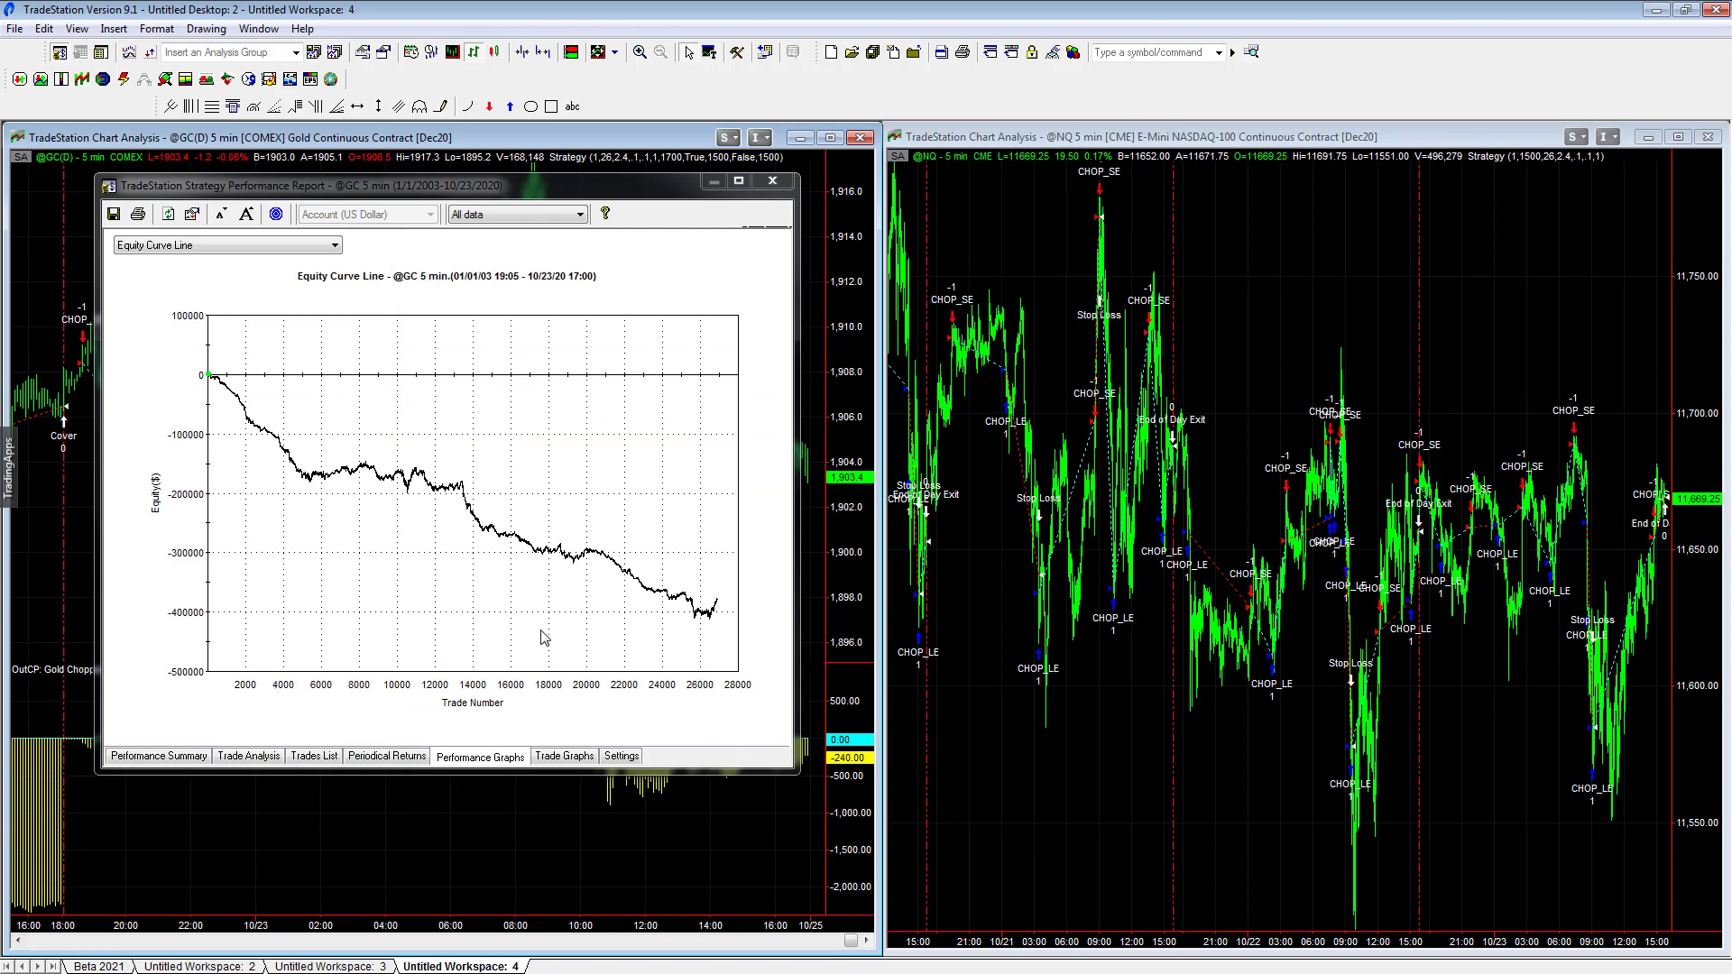
- Switch to TradeStation and examine the gold Chopper strategy's equity curve and performance summary
mouse_move(555, 439)
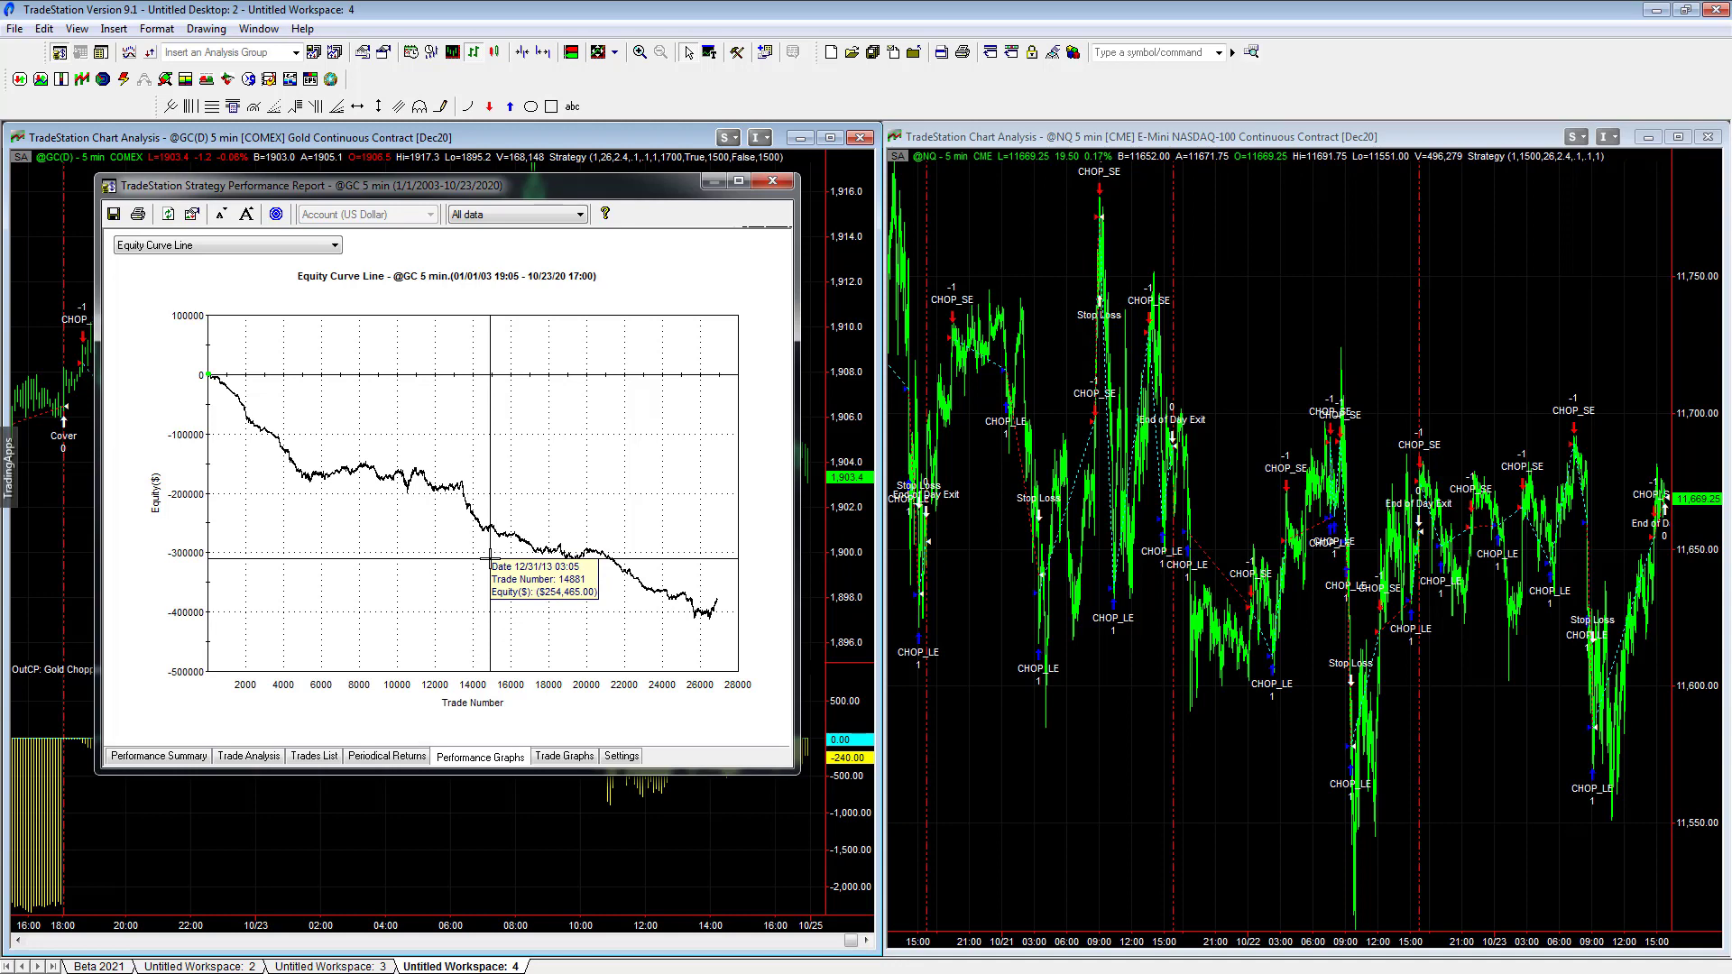
left_click(158, 755)
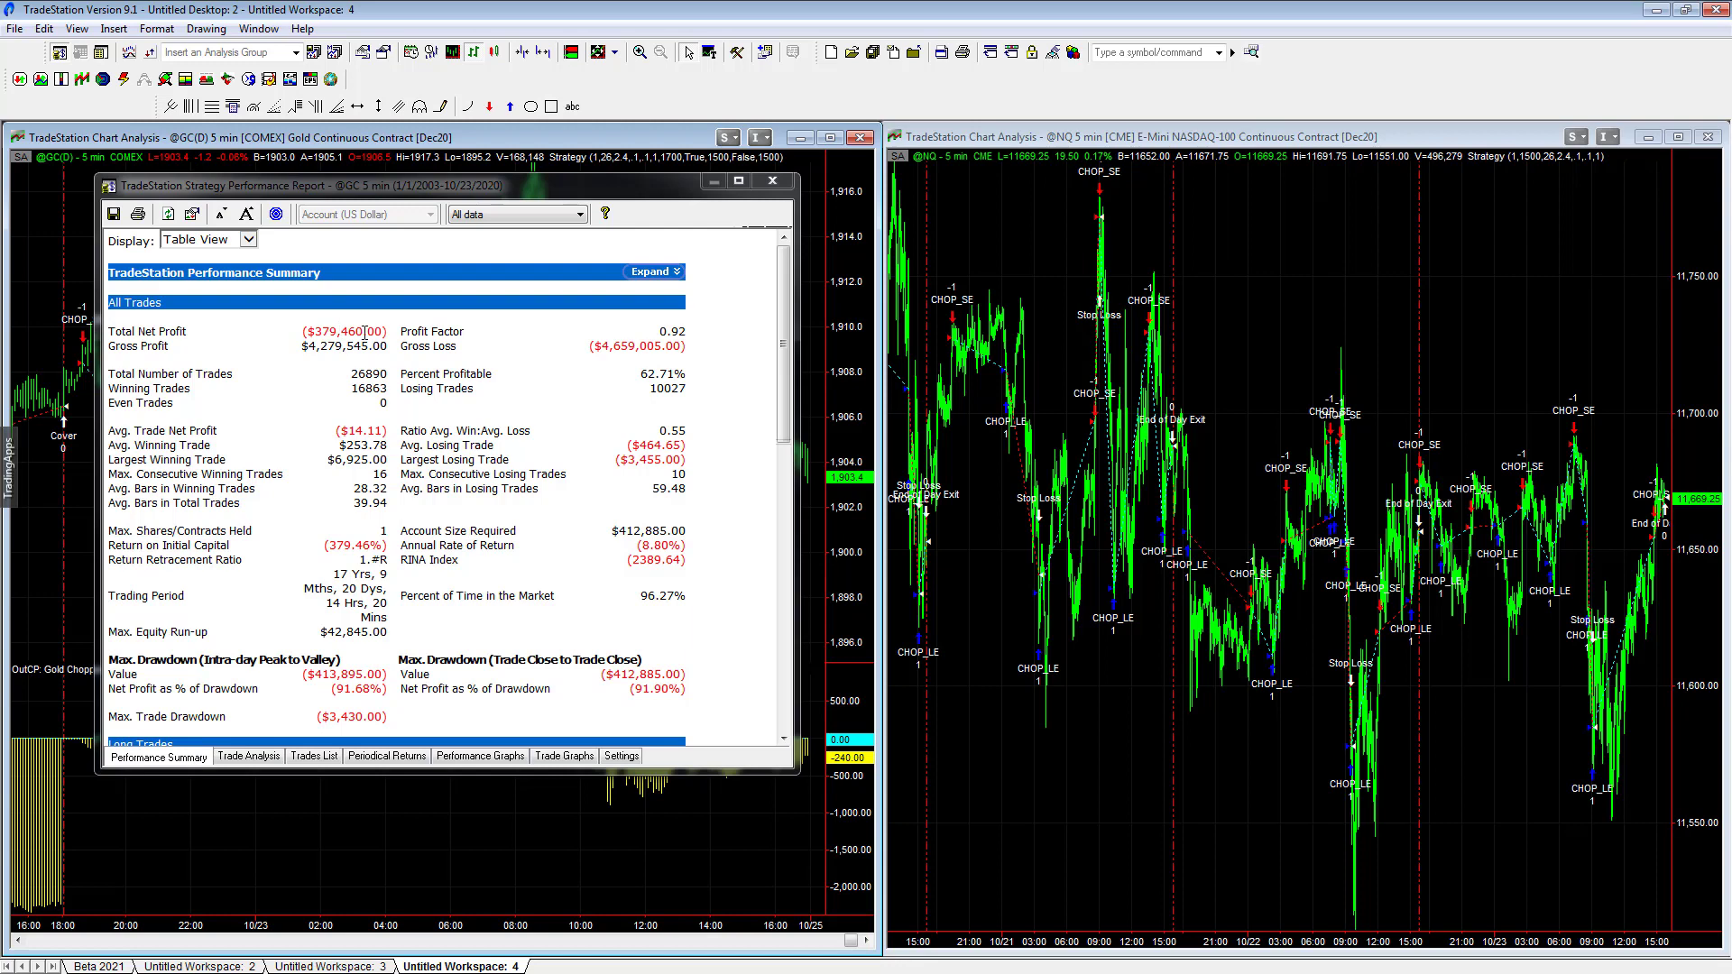
left_click(480, 757)
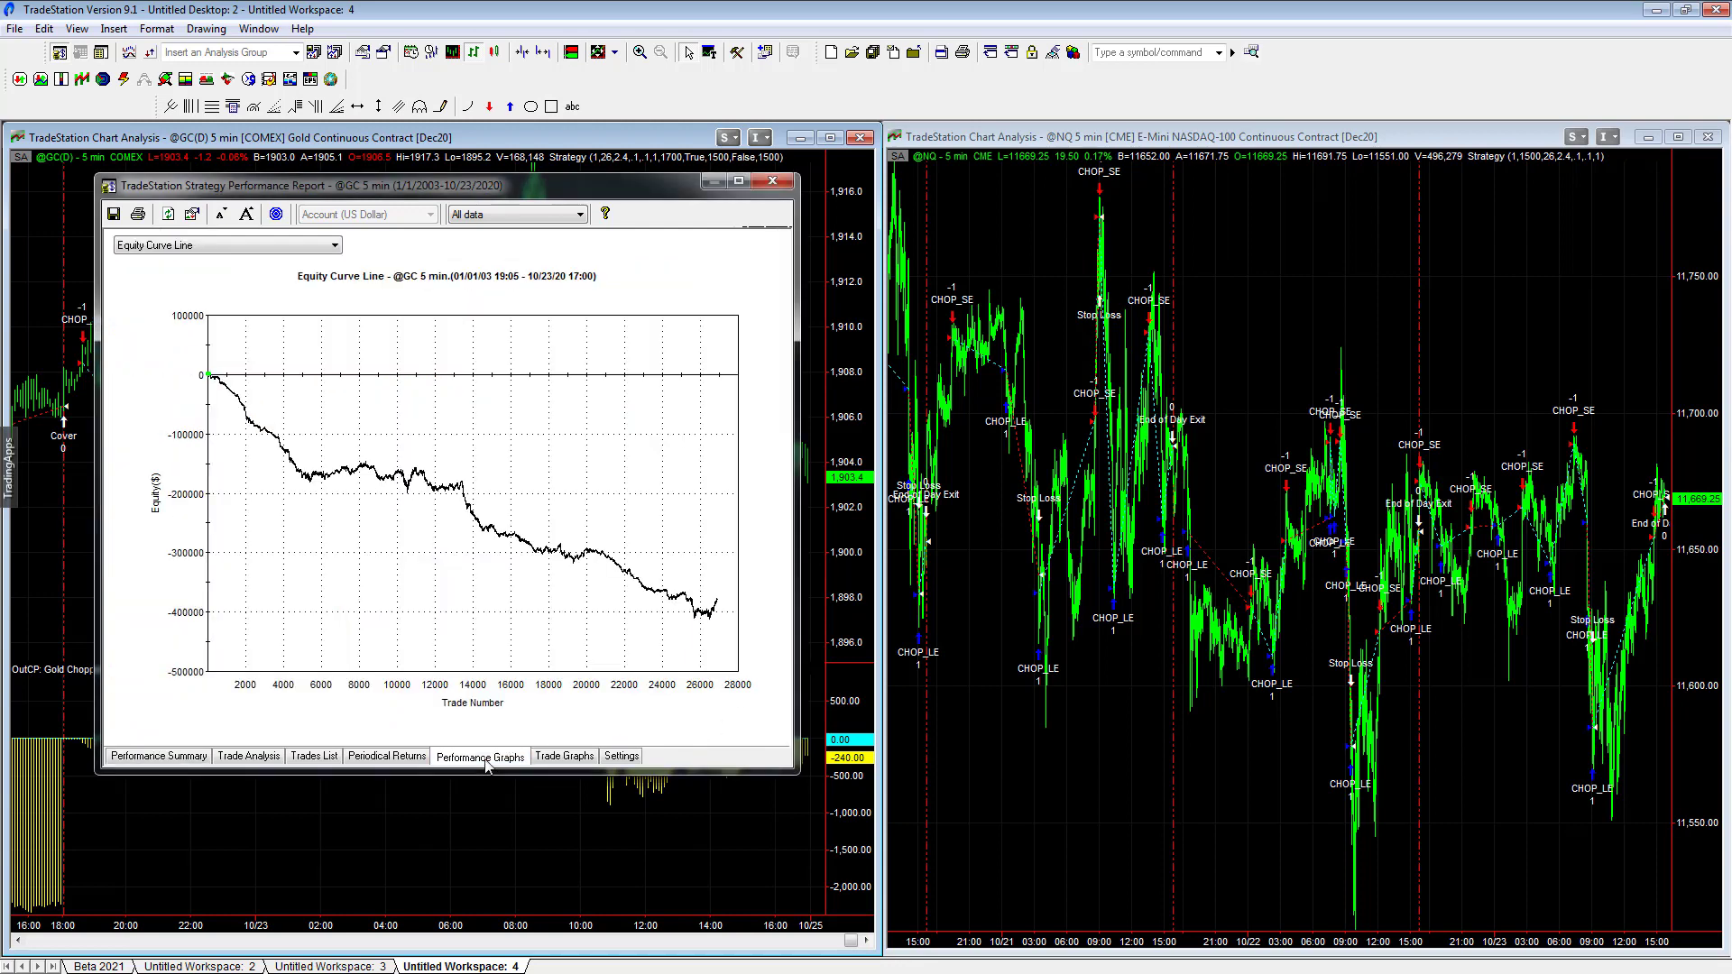
mouse_move(552, 574)
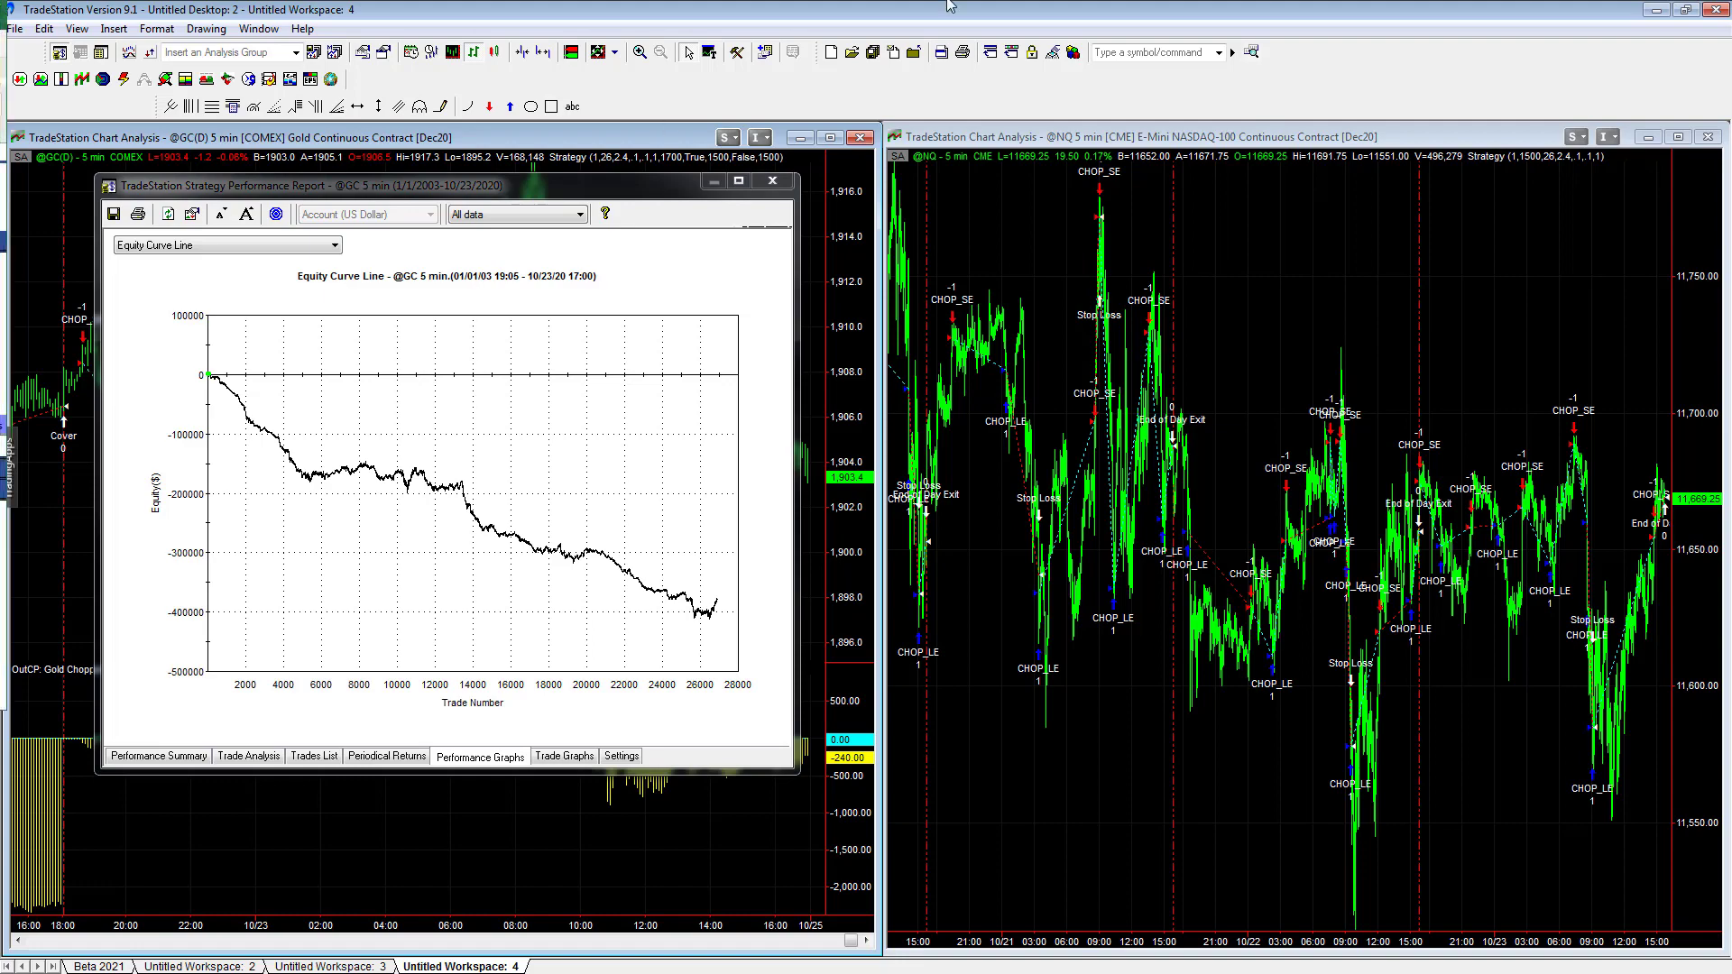
- Return to the Excel portfolio calculator and review the equity and drawdown curves, Monthly Results and Chopper Gold's contracts formula
key("alt+Tab")
left_click_drag(1723, 194, 1723, 225)
left_click_drag(1730, 590, 1727, 839)
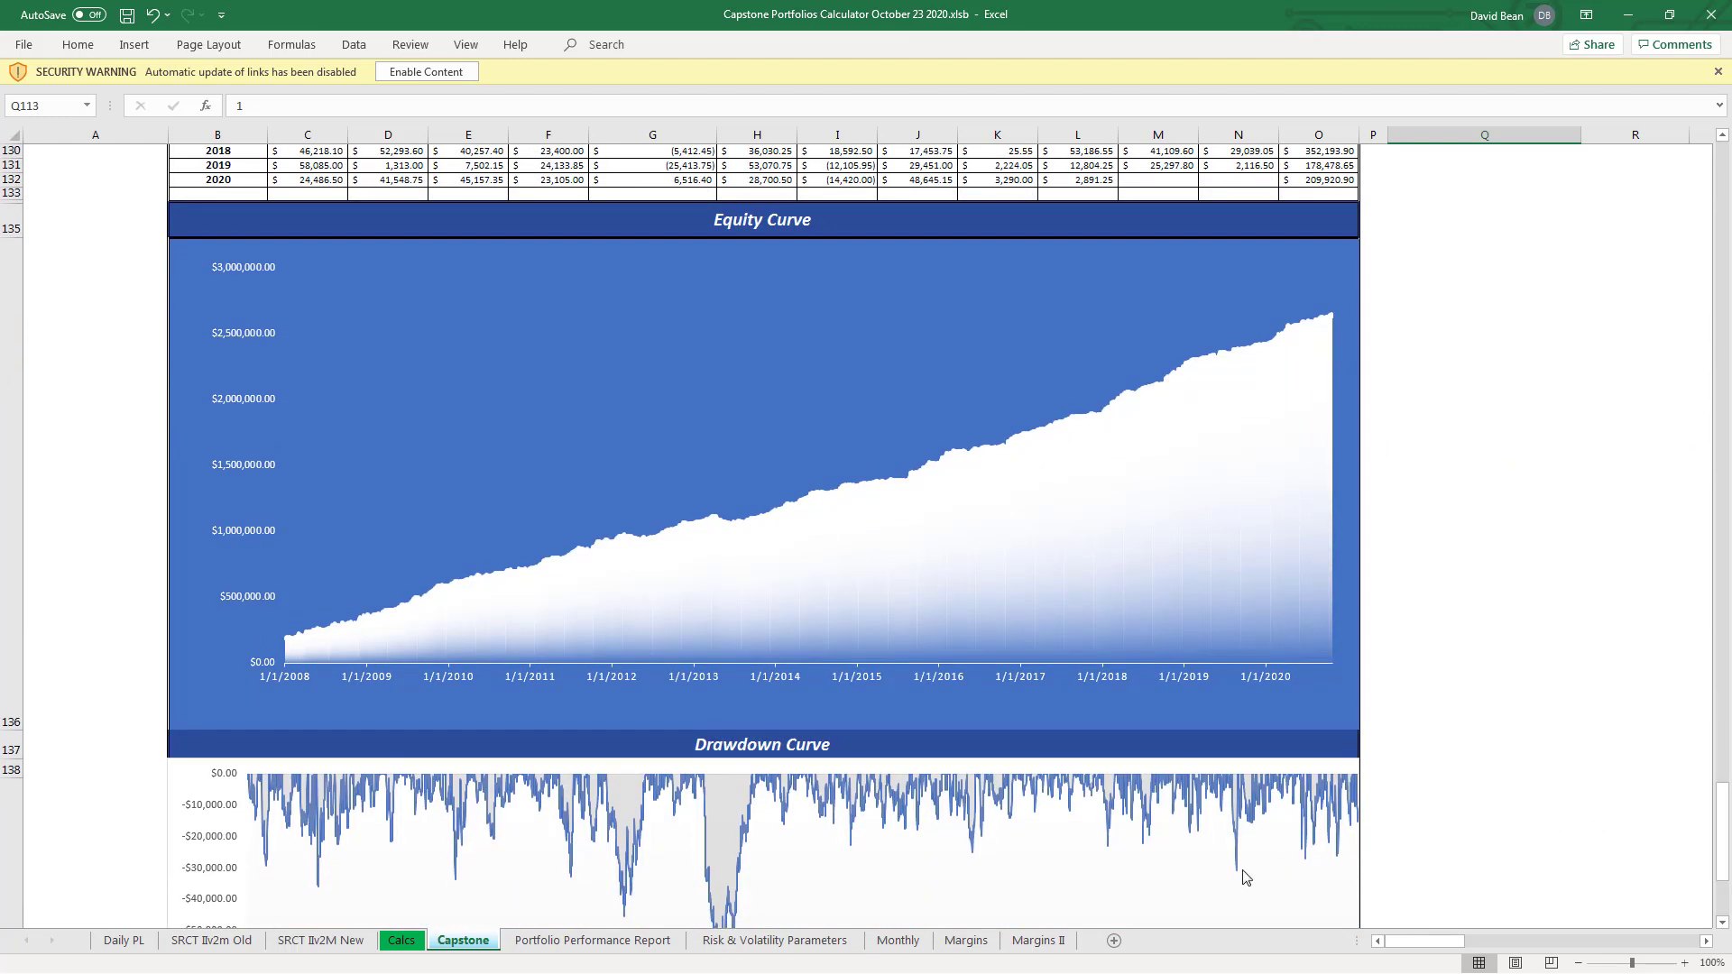
left_click_drag(1725, 842, 1727, 739)
left_click_drag(1728, 599, 1730, 634)
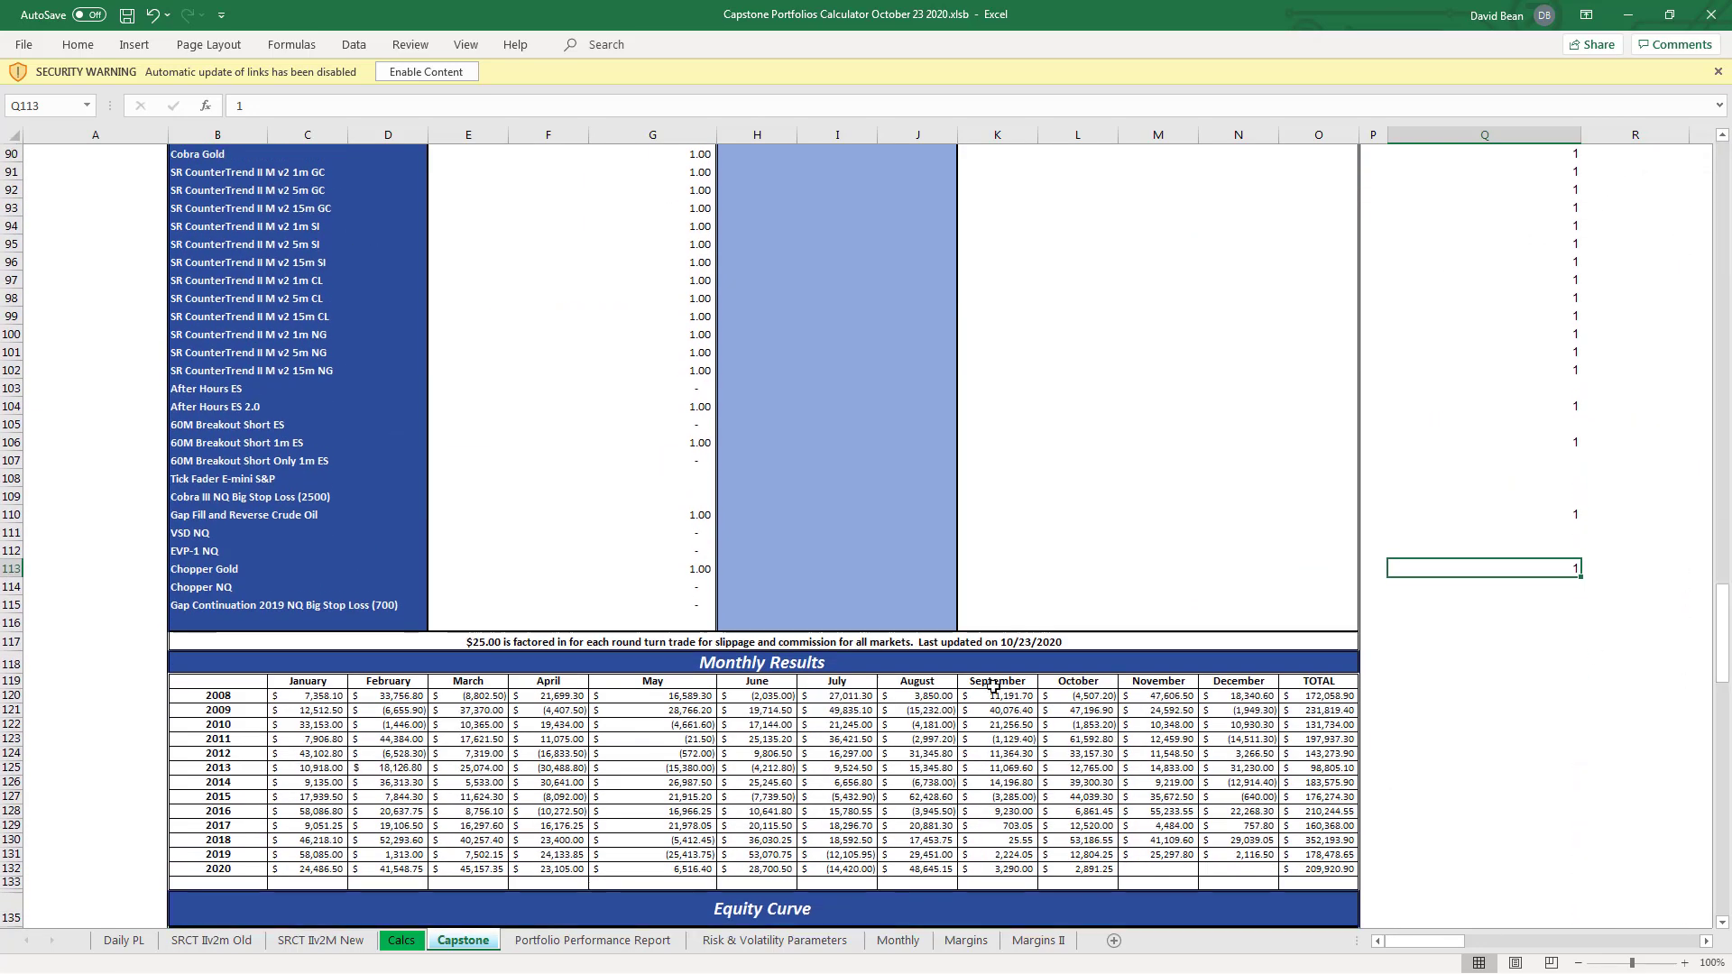
left_click(666, 569)
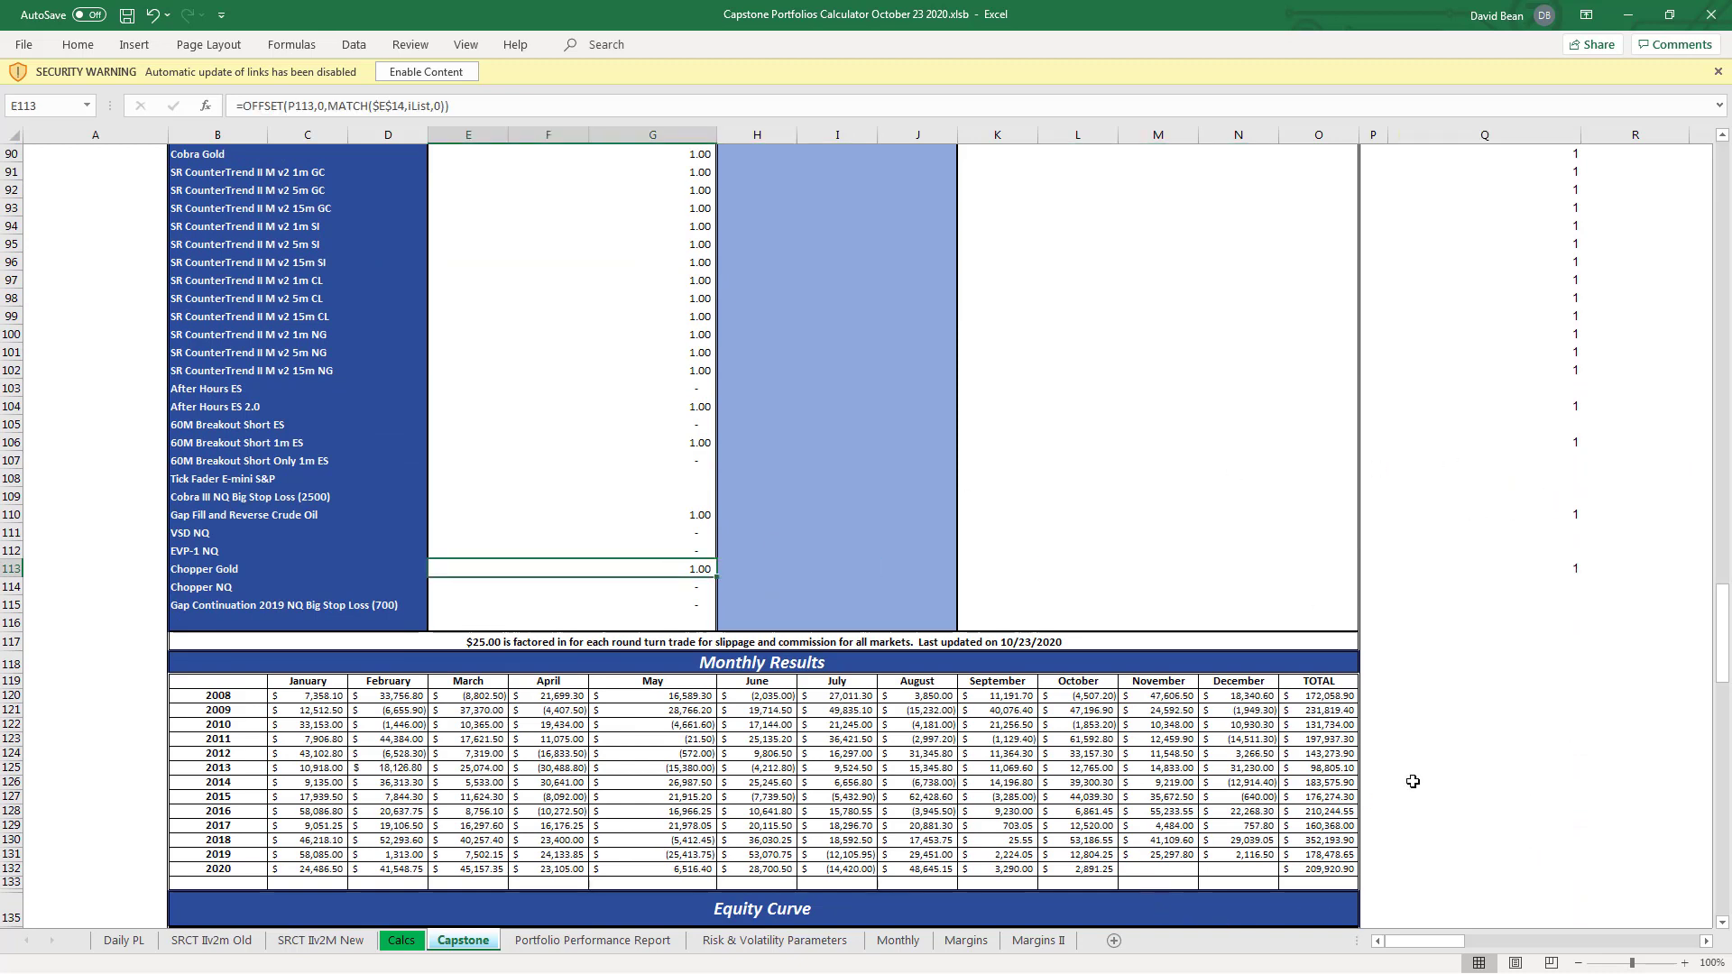
- Add the VSD NQ and EVP-1 NQ strategies to the portfolio with 1 contract each in cells Q111 and Q112
left_click(1566, 555)
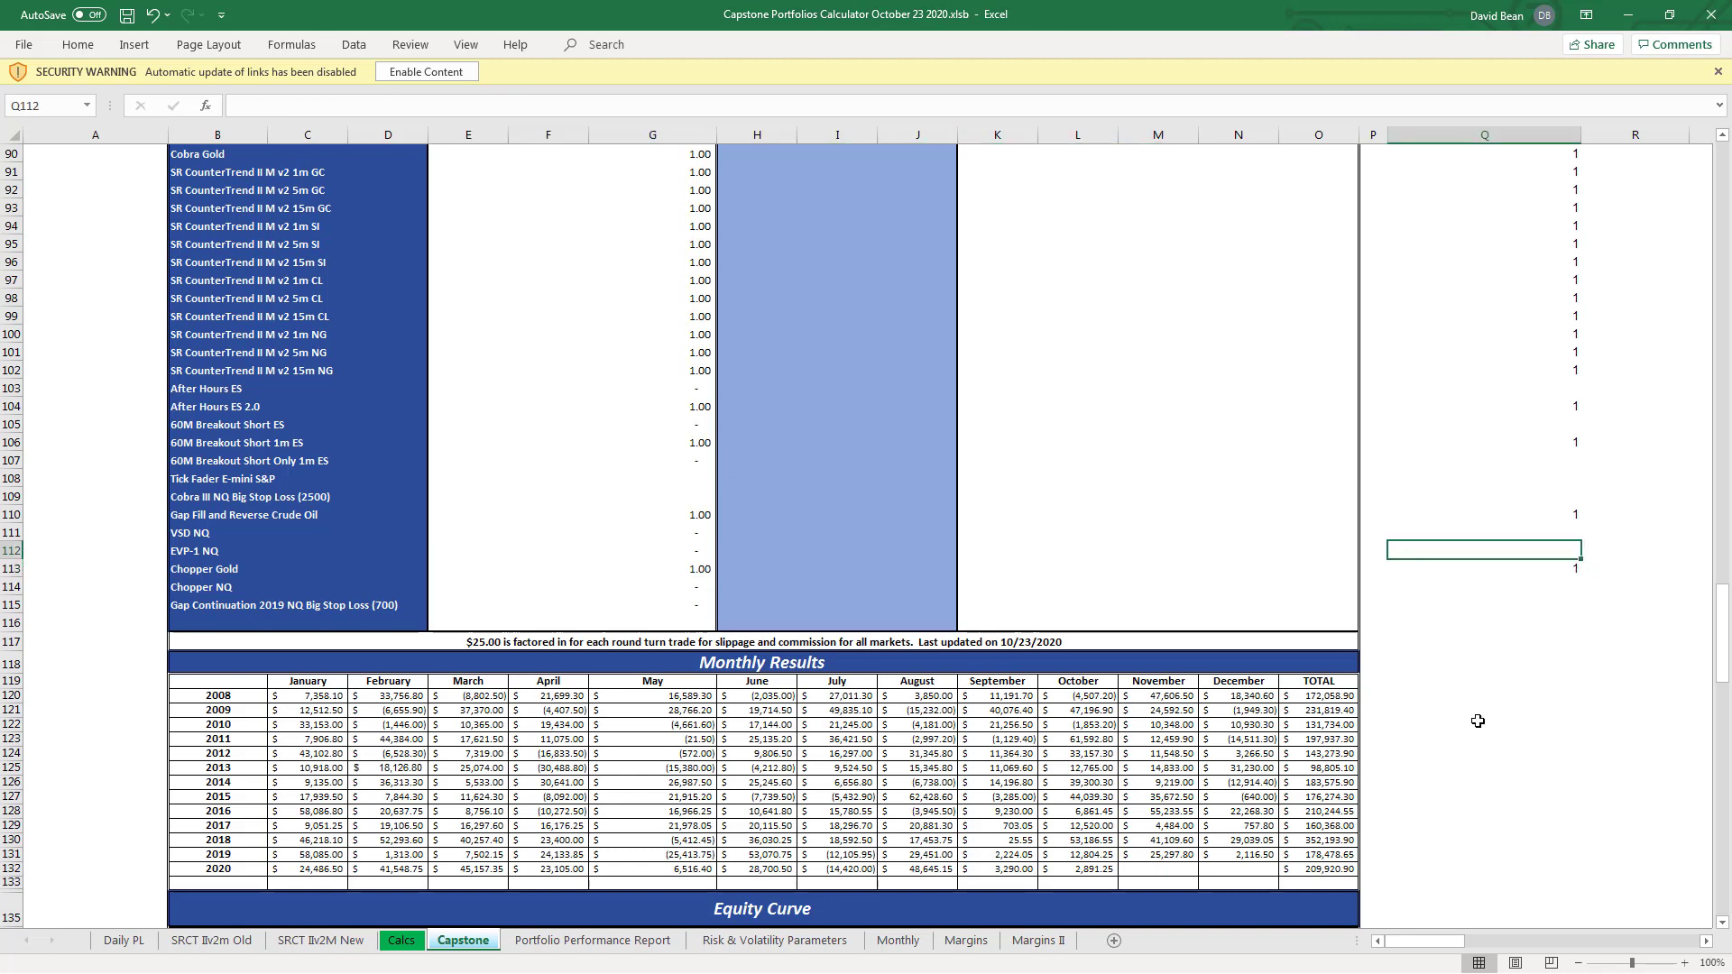
left_click(205, 548)
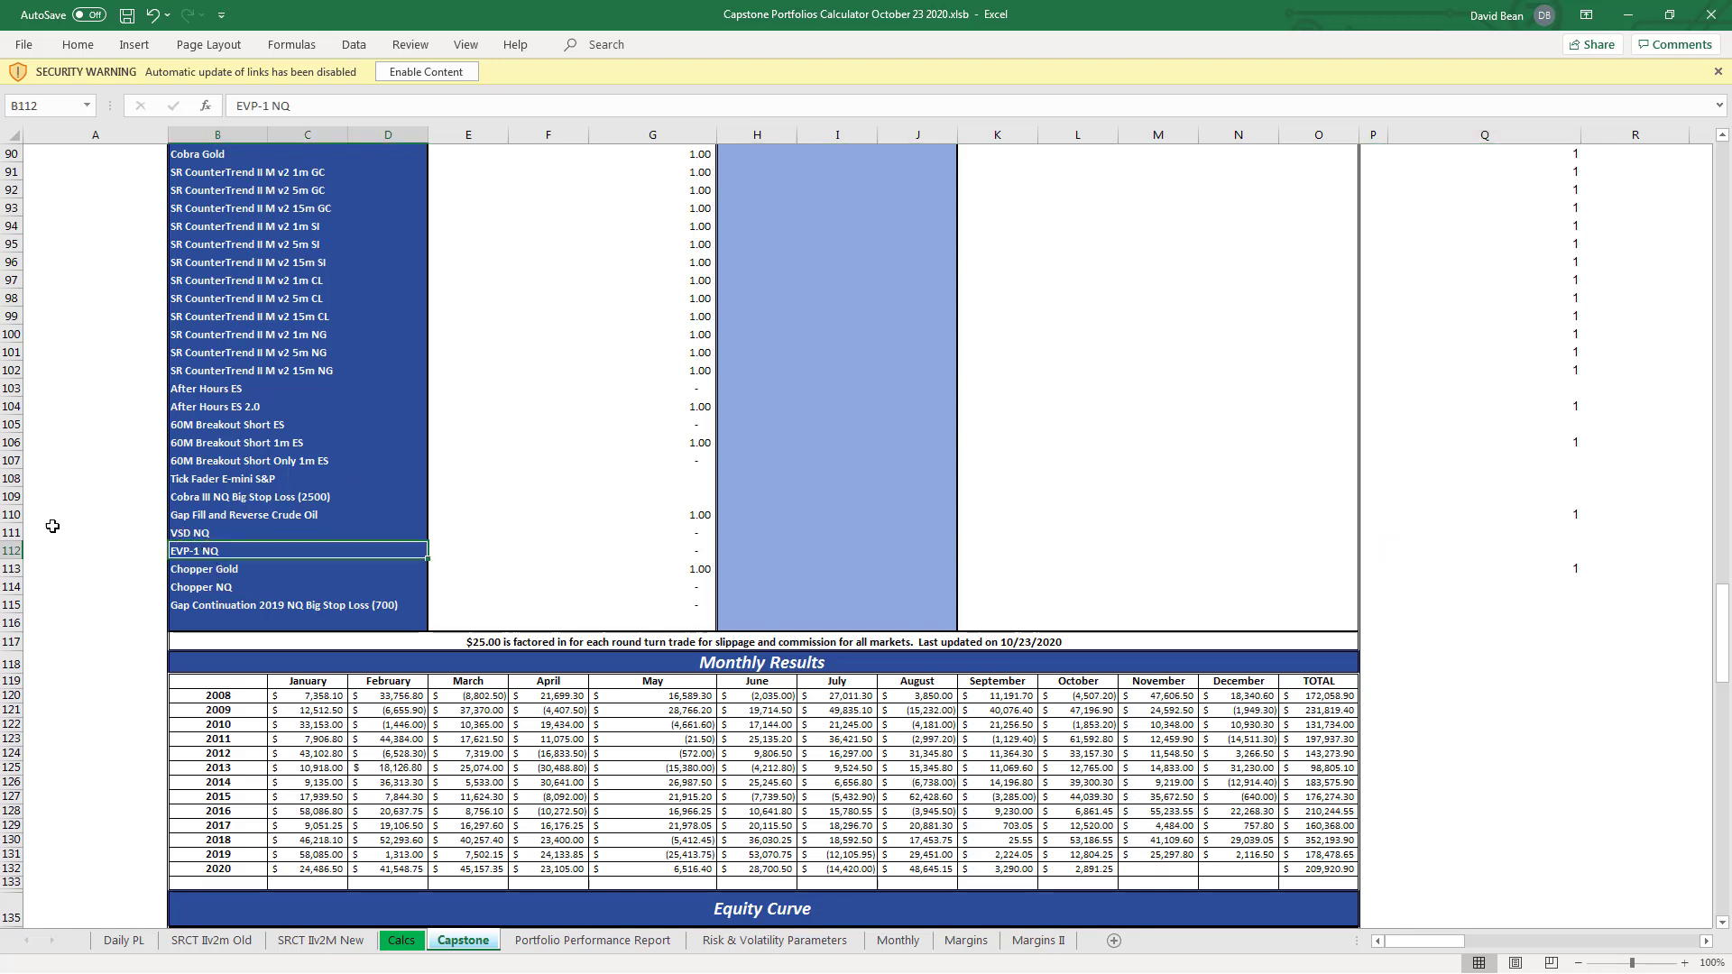
left_click_drag(11, 532, 11, 550)
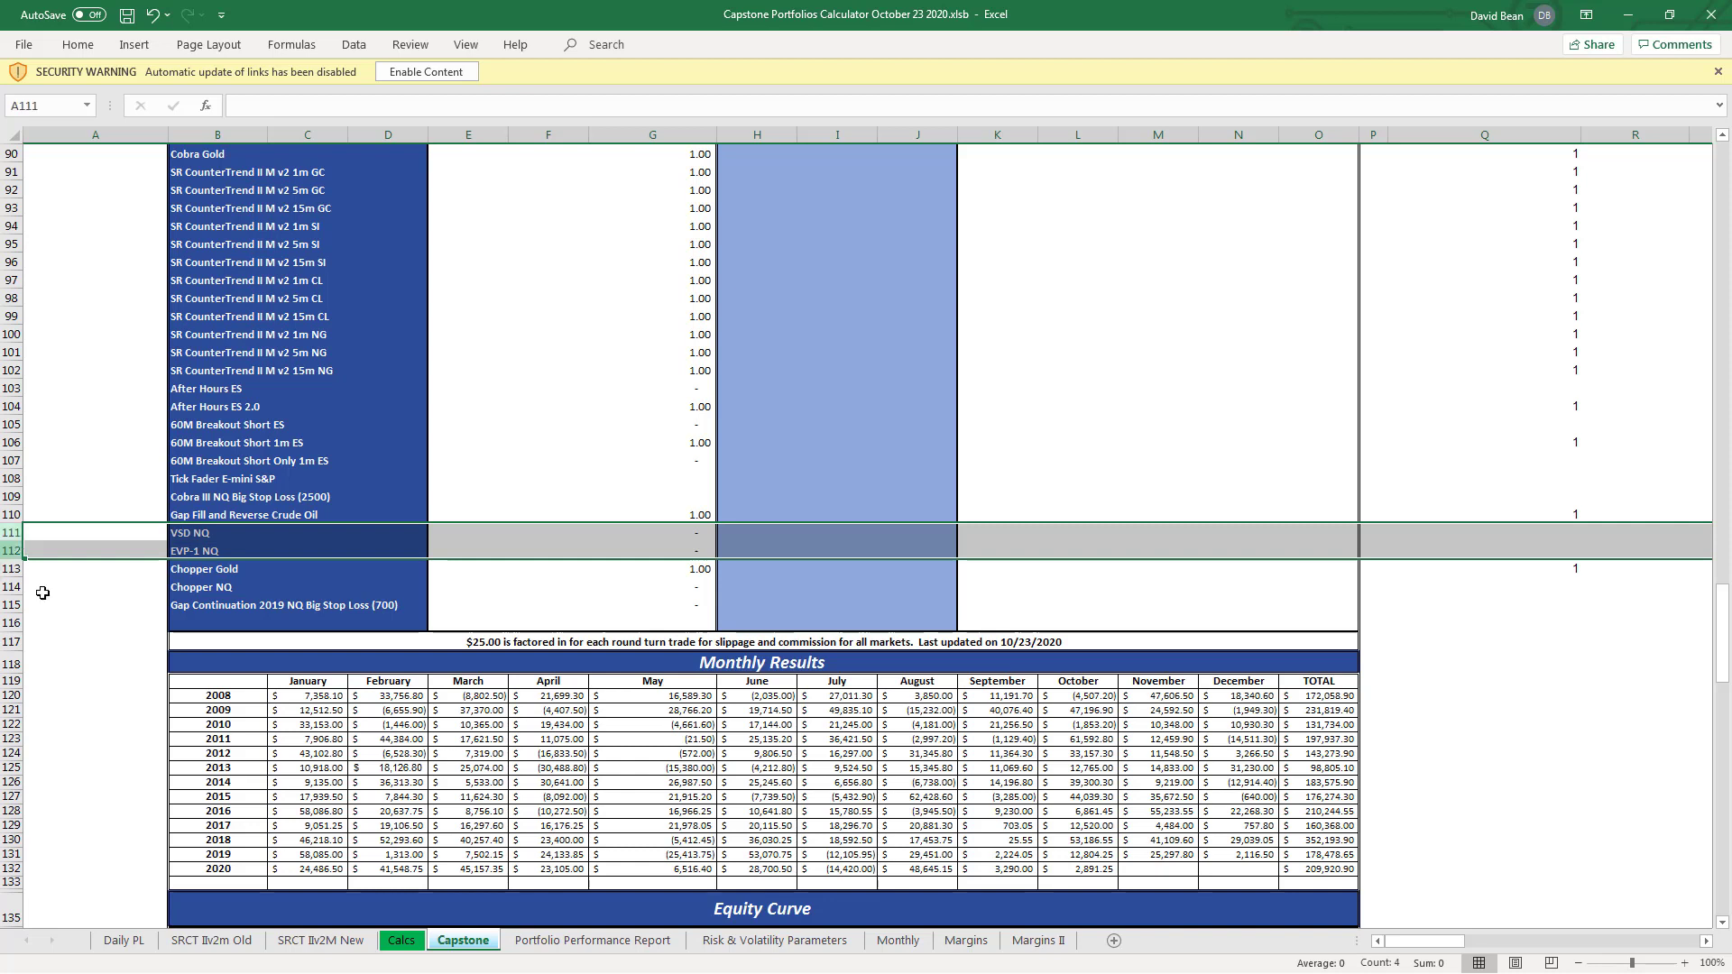
left_click(9, 605)
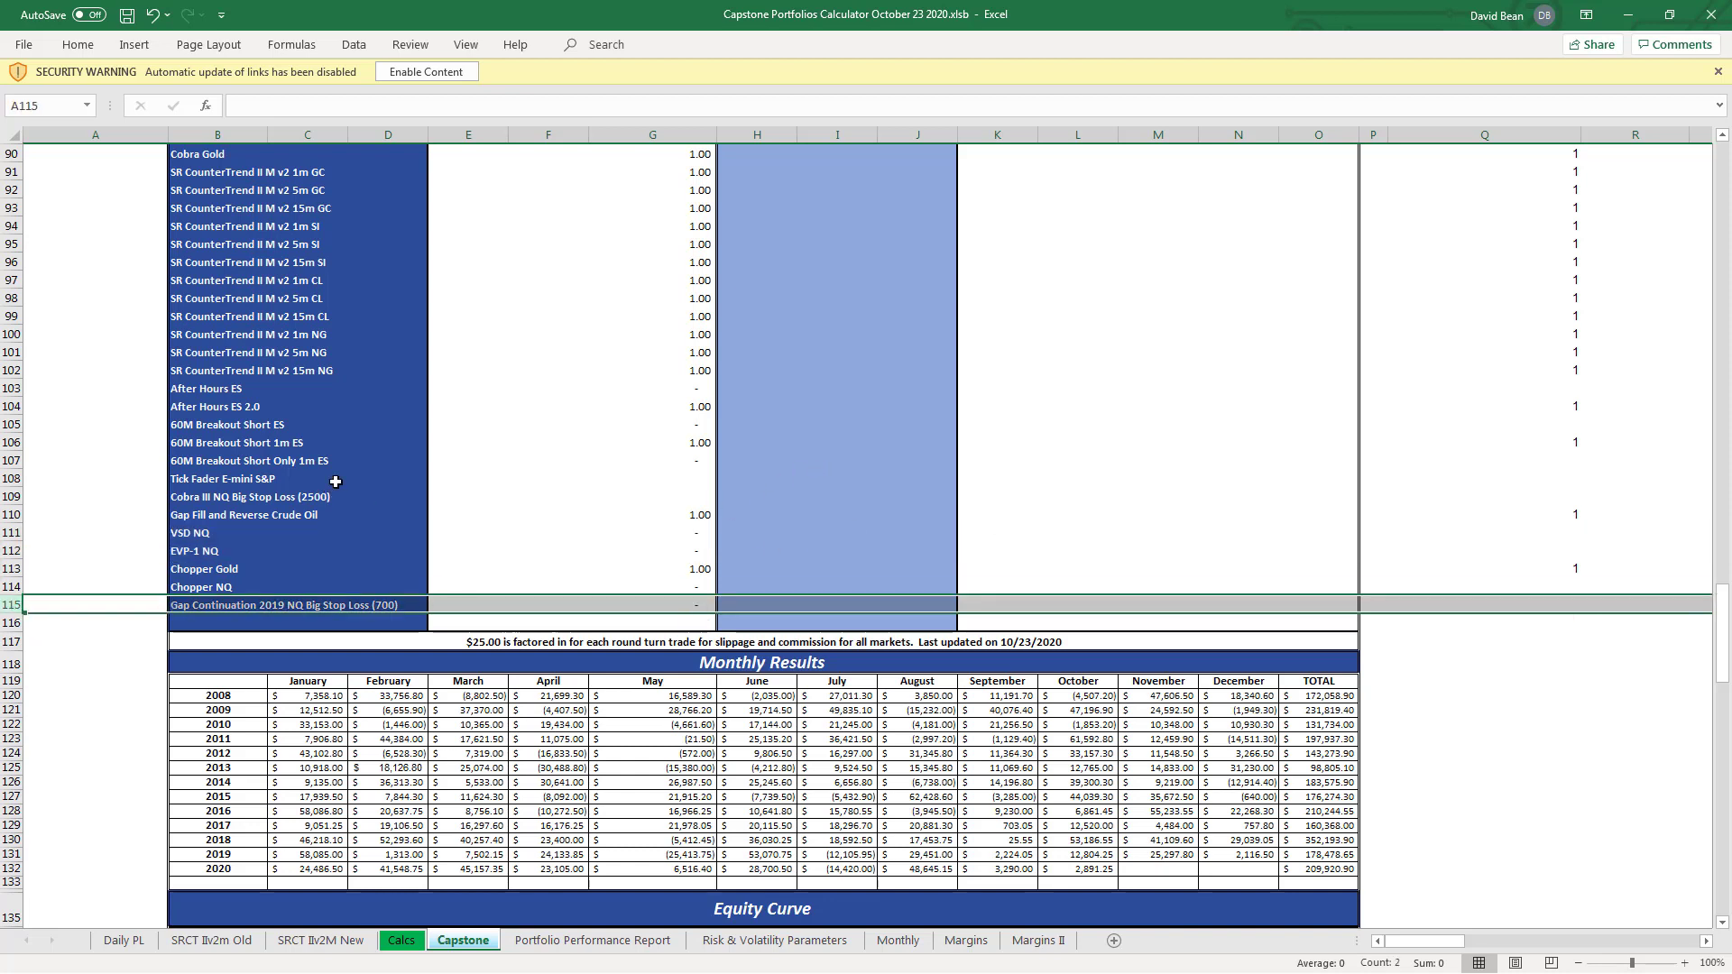
left_click(192, 533)
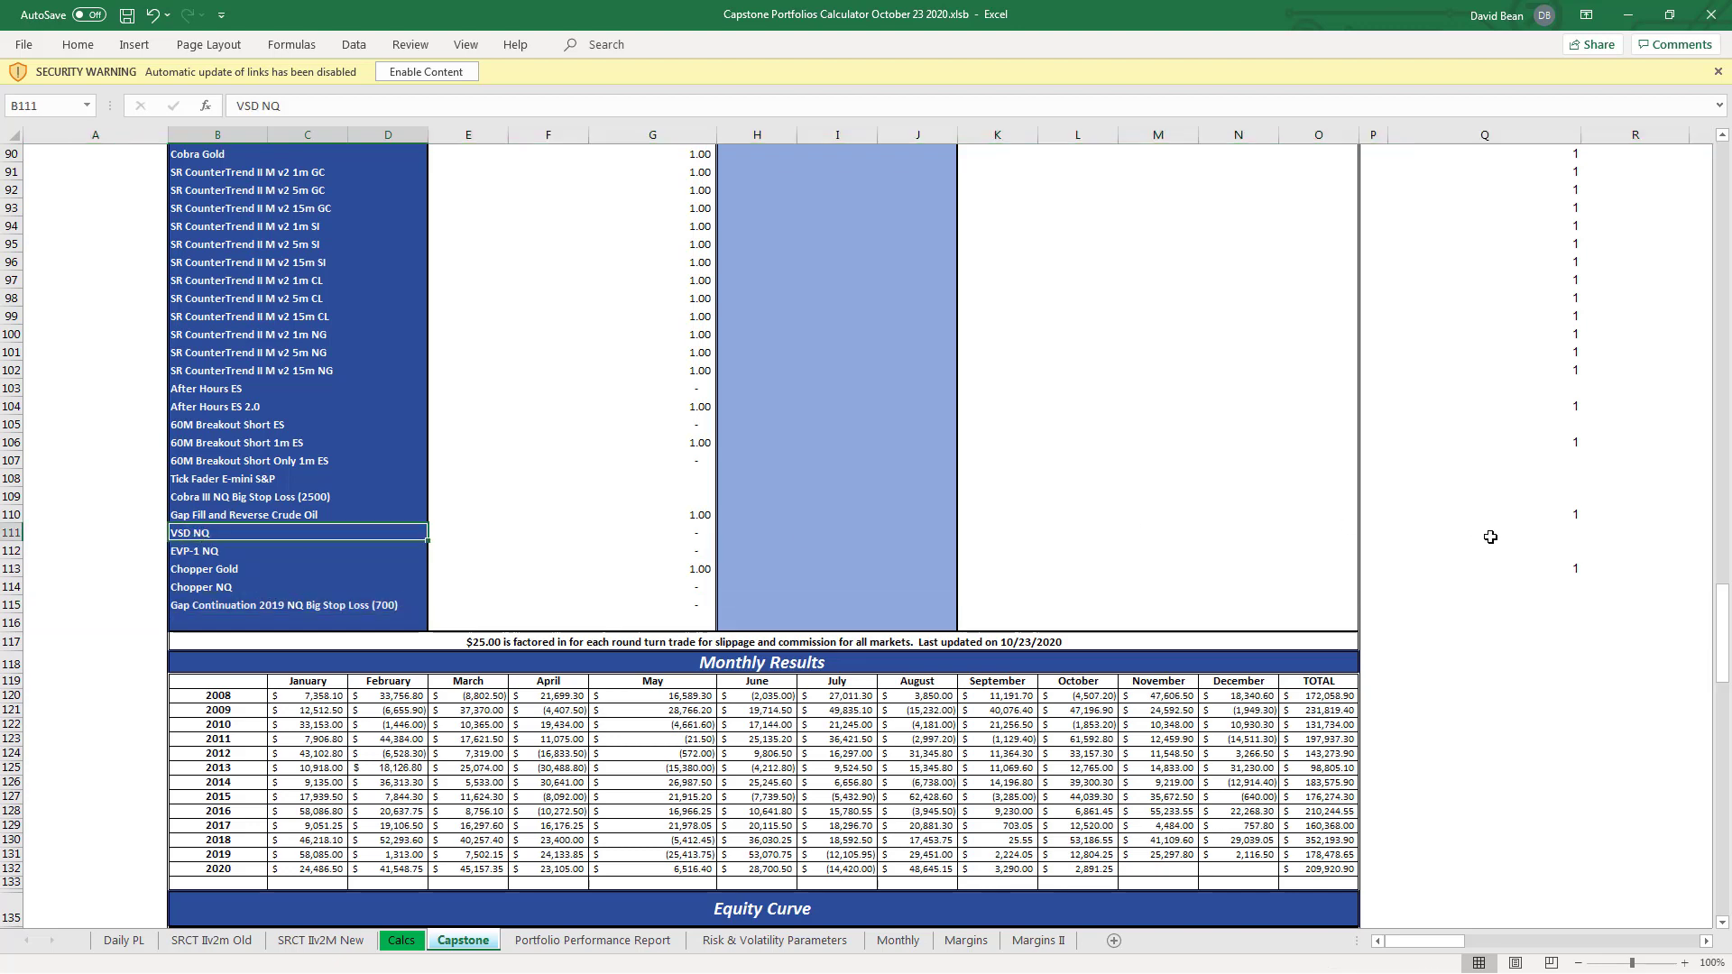
left_click(1566, 533)
type("1")
left_click(1551, 642)
left_click(1562, 549)
type("1")
key("Return")
left_click(1568, 692)
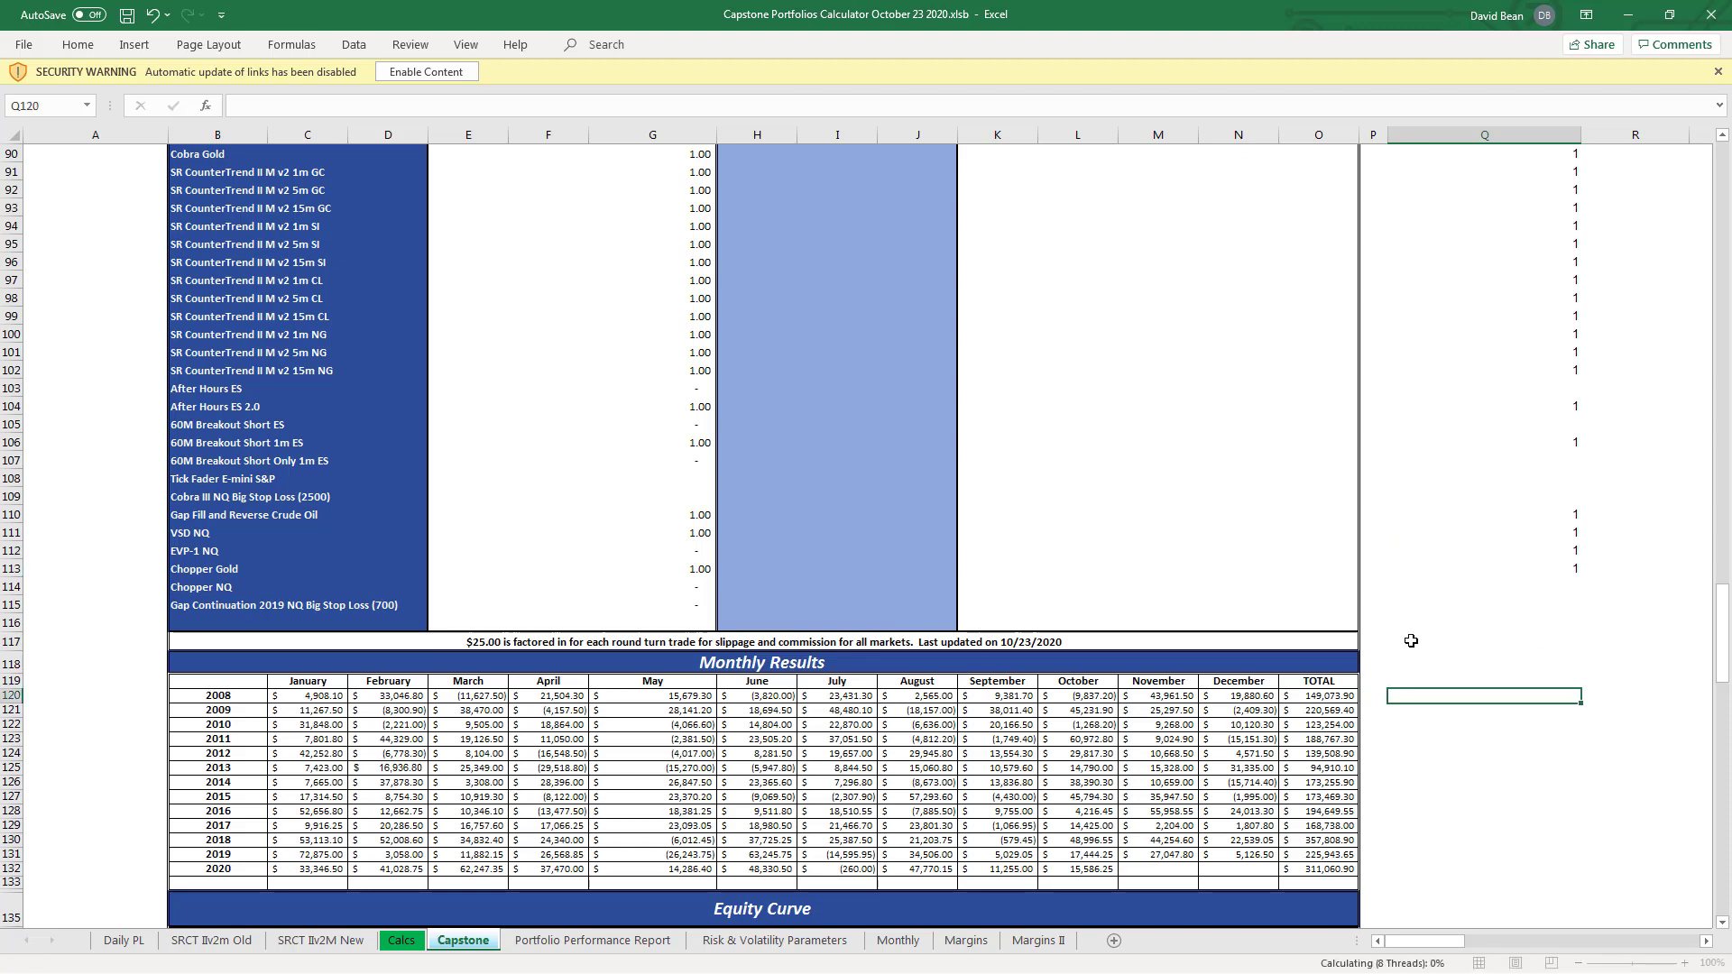
- Review the 2020 Monthly Results for September, October and the year's total with VSD NQ and EVP-1 NQ included
left_click(232, 532)
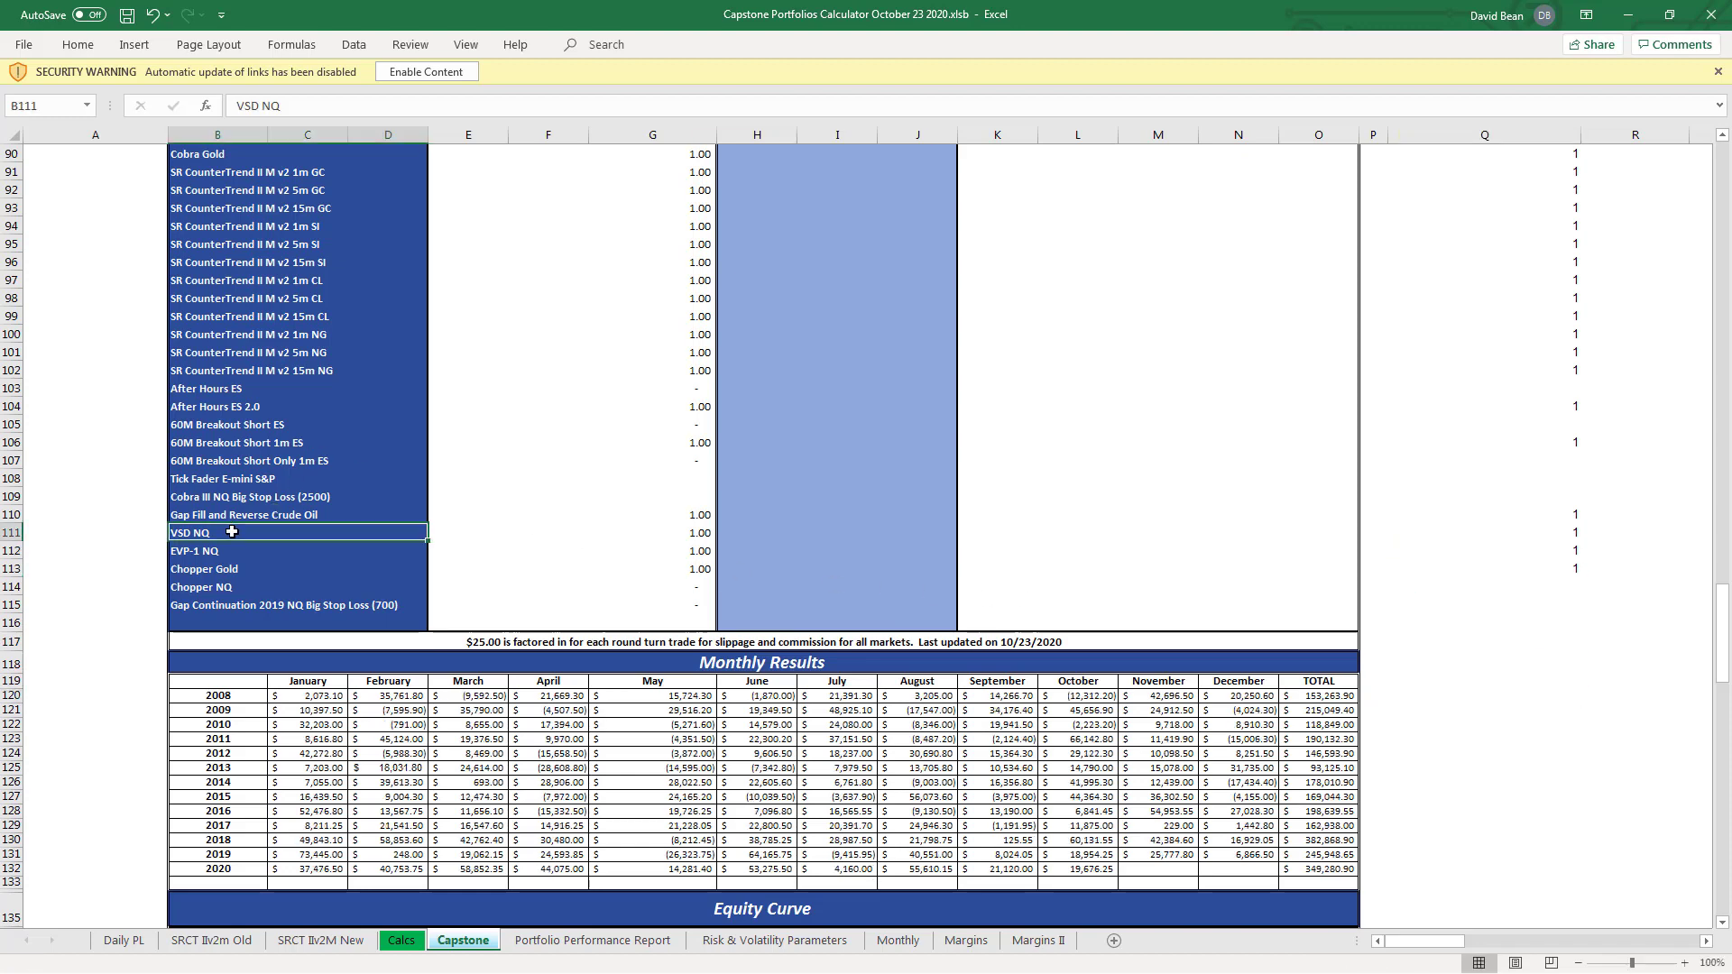
left_click_drag(236, 539, 236, 542)
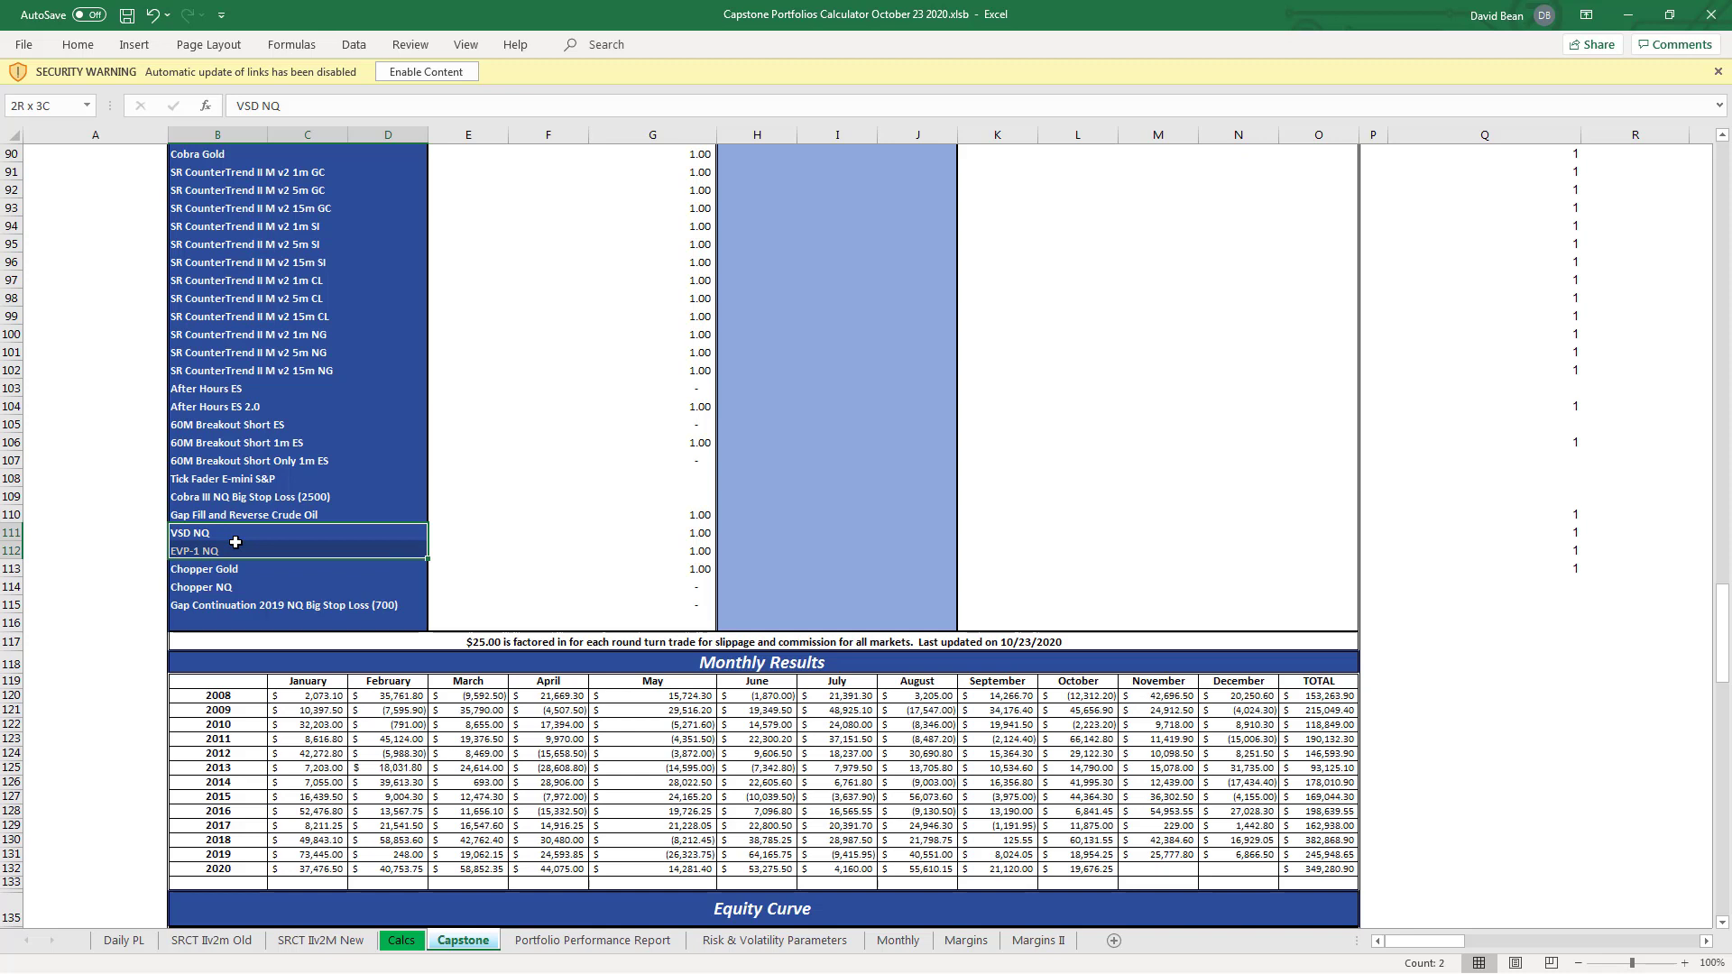
left_click_drag(235, 542, 240, 540)
left_click(239, 538)
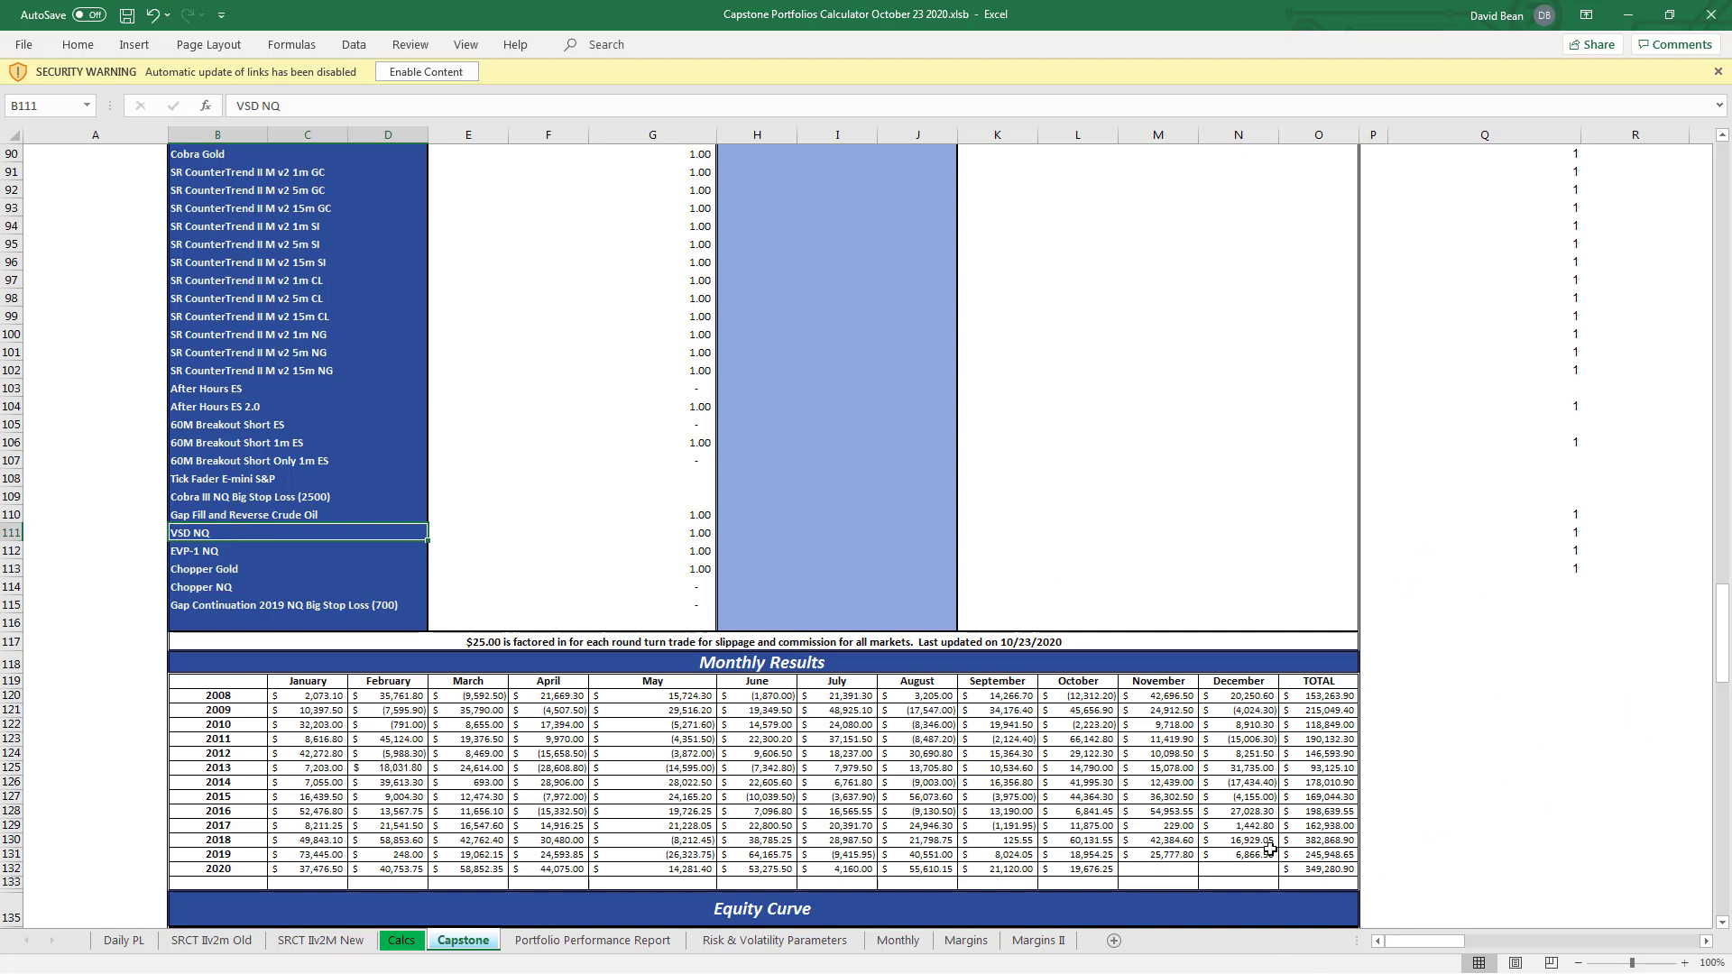
left_click_drag(1111, 867, 1009, 871)
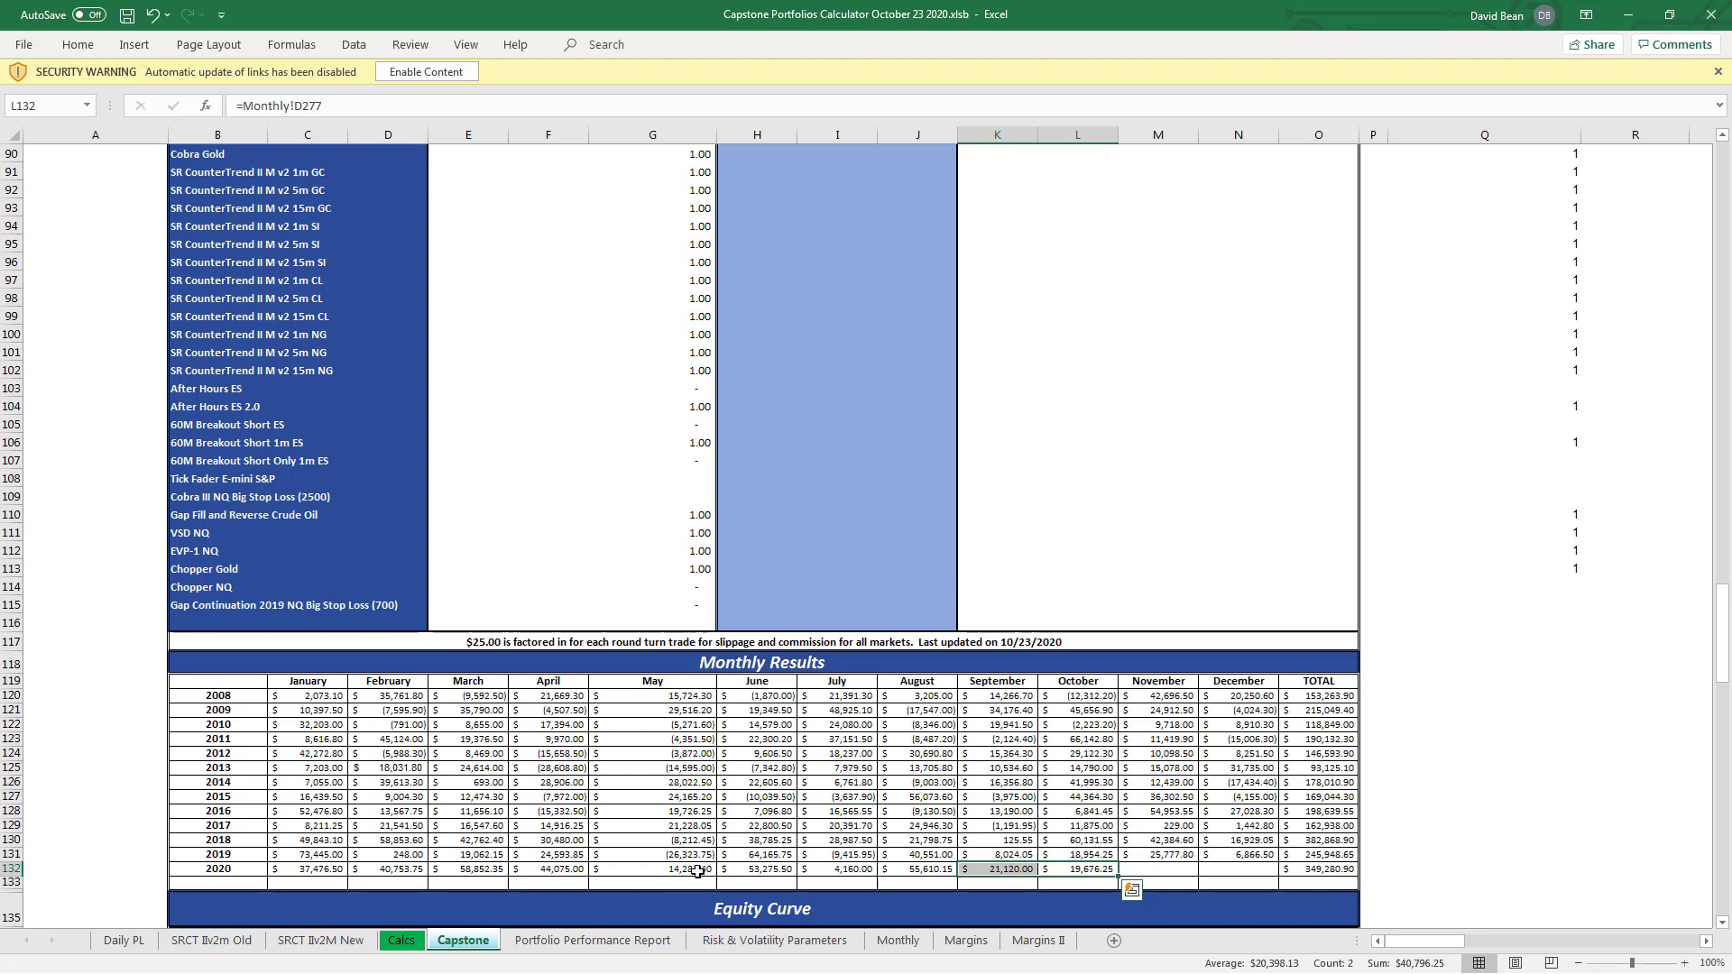
key("Escape")
key("ctrl+v")
key("Escape")
left_click(1319, 869)
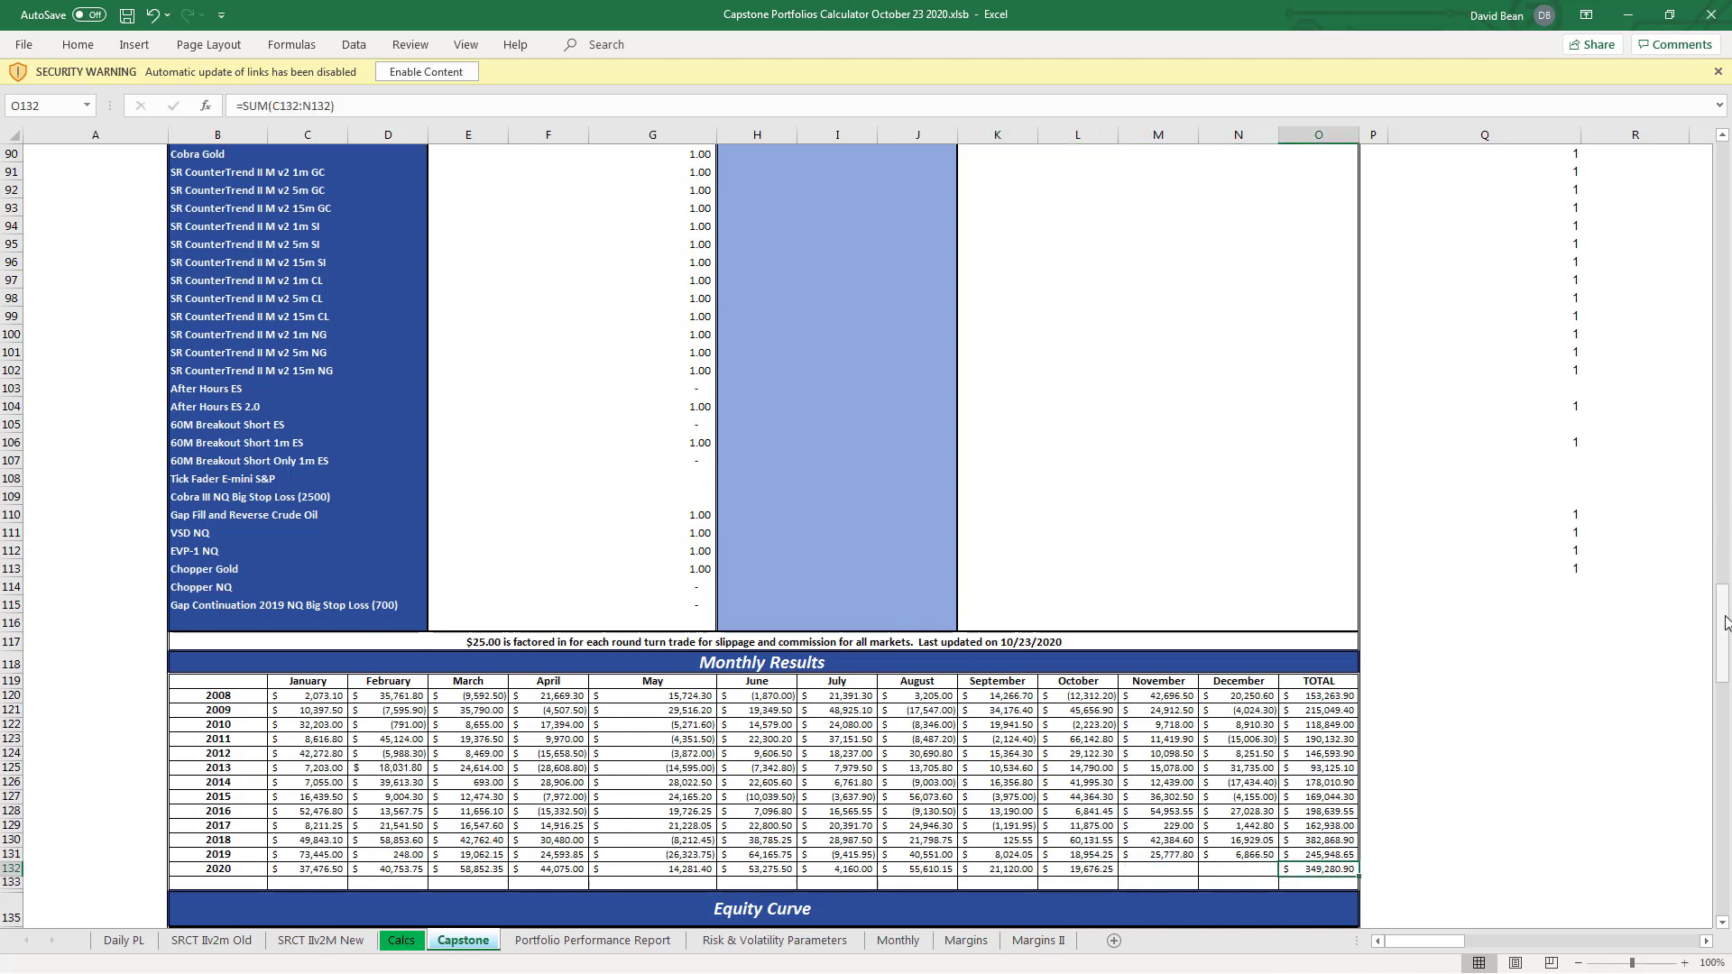
left_click(226, 532)
left_click(239, 546)
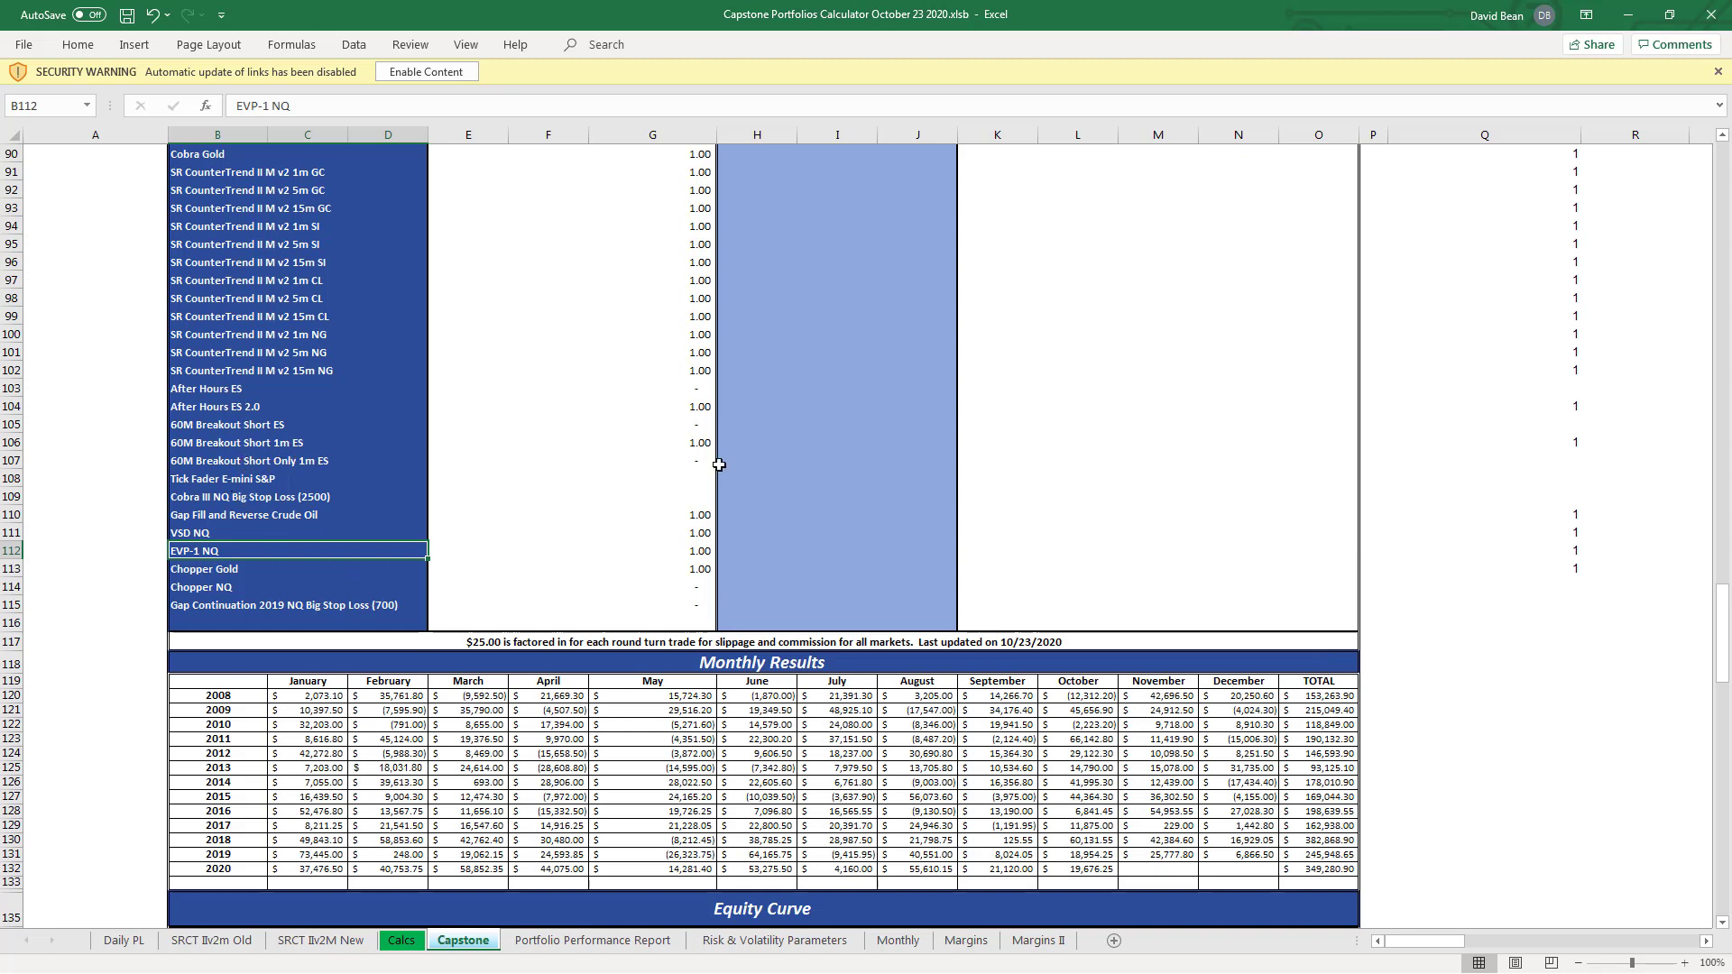
- Set the 60M Breakout Short Only 1m ES strategy to 1 contract in cell Q107
left_click(1538, 485)
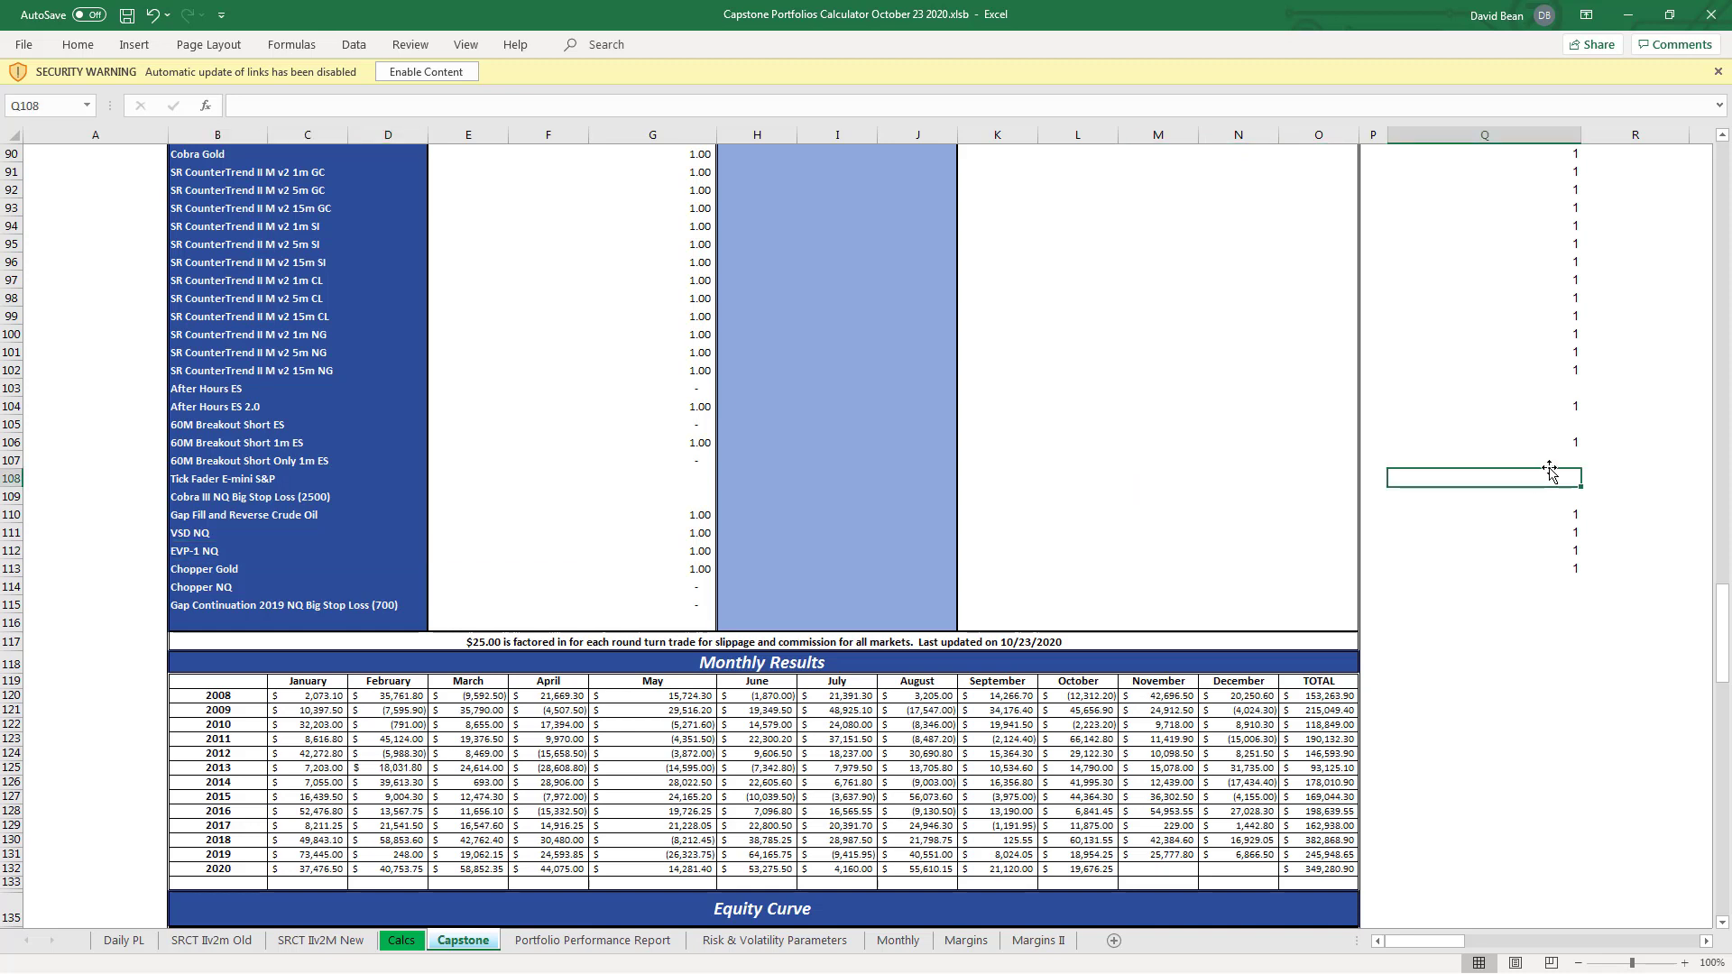
left_click(1551, 459)
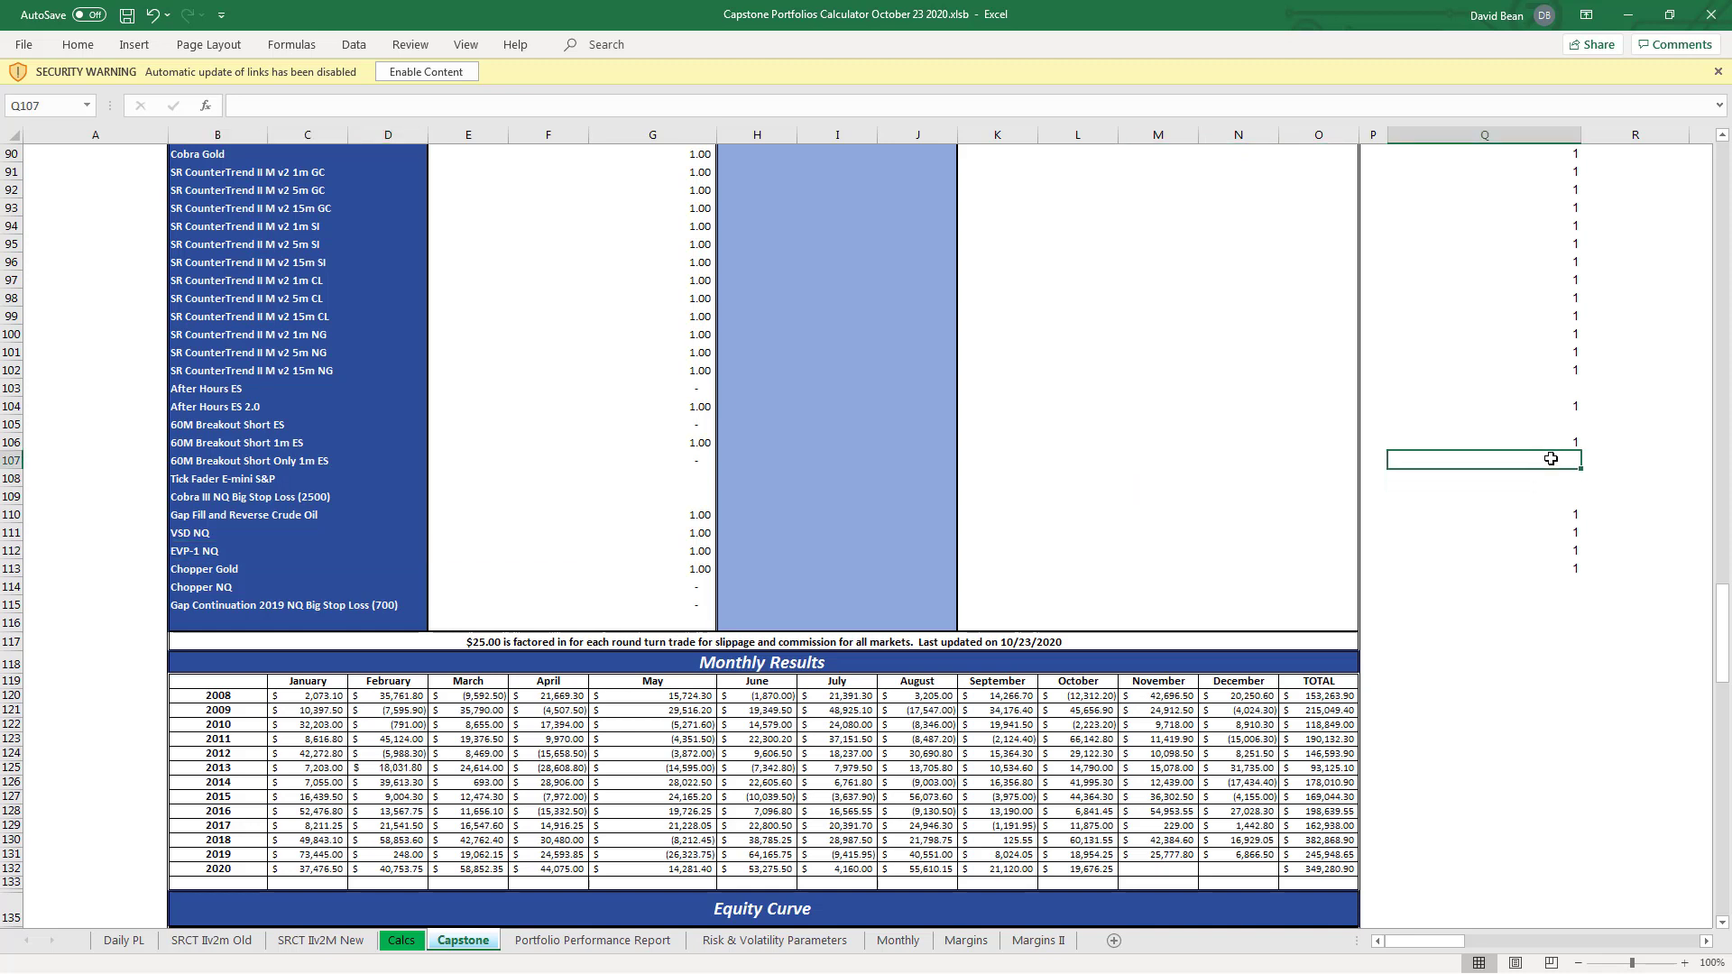
type("1")
left_click(1540, 720)
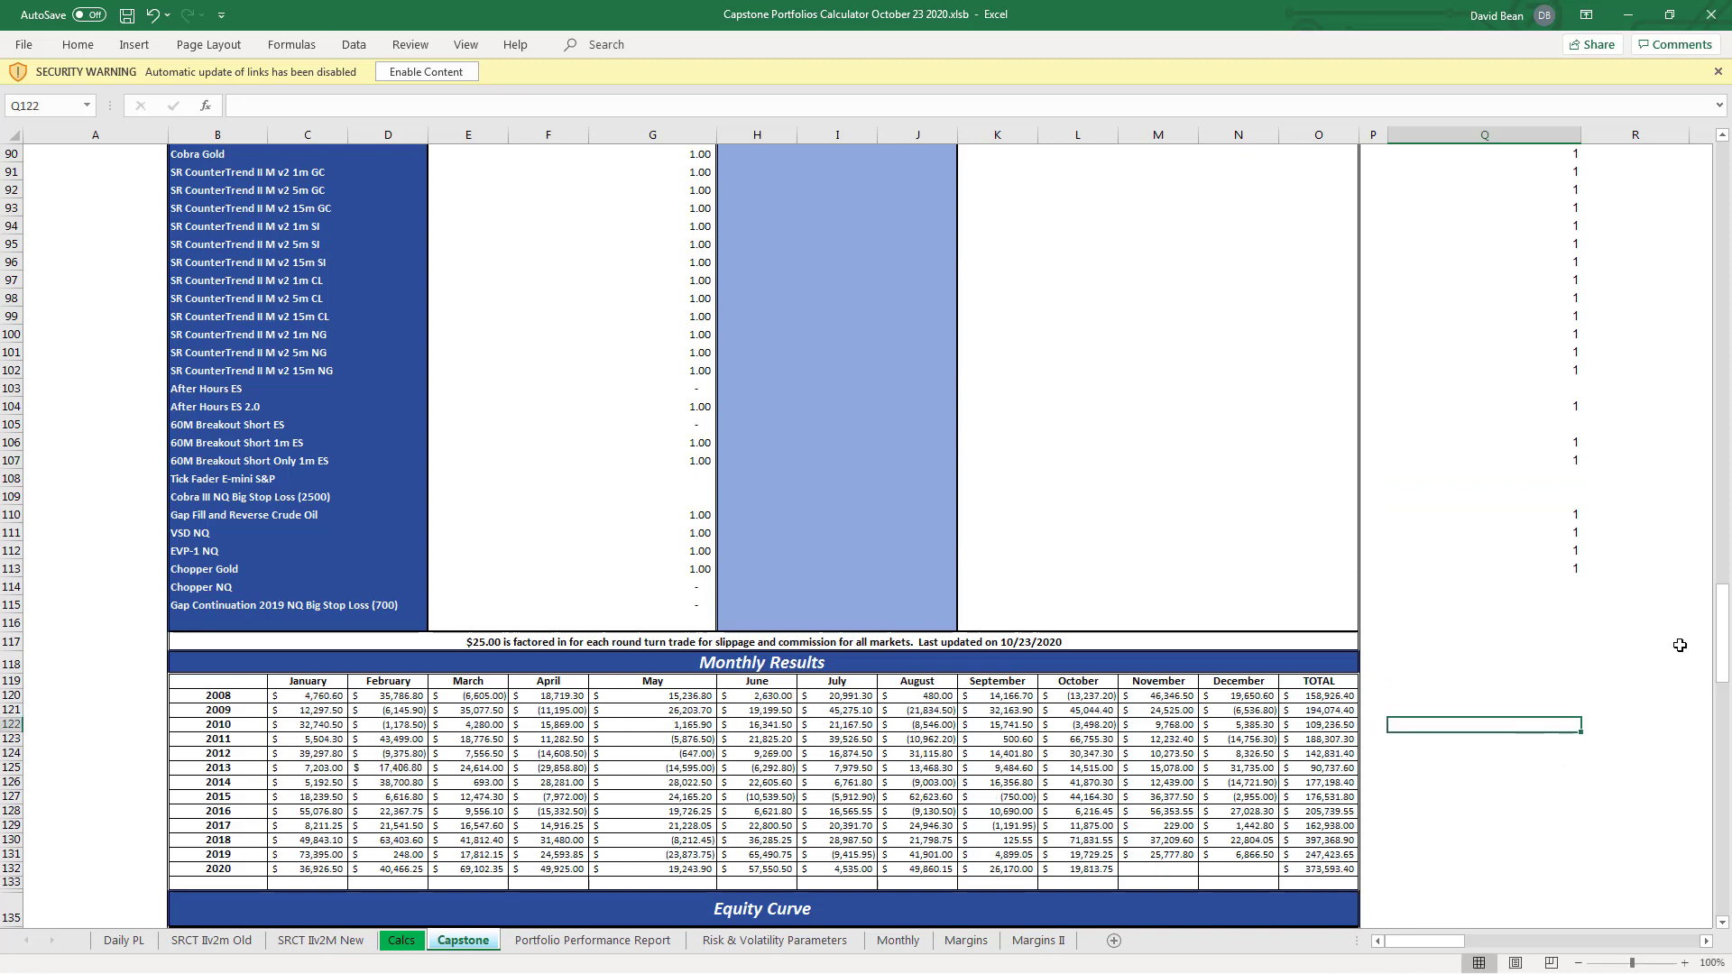
- Examine the Equity Curve and Drawdown Curve, reading the data point at the deepest trough and checking the later dip near 2019
mouse_move(1725, 639)
left_mouse_down()
mouse_move(1724, 758)
mouse_move(1729, 672)
left_mouse_up()
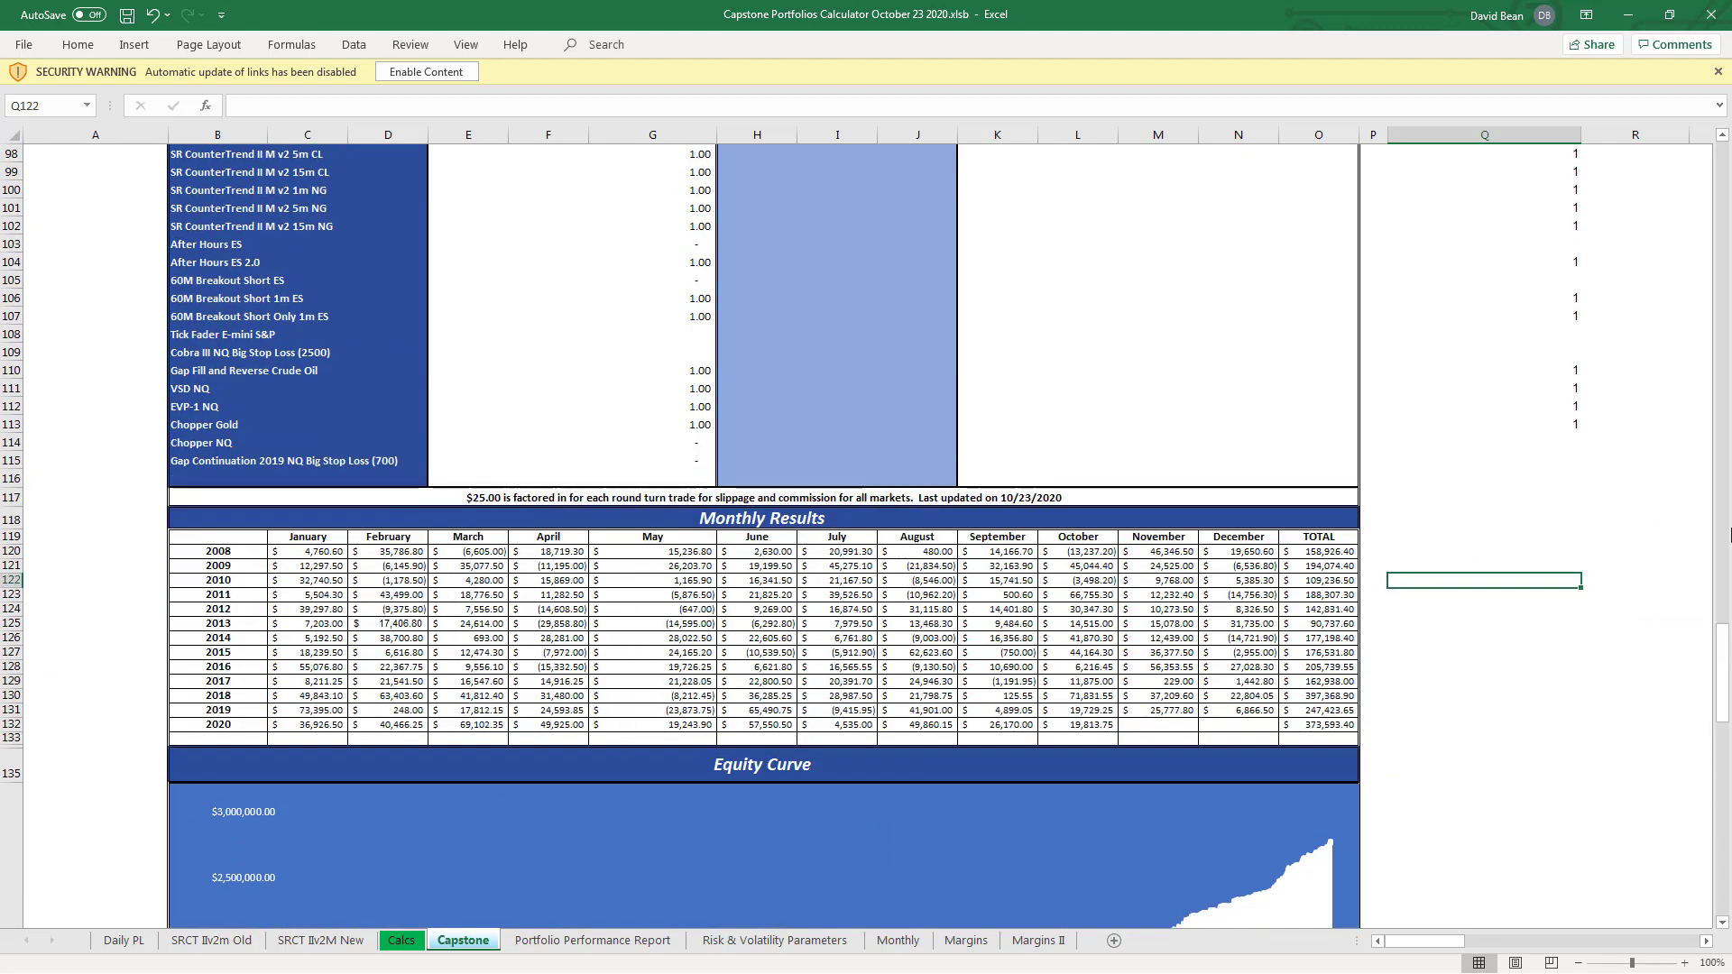
left_click_drag(1728, 669, 1728, 798)
scroll(1630, 715, "down", 2)
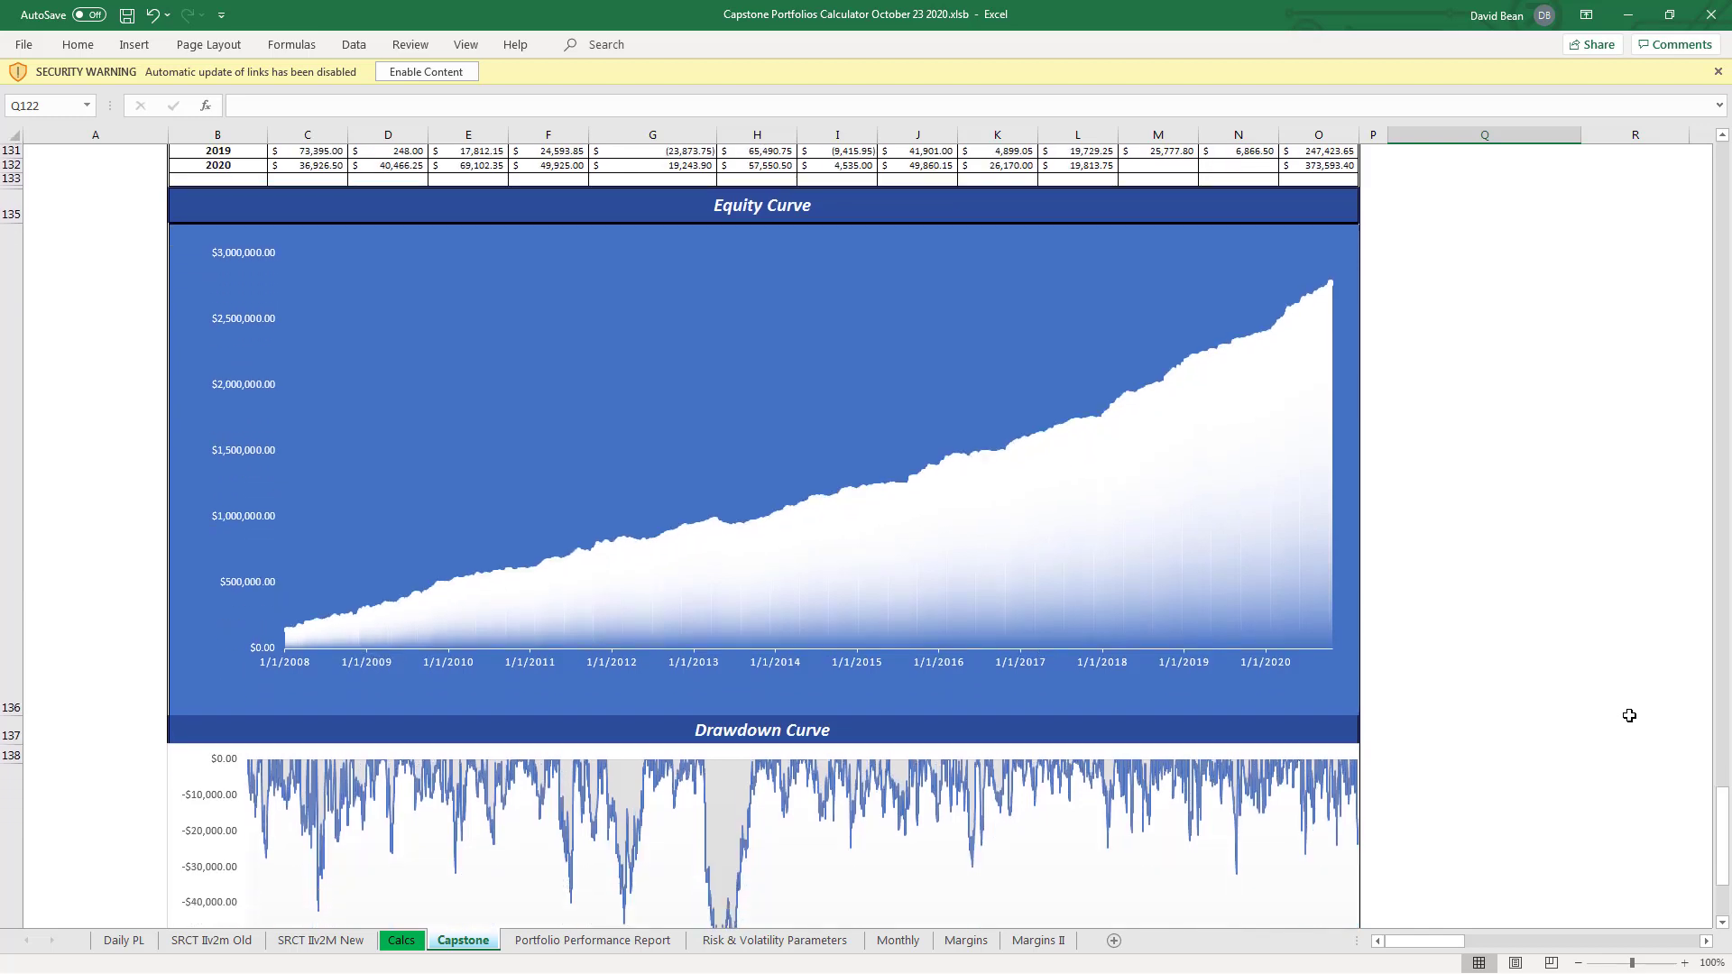
scroll(1629, 716, "down", 3)
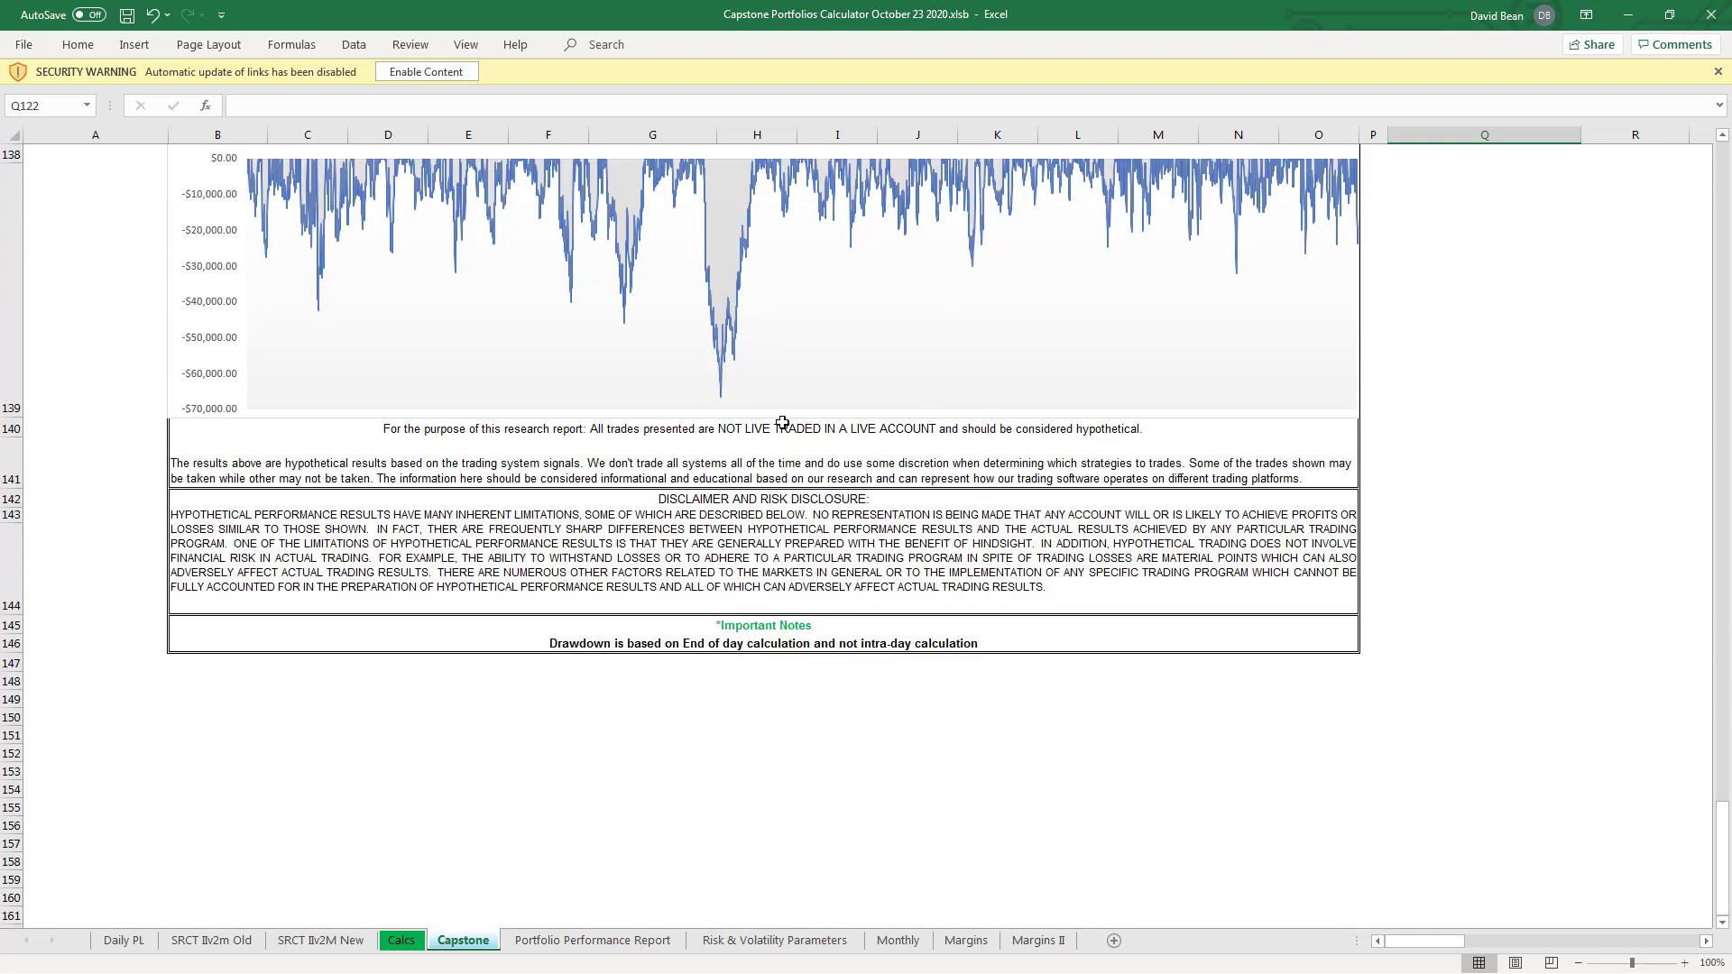
left_click(723, 403)
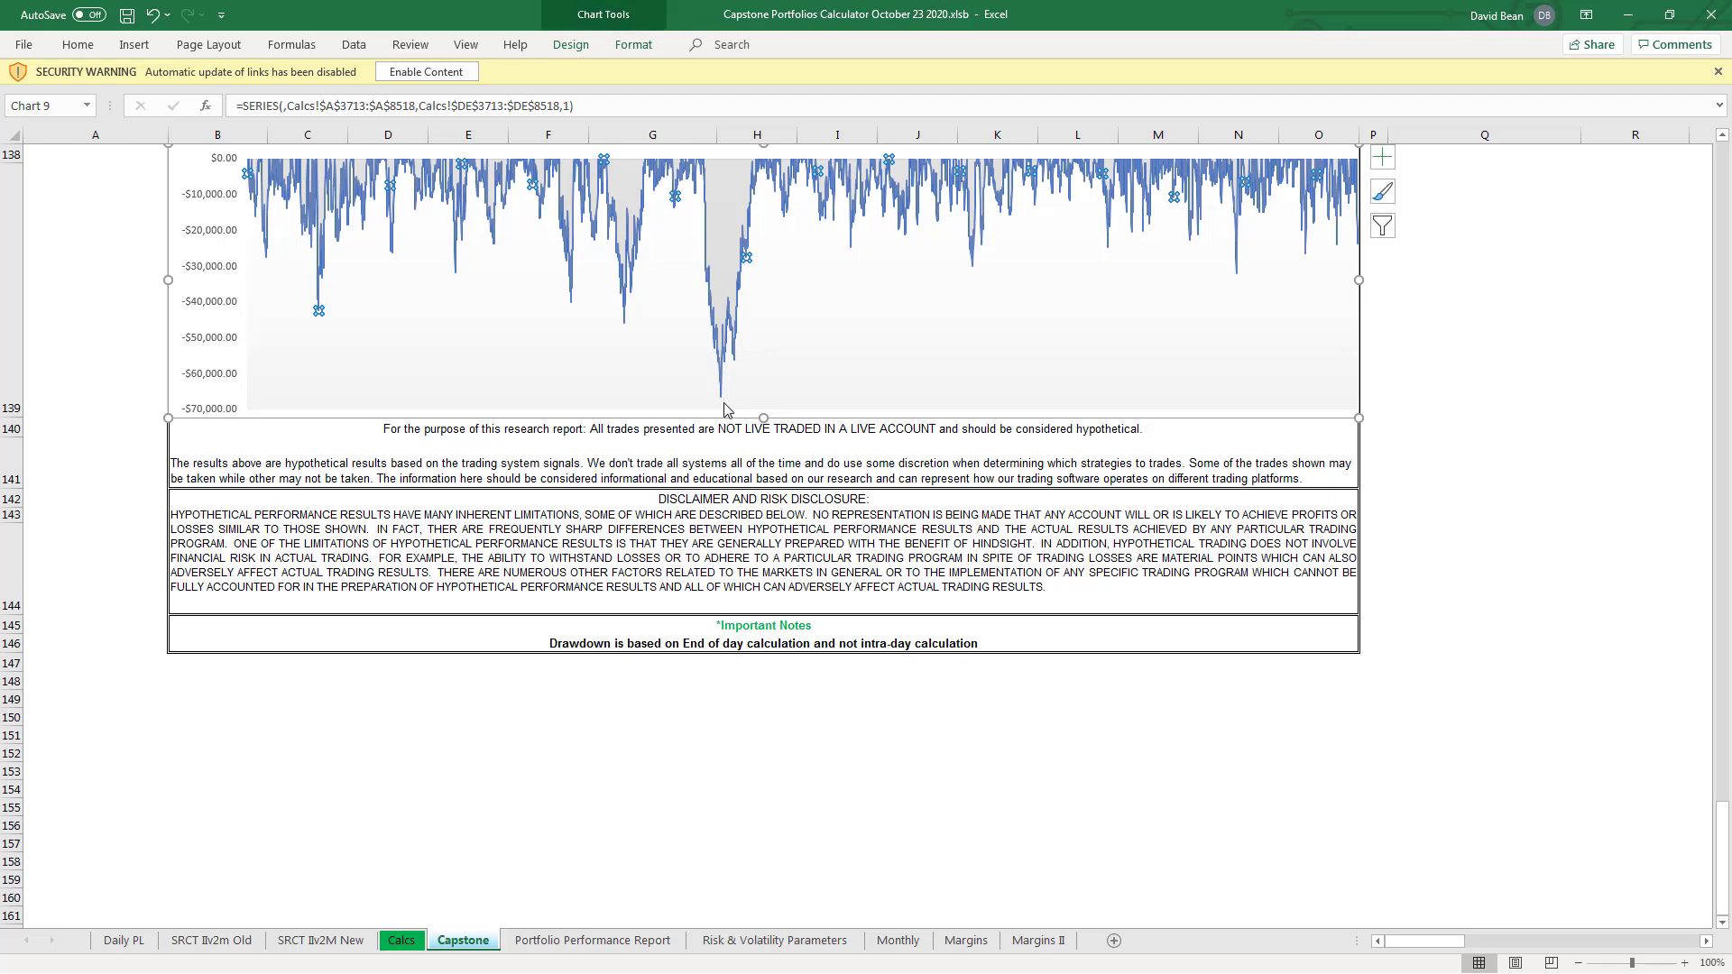
left_click(722, 403)
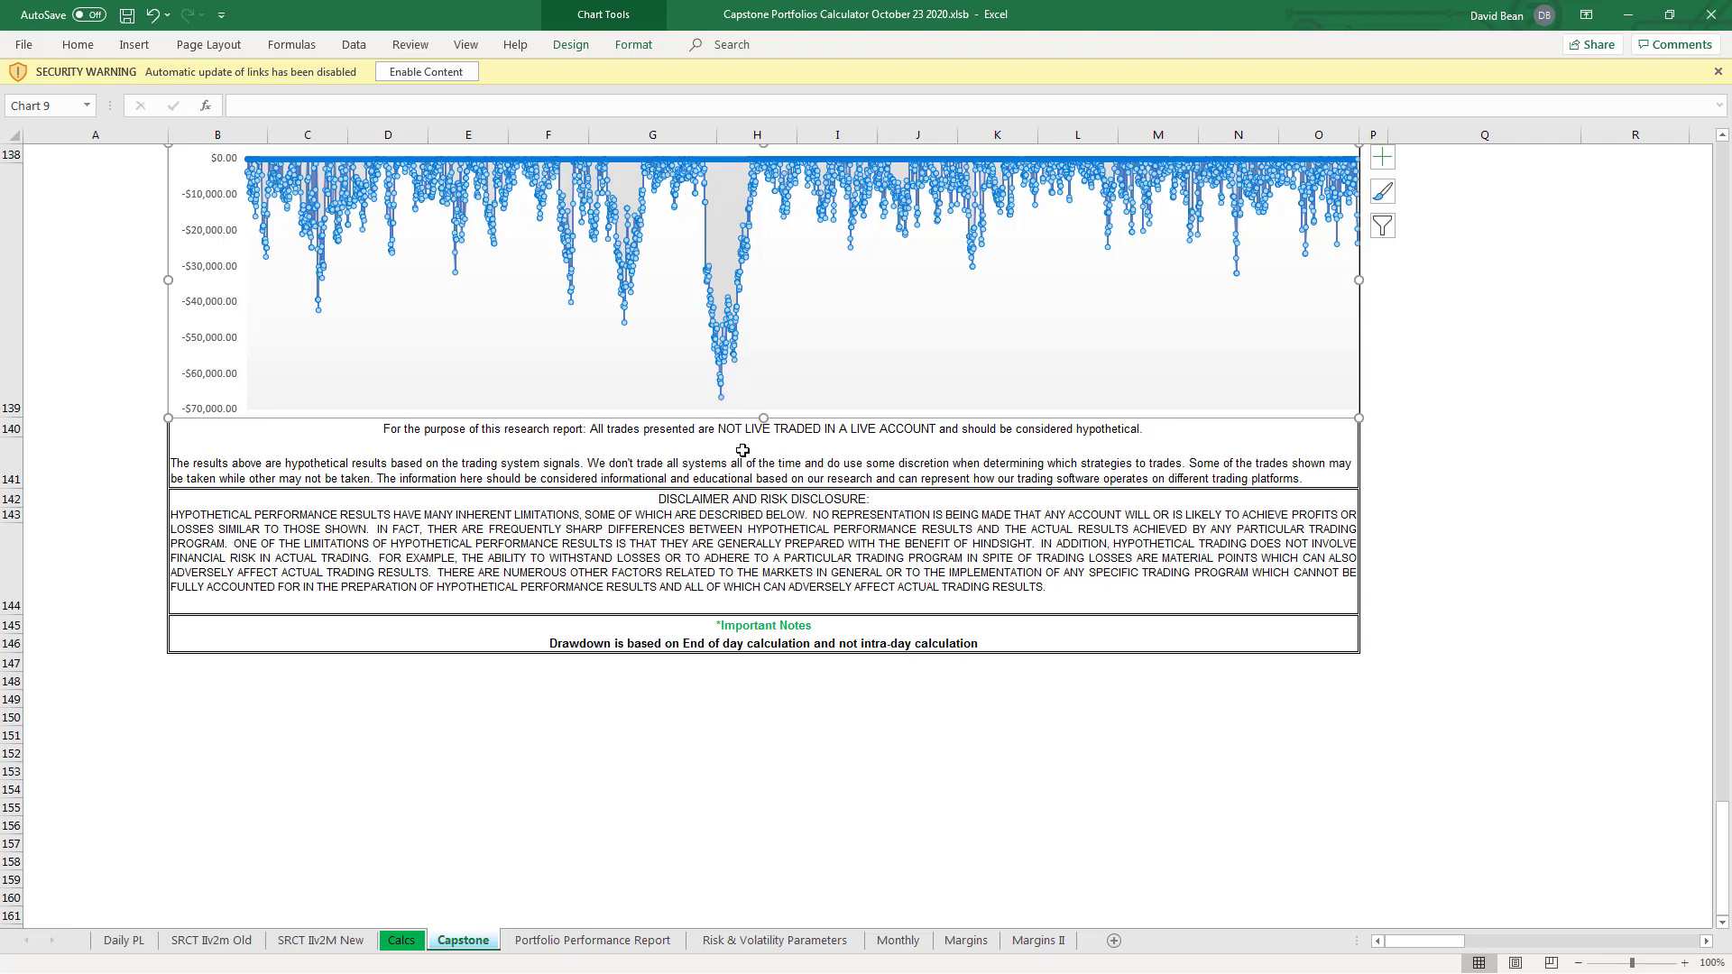
key("Escape")
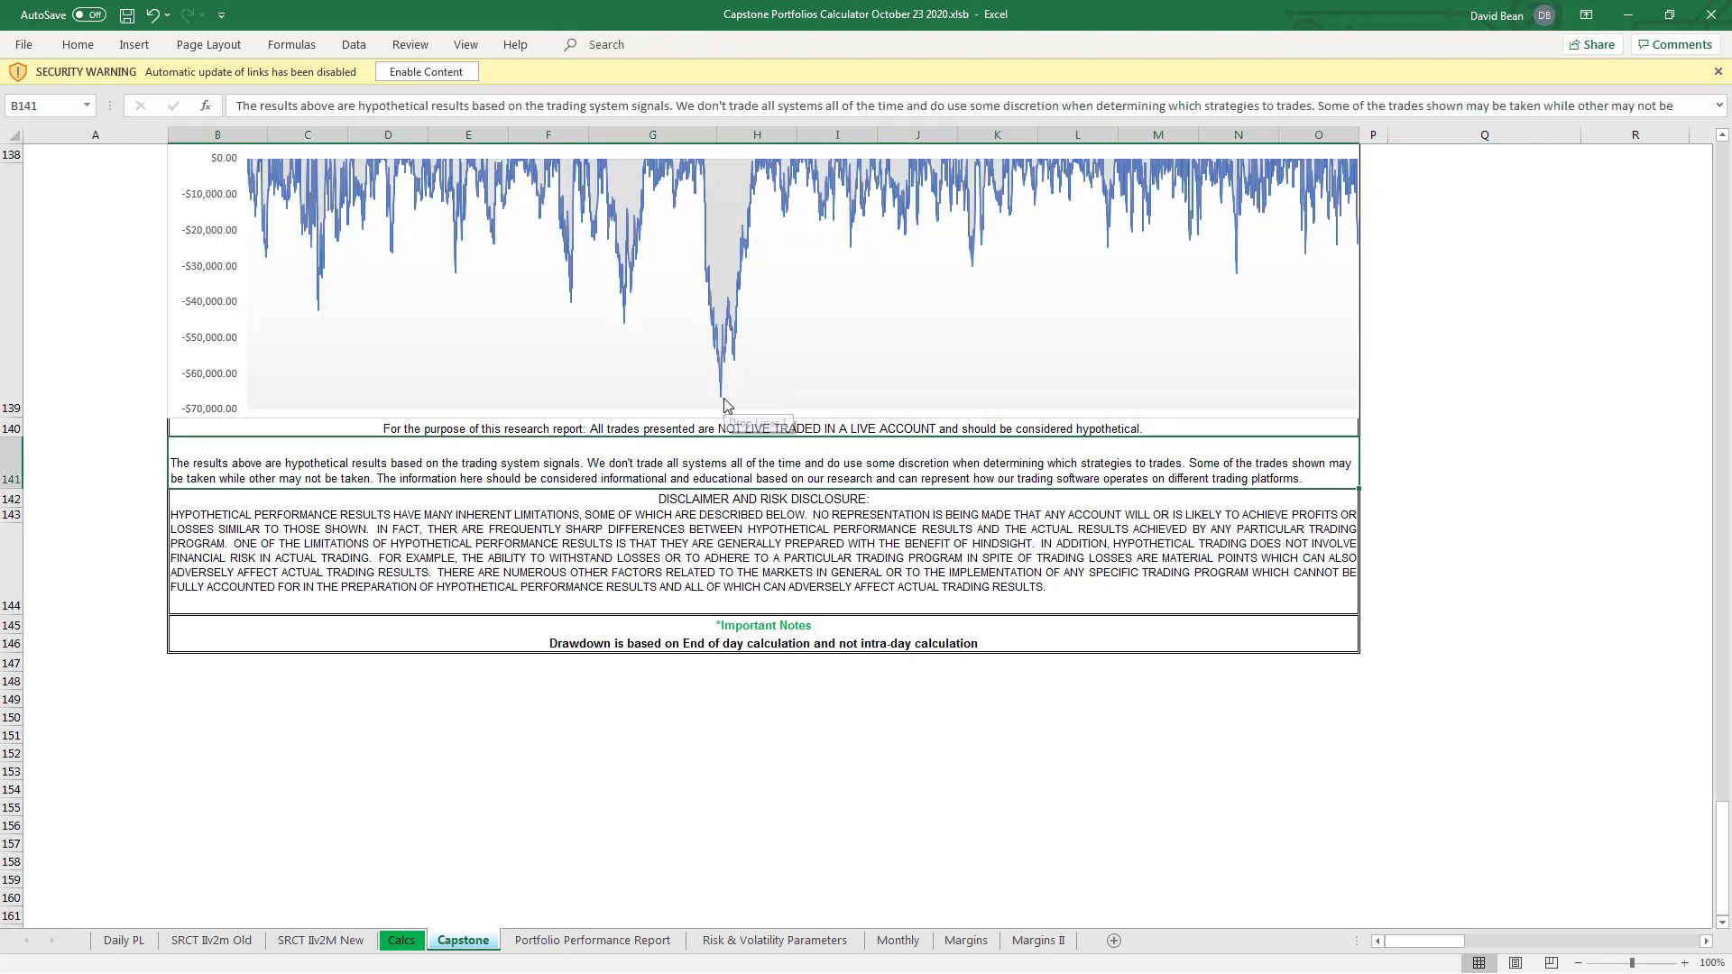
left_click(724, 407)
mouse_move(724, 408)
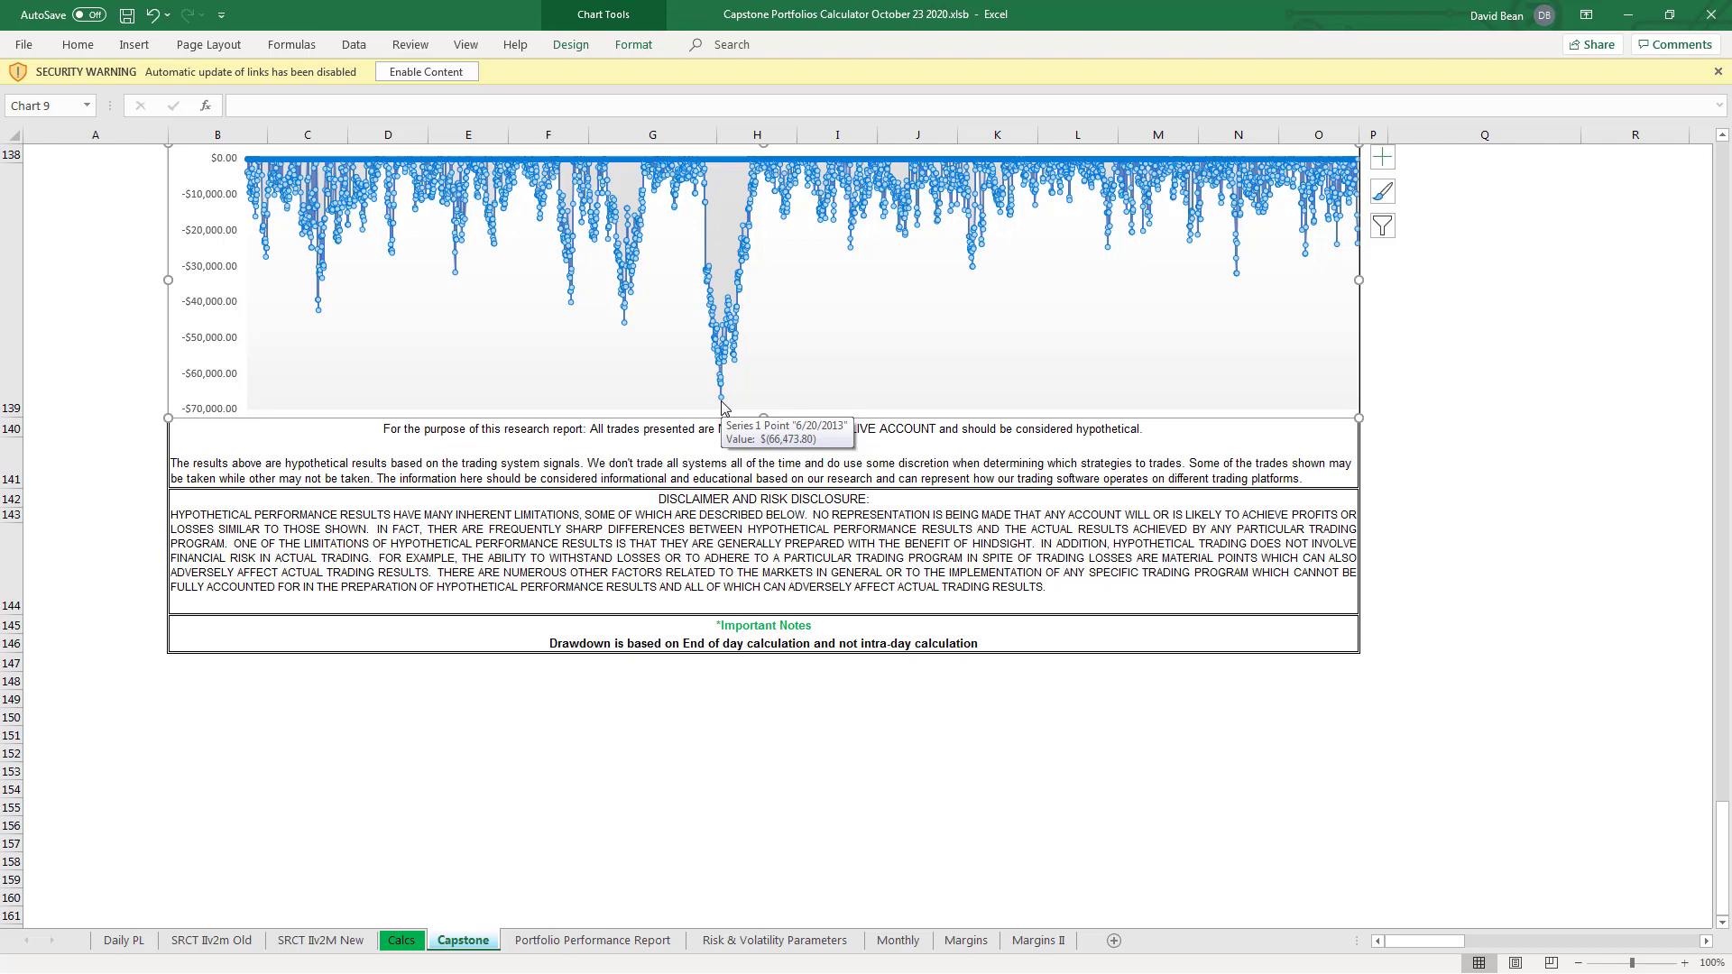
left_click(1540, 401)
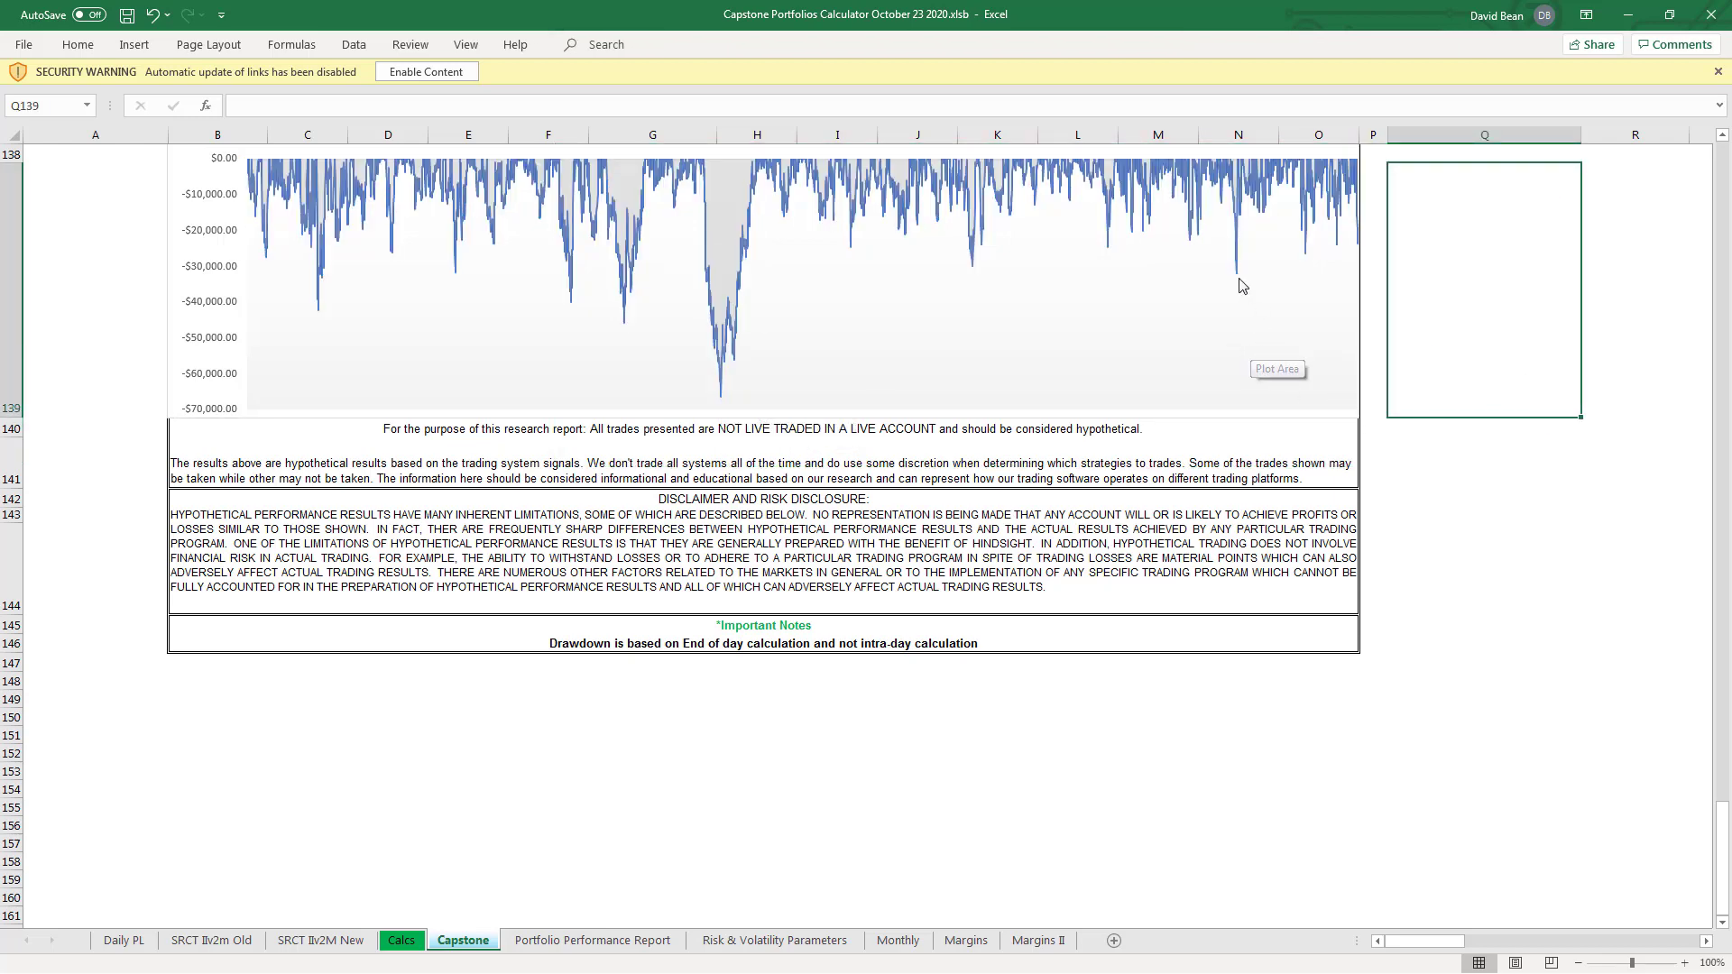
mouse_move(1241, 285)
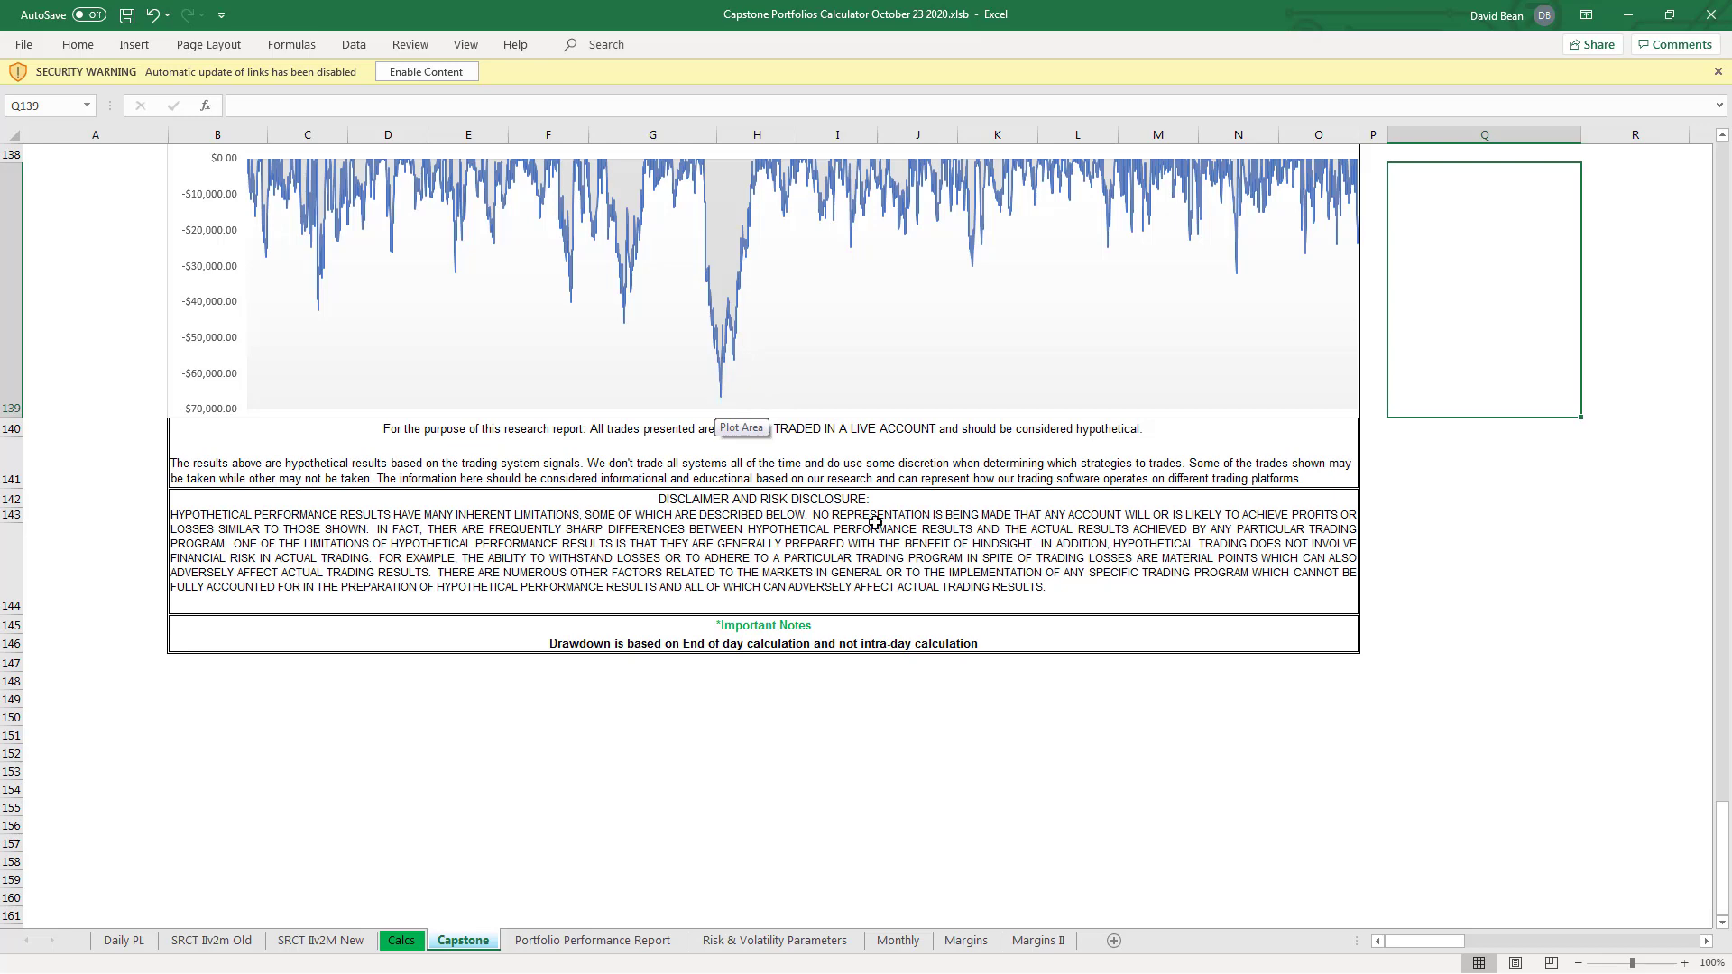
- Review the Performance Statistics, checking the maximum drawdown, the current drawdown and the number of trading systems
left_click_drag(1721, 848, 1678, 150)
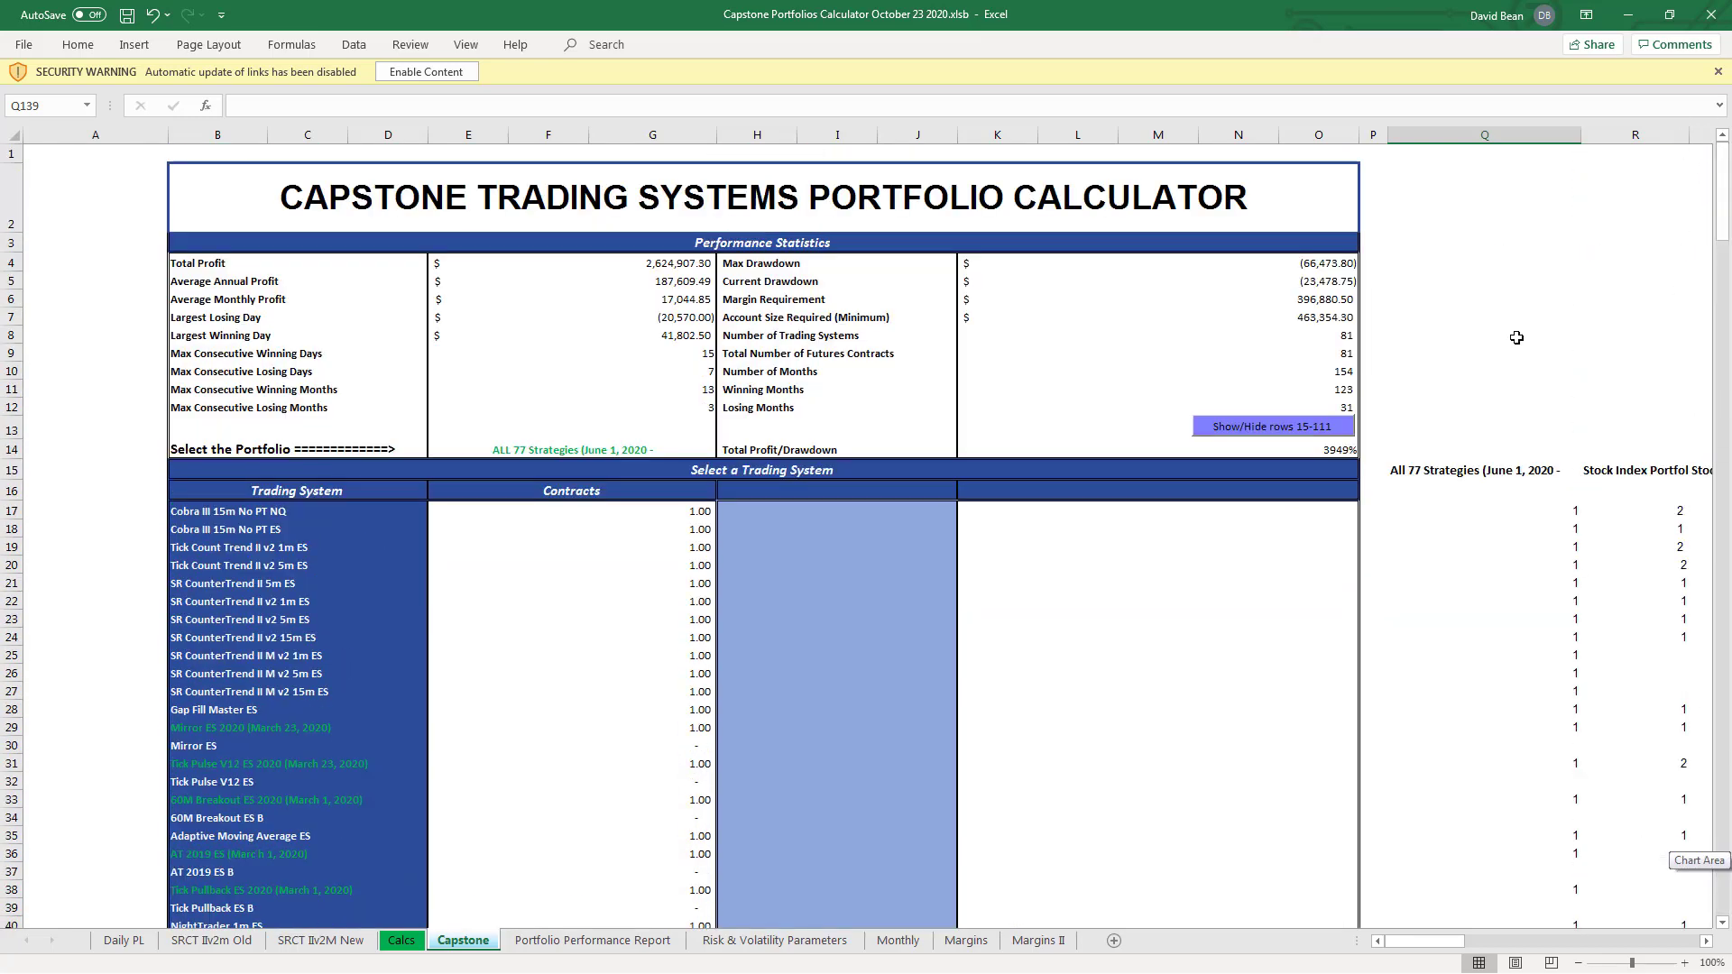
left_click(1319, 281)
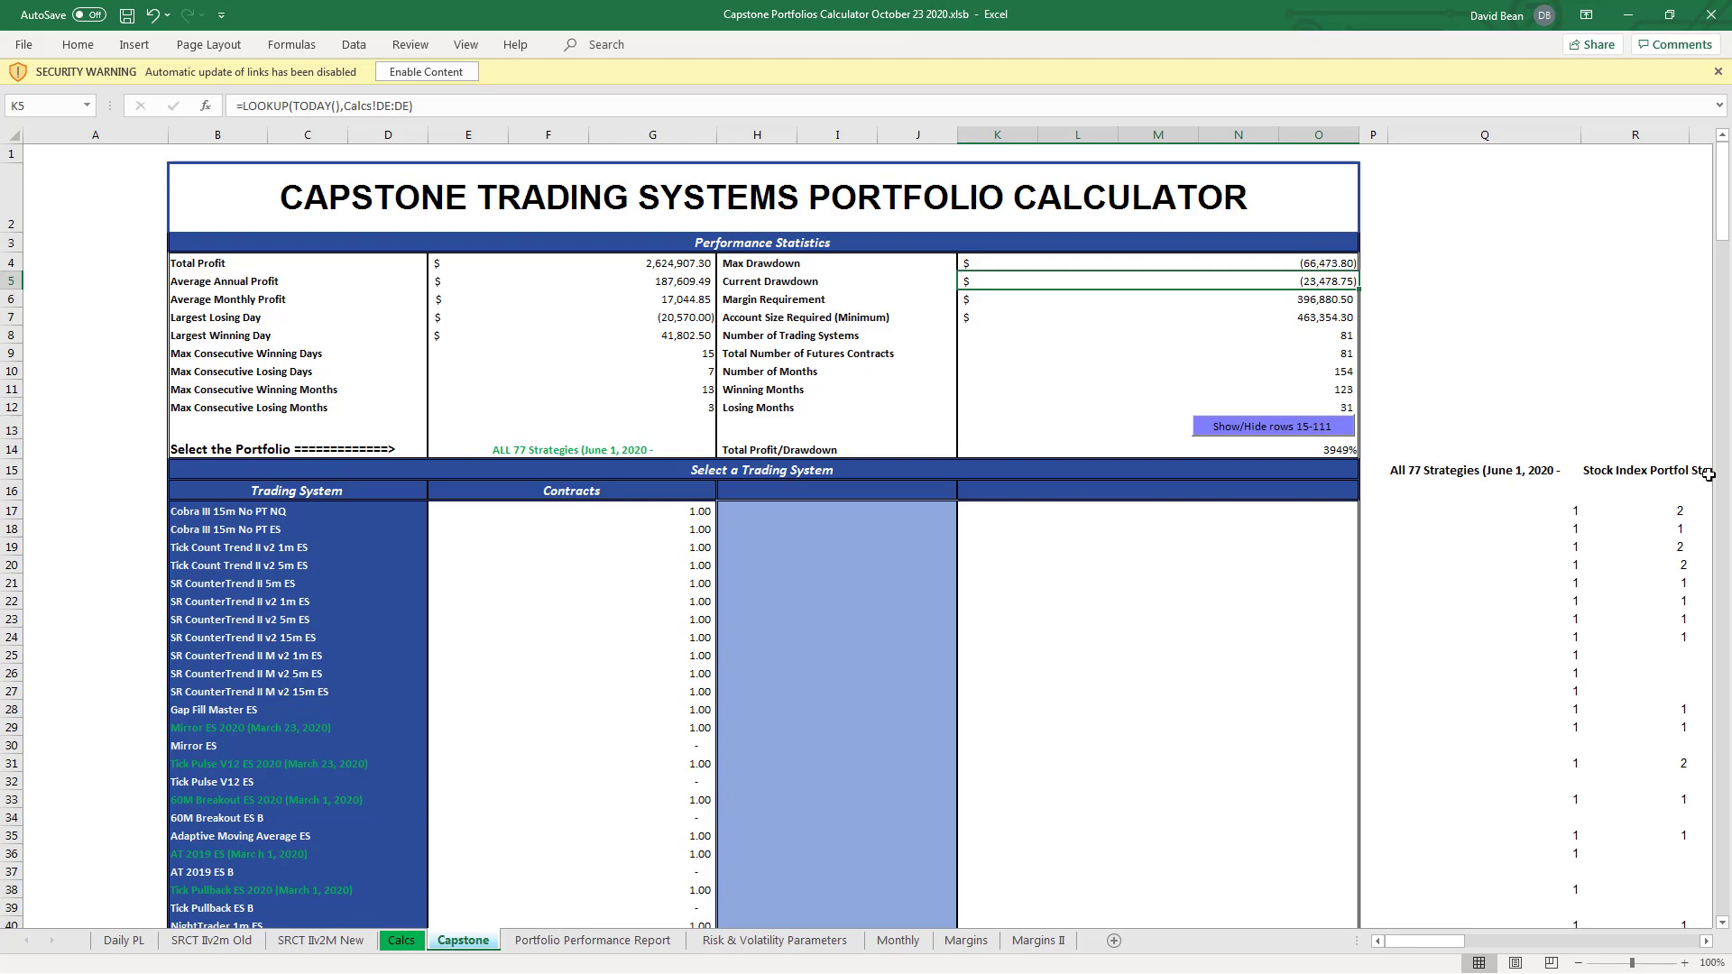
left_click_drag(1710, 214, 1687, 135)
left_click(1486, 335)
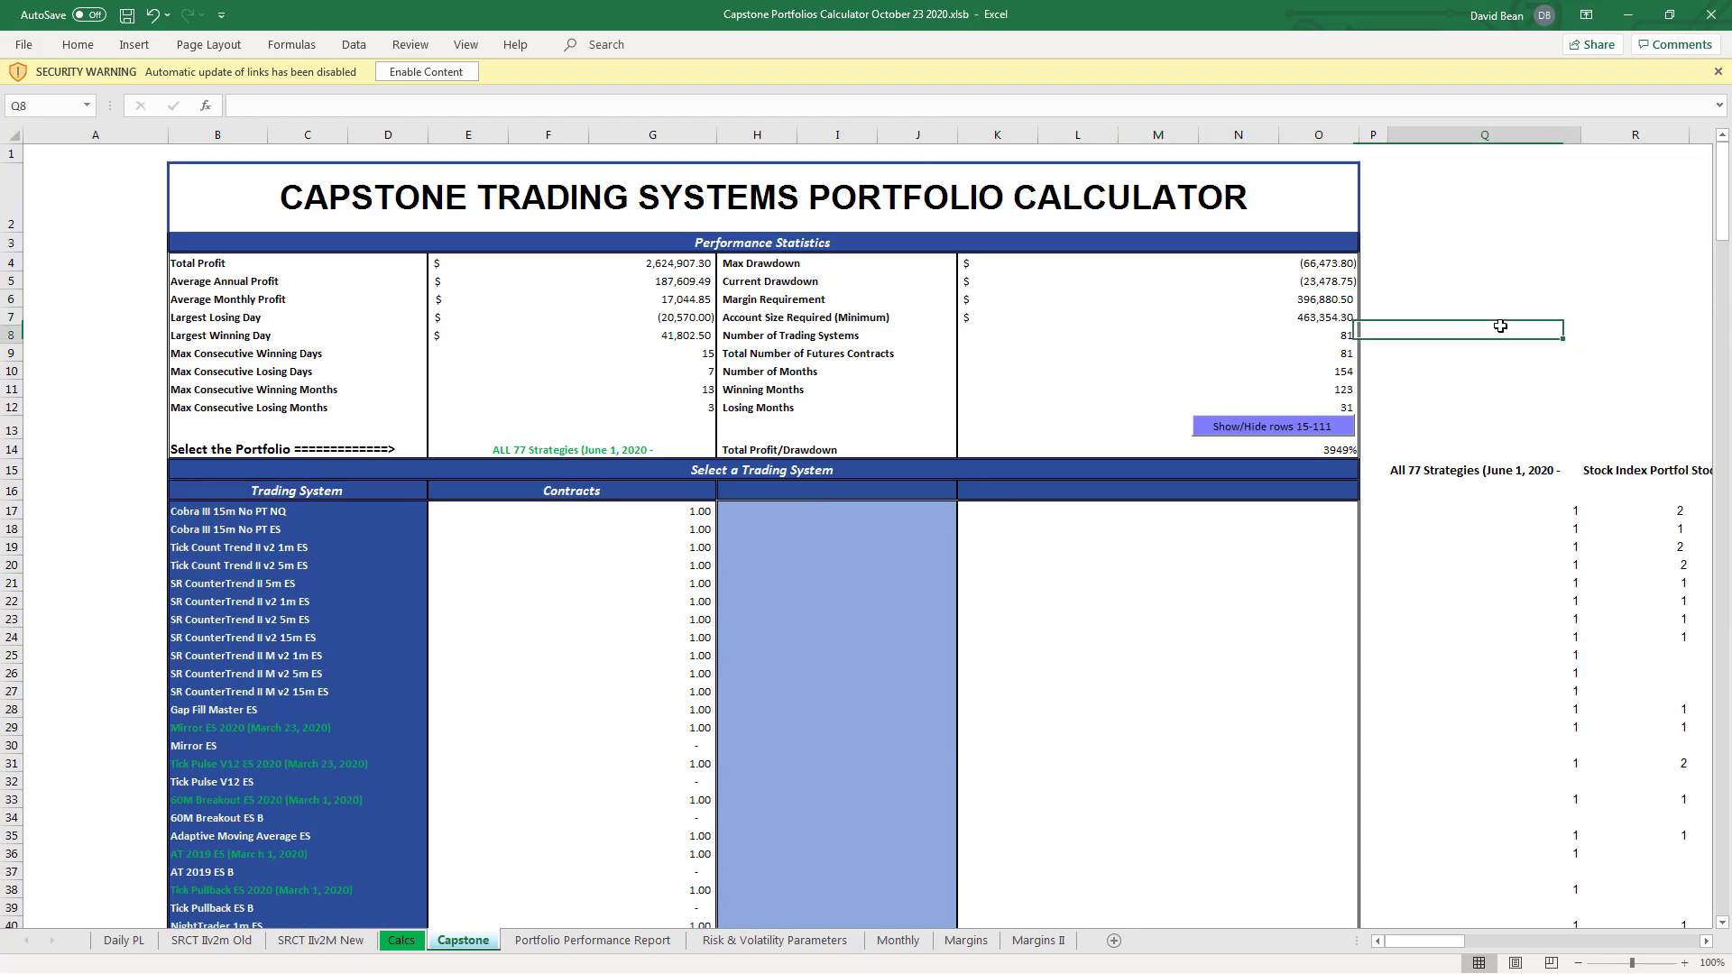
left_click(1297, 337)
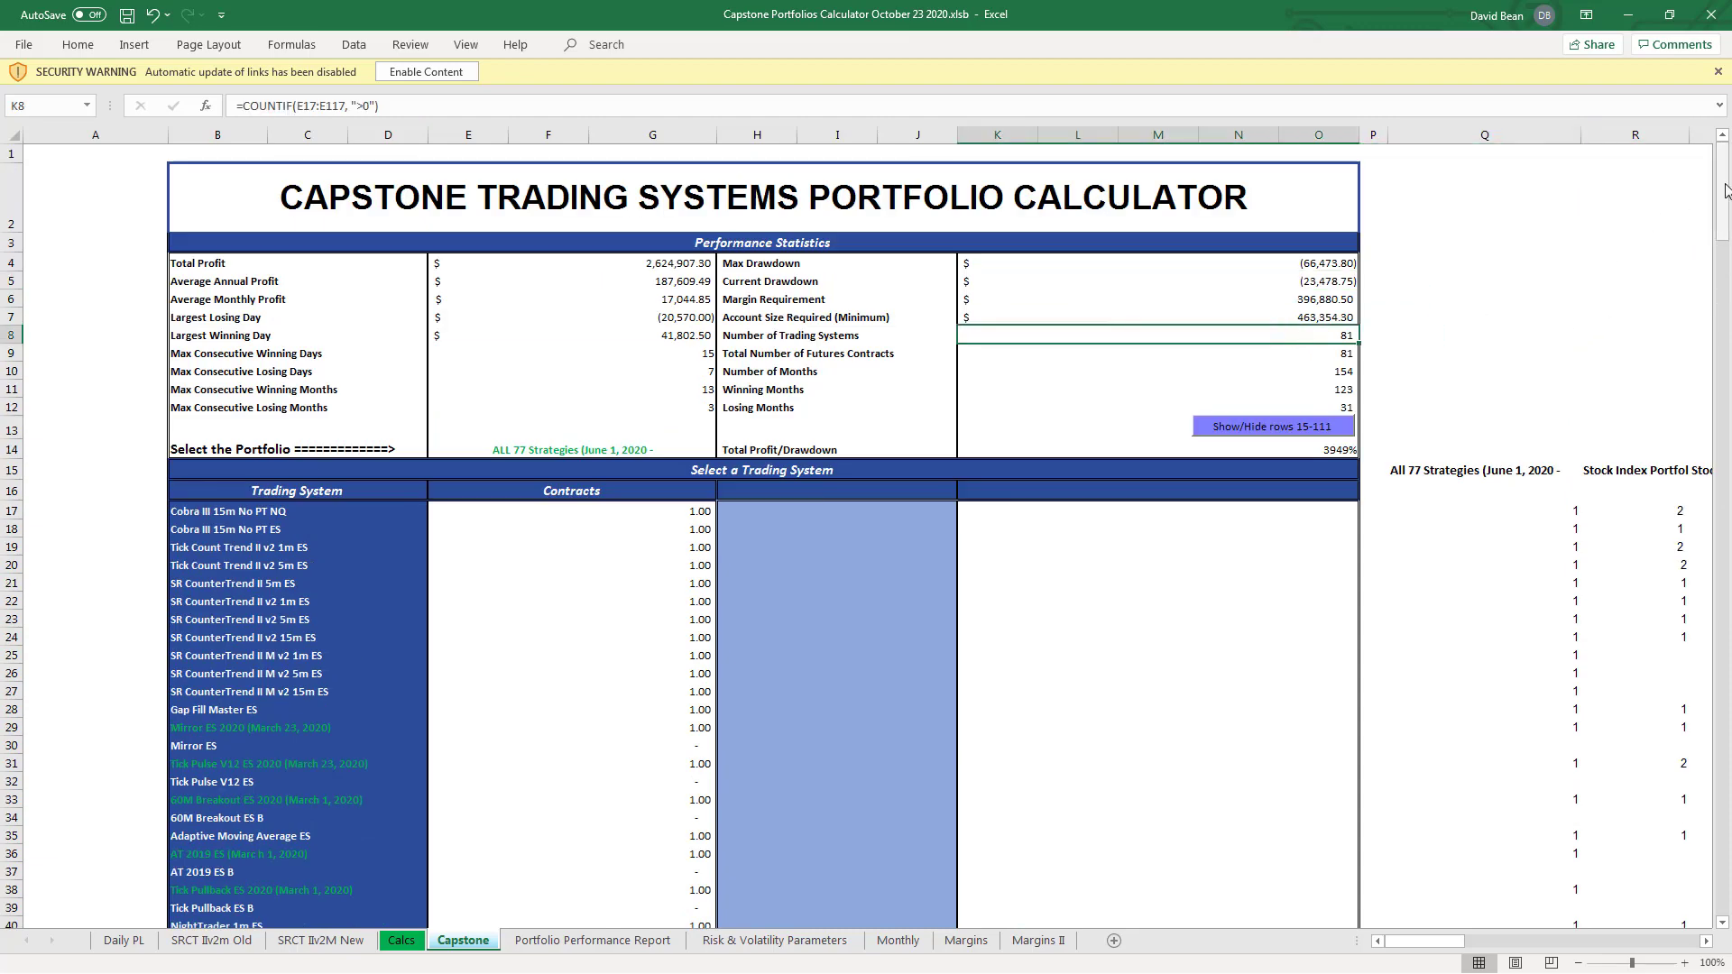
- Check the column Q contract entries from After Hours ES 2.0 to Chopper Gold and the July and May 2019 monthly results
left_click_drag(1719, 205, 1730, 688)
left_click(1553, 350)
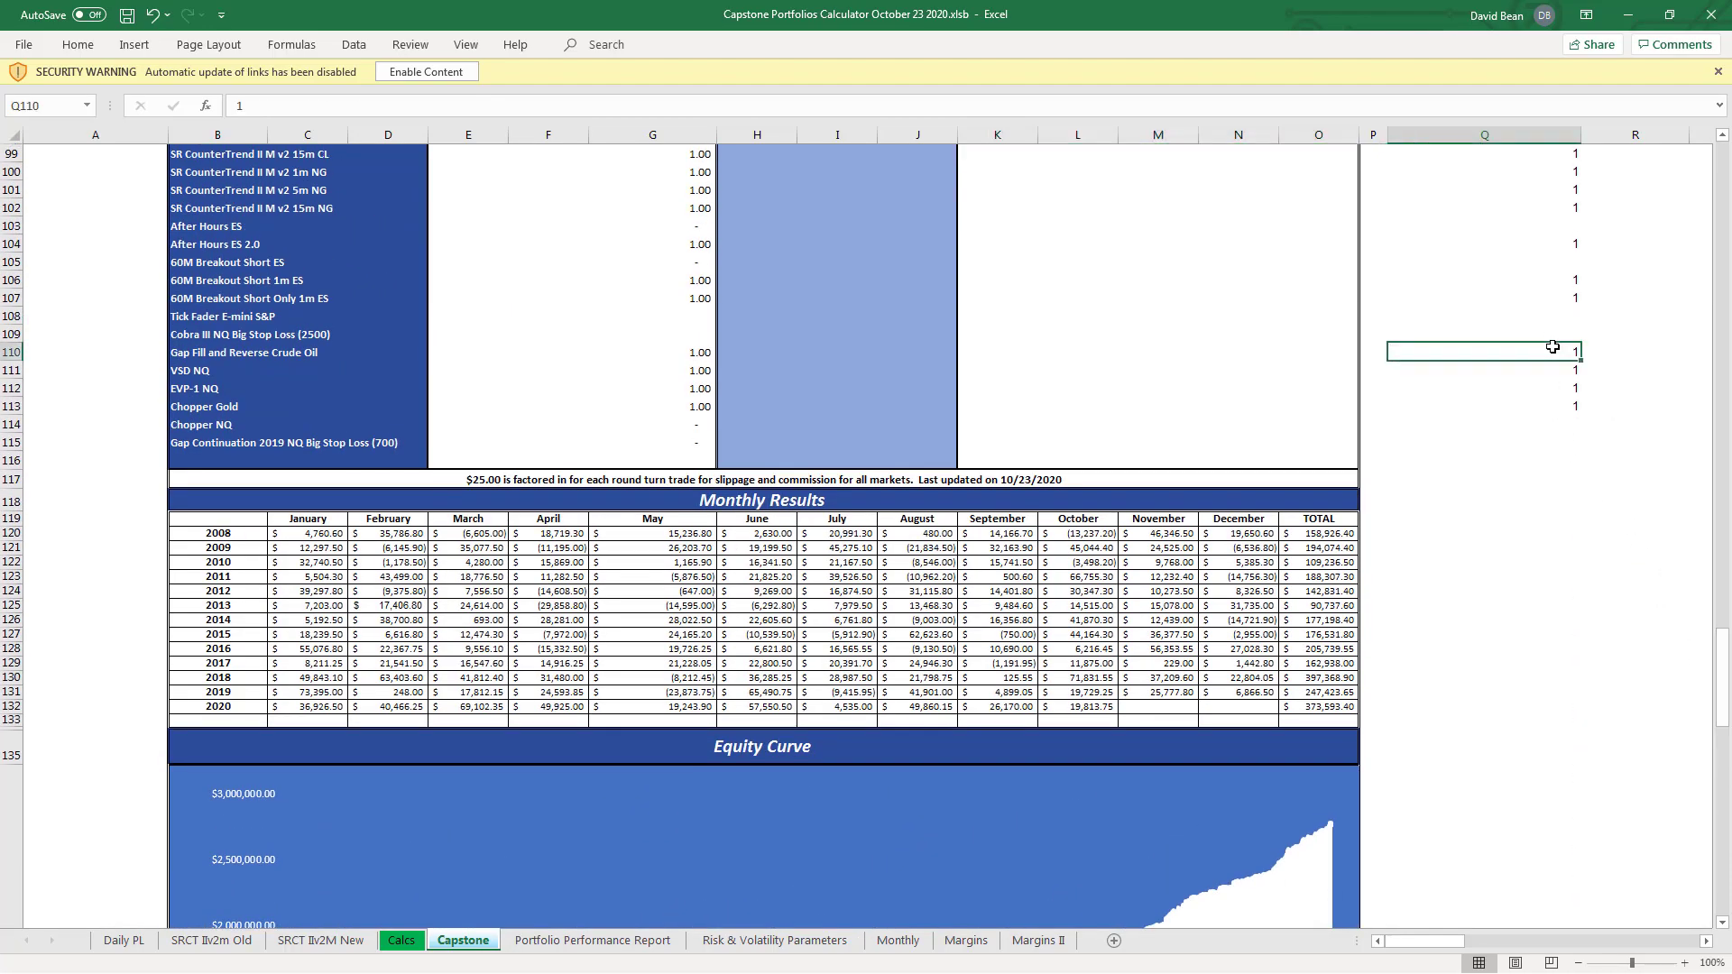
left_click(1555, 244)
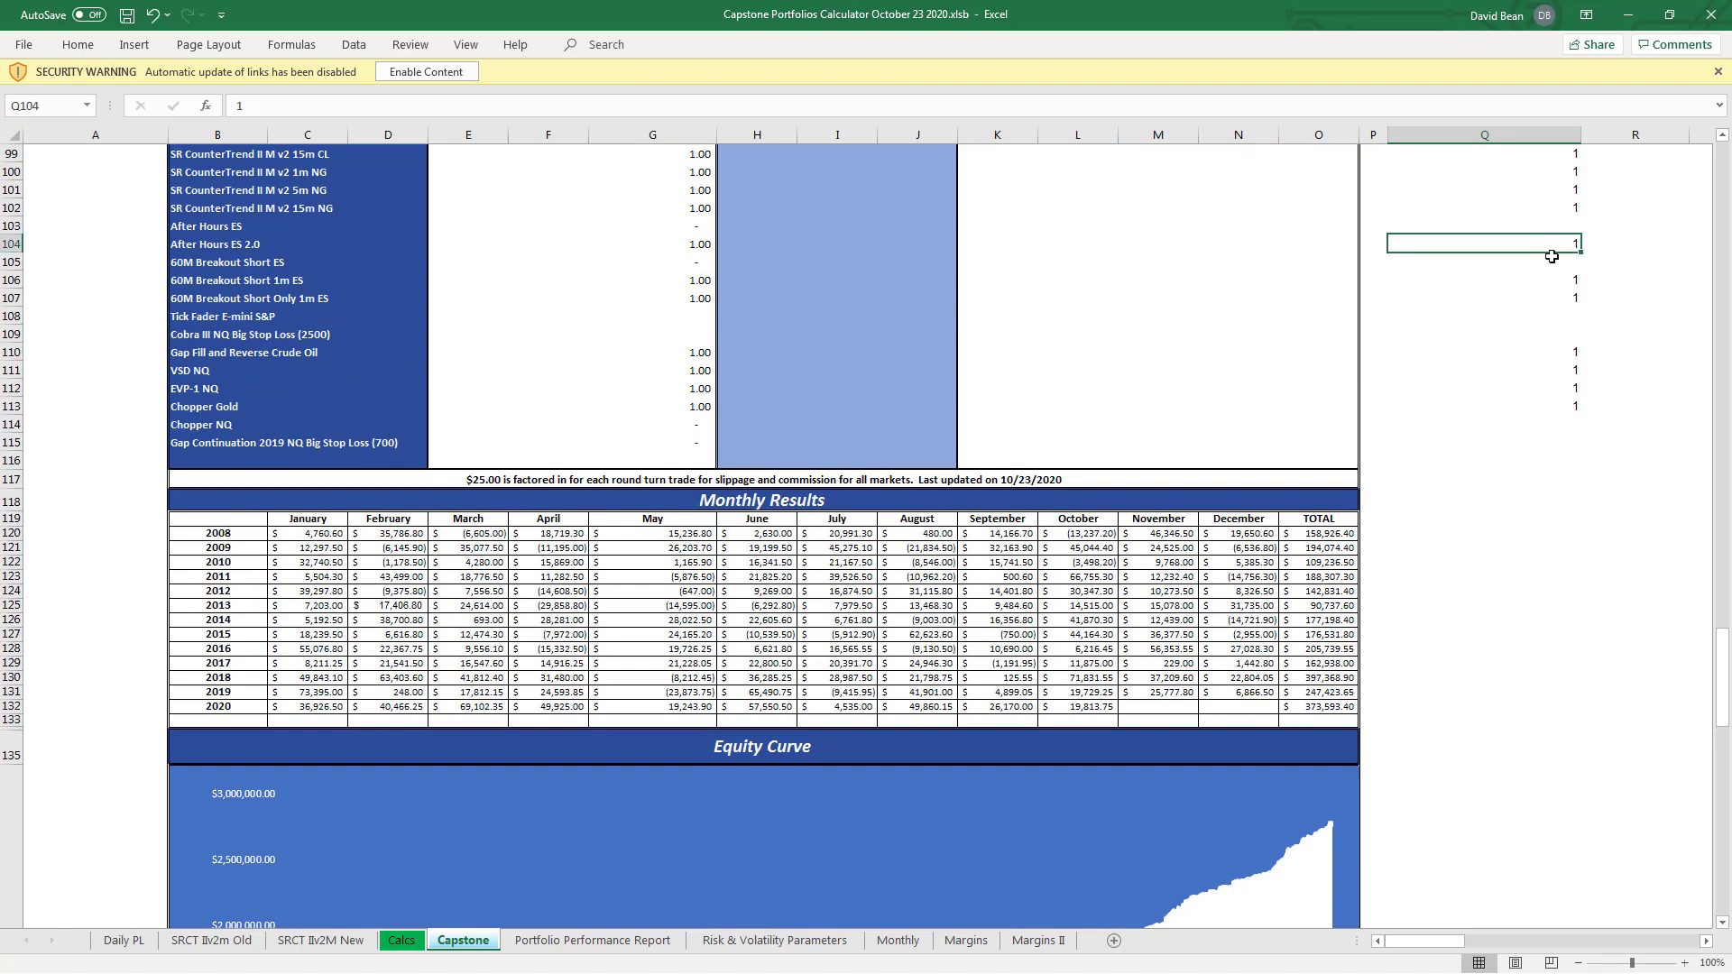
left_click(1548, 264)
left_click(1545, 283)
left_click(1549, 300)
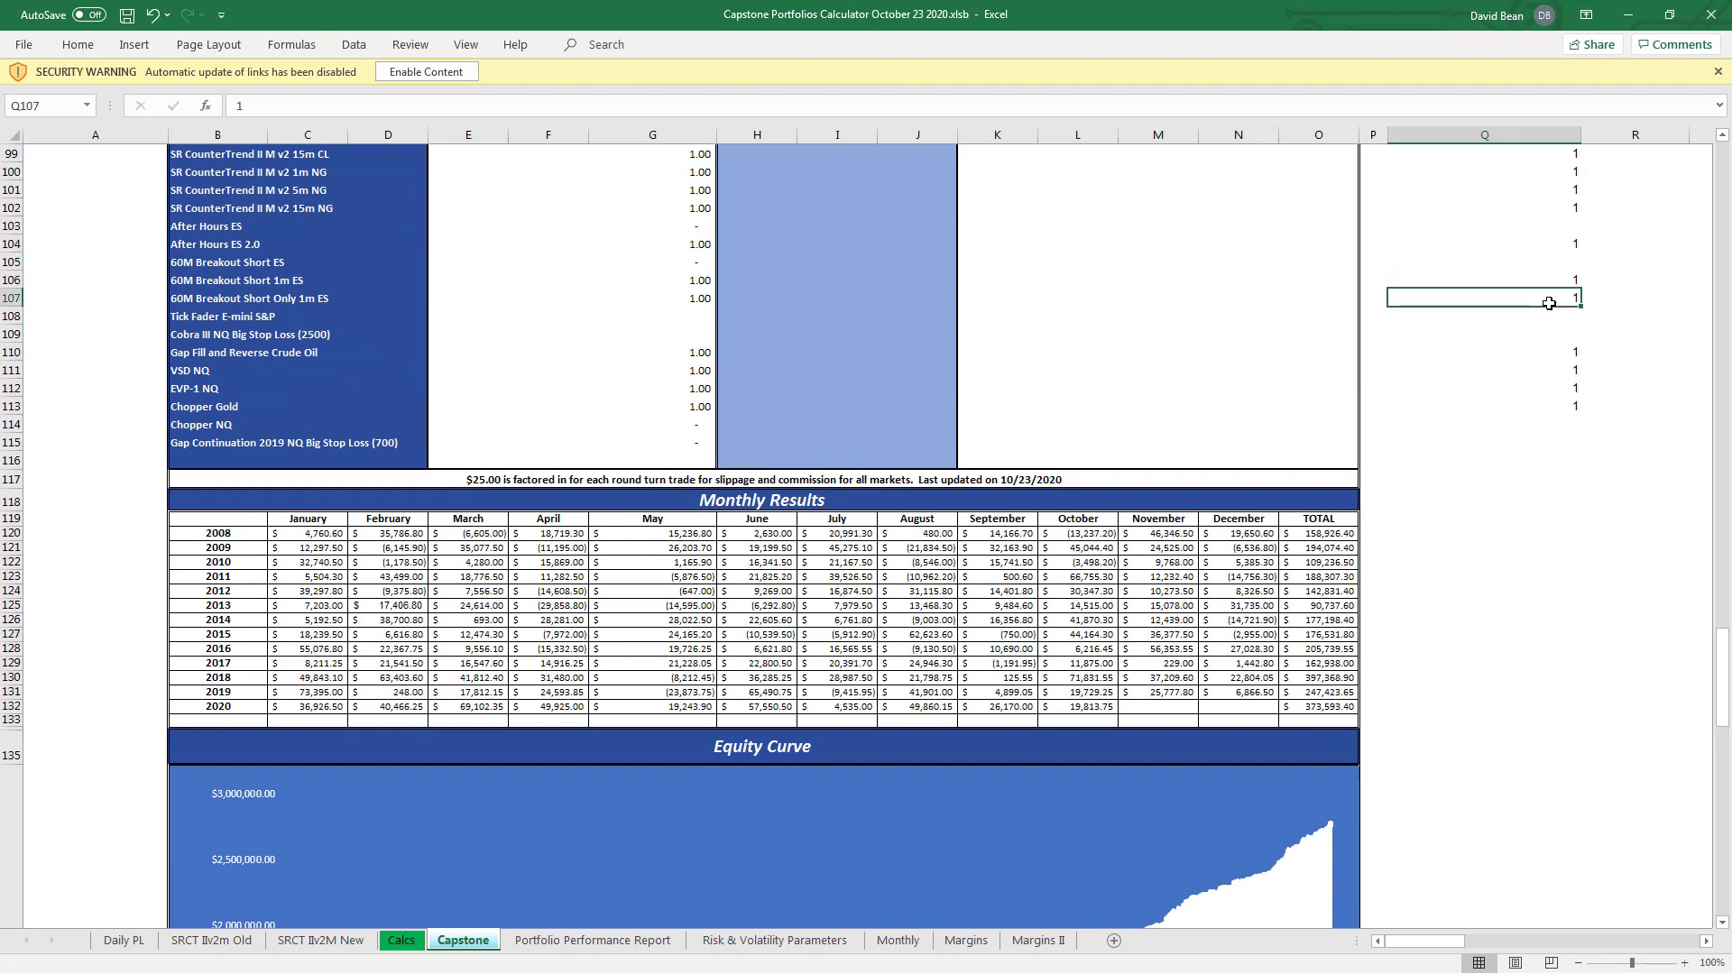
left_click(1525, 349)
left_click(1536, 370)
left_click(1546, 389)
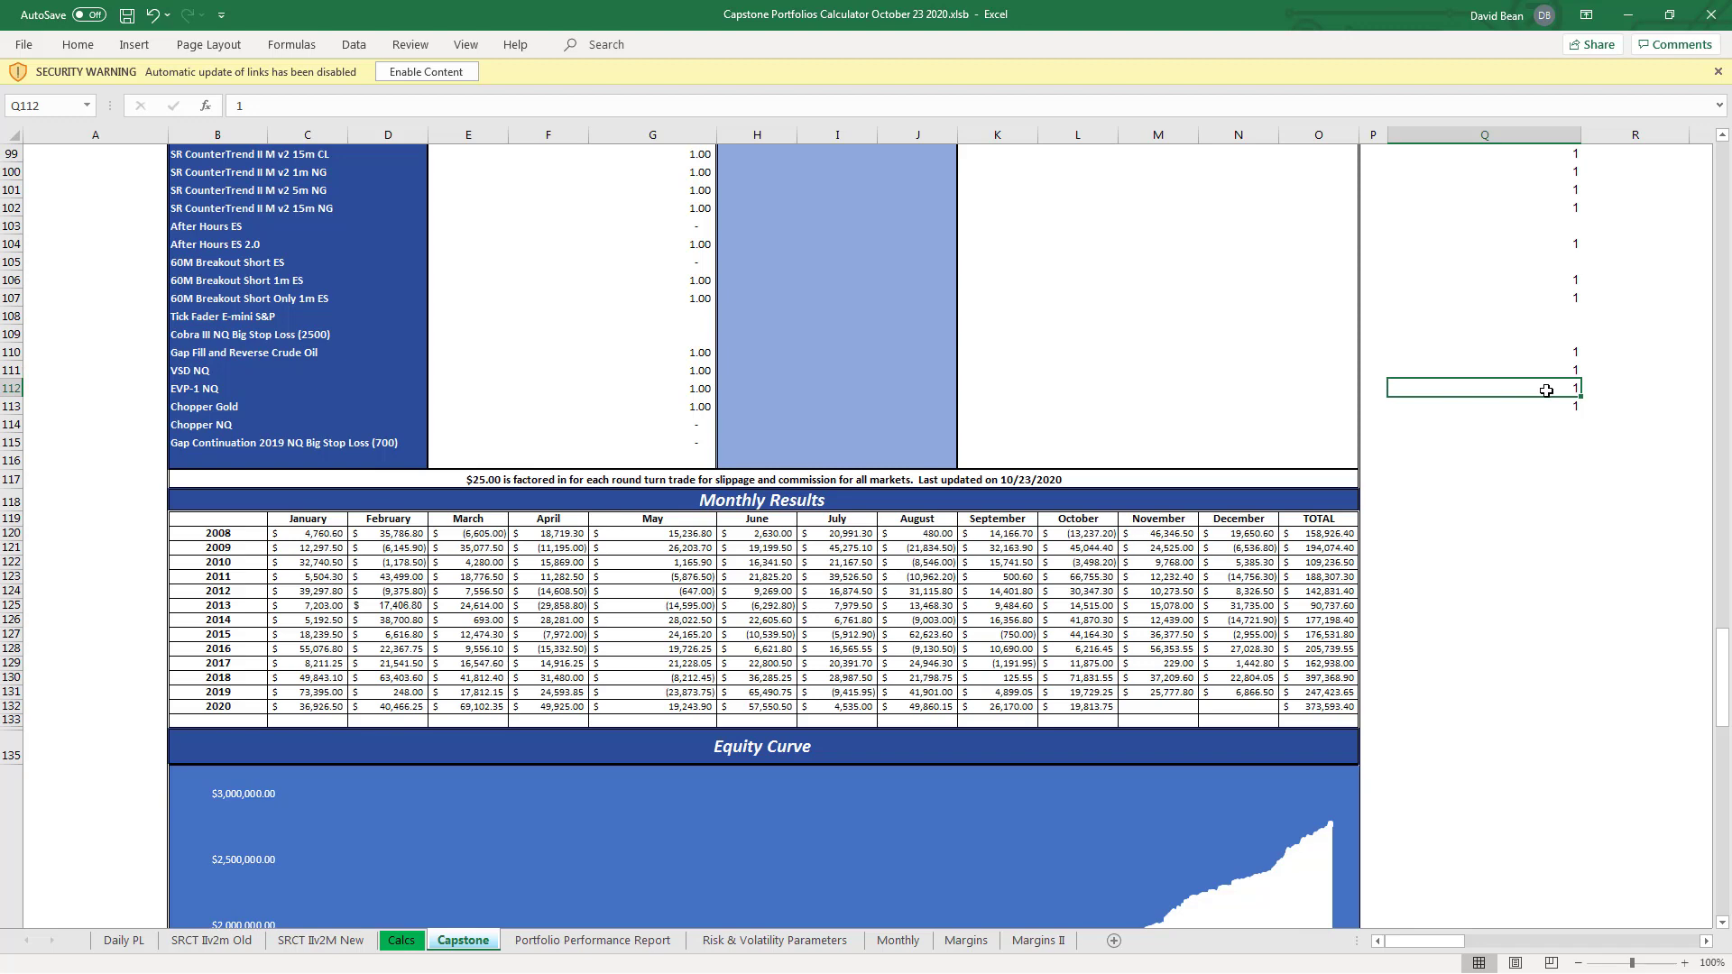
left_click(1556, 405)
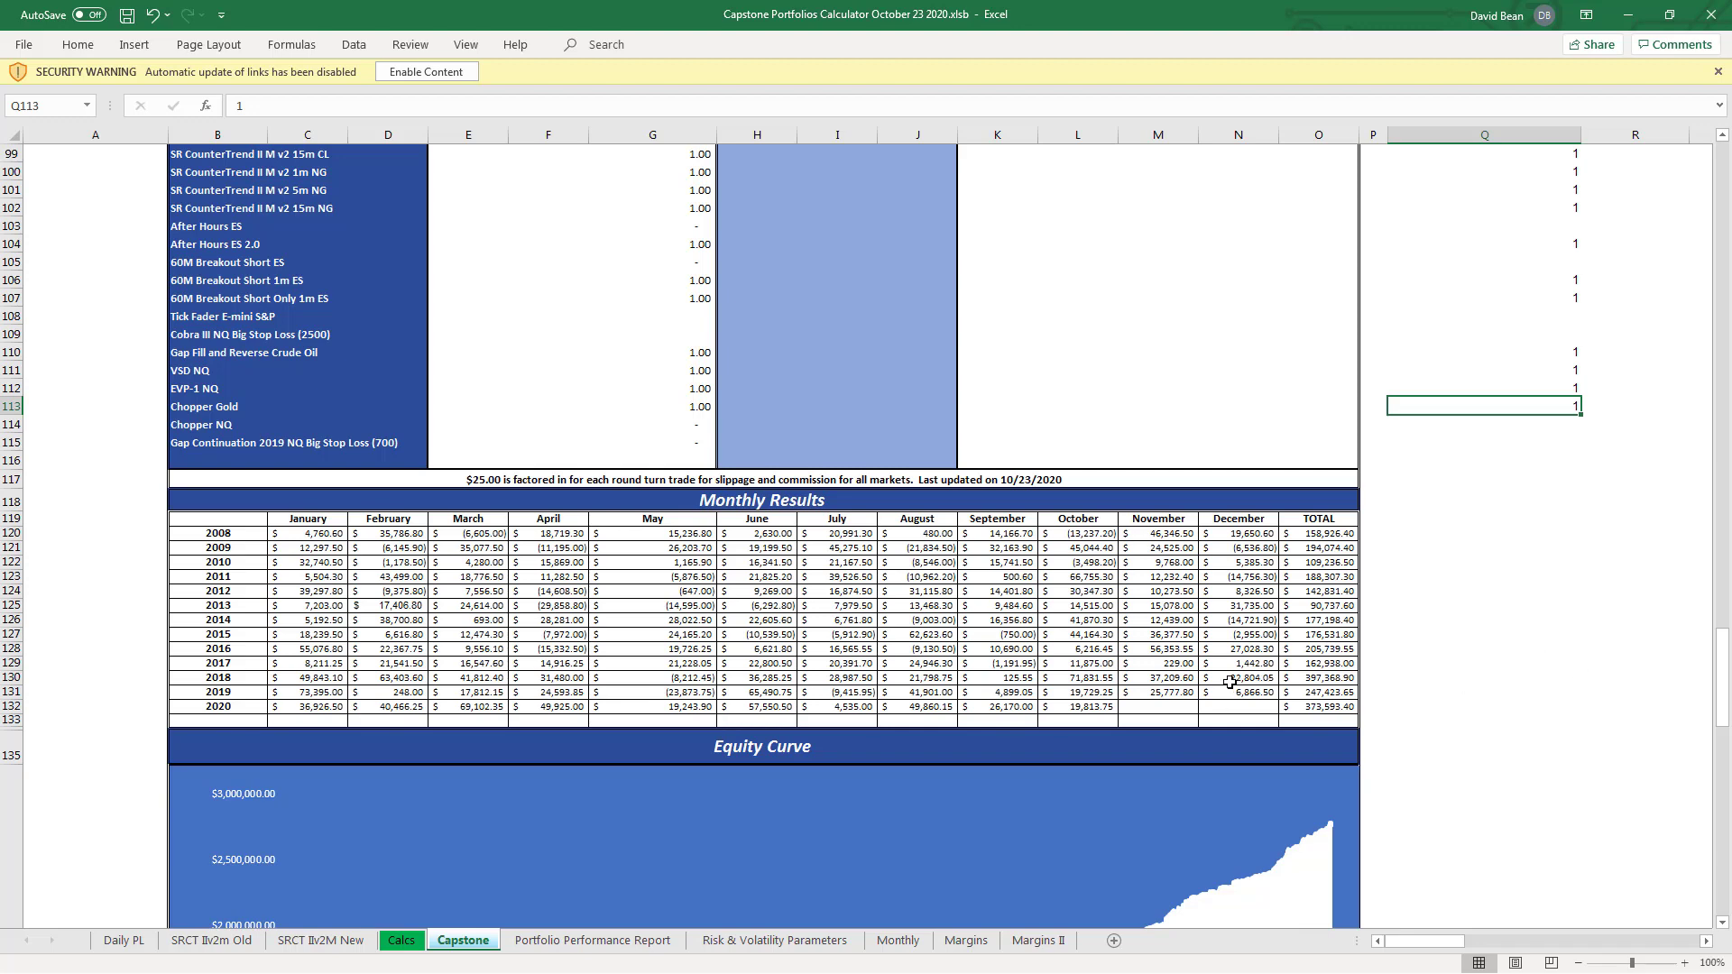
left_click(842, 691)
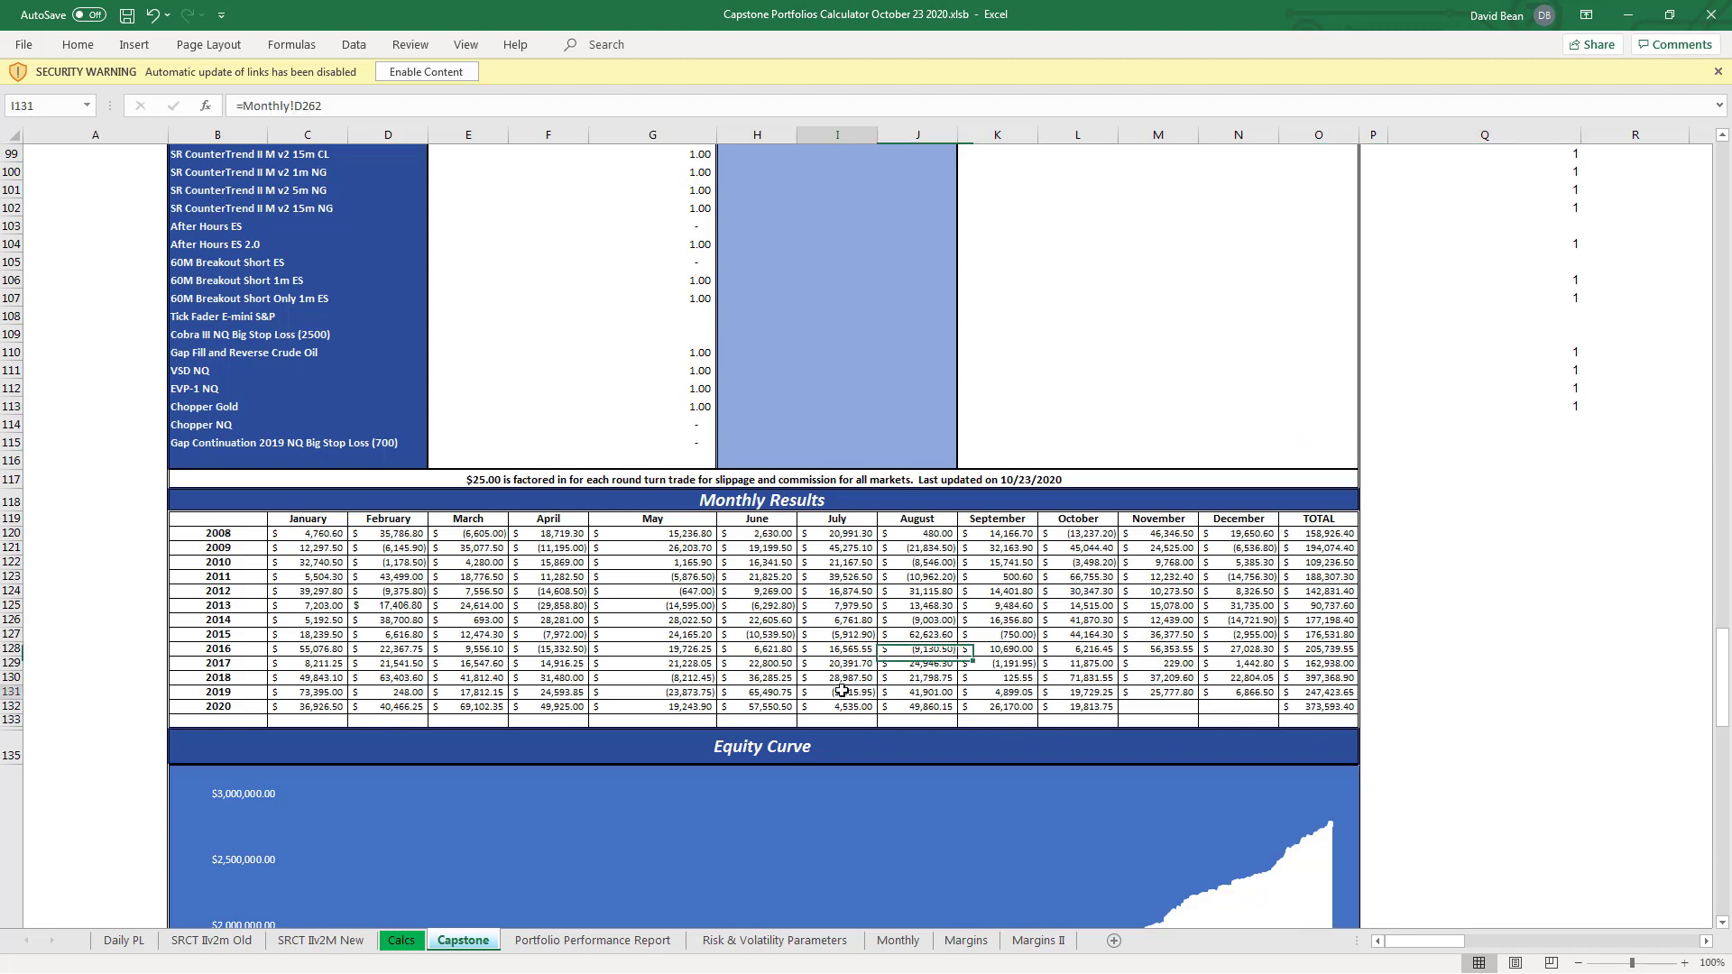
left_click(647, 698)
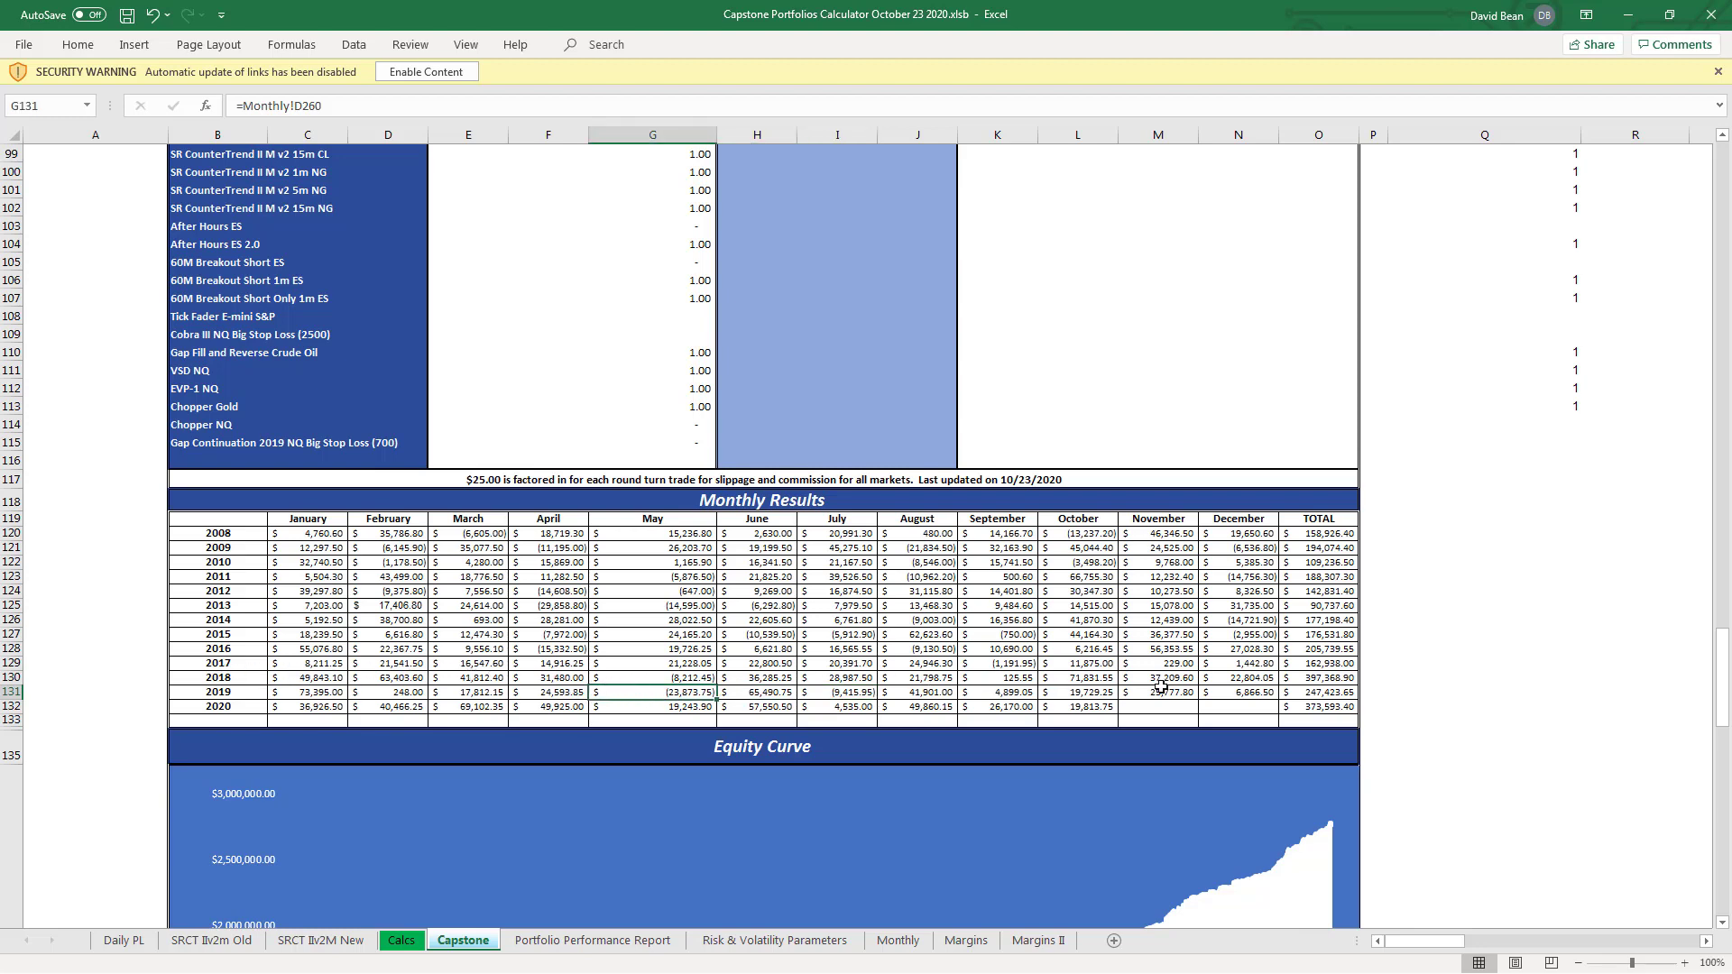
- Review the 2019 and 2020 yearly totals in the Monthly Results, along with the Equity Curve and Drawdown Curve
left_click(1313, 686)
left_click(1337, 707)
left_click(1516, 519)
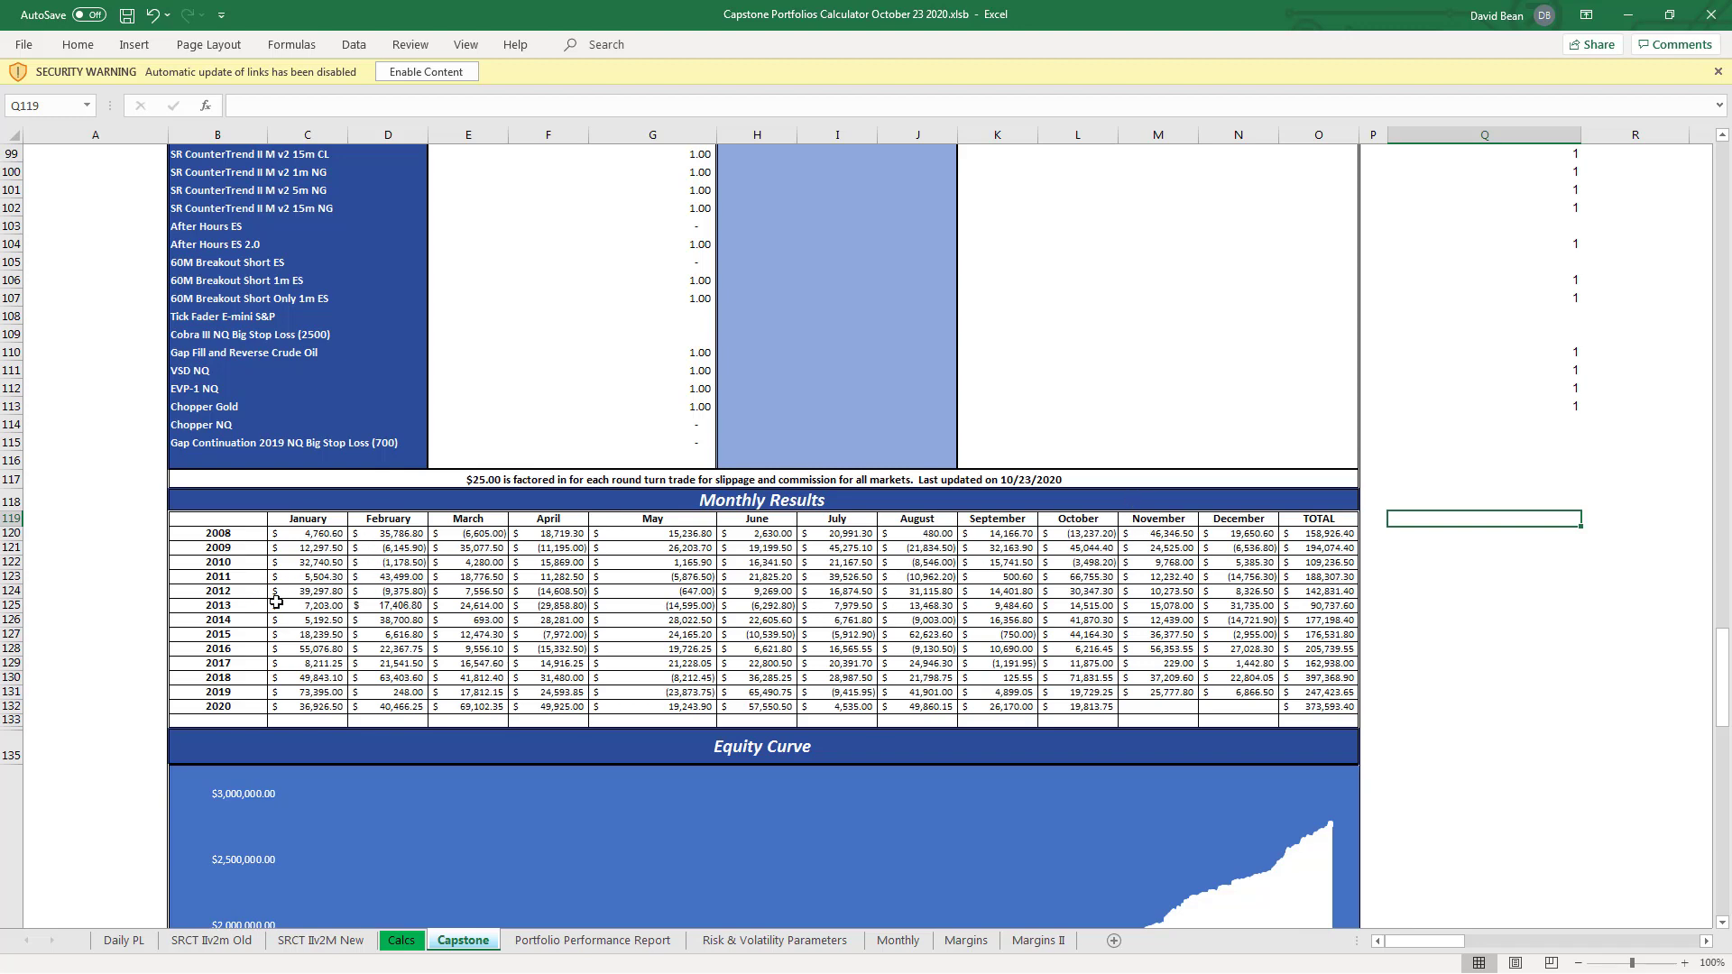
left_click_drag(1724, 681, 1723, 832)
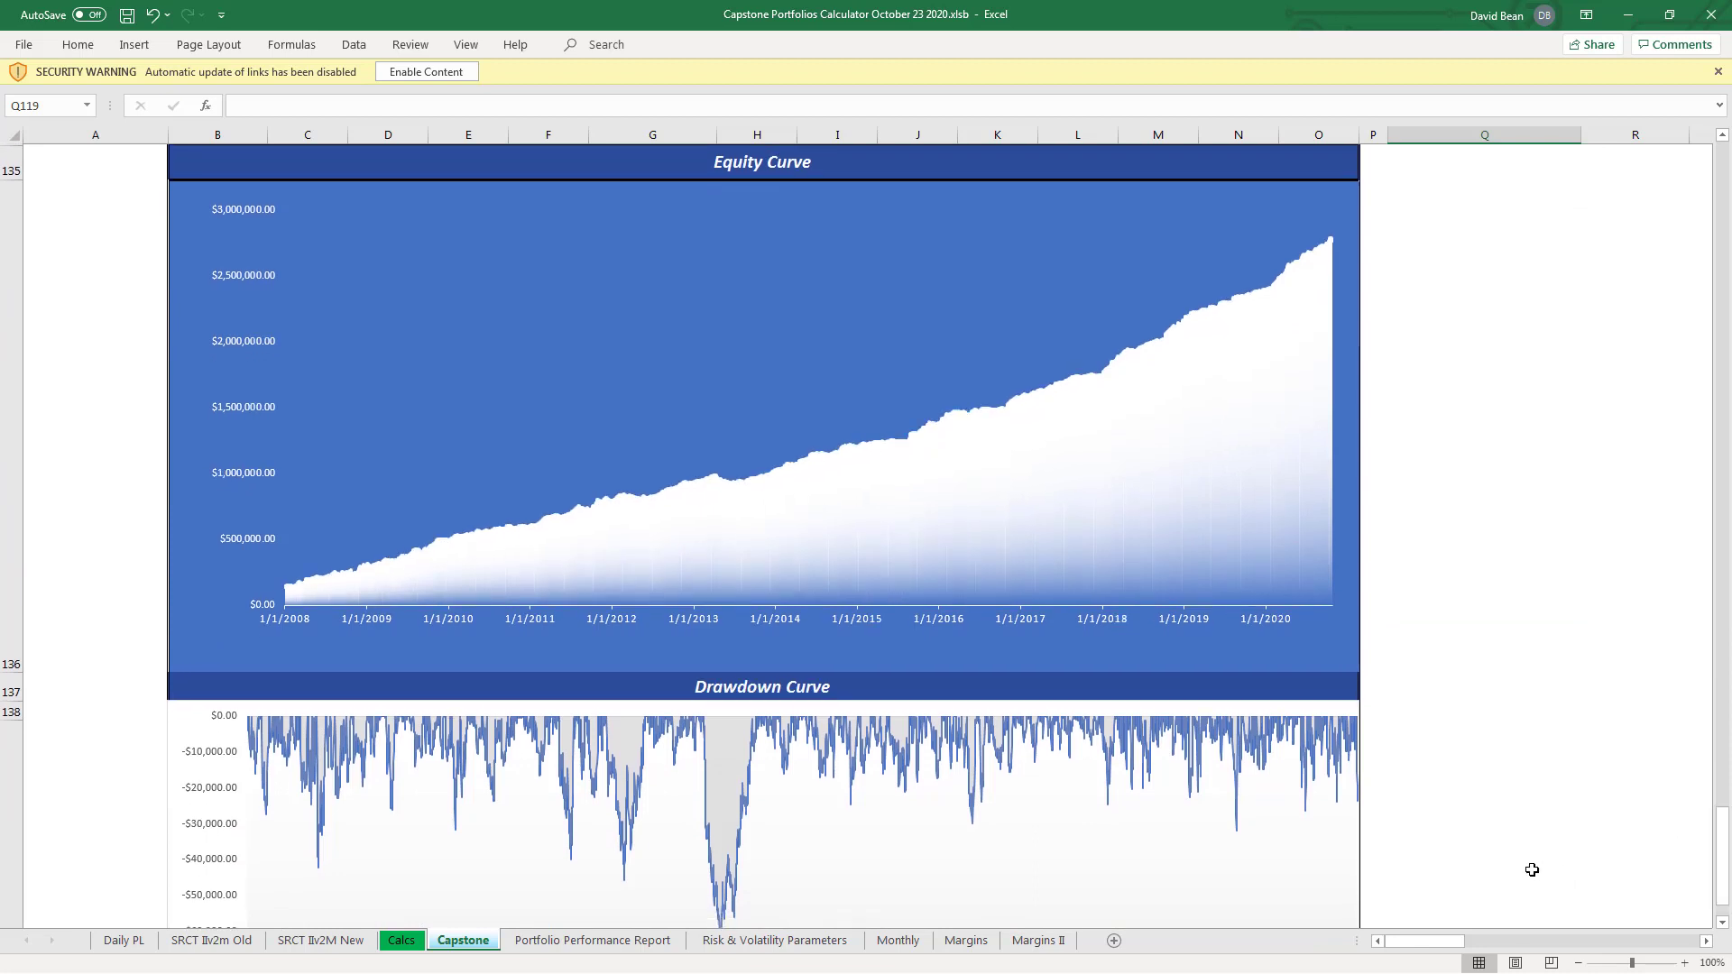
left_click(1360, 805)
left_click(1597, 746)
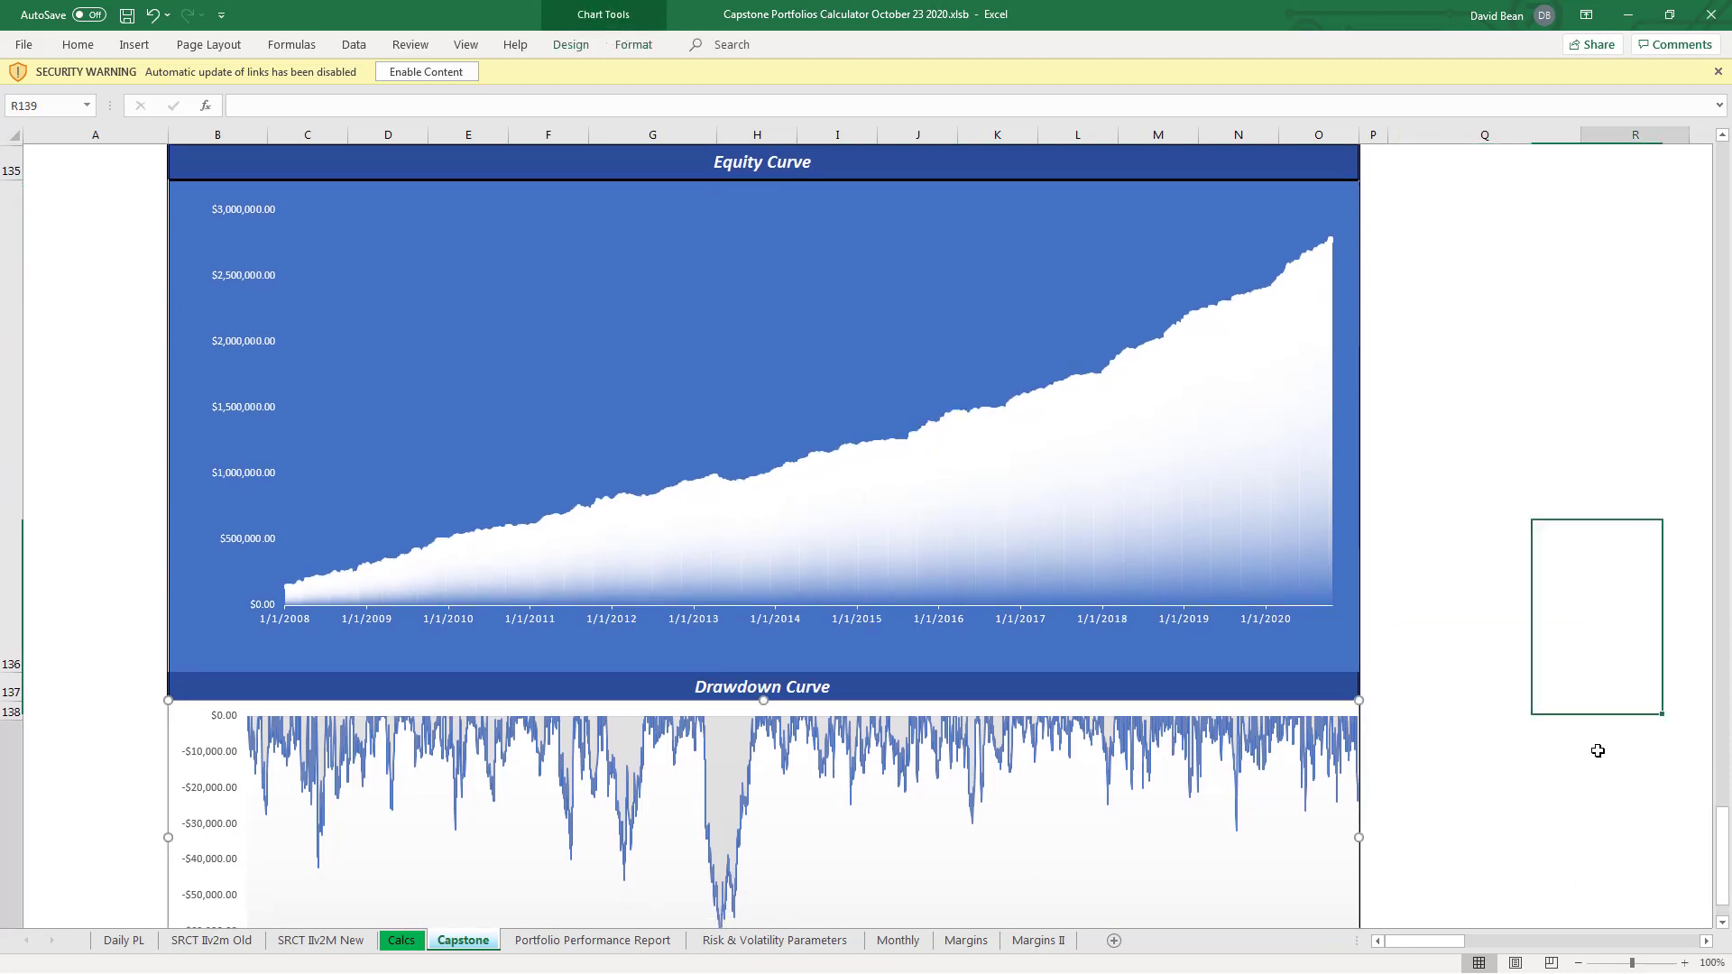
- Check the Chopper Gold row in the trading system list against the Monthly Results table
left_click_drag(1724, 831, 1724, 585)
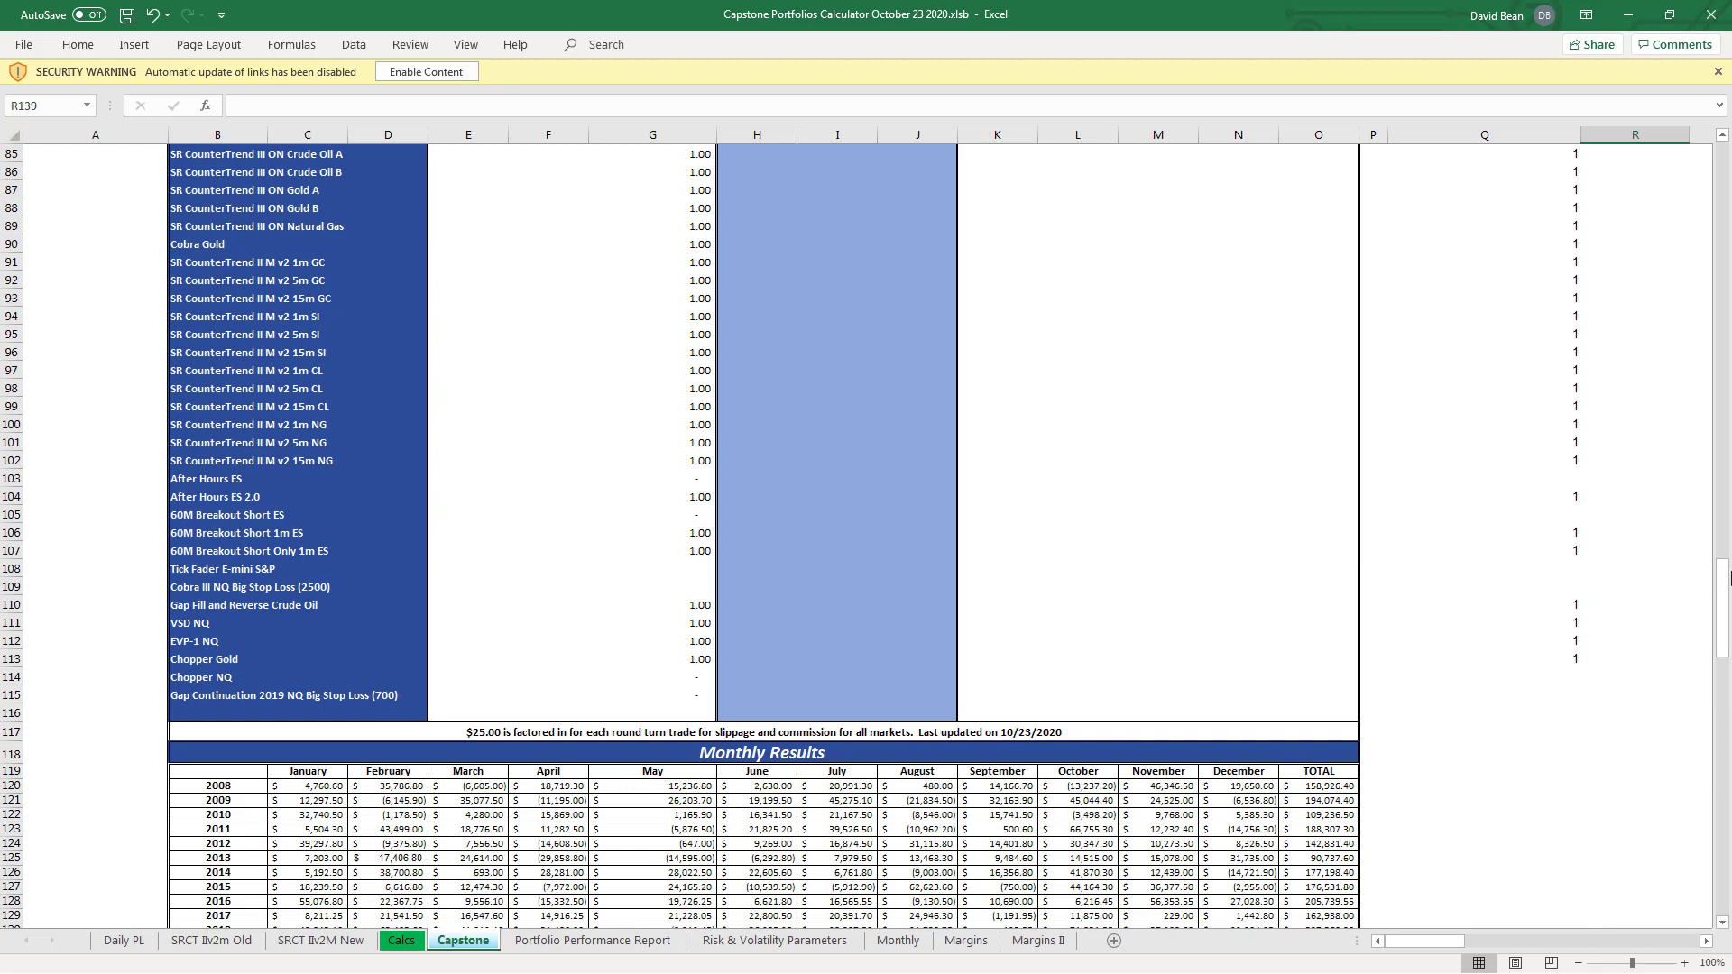
left_click(1724, 582)
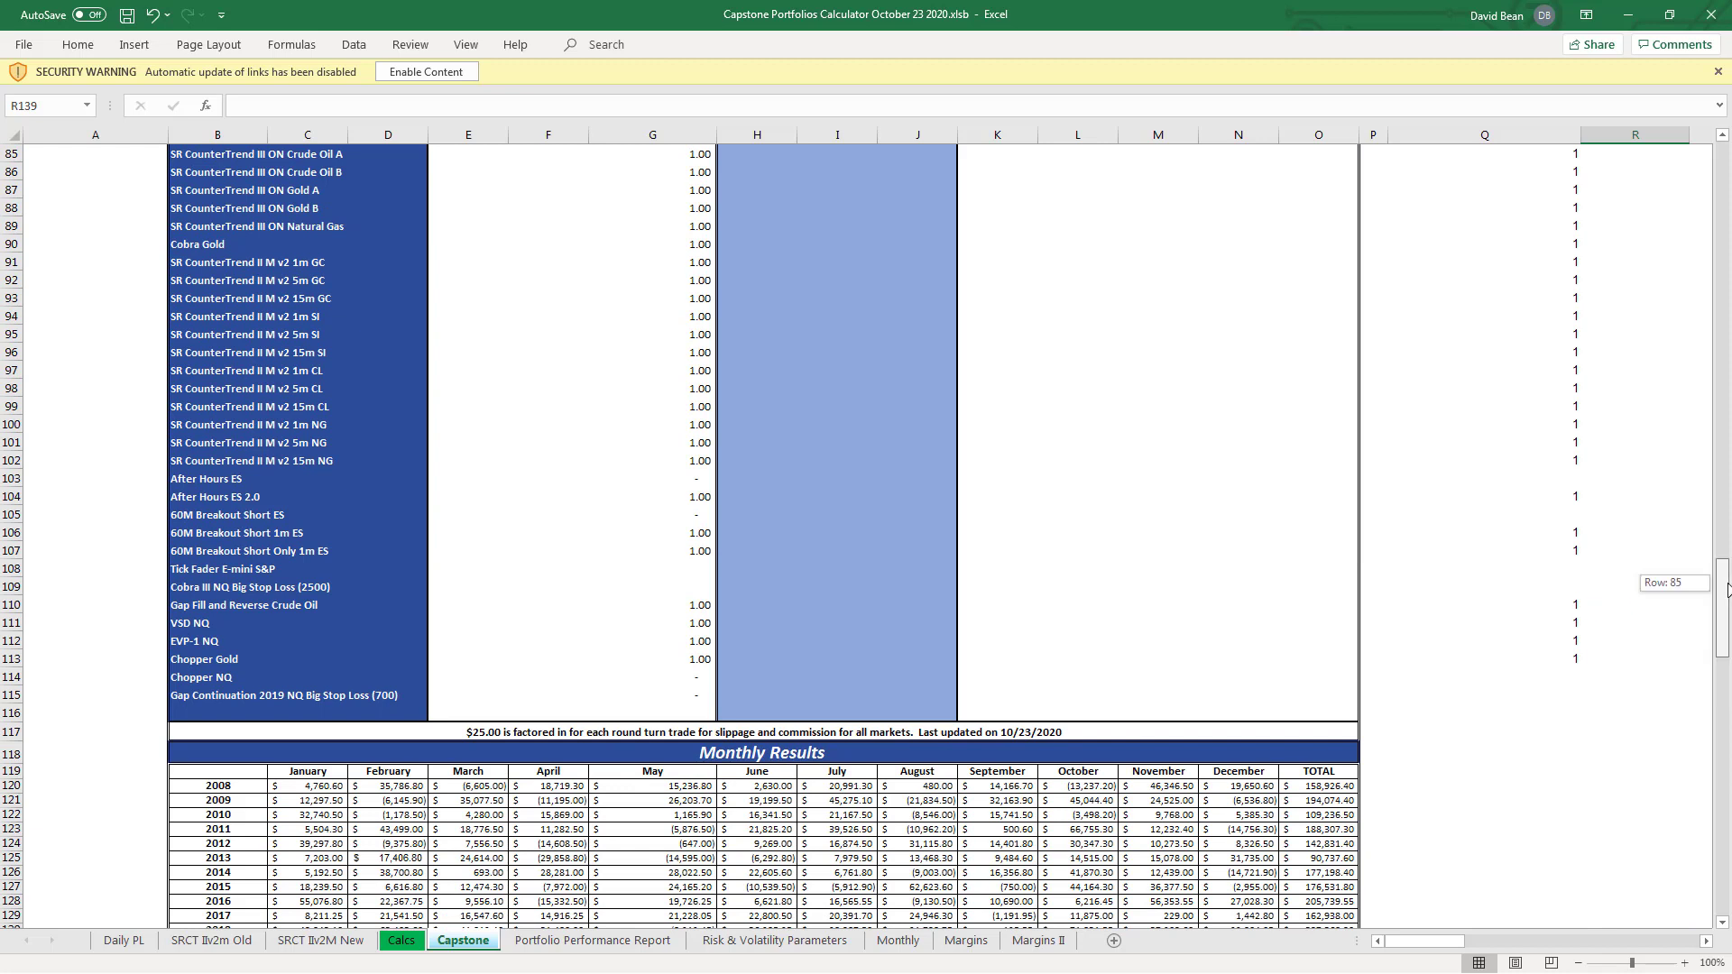
left_click(211, 664)
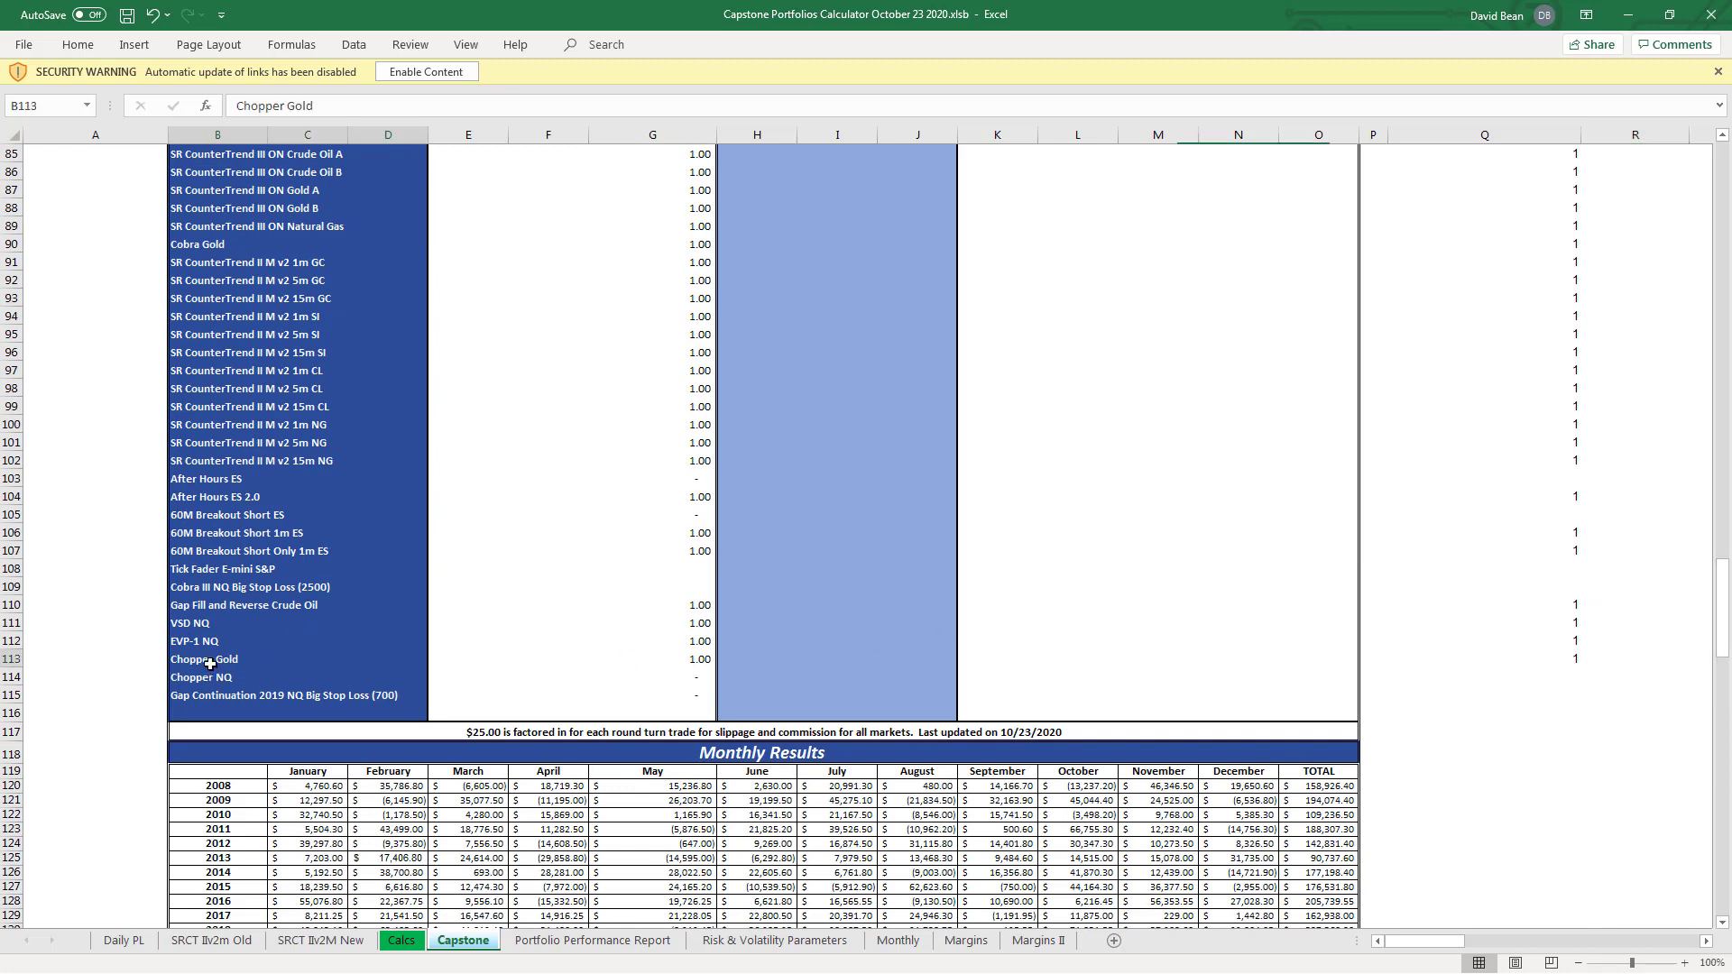
left_click(7, 659)
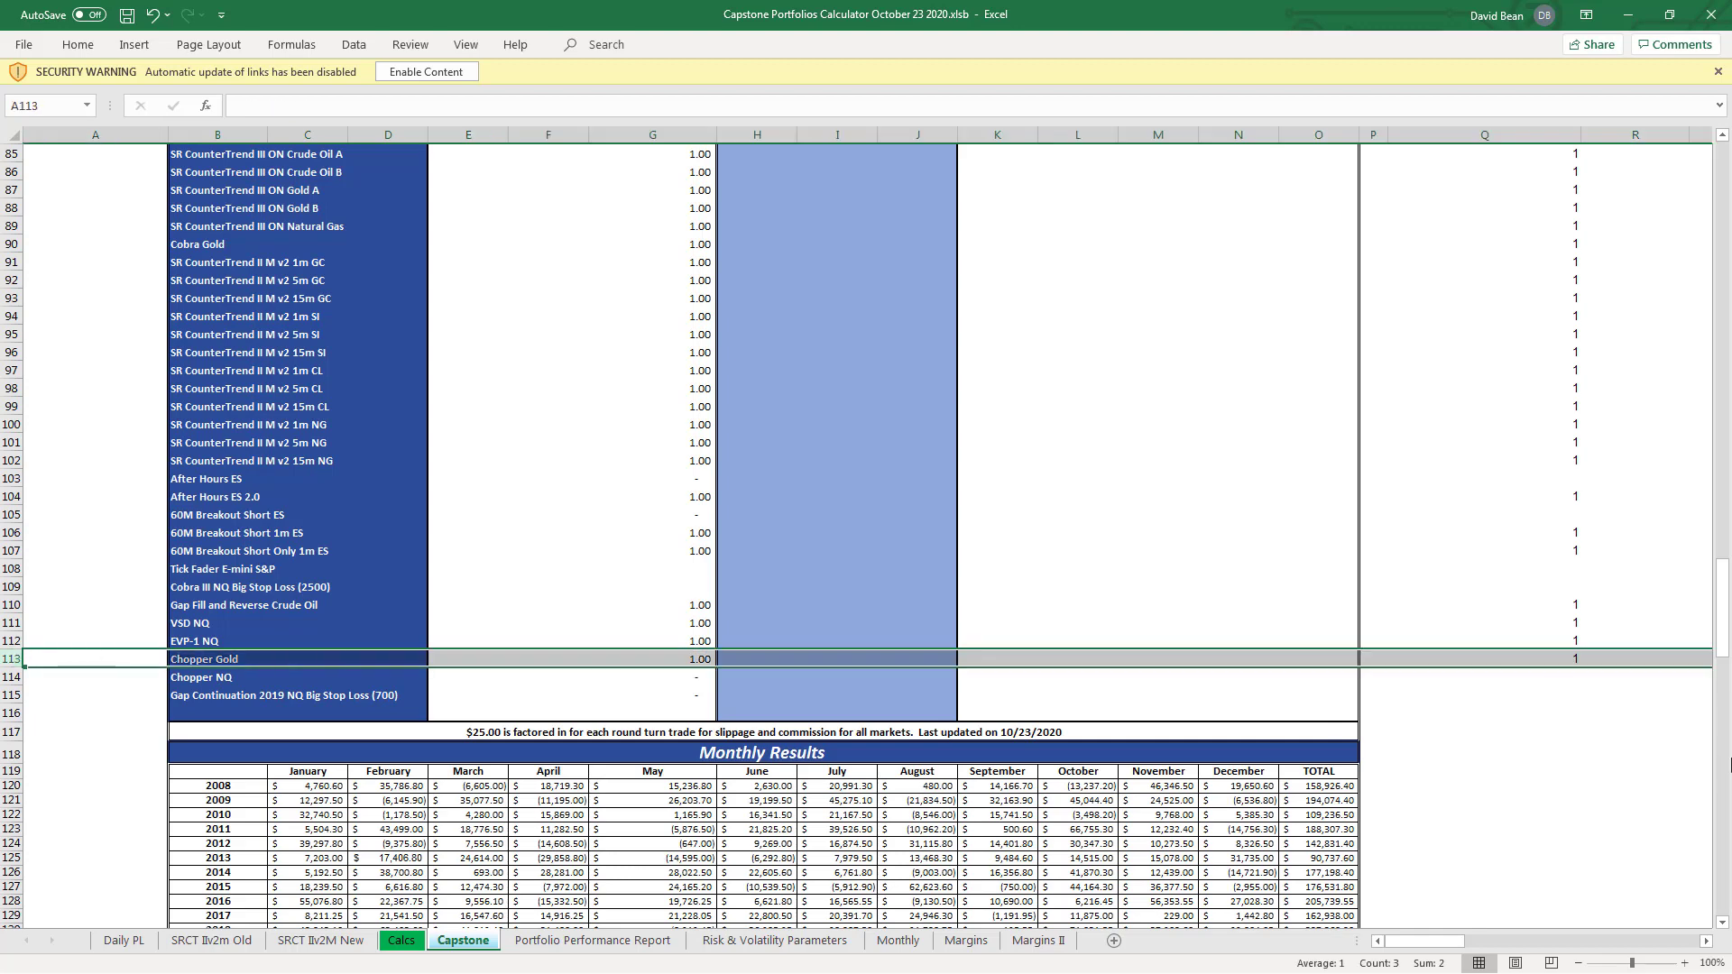
left_click(1624, 785)
left_click_drag(1724, 591, 1725, 686)
left_click(1545, 585)
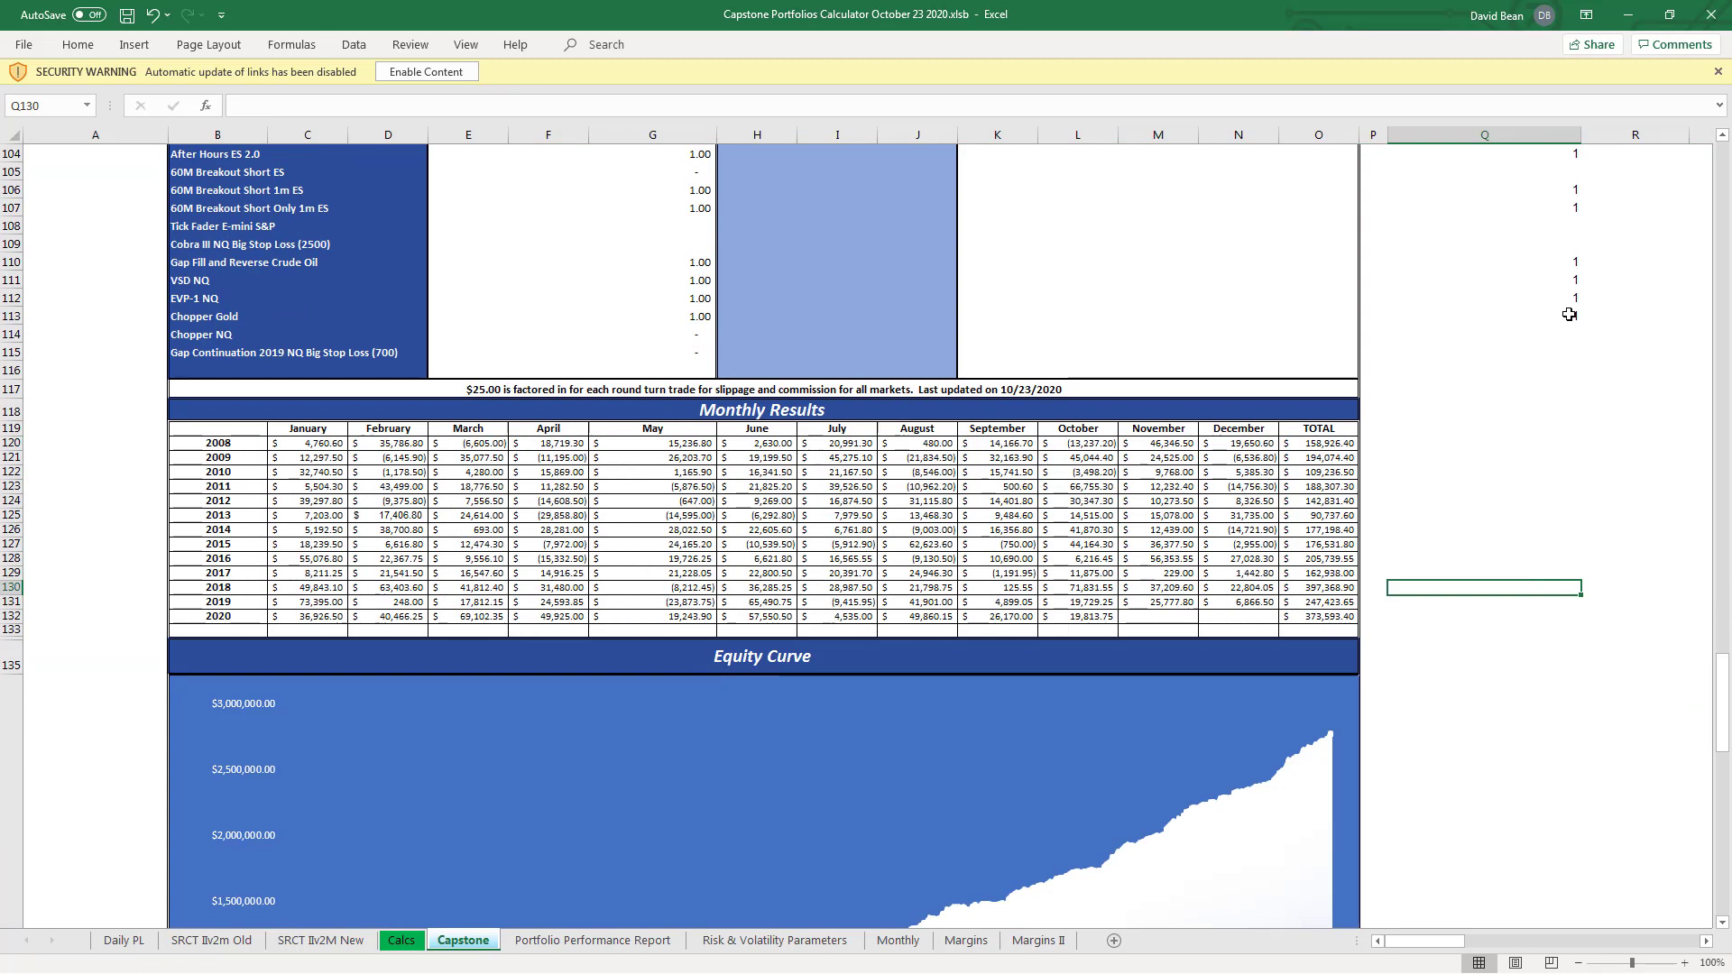
- Clear the column Q contract entries for VSD NQ, EVP-1 NQ, Chopper Gold and 60M Breakout Short Only 1m ES
mouse_move(1724, 691)
left_mouse_down()
mouse_move(1724, 726)
mouse_move(1724, 681)
left_mouse_up()
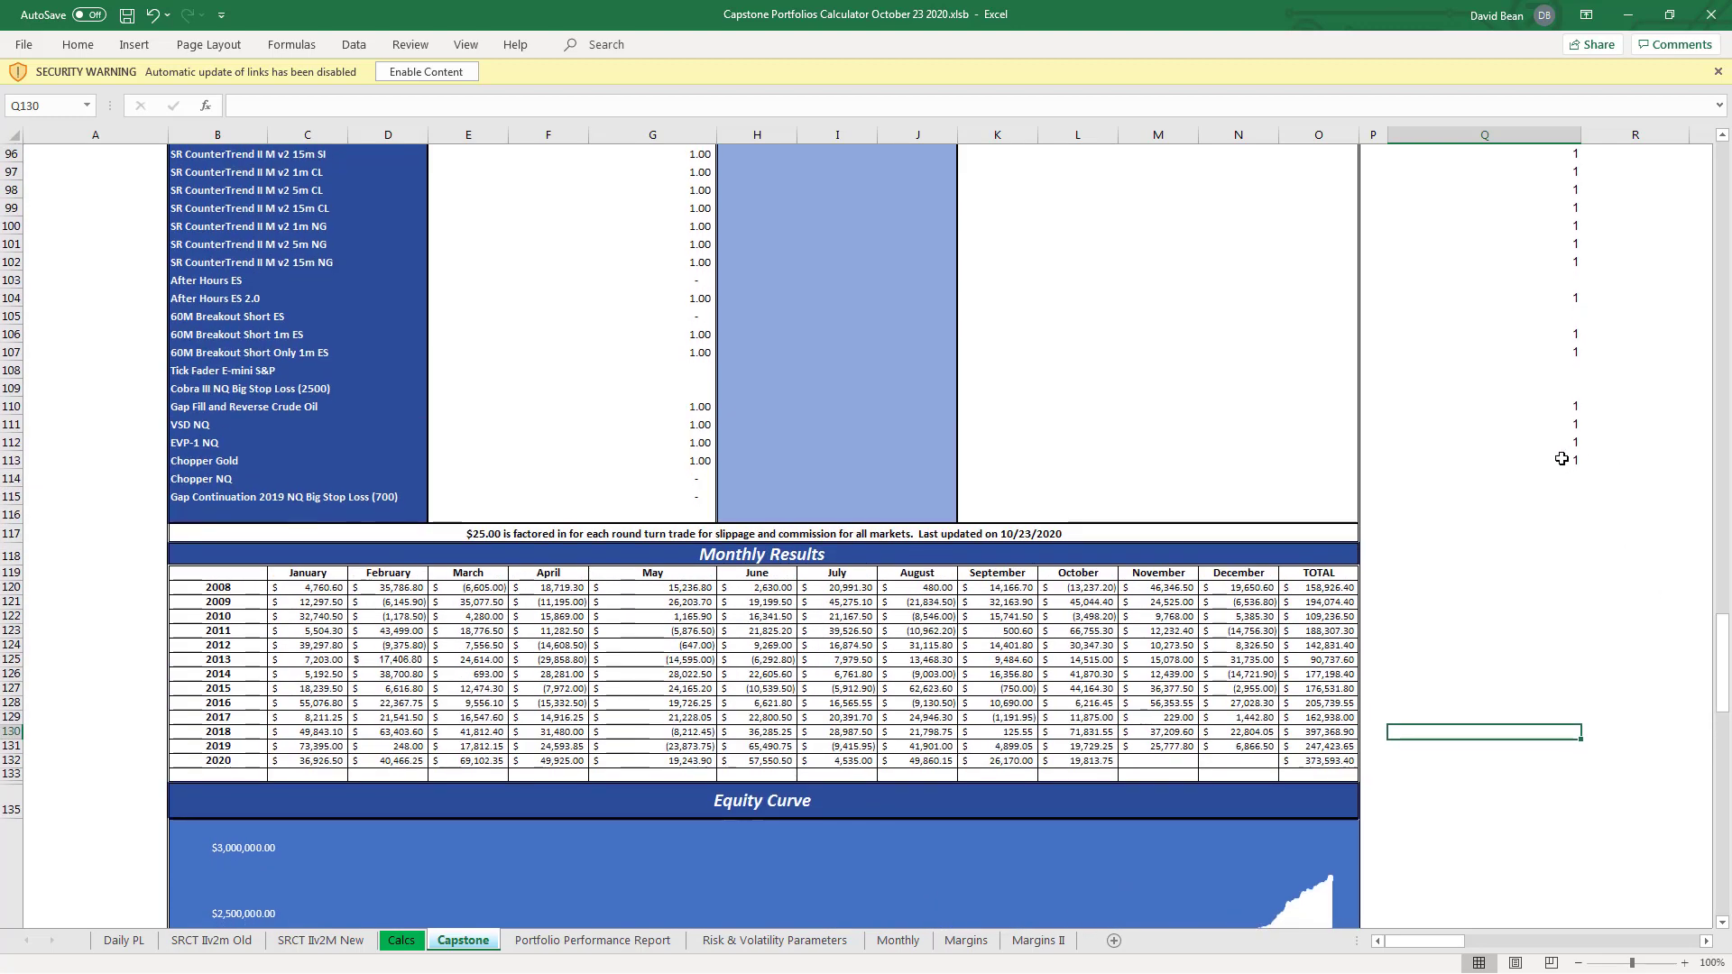
left_click(1562, 457)
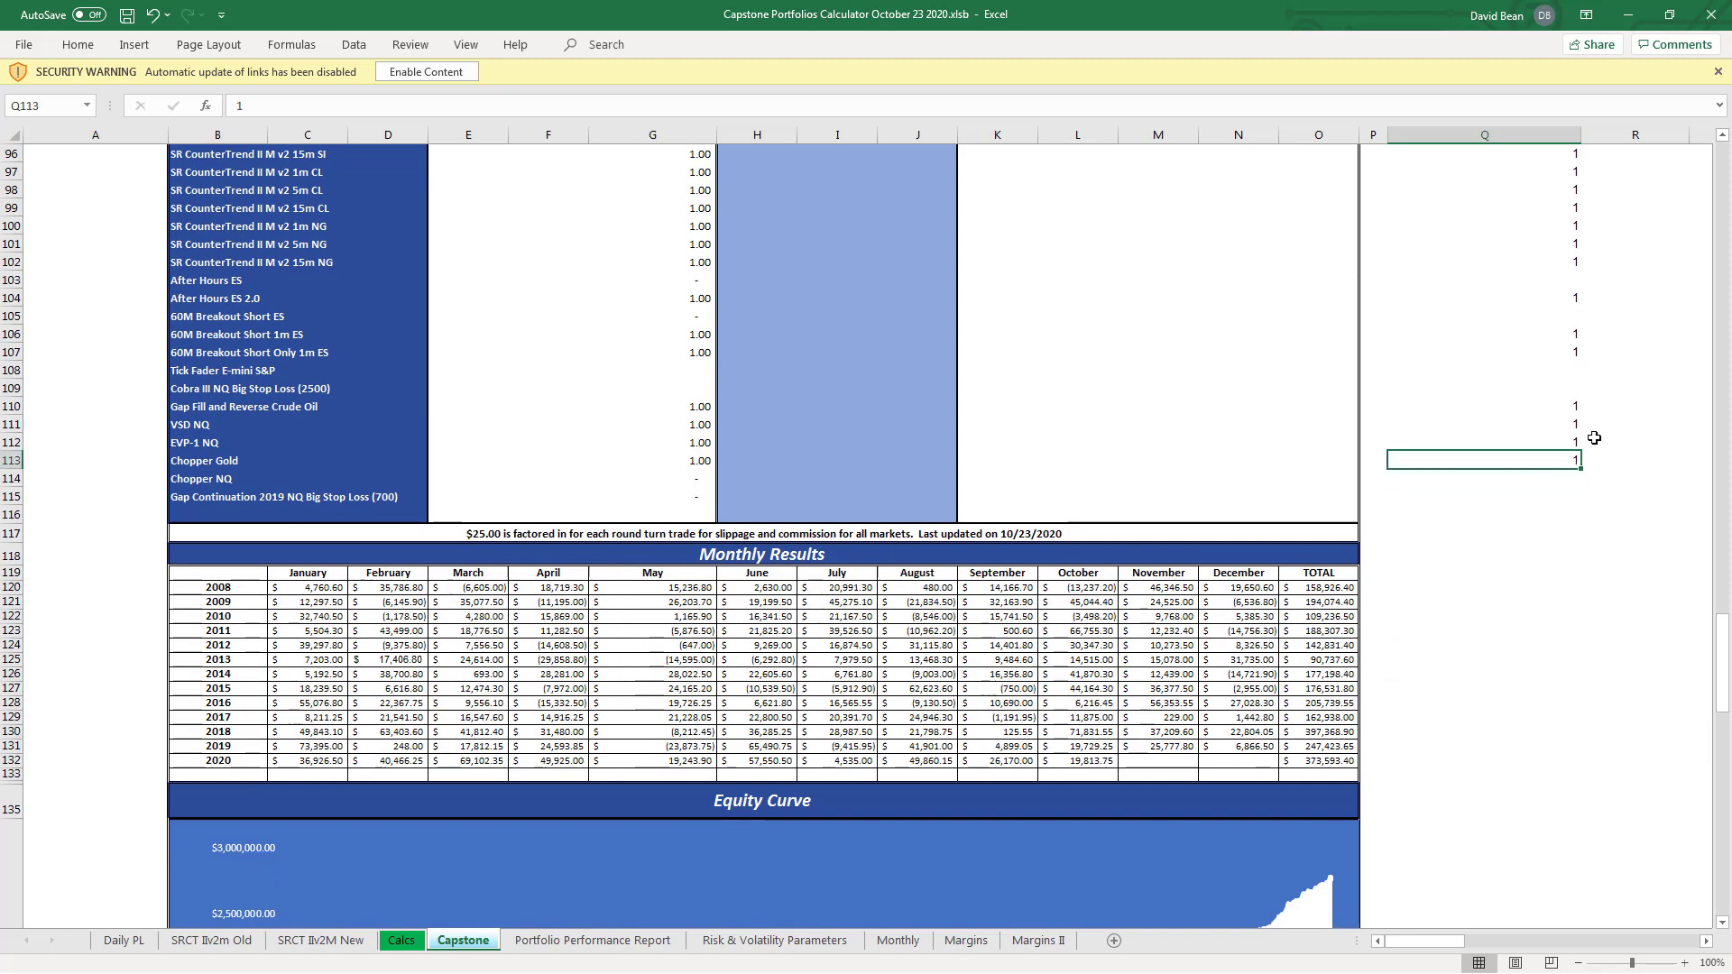
left_click(1561, 424)
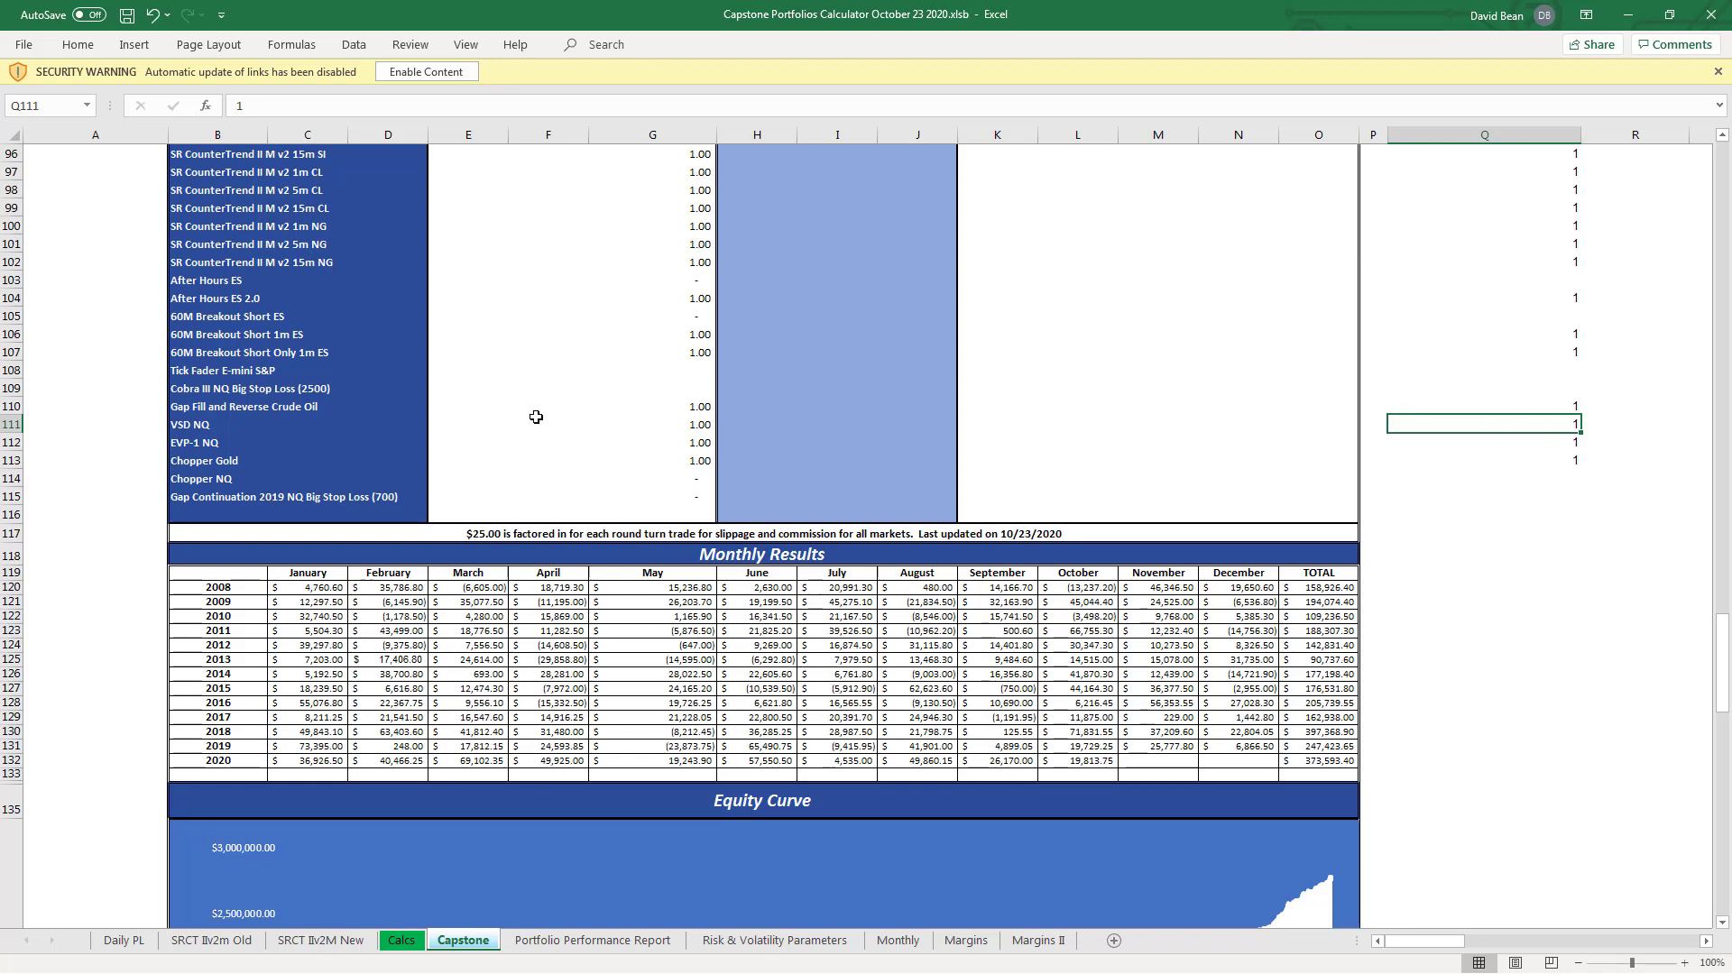
left_click(19, 478)
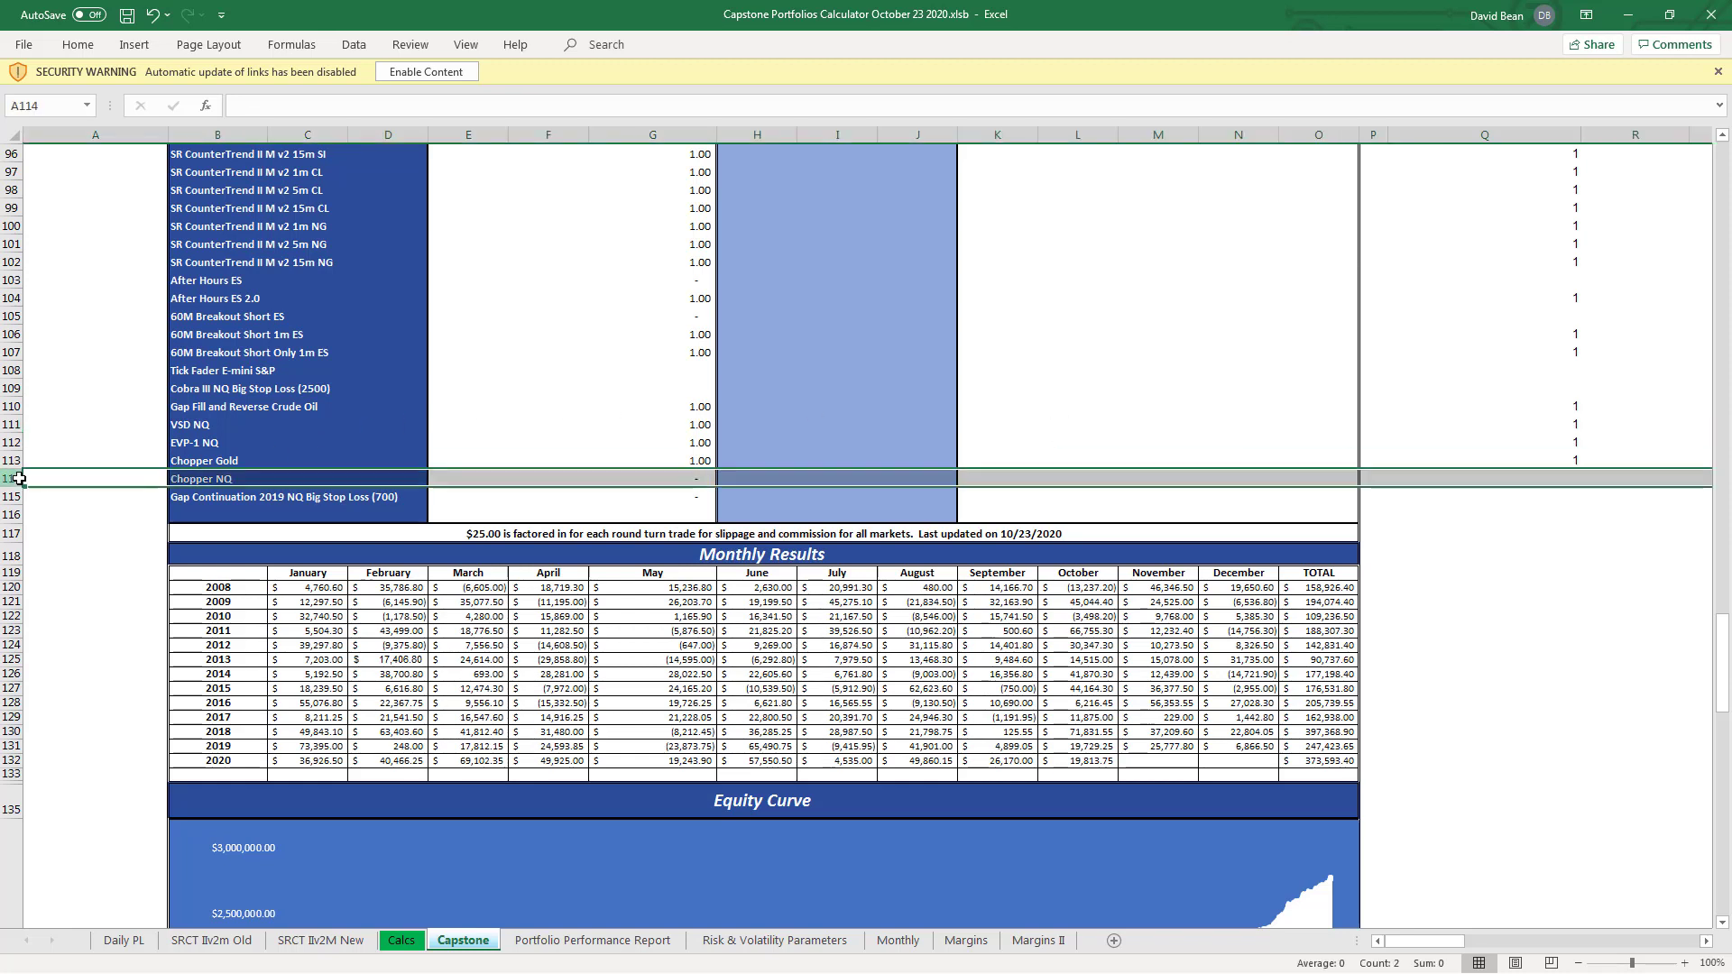
left_click(1595, 498)
left_click(1564, 420)
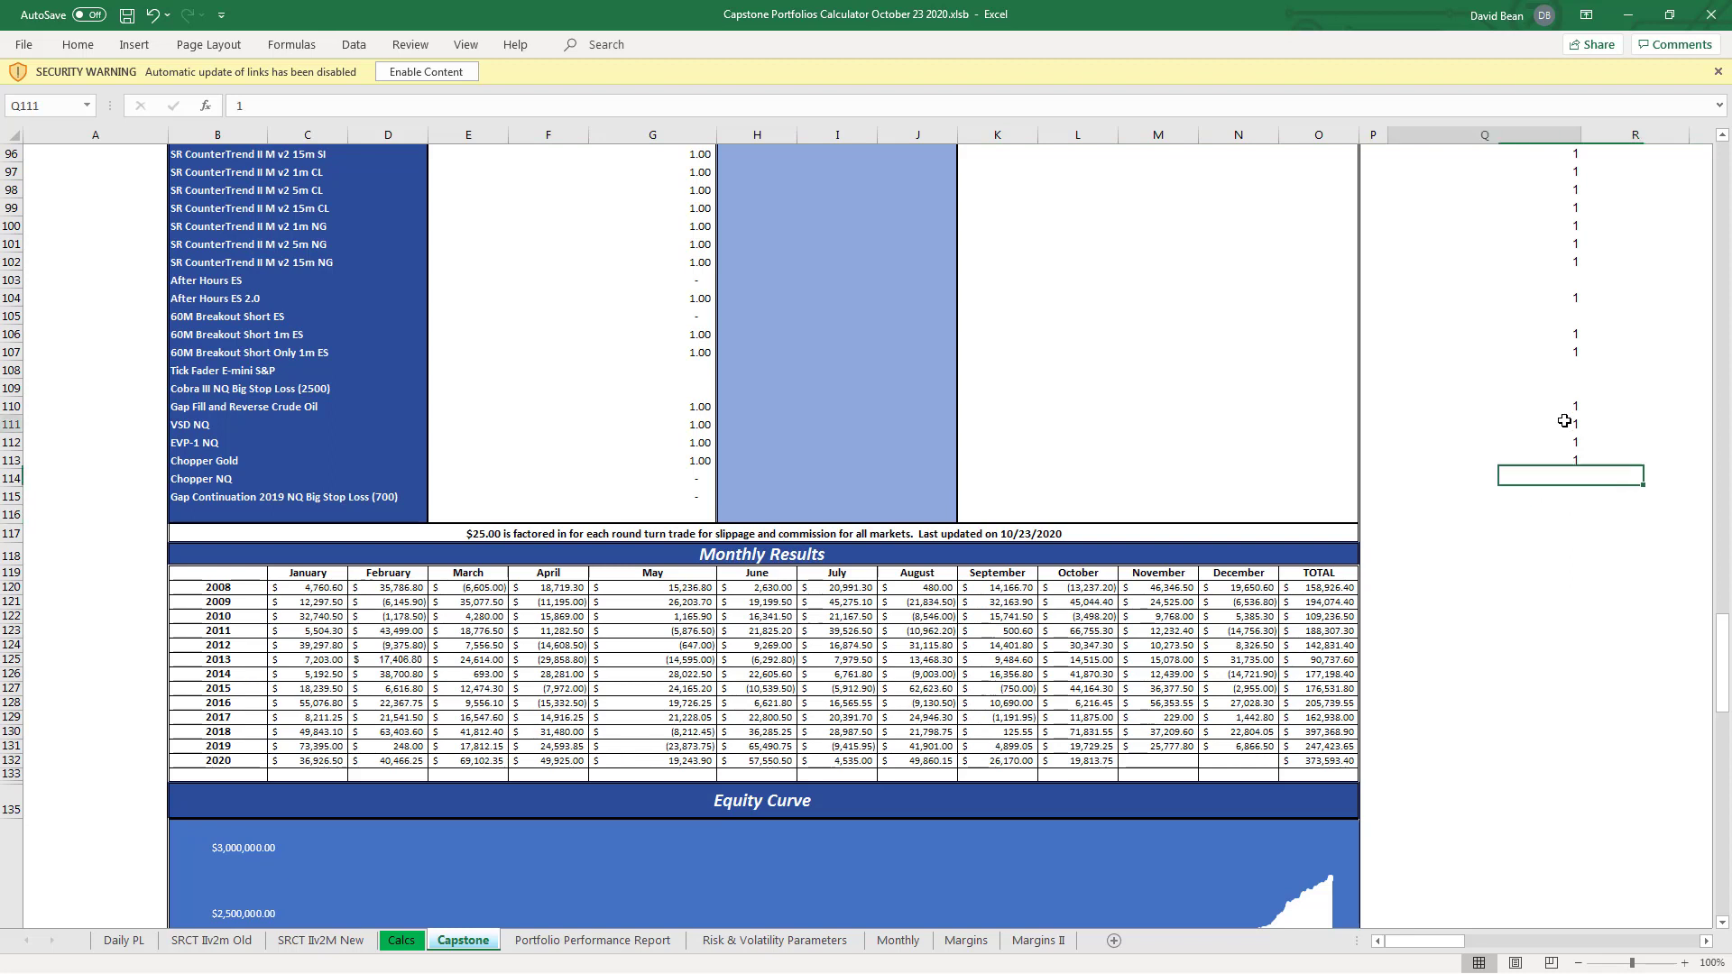
left_click_drag(1564, 421, 1564, 459)
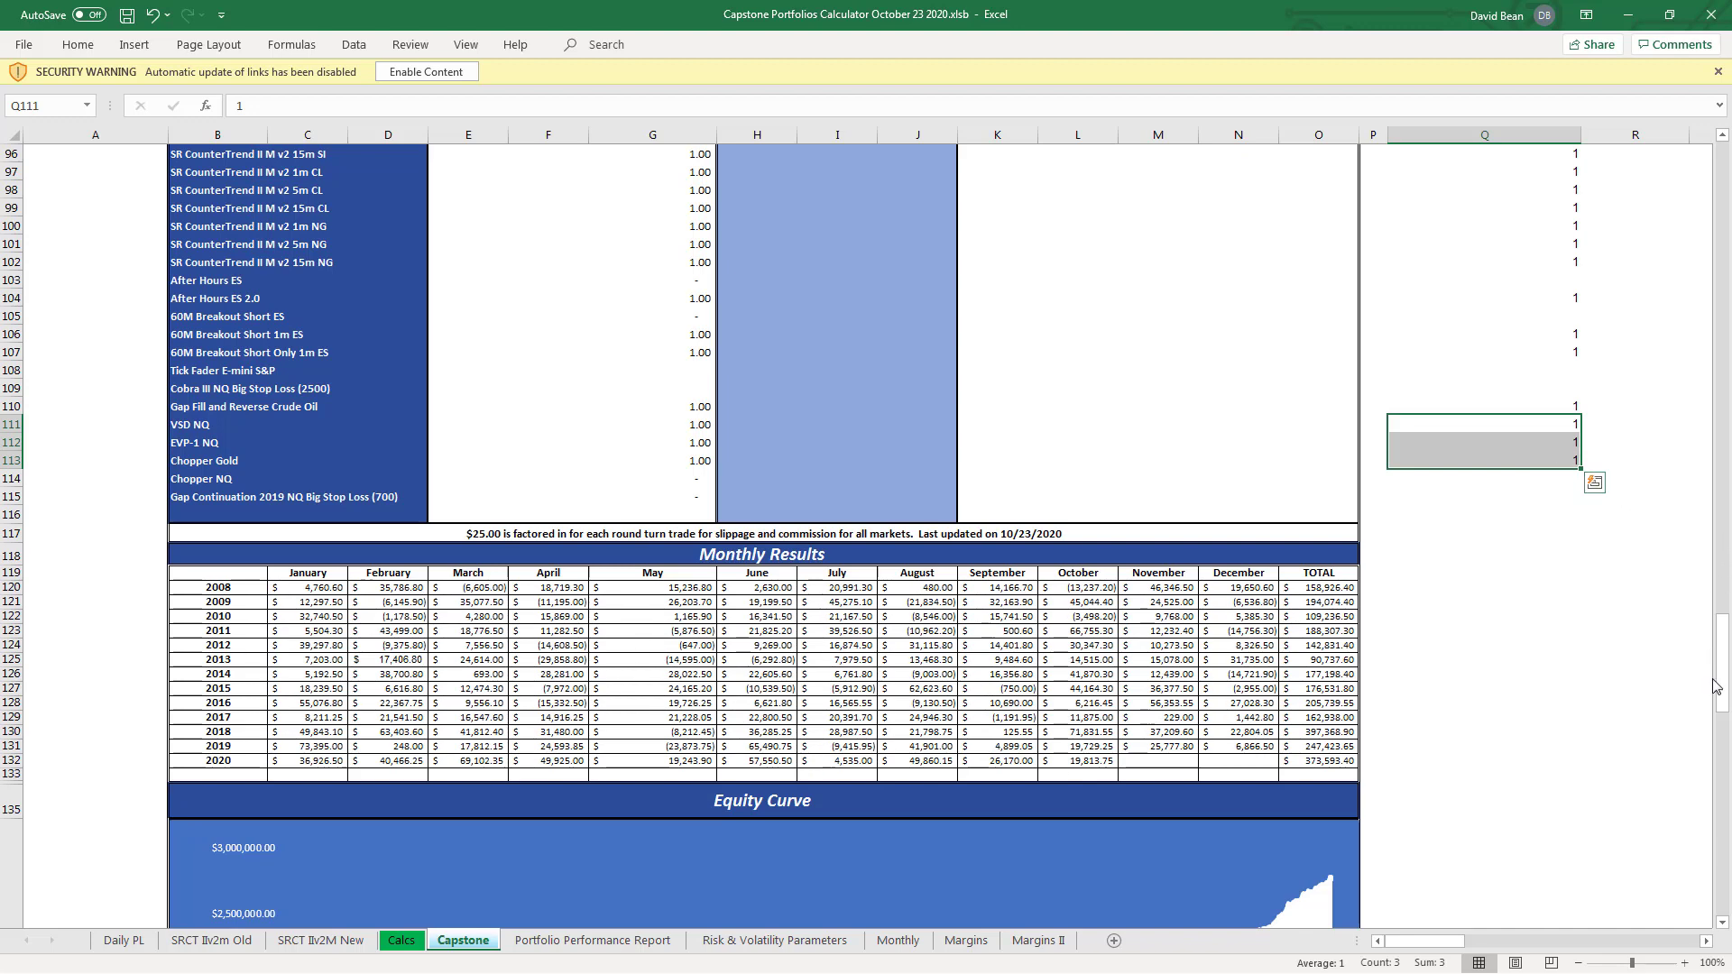
key("Delete")
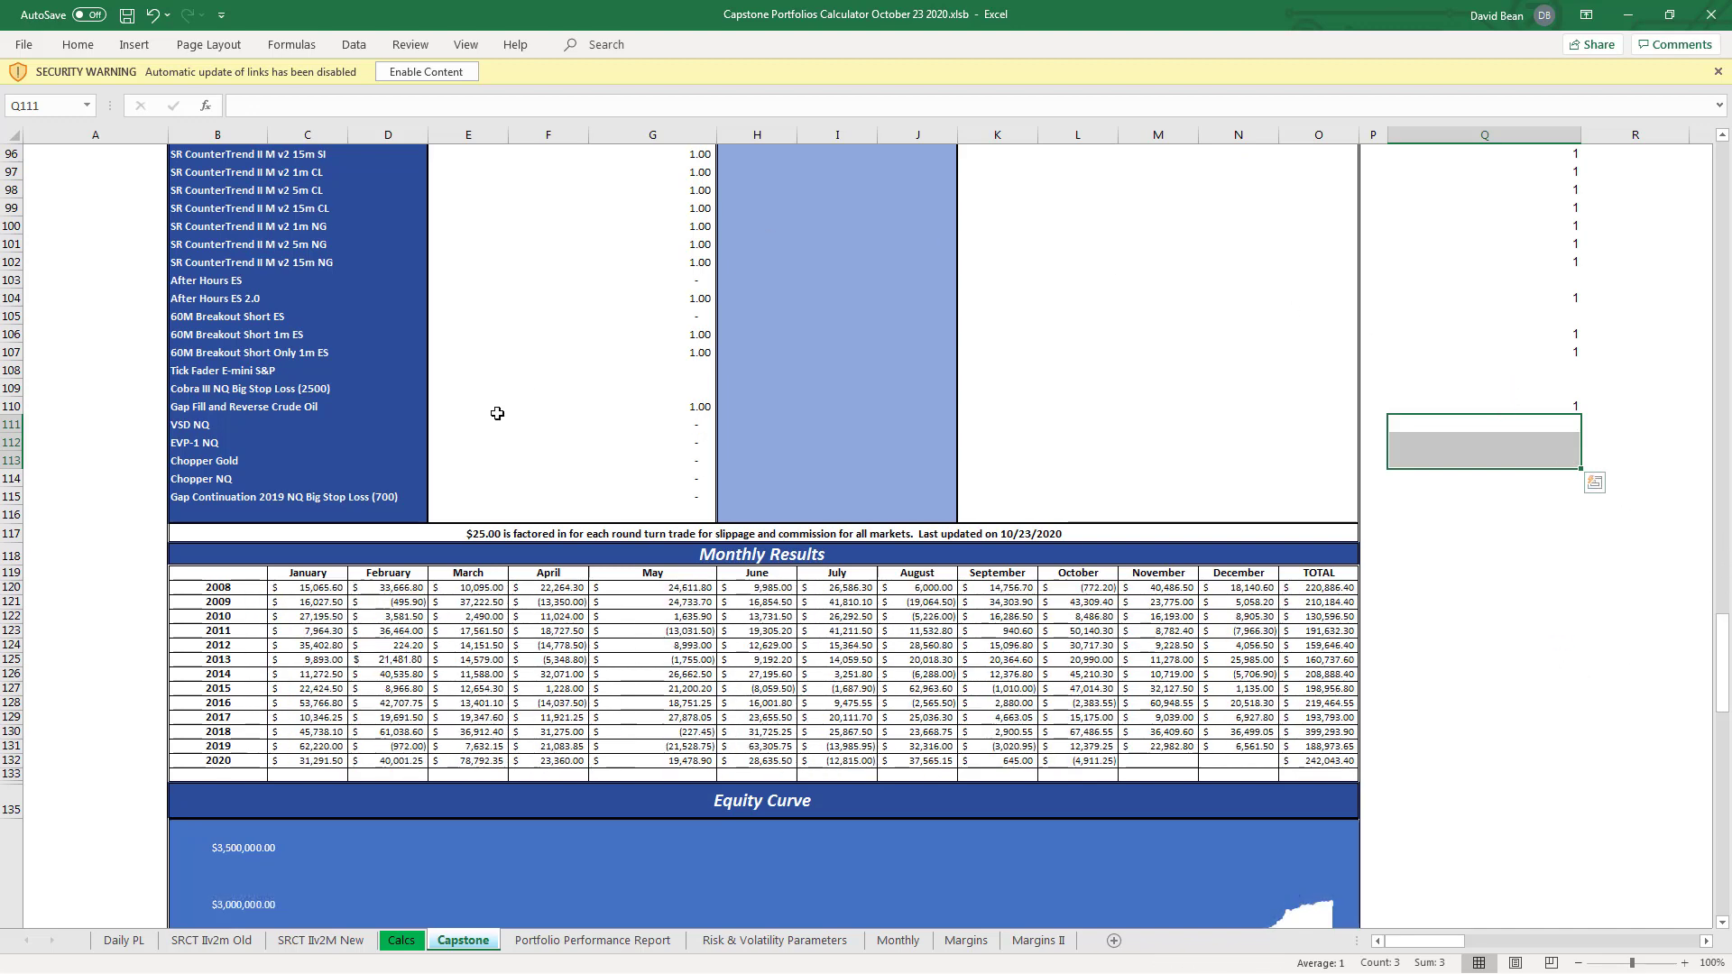
left_click(1502, 352)
- Examine the current and maximum drawdown in the Performance Statistics and the recent dips on the Drawdown Curve
left_click(1723, 654)
left_click_drag(1723, 654, 1723, 180)
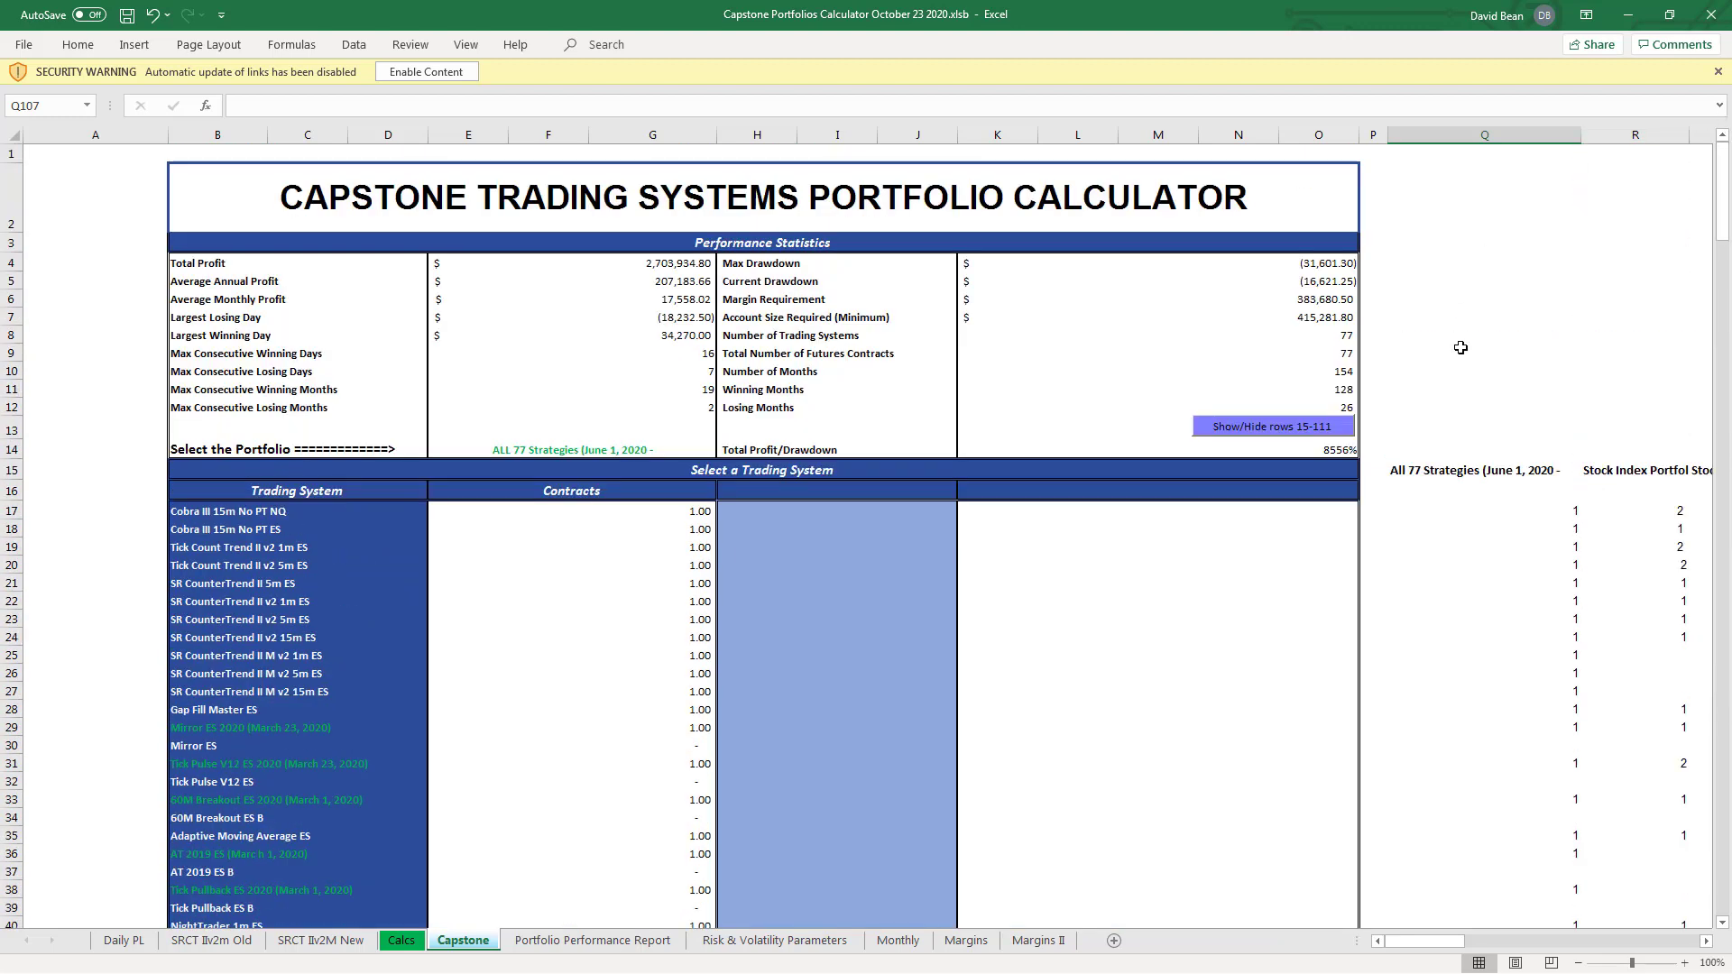
left_click(1340, 281)
left_click(1323, 261)
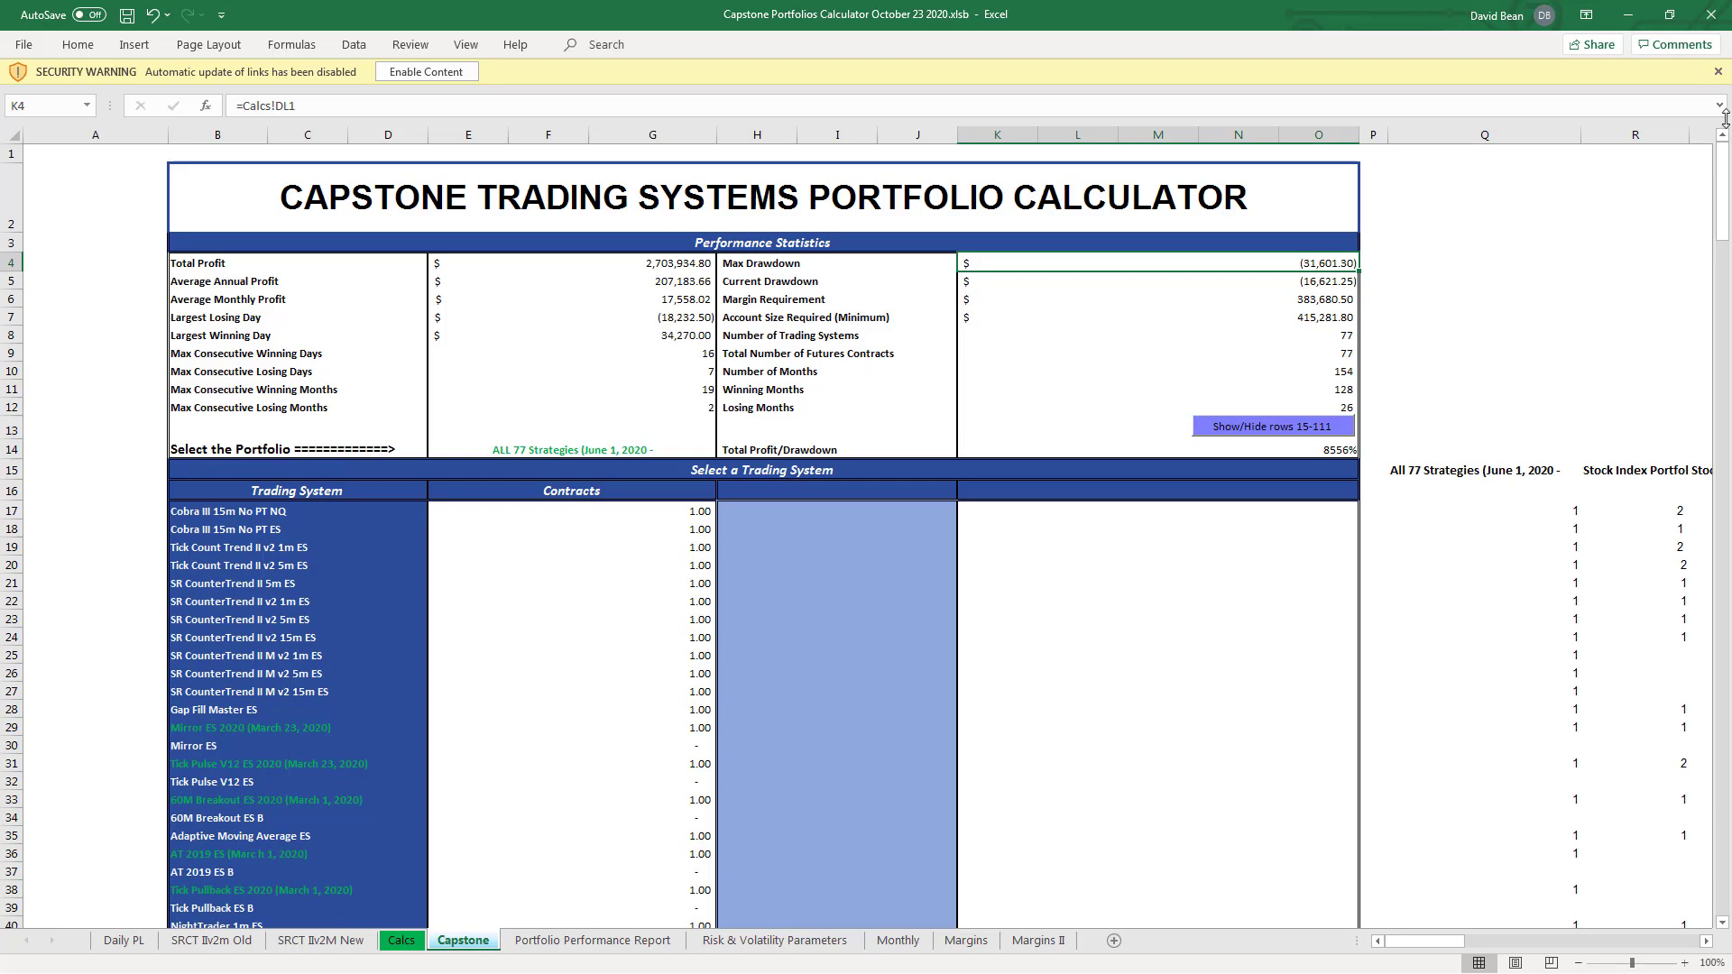
left_click_drag(1724, 167, 1726, 787)
scroll(1539, 607, "down", 2)
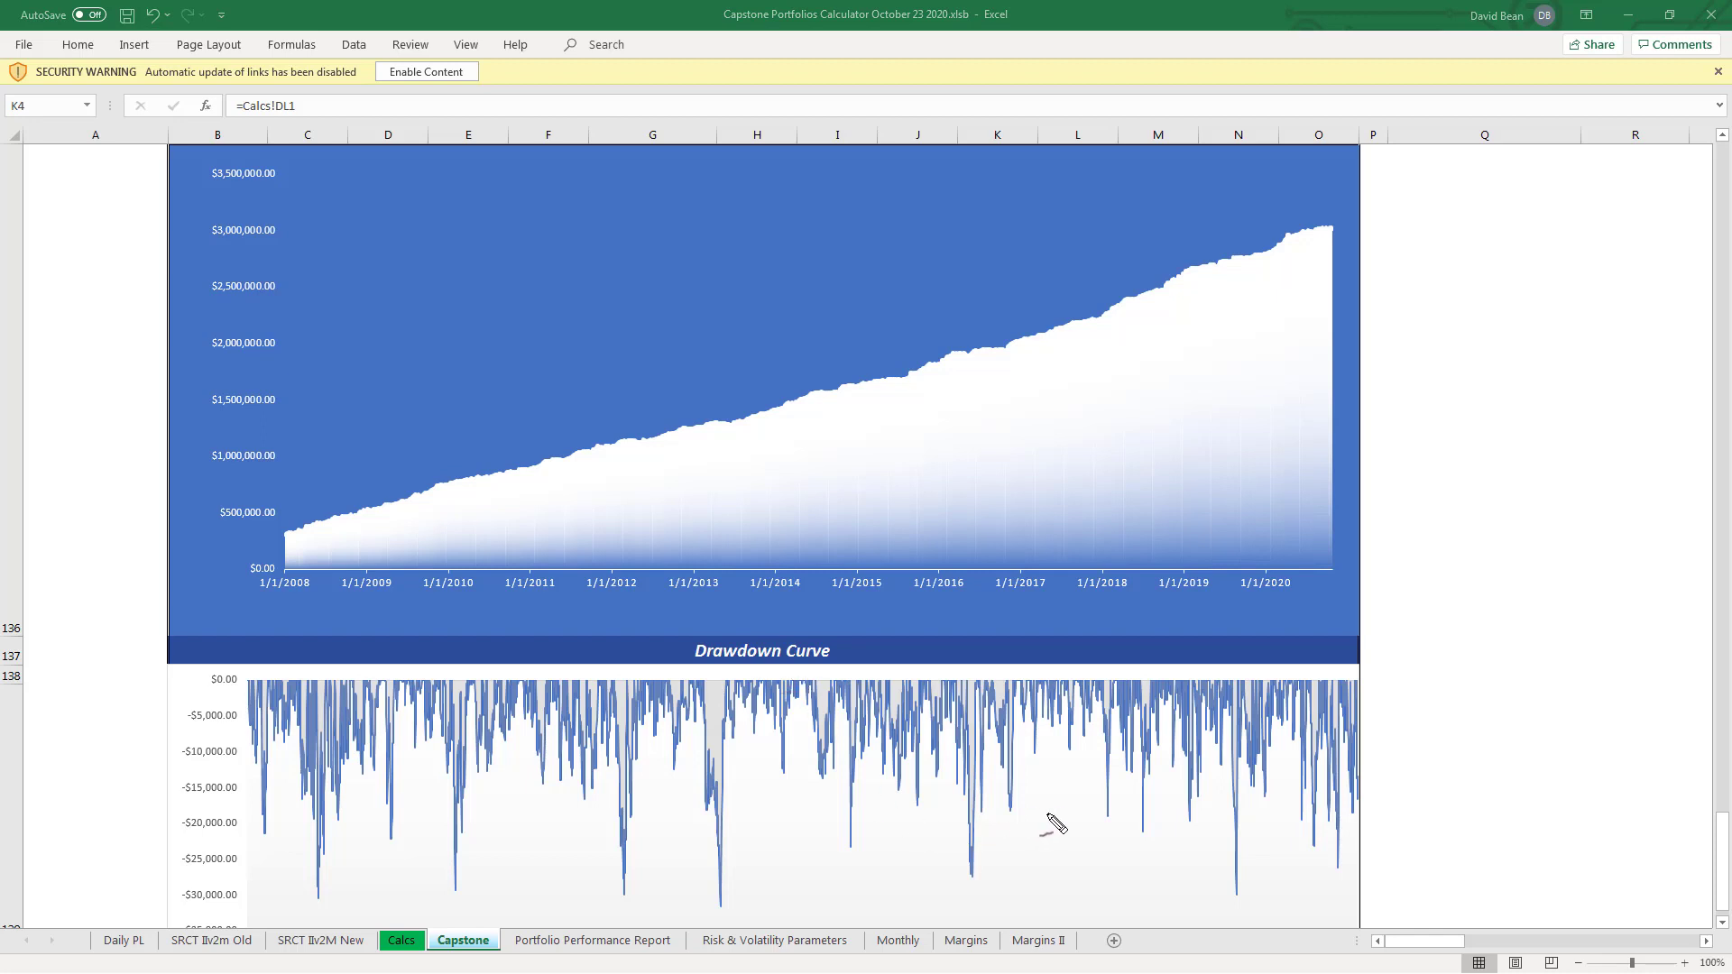
mouse_move(1044, 831)
left_mouse_down()
mouse_move(1346, 805)
mouse_move(1333, 784)
mouse_move(1344, 801)
left_mouse_up()
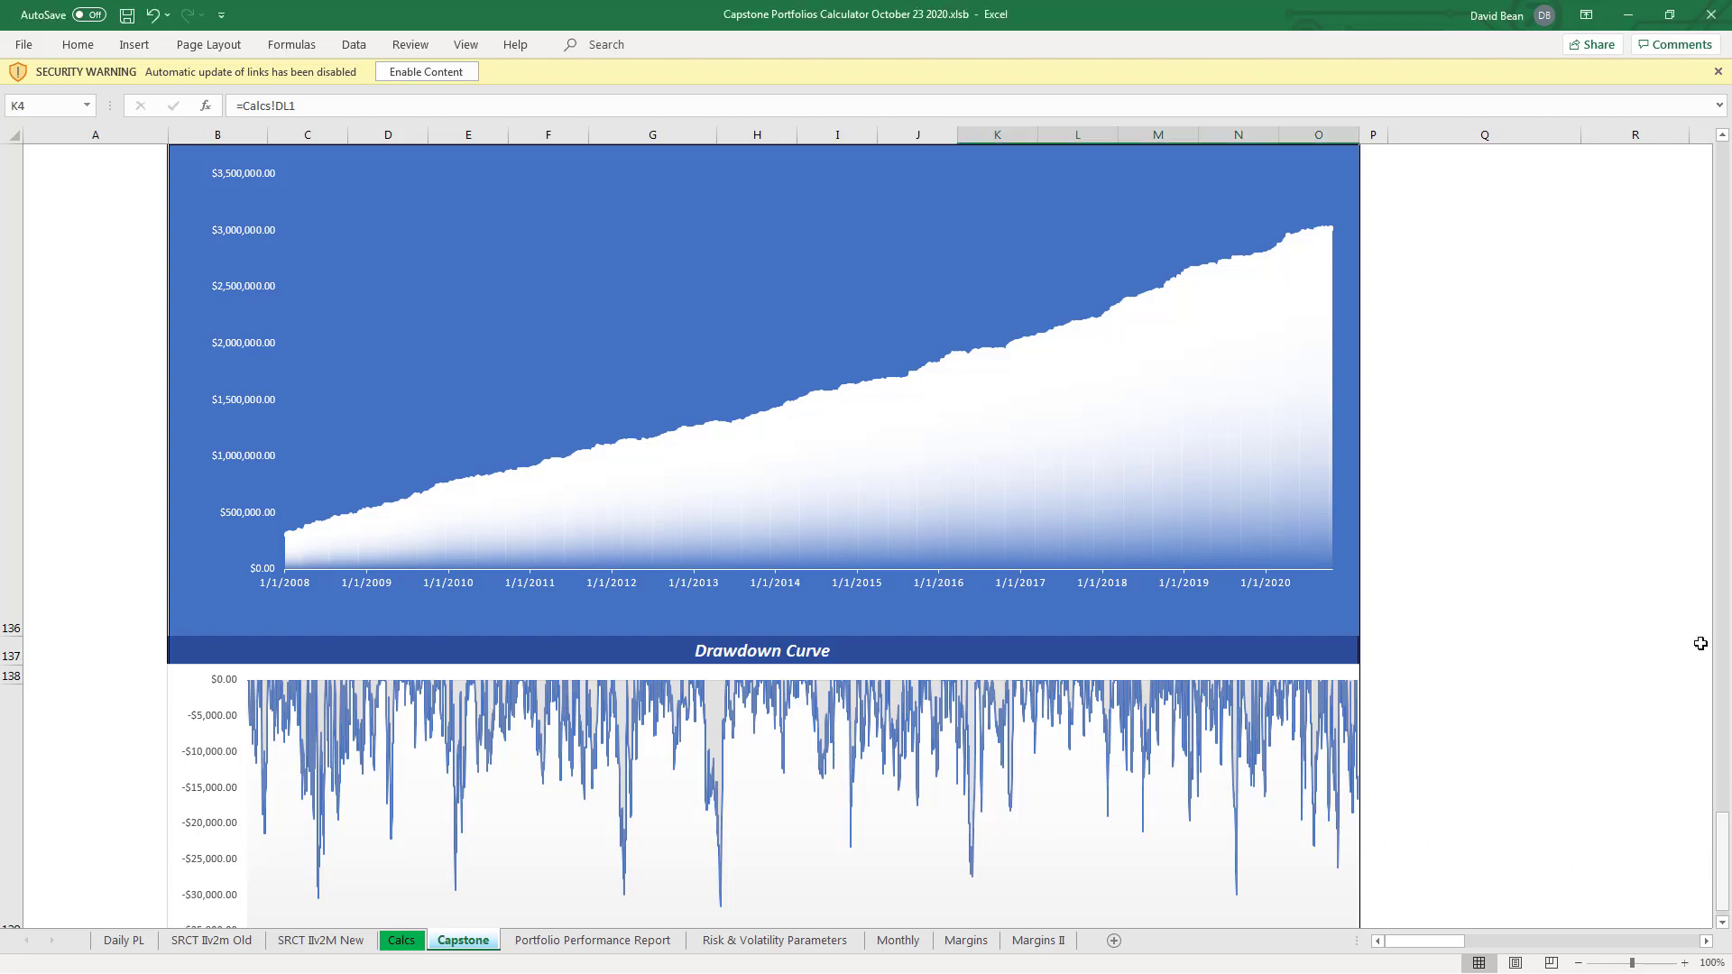
- Switch the selected portfolio in cell E14 to Stock Index Portfolio 2020 (19)
left_click(1720, 180)
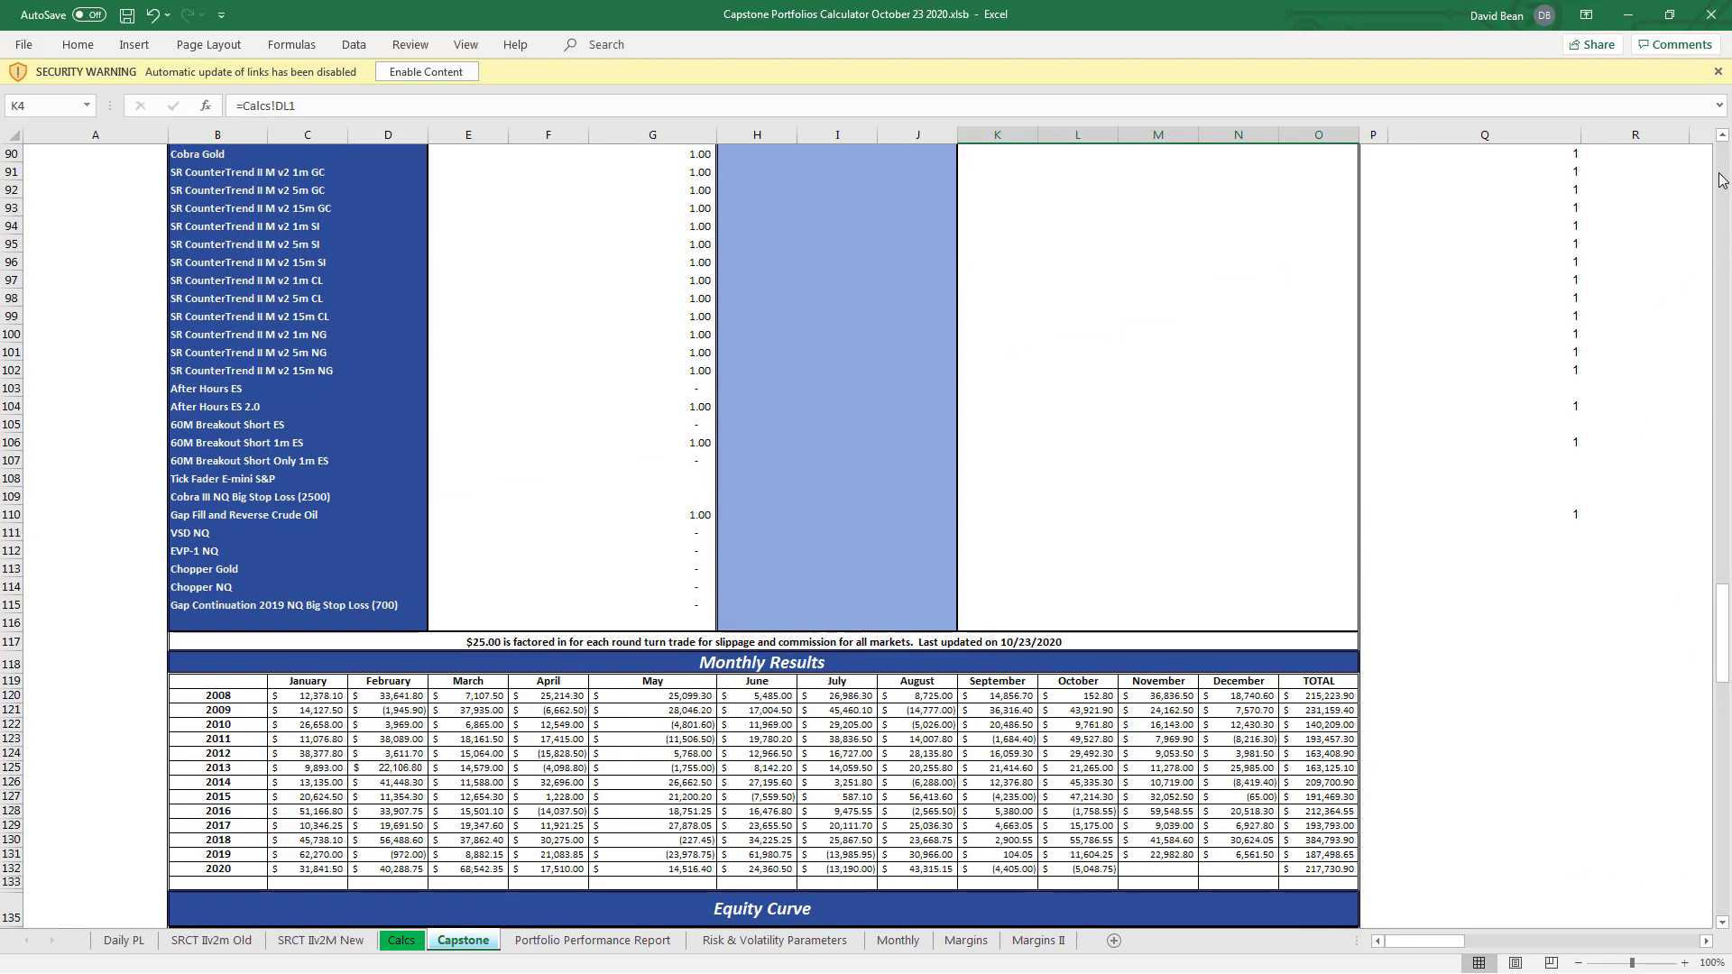
scroll(1723, 171, "up", 2)
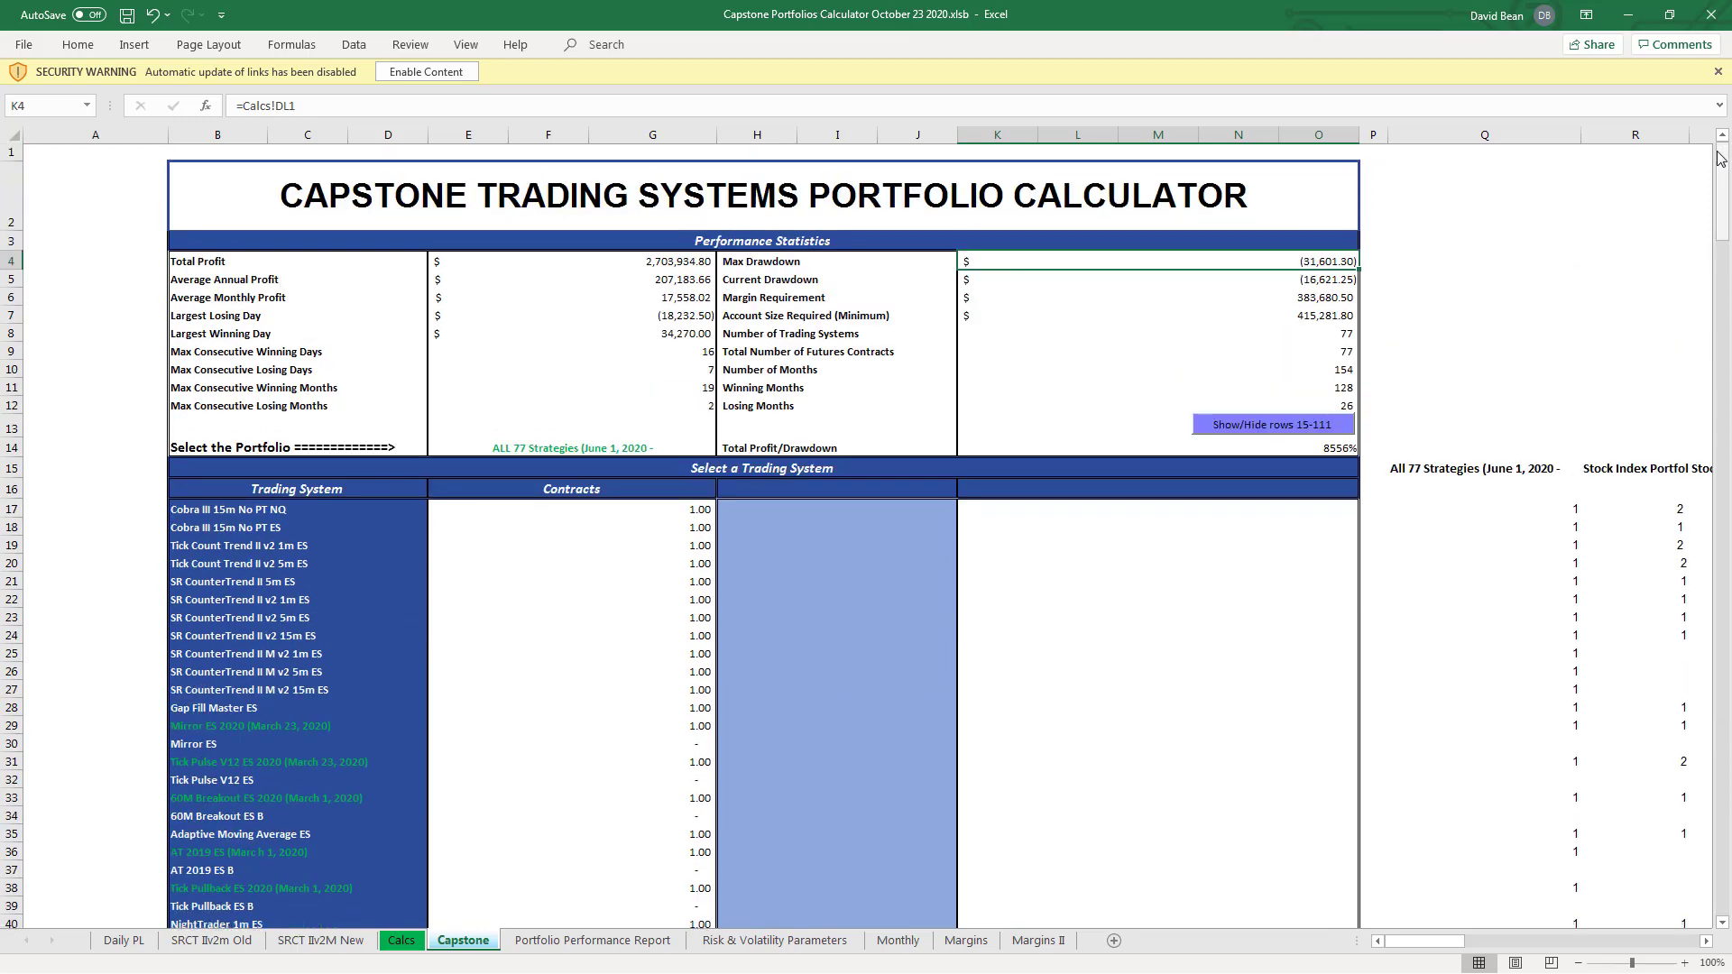
left_click(529, 442)
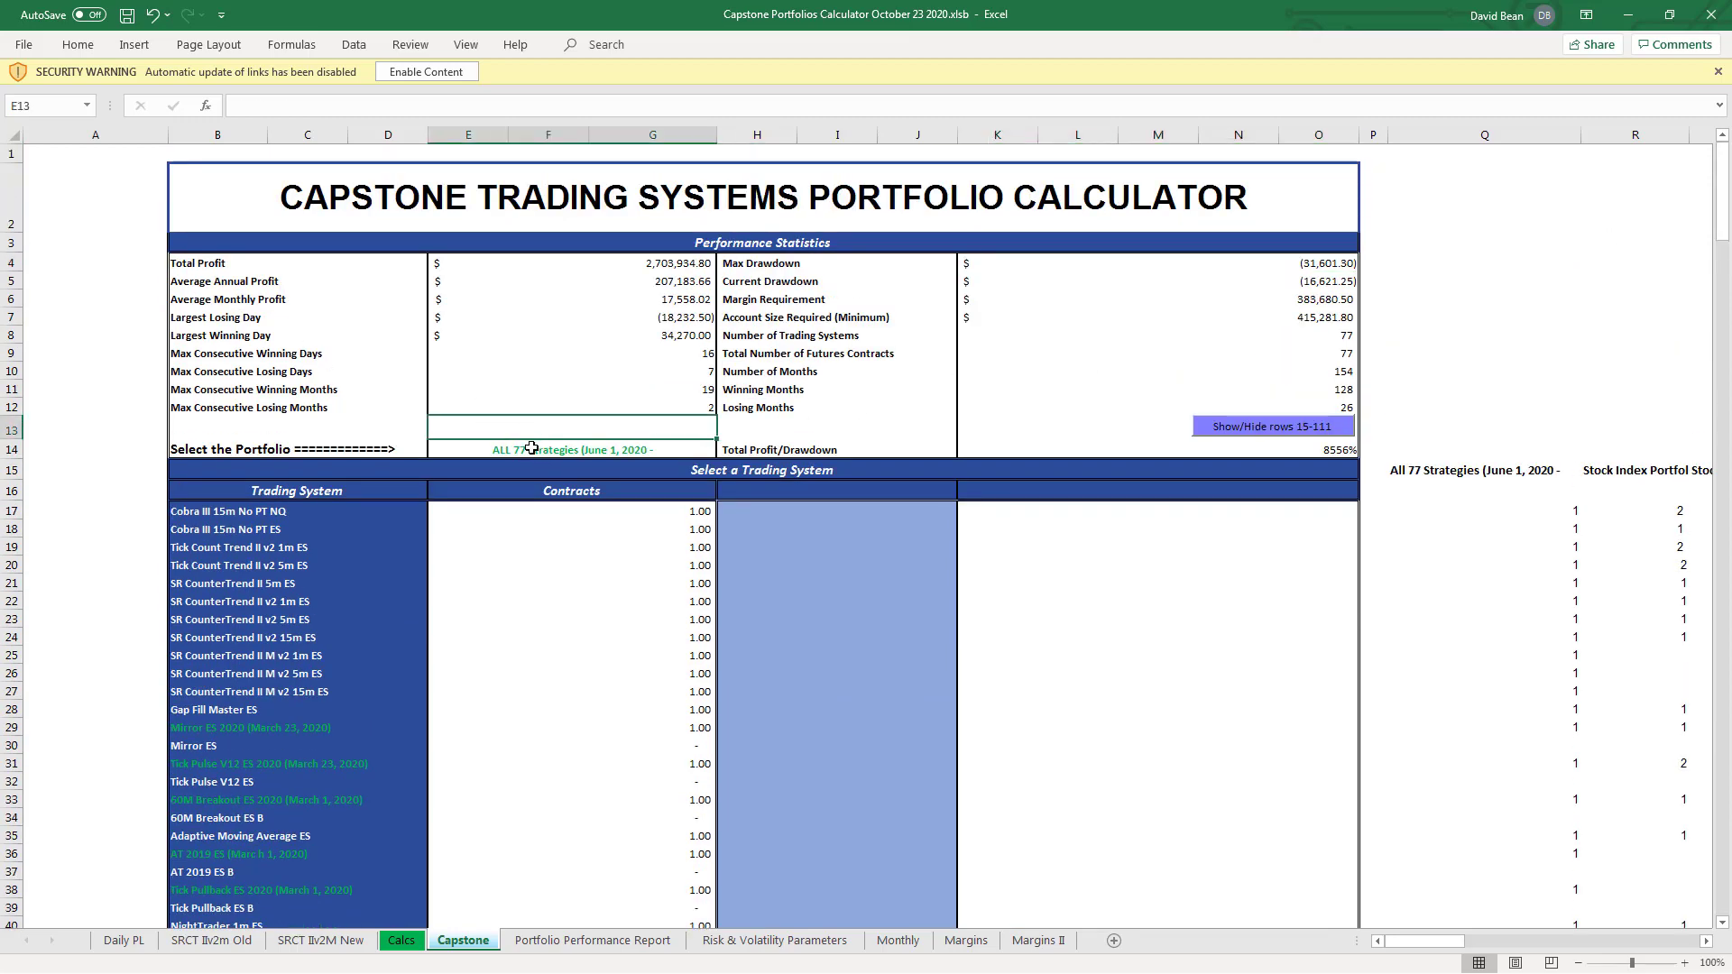
left_click(722, 451)
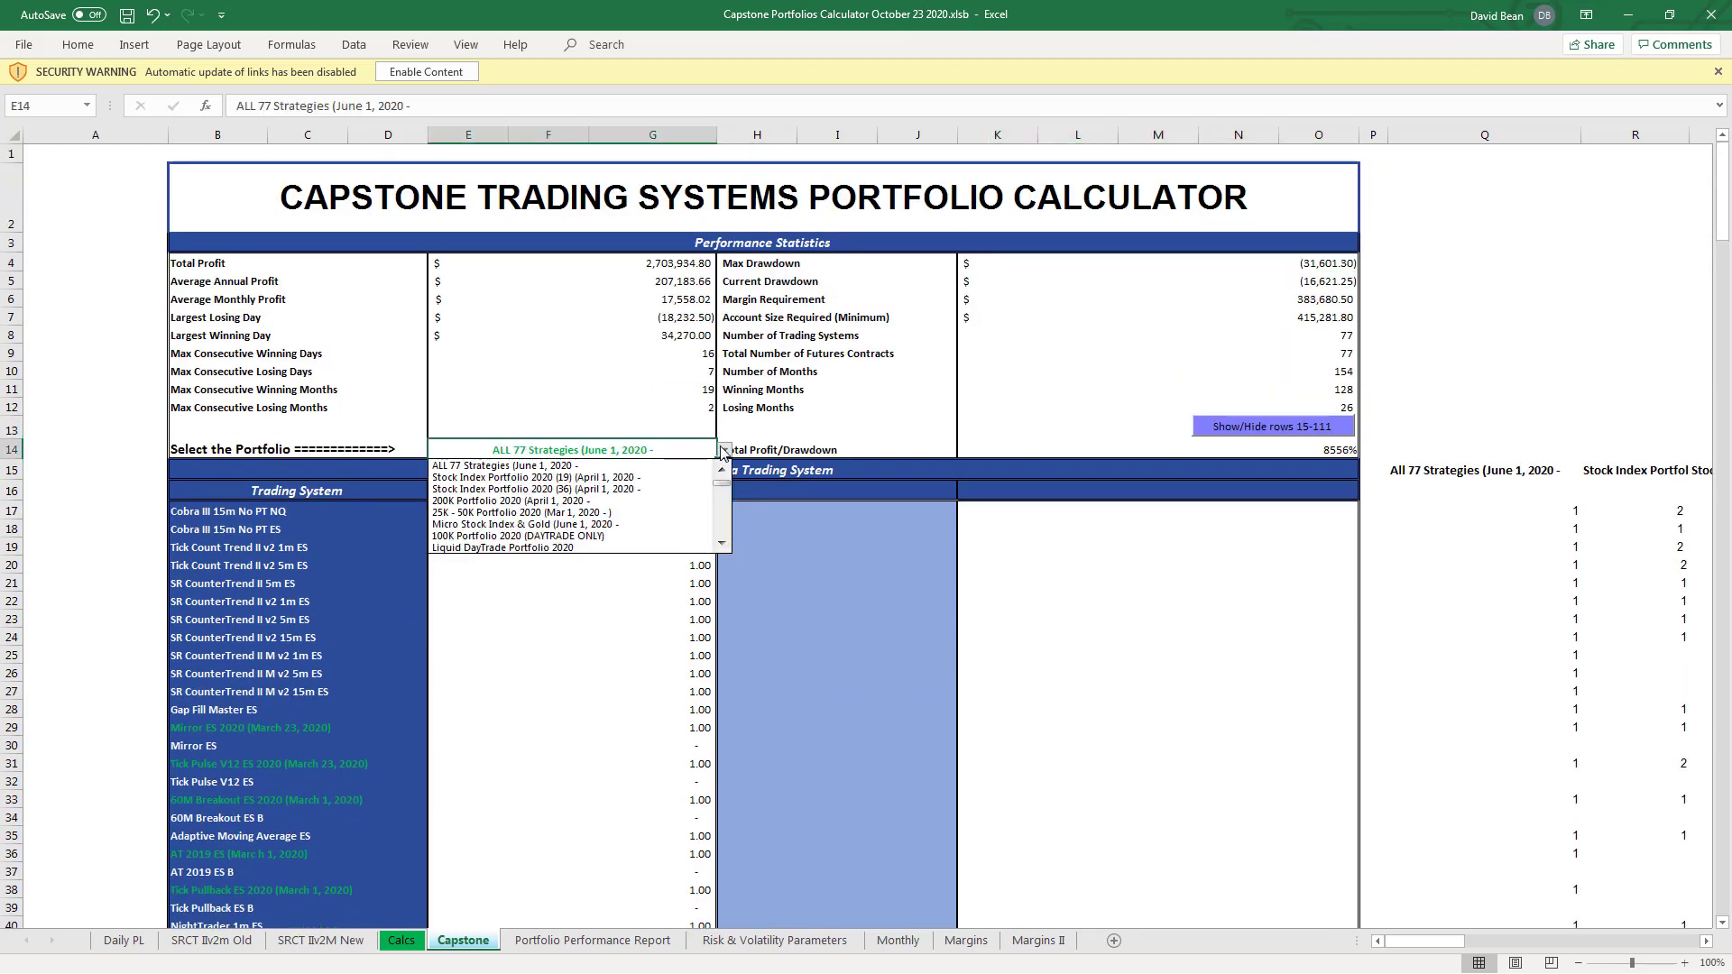
left_click(656, 477)
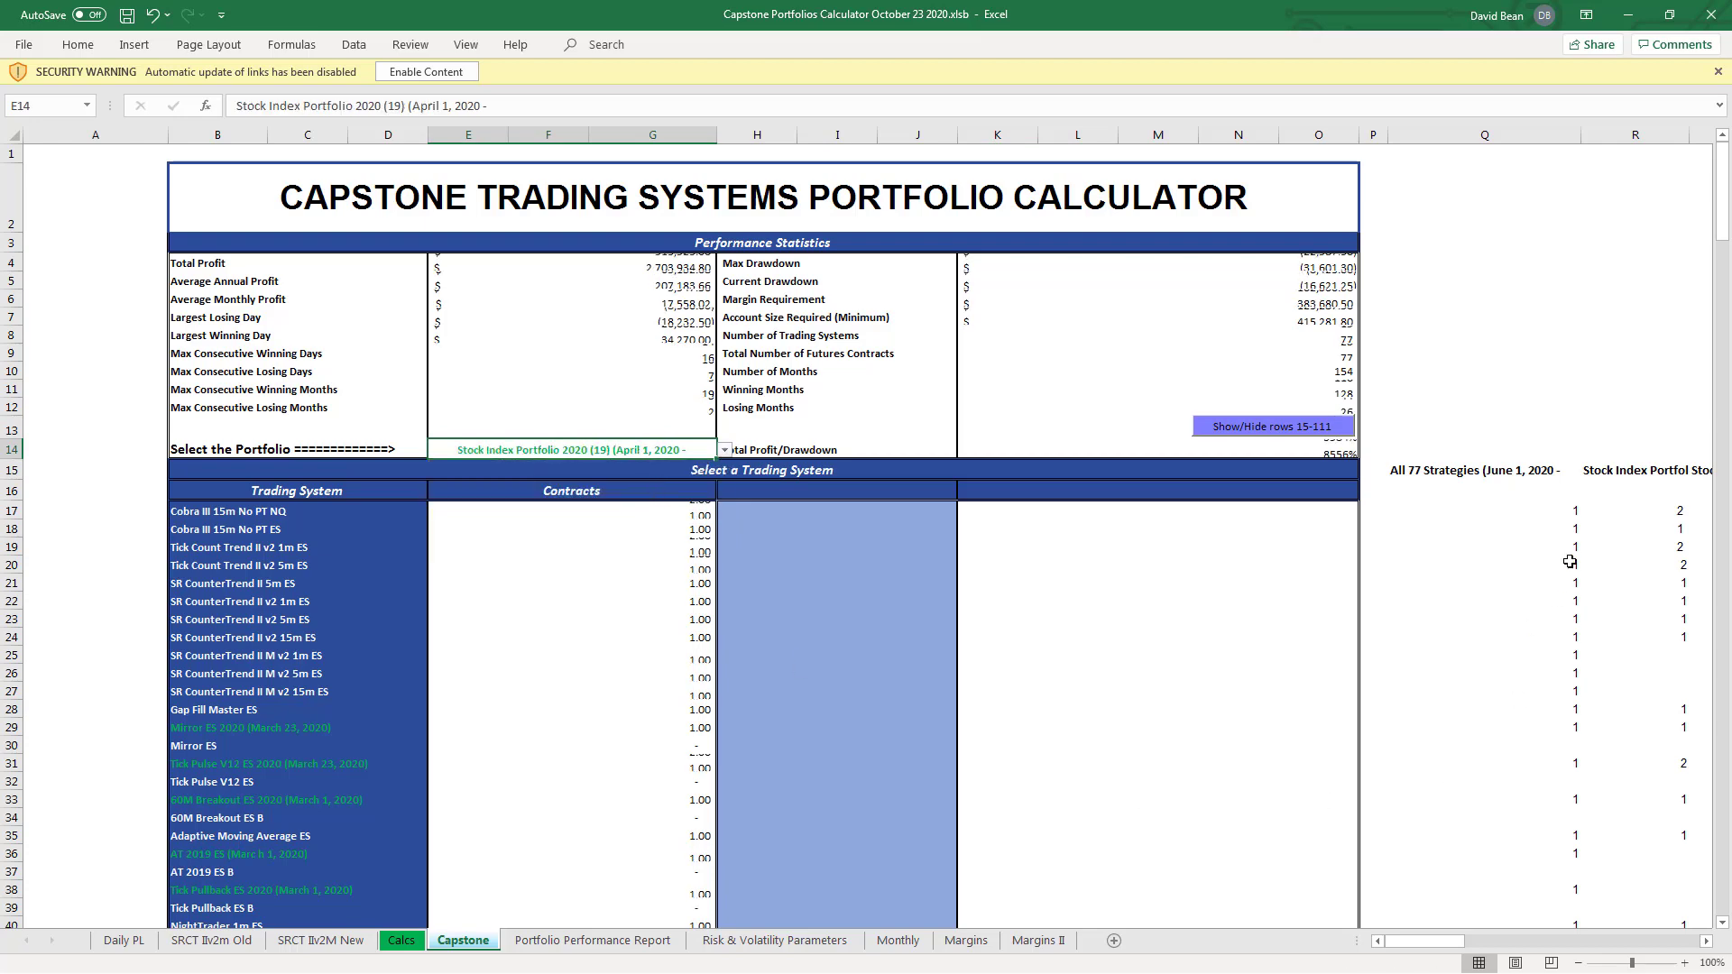
- Check the 19-strategy stock index portfolio's current drawdown, maximum drawdown and October 2020 result
left_click(1330, 285)
left_click(1326, 263)
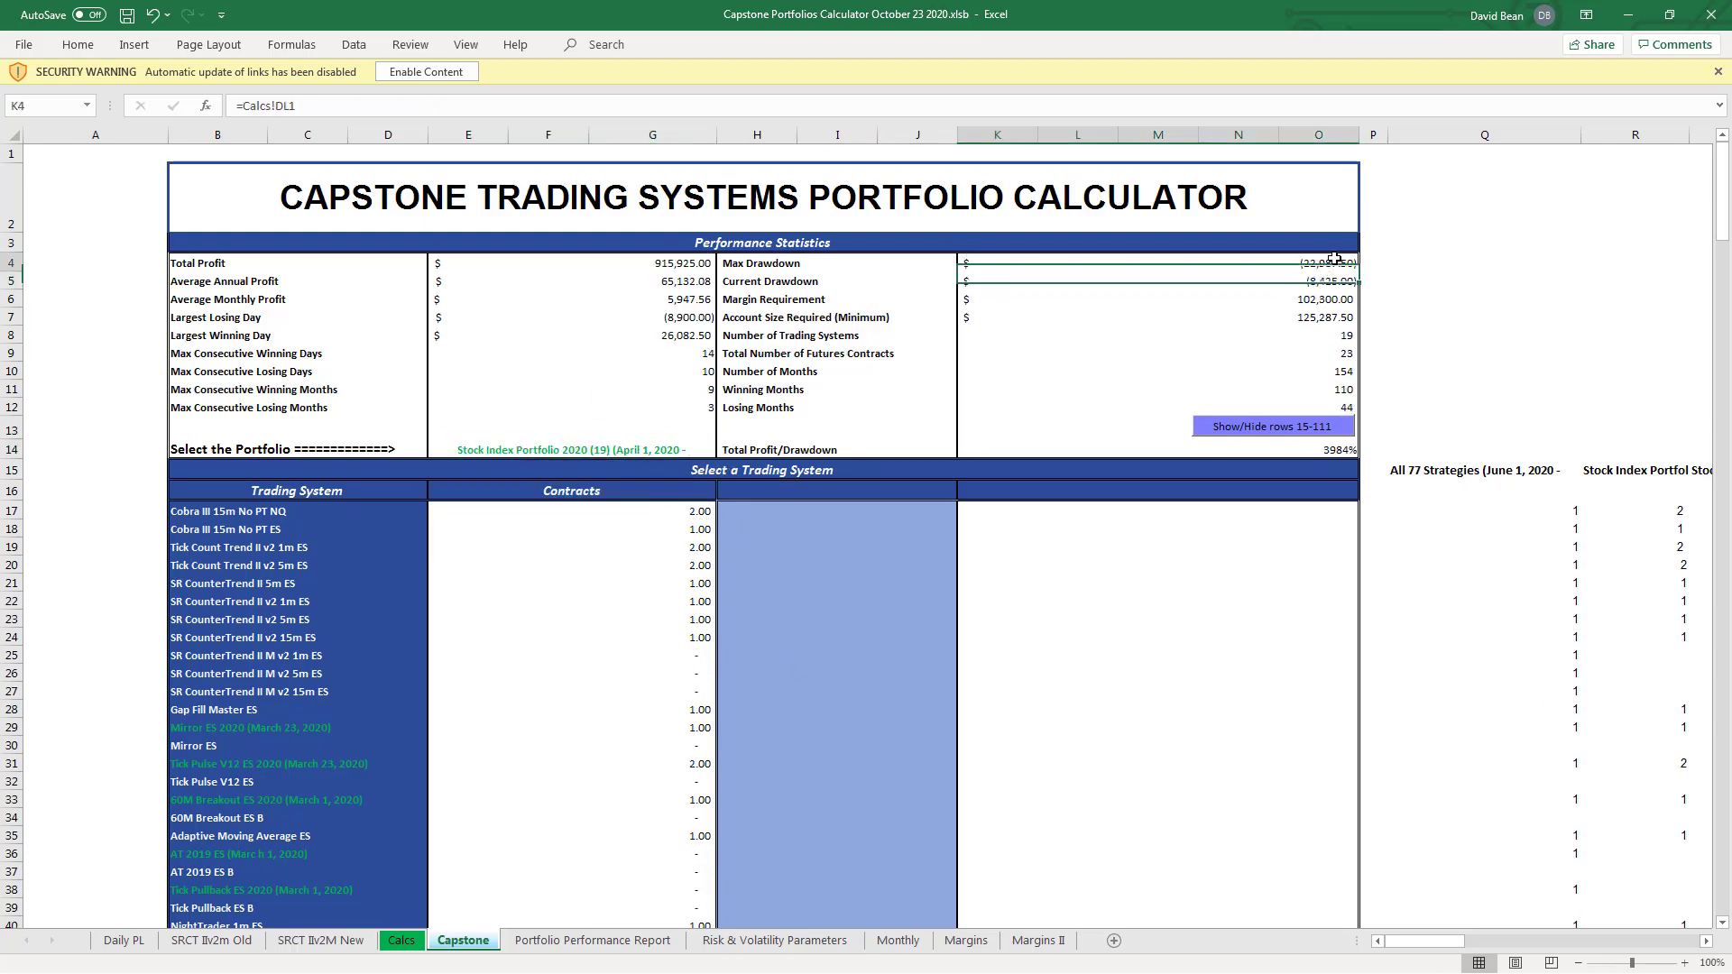
left_click_drag(1724, 206, 1725, 775)
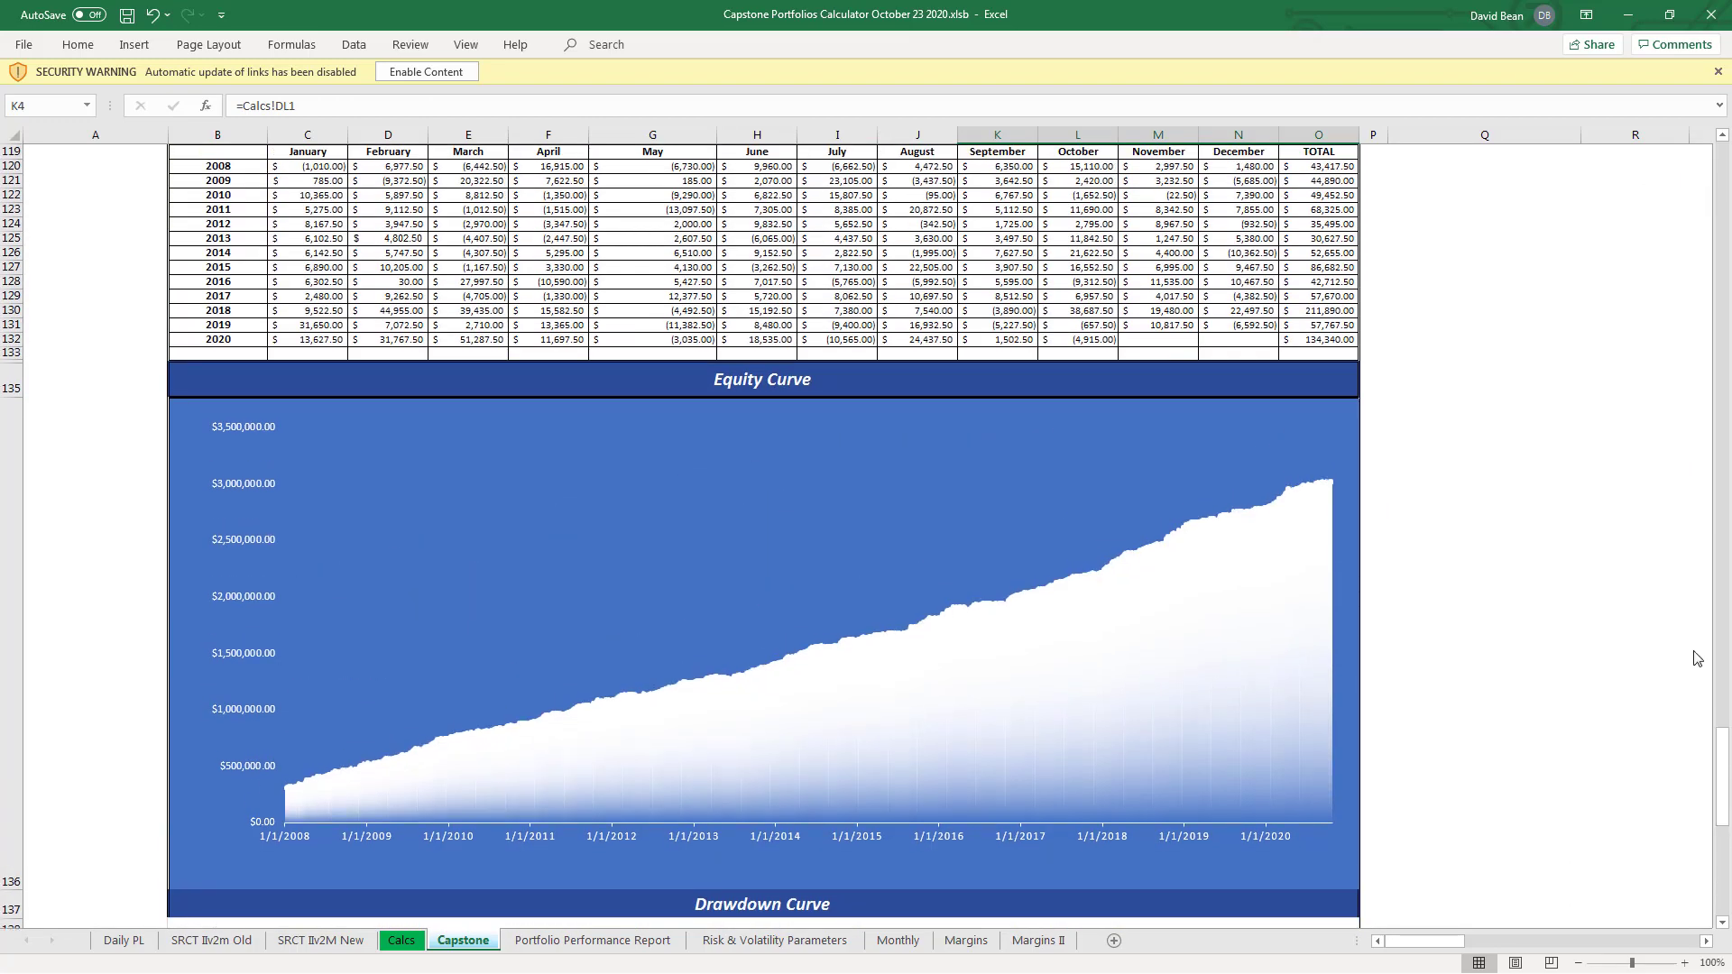
left_click(1079, 341)
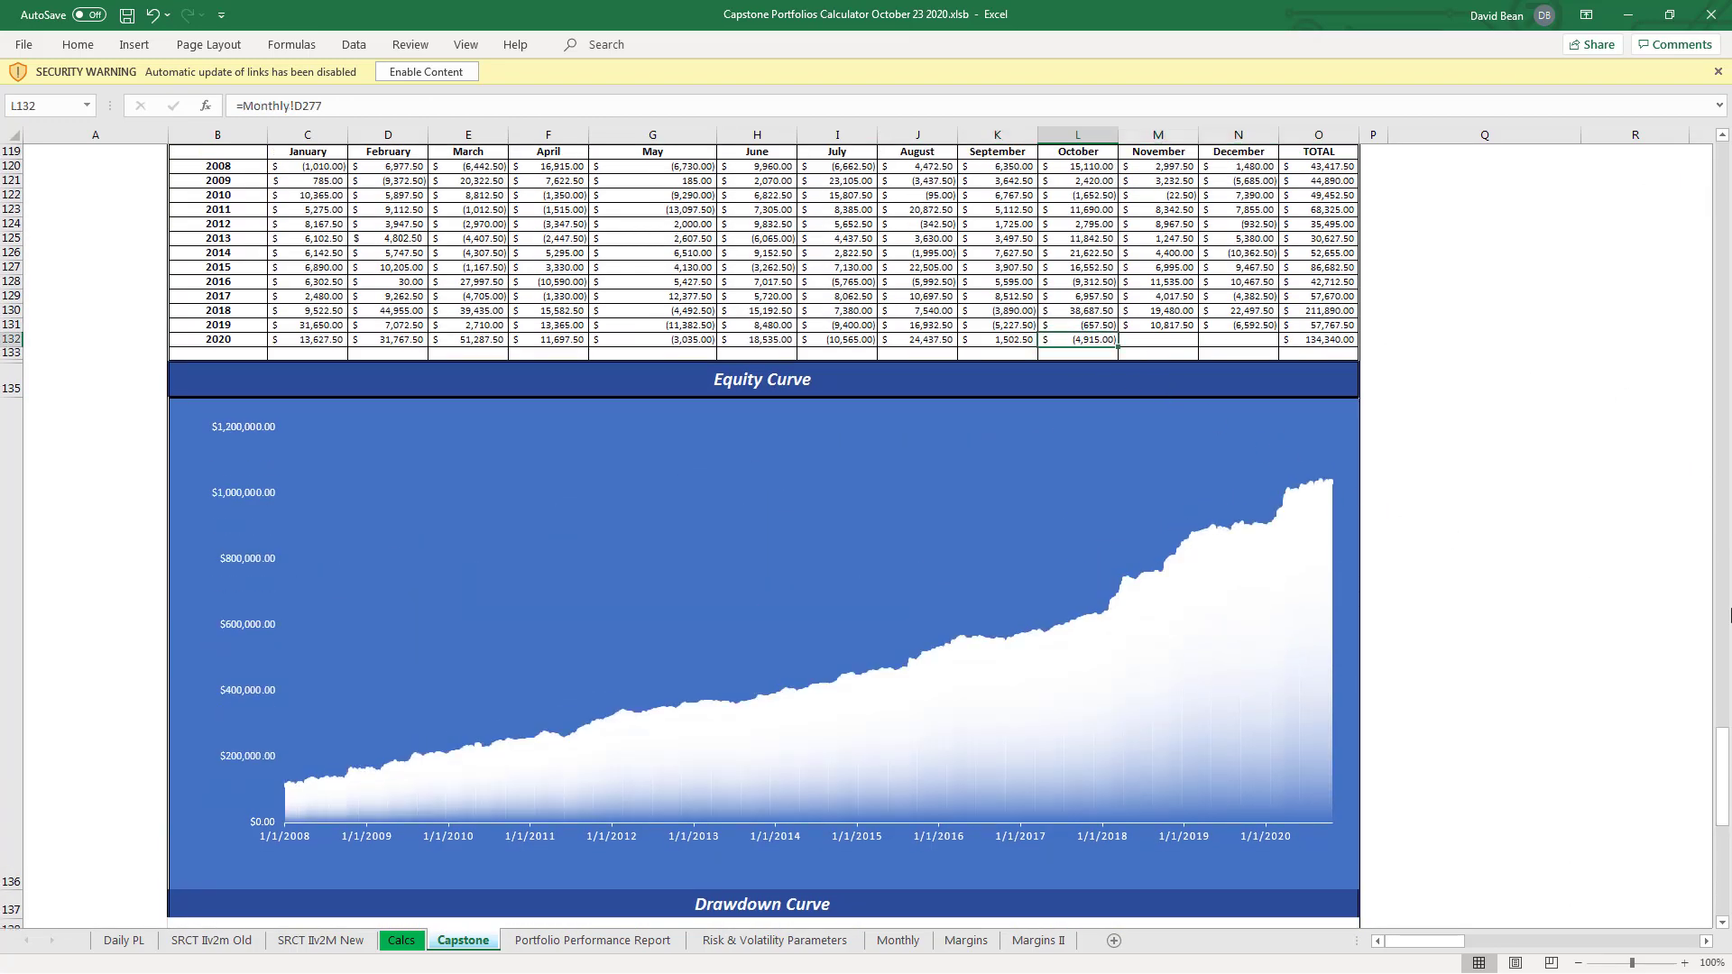
- Switch the selected portfolio in cell E14 to Stock Index Portfolio 2020 (36)
left_click_drag(1721, 758, 1719, 80)
left_click(646, 453)
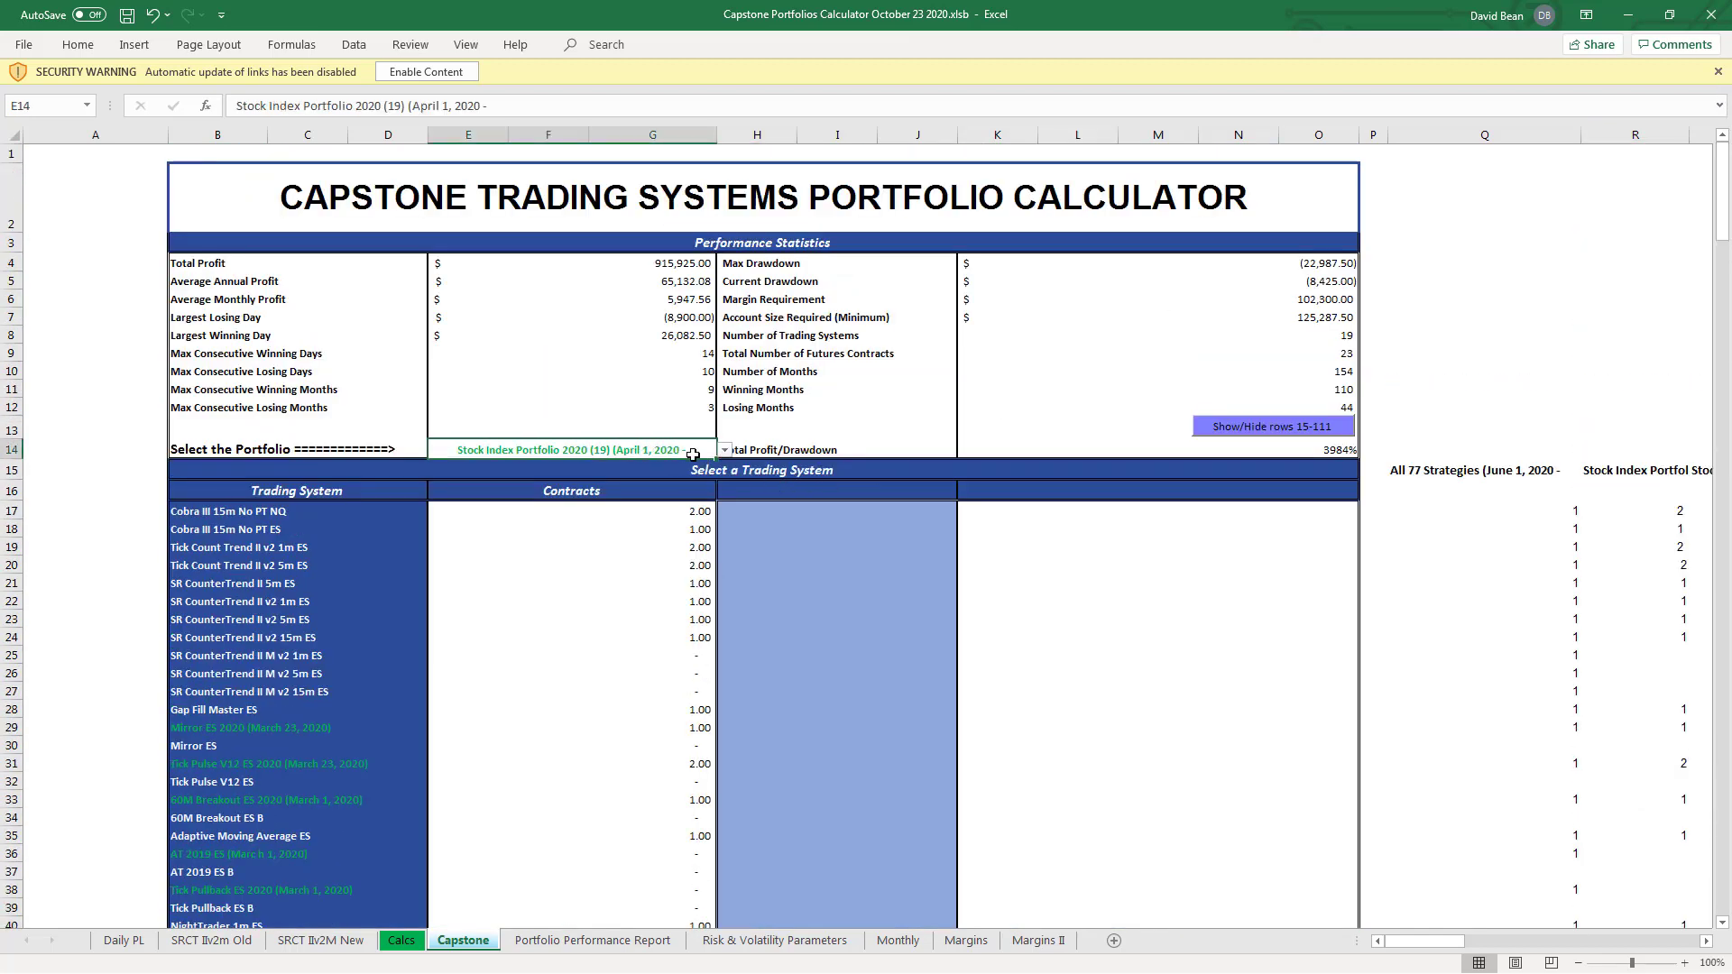
left_click(727, 451)
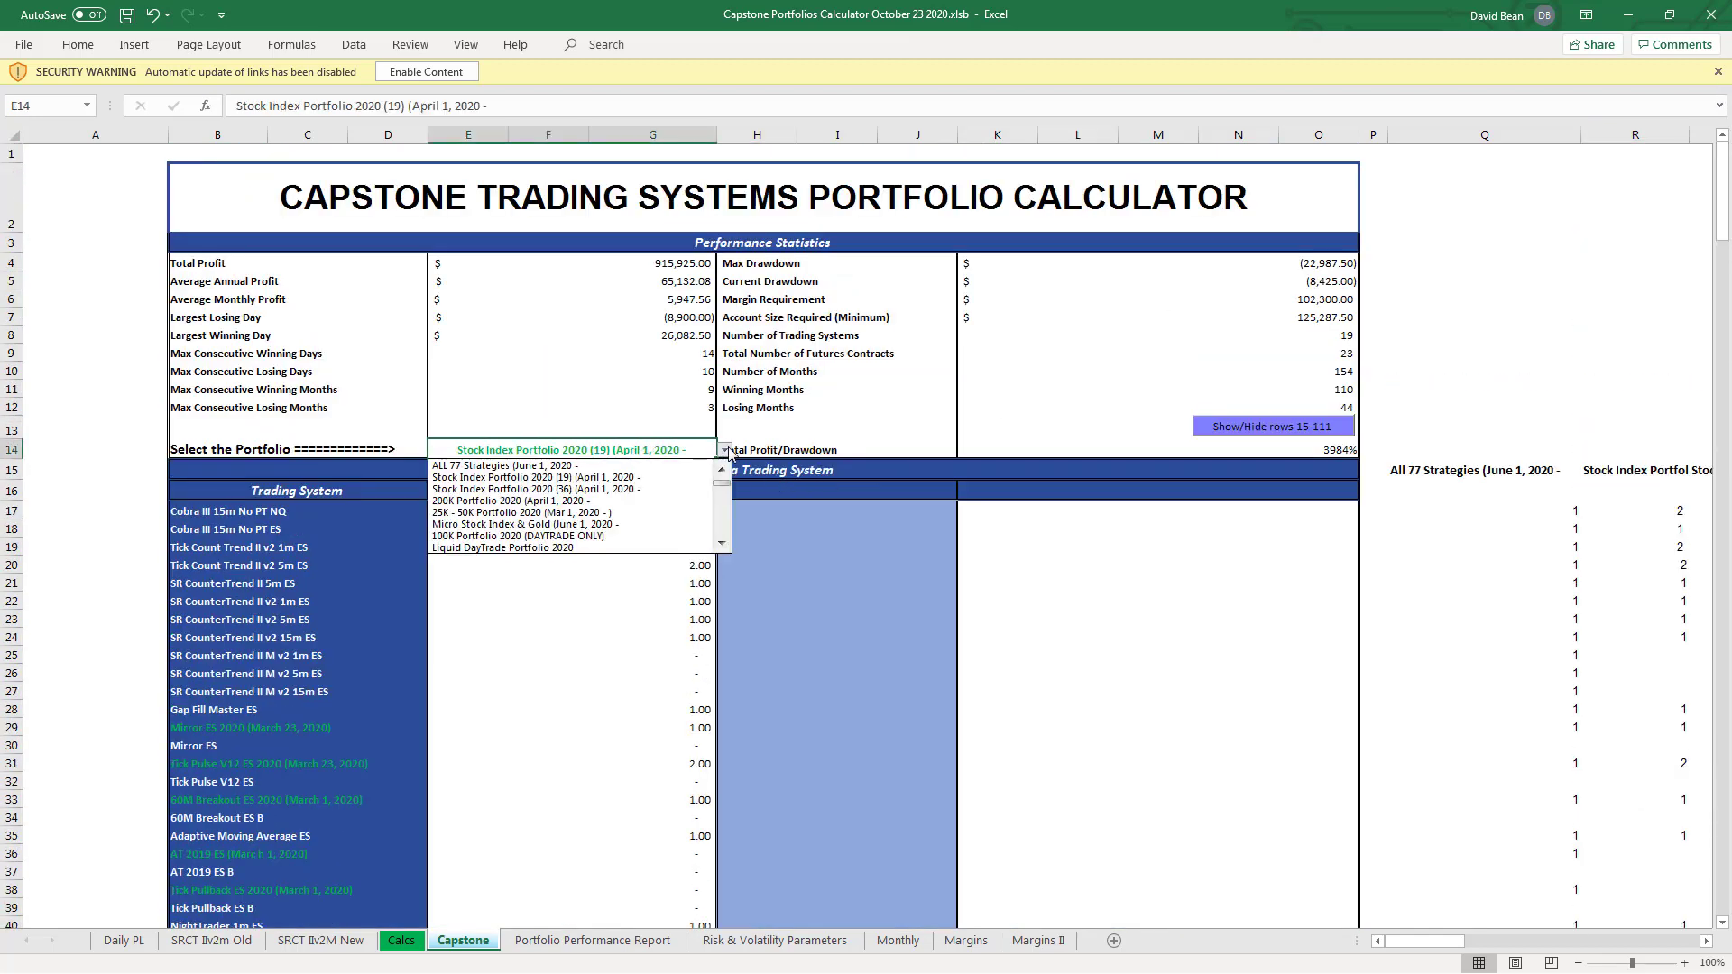
left_click(666, 494)
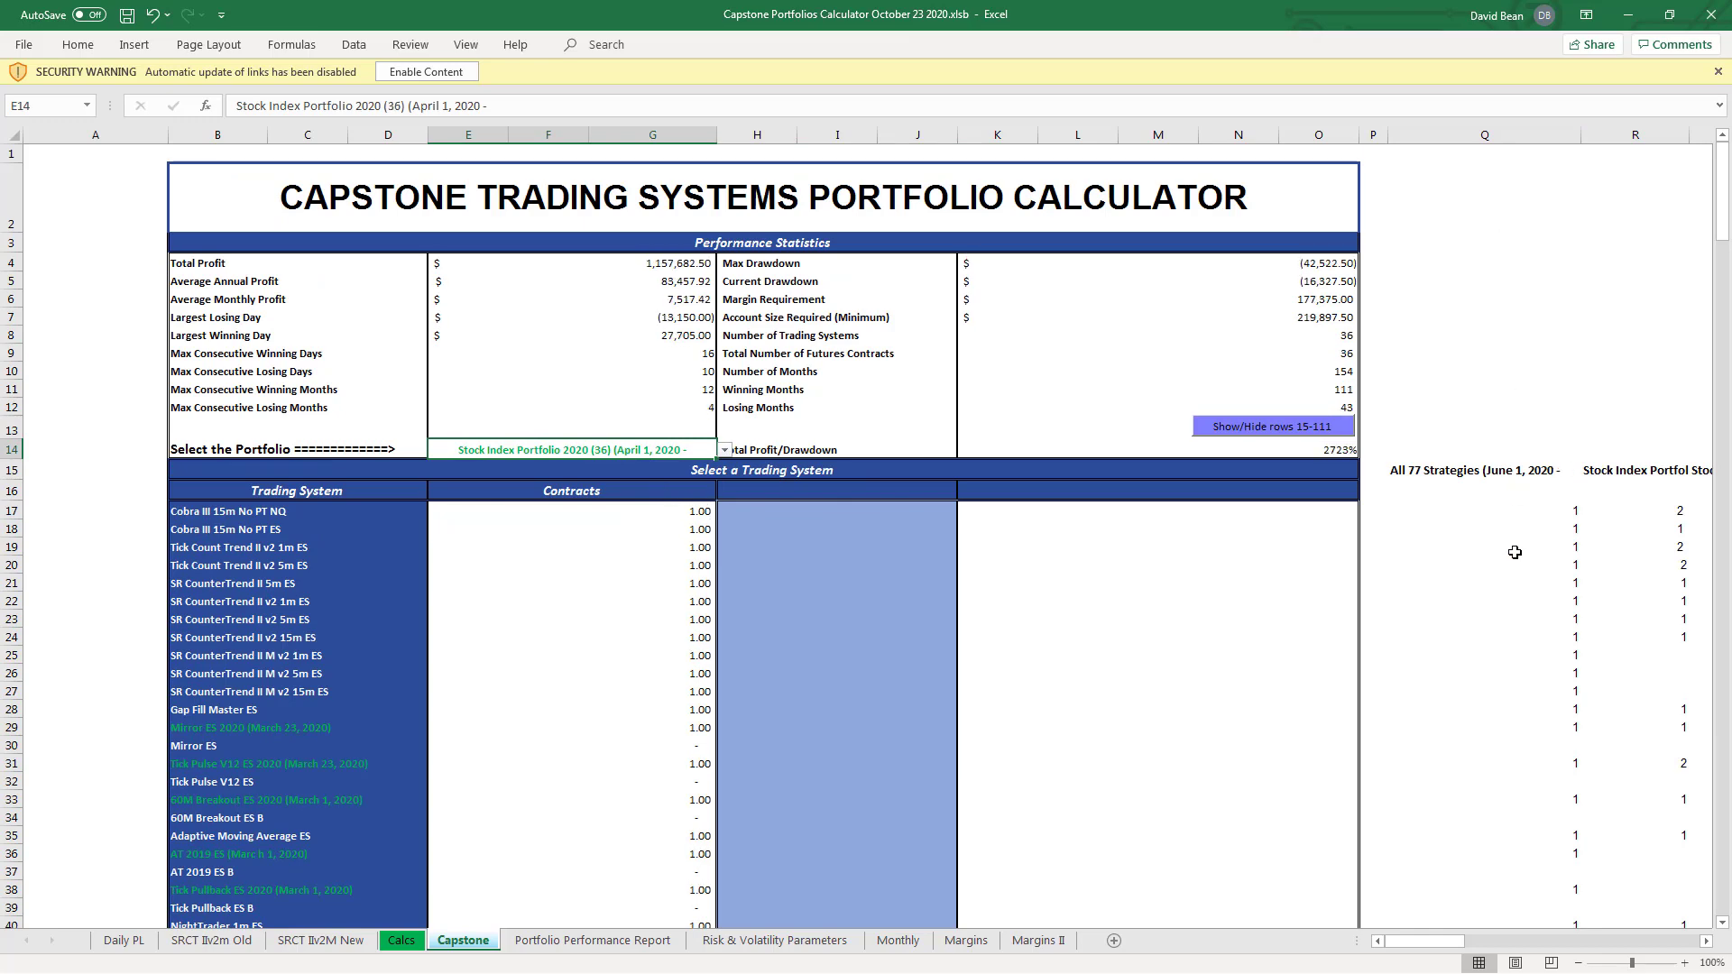
- Examine the 36-strategy stock index portfolio's monthly results from July to October 2020
left_click_drag(1725, 175, 1725, 762)
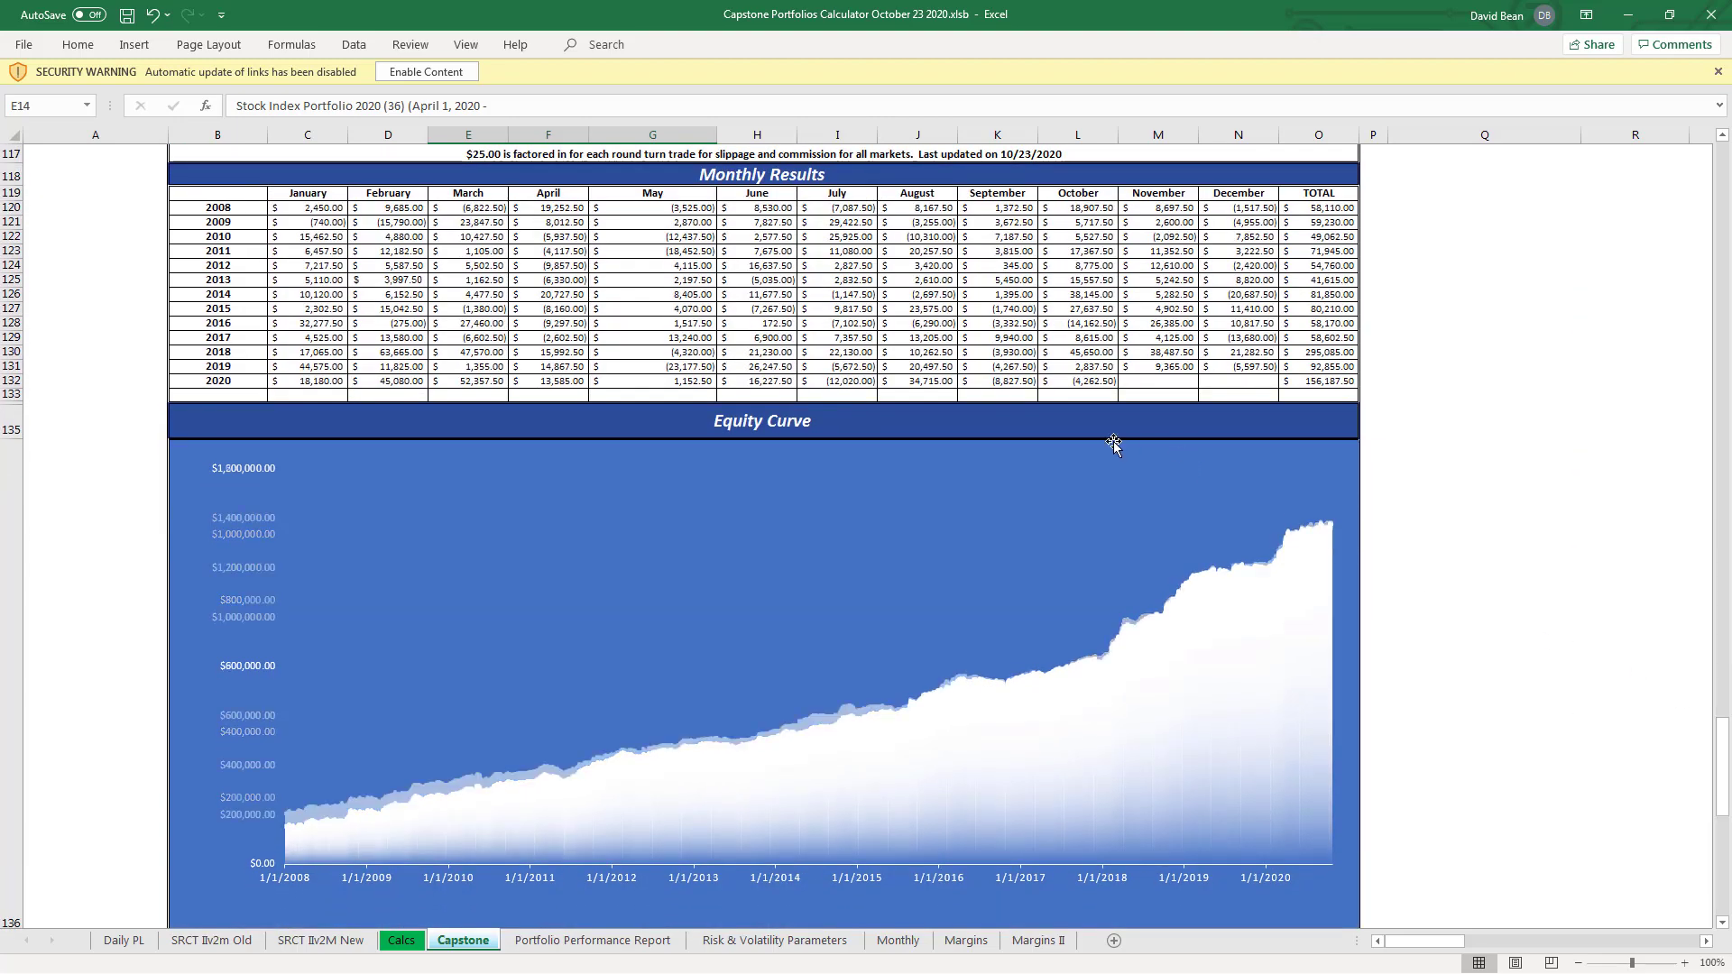
left_click(994, 379)
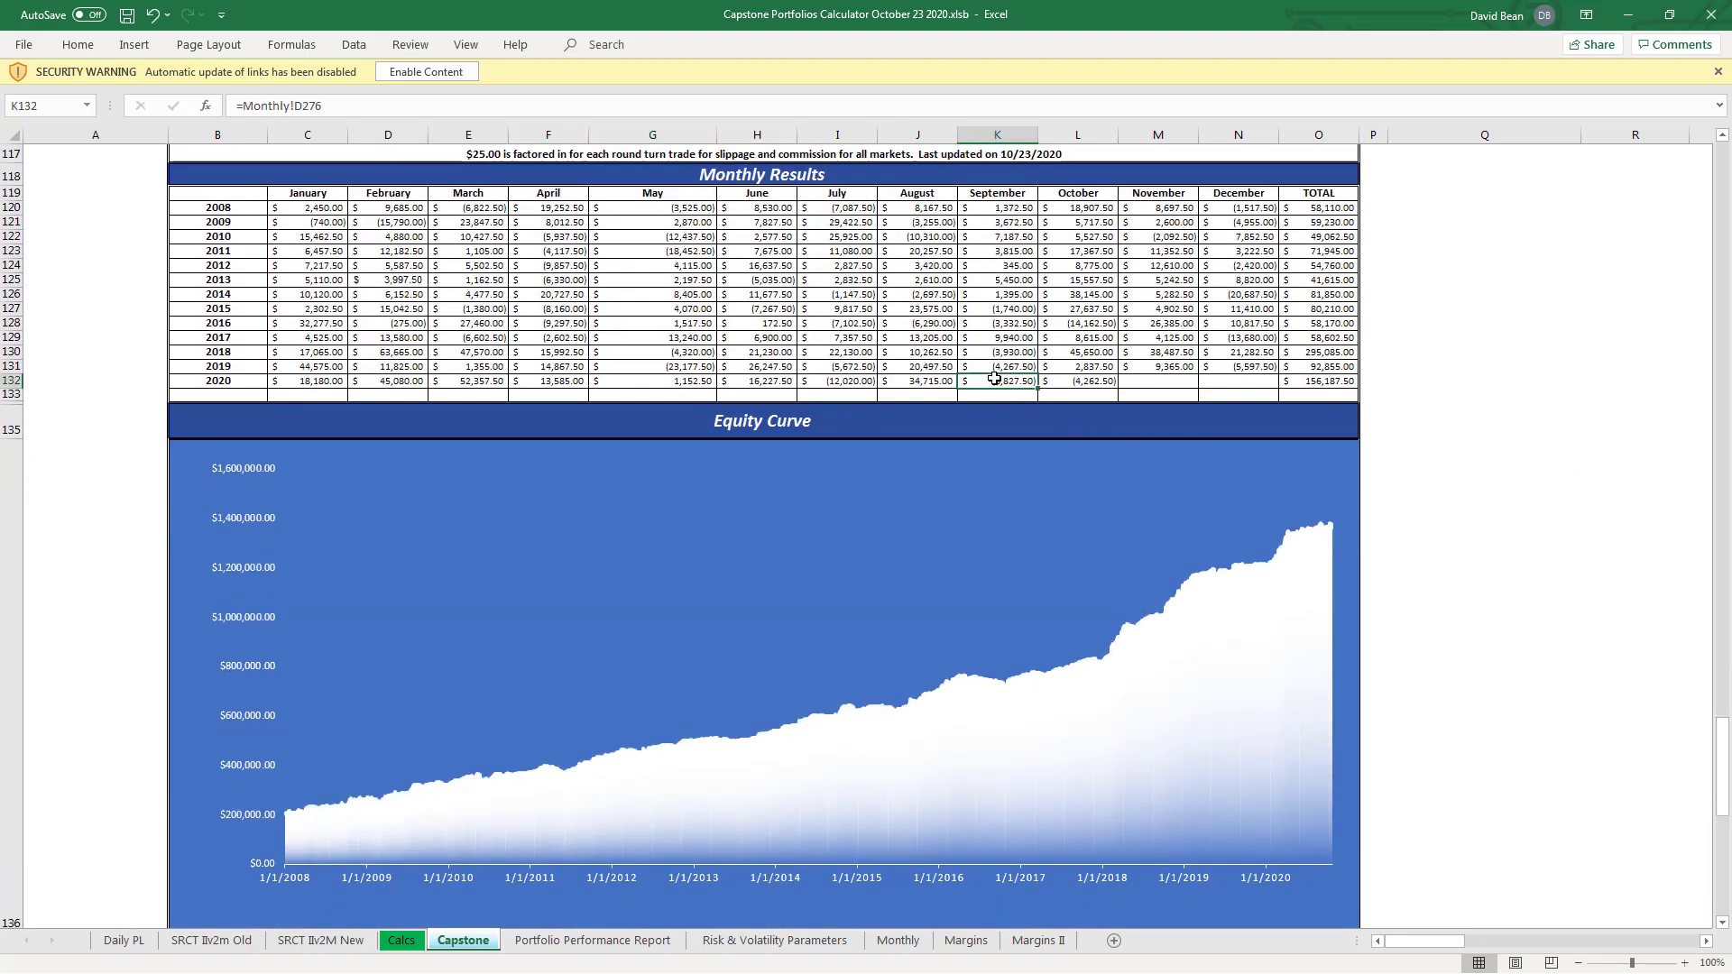
left_click(1080, 379)
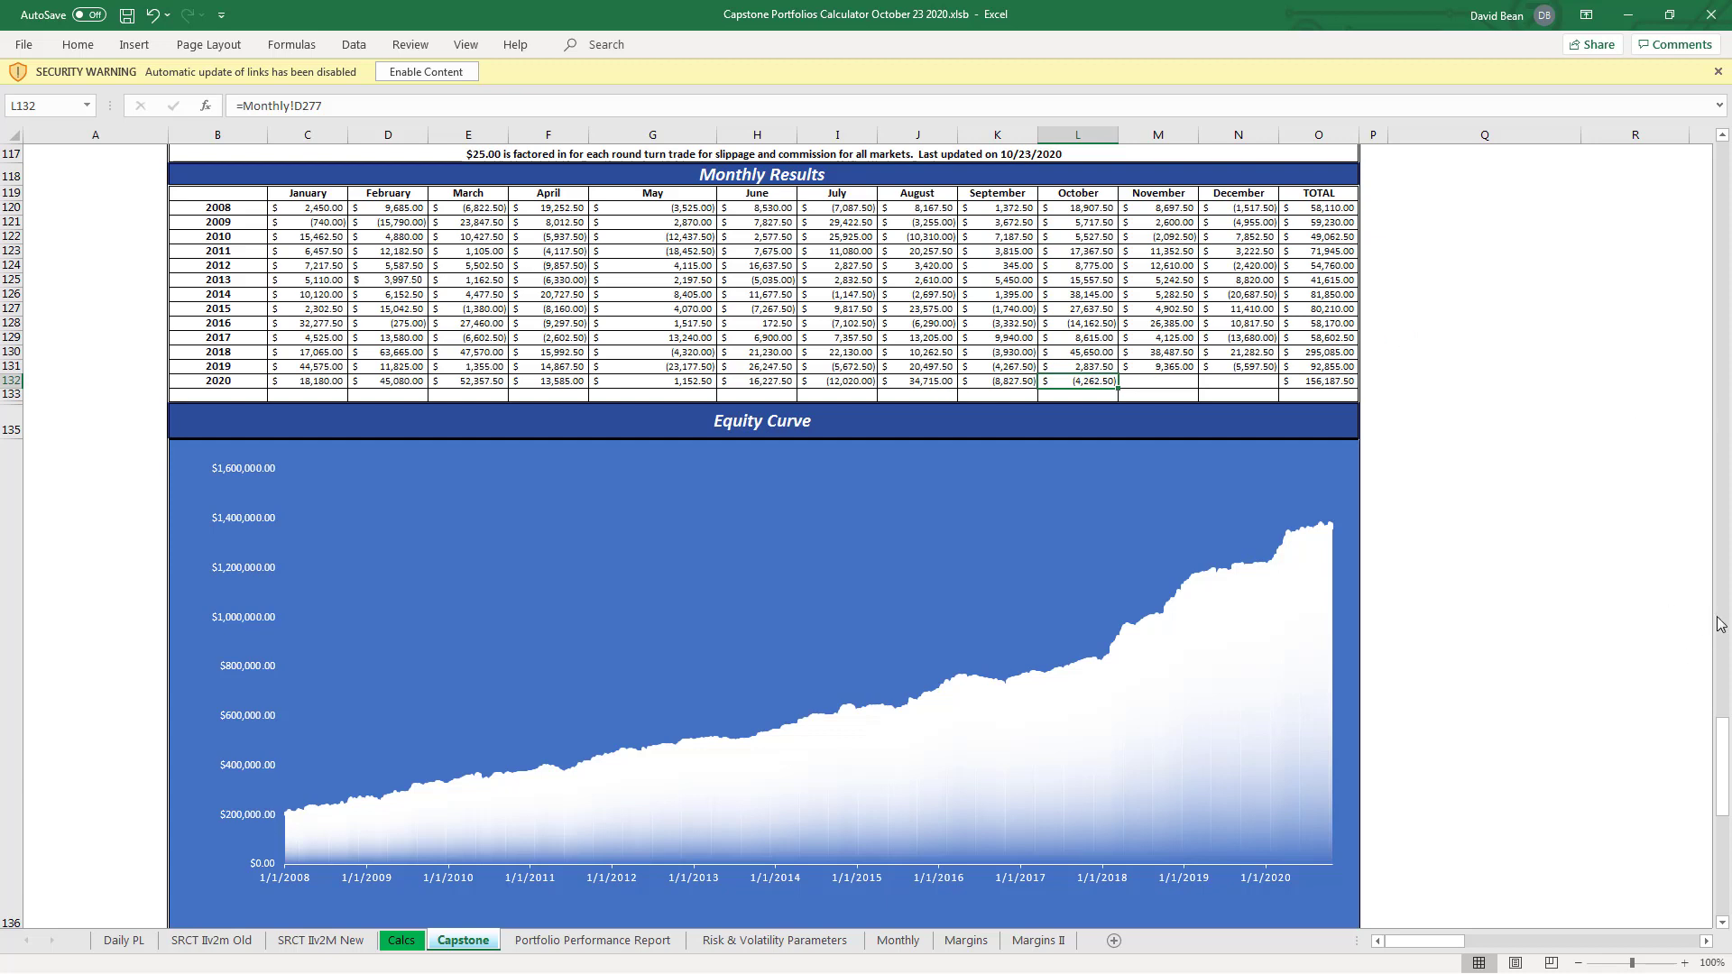
left_click(838, 382)
left_click(906, 380)
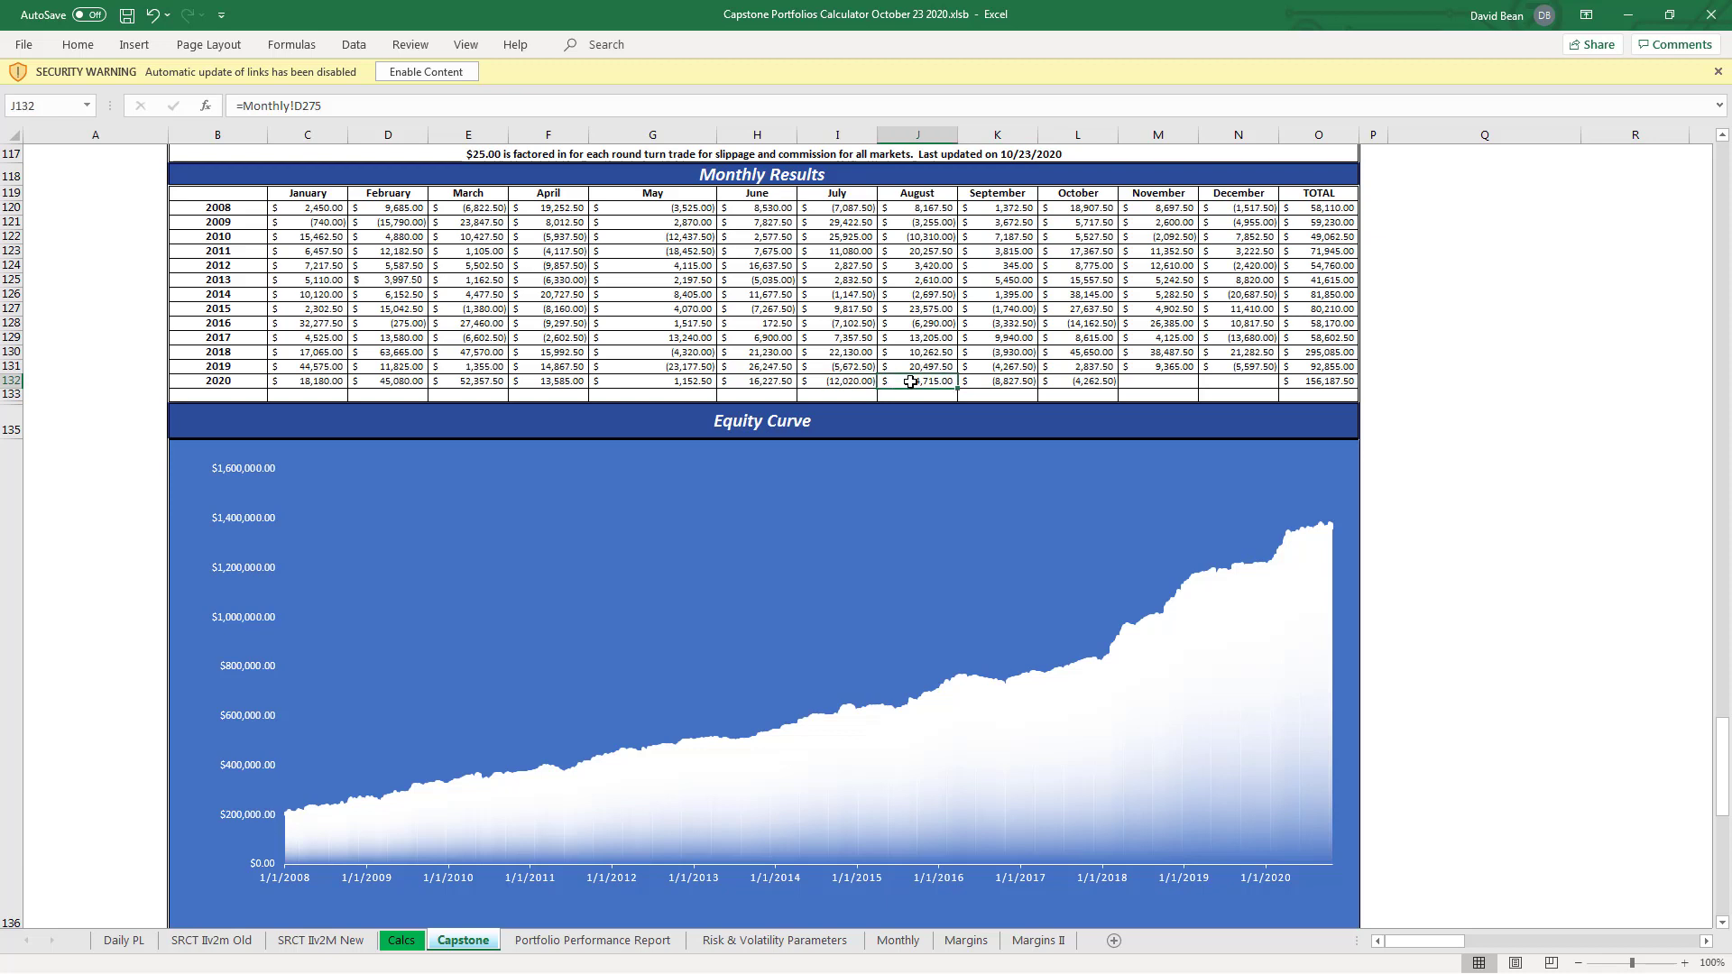
left_click(1009, 382)
left_click(1089, 382)
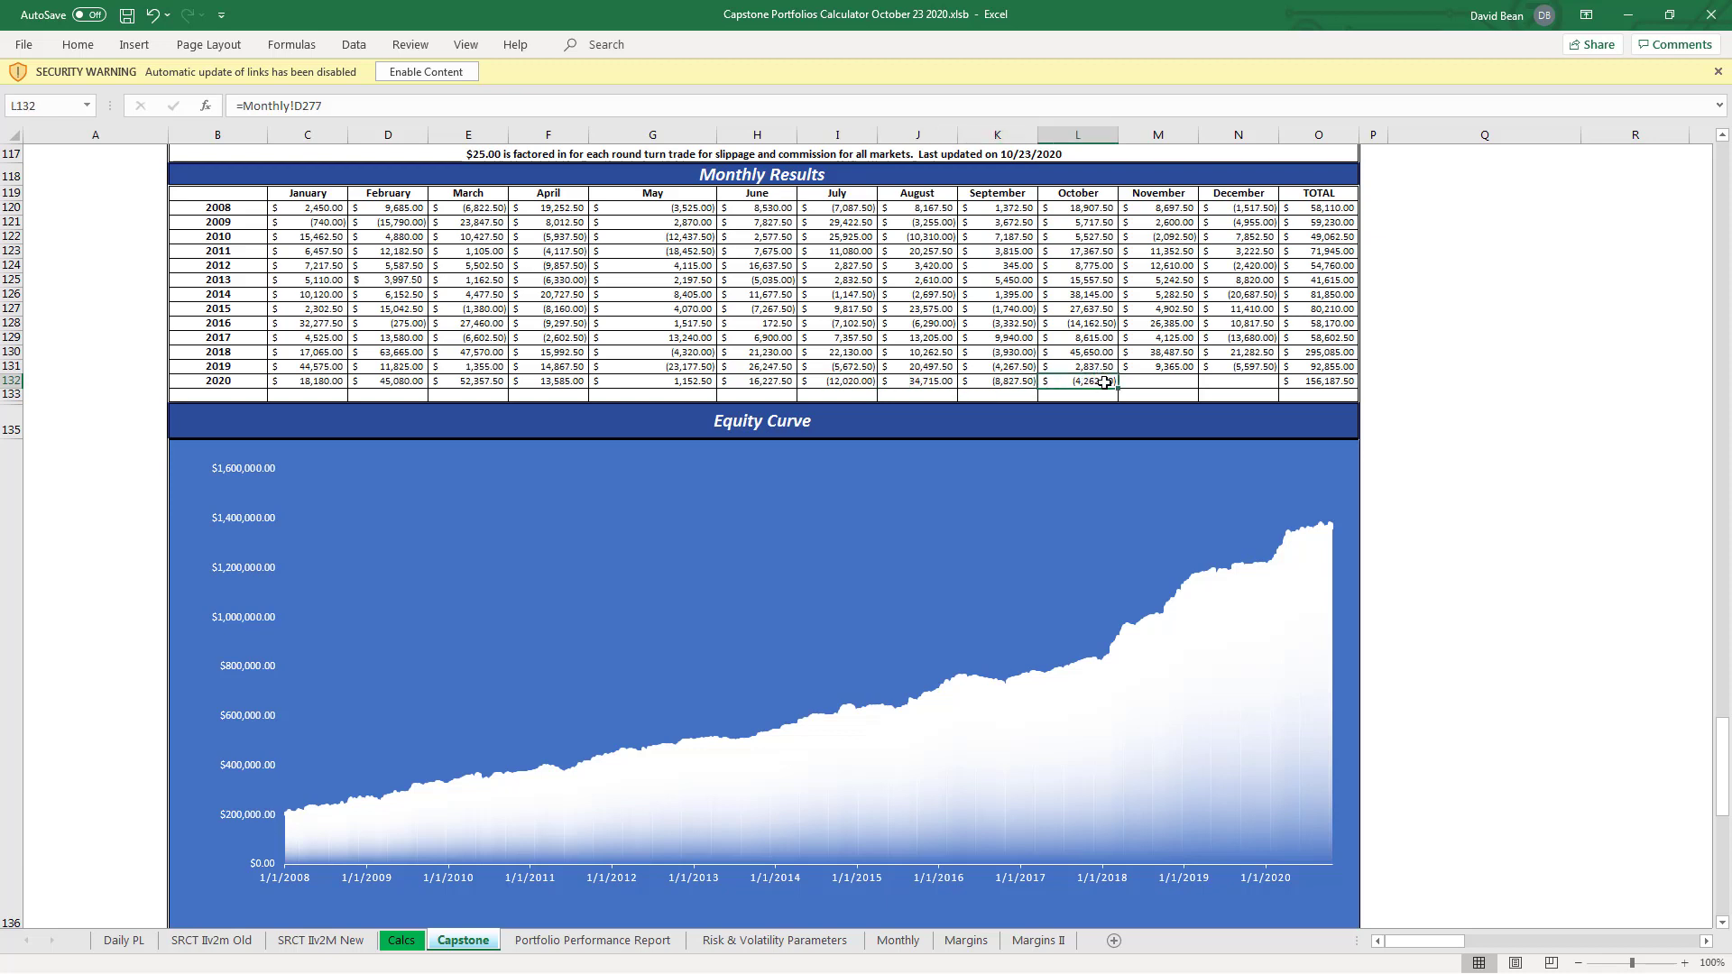
- Check the 36-strategy portfolio's drawdown curve and switch the selected portfolio in cell E14 to 200K Portfolio 2020
left_click_drag(1722, 762, 1729, 863)
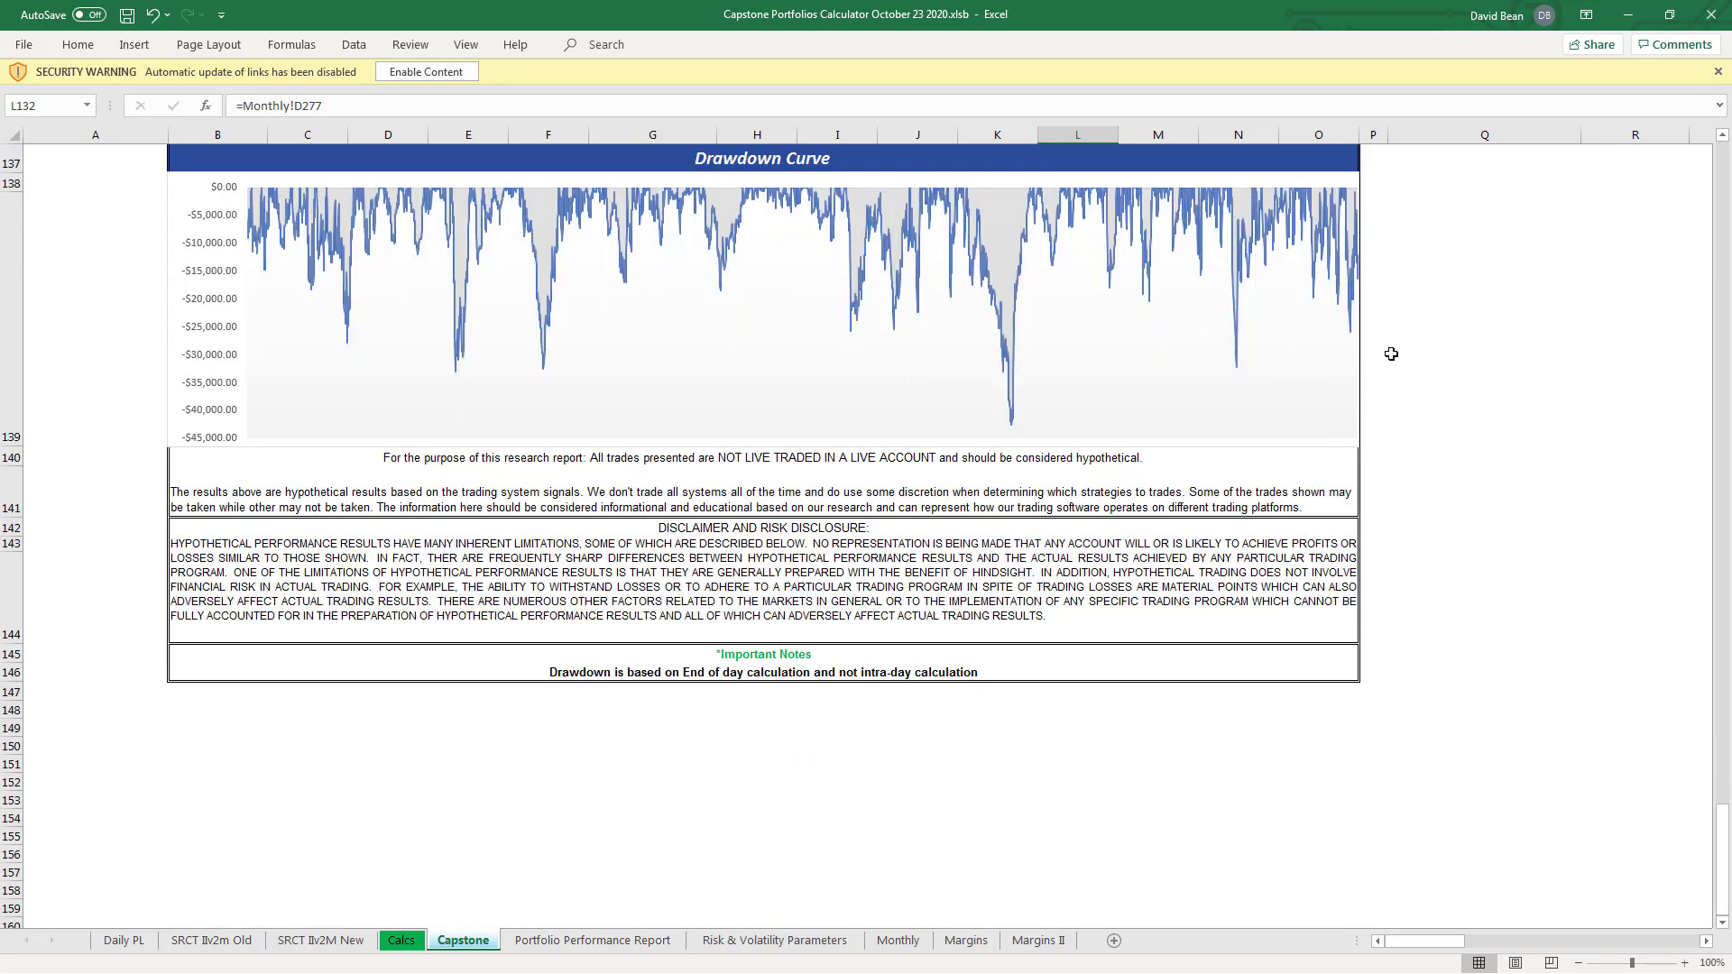
left_click_drag(1723, 825, 1718, 153)
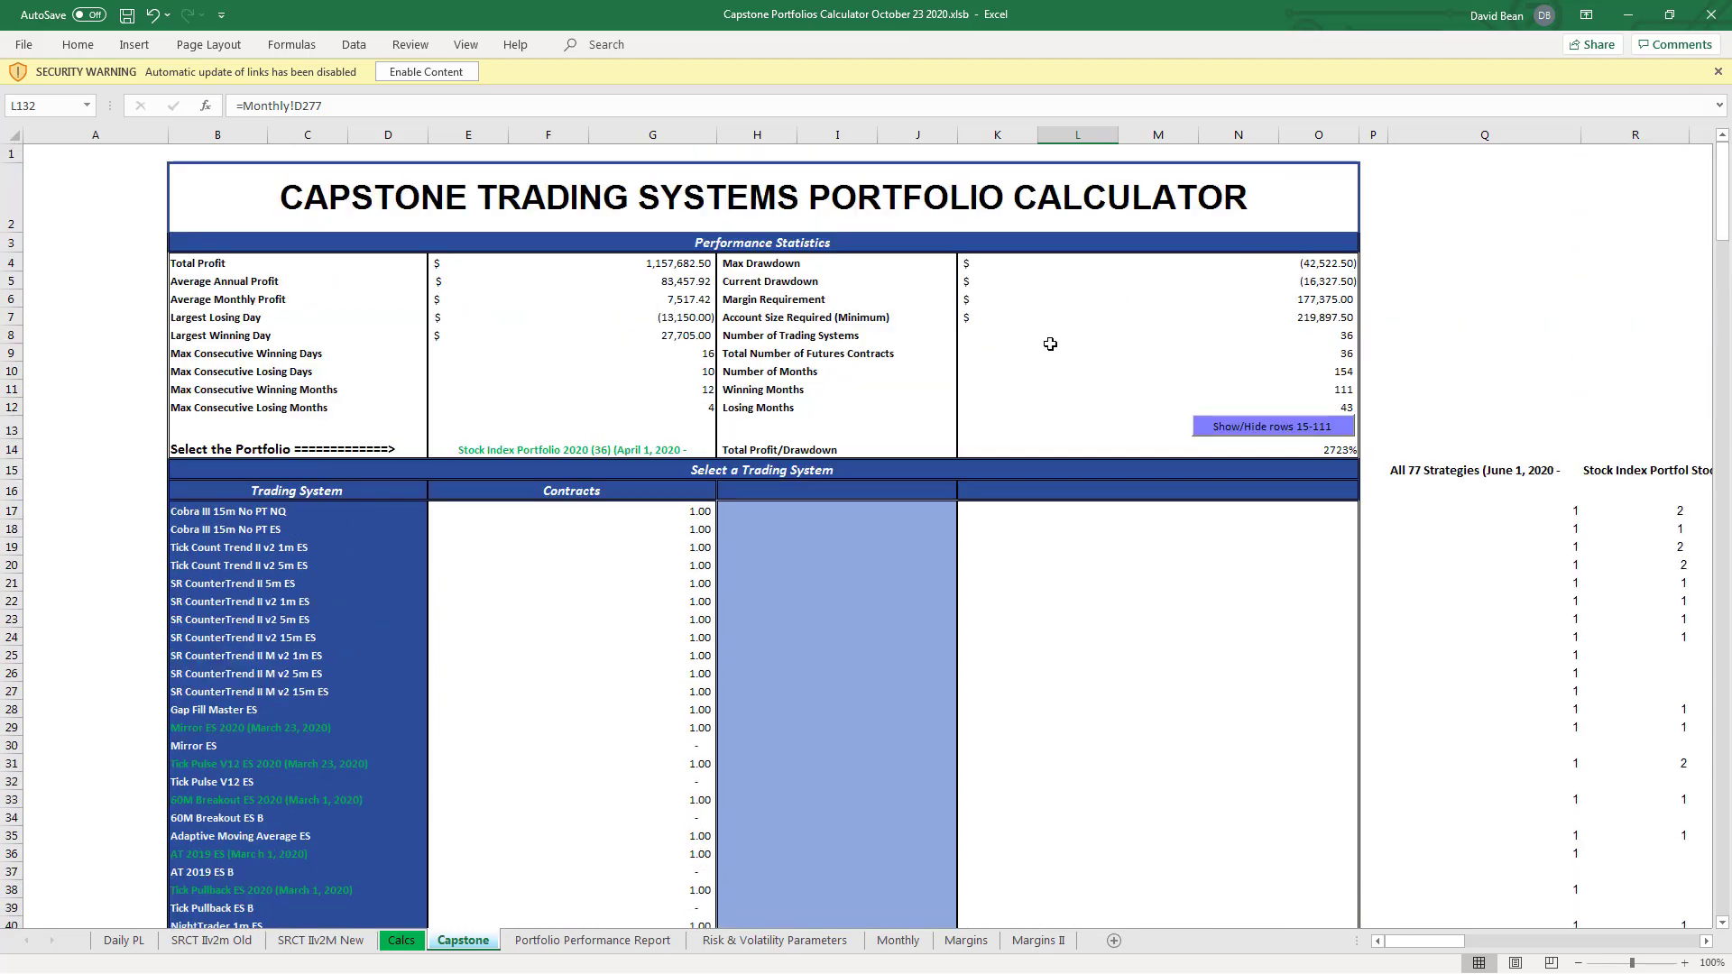
left_click(594, 451)
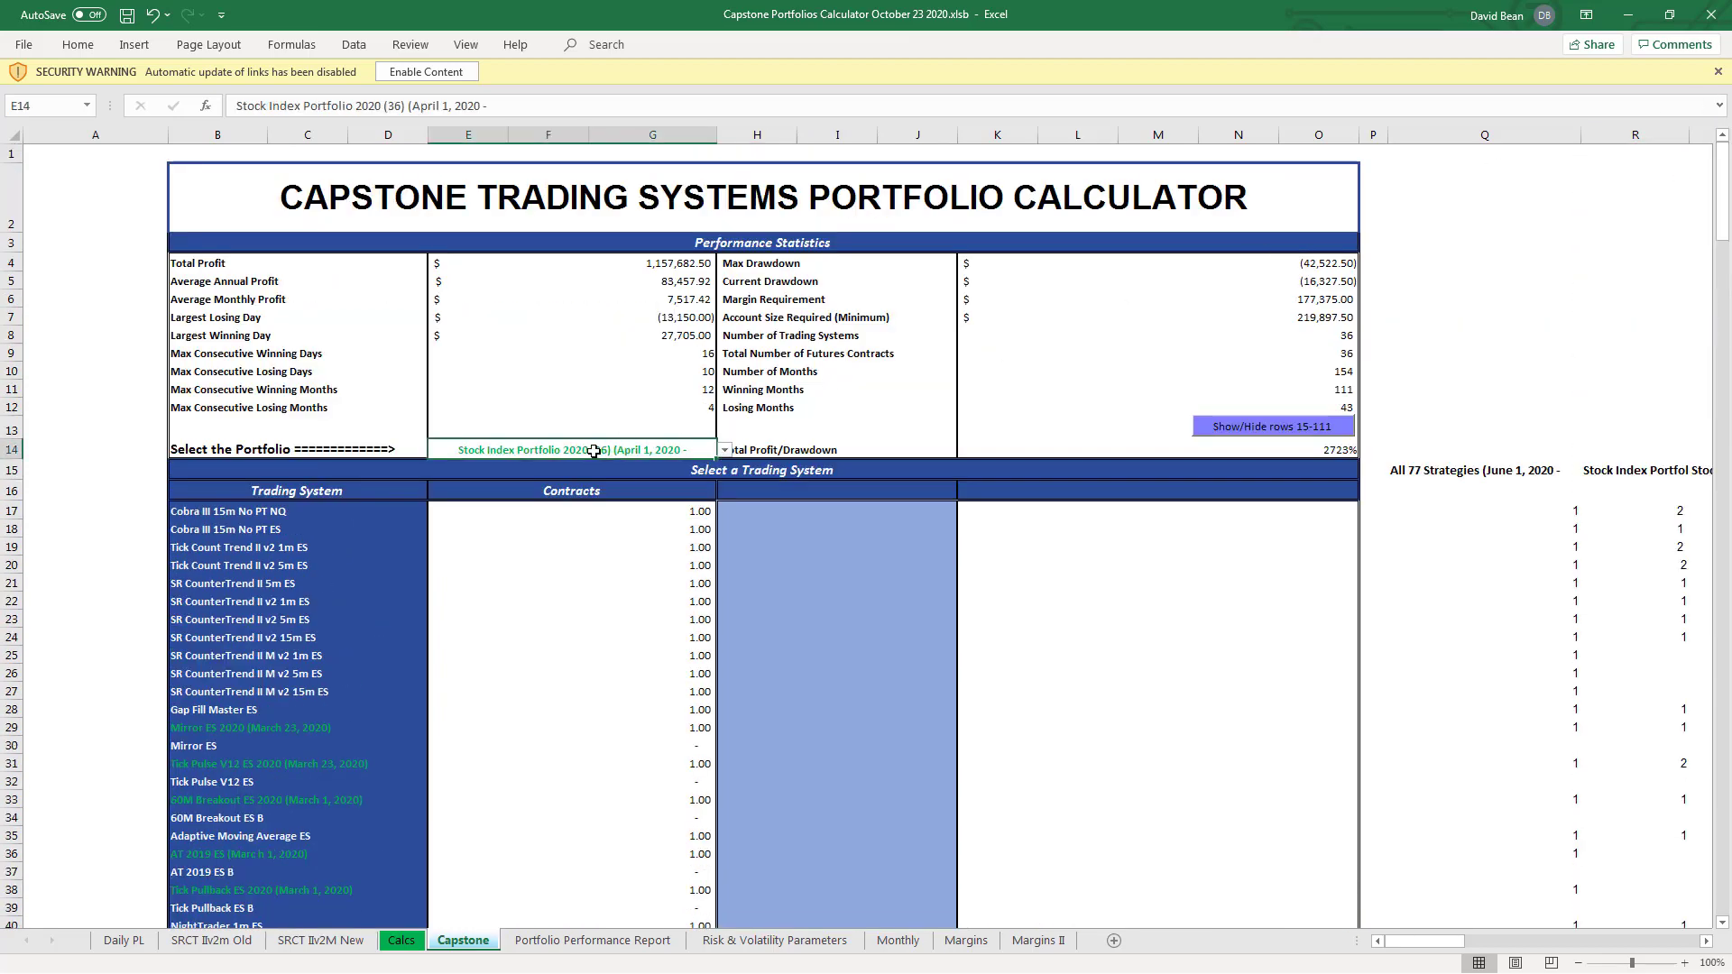
left_click(725, 450)
left_click(619, 496)
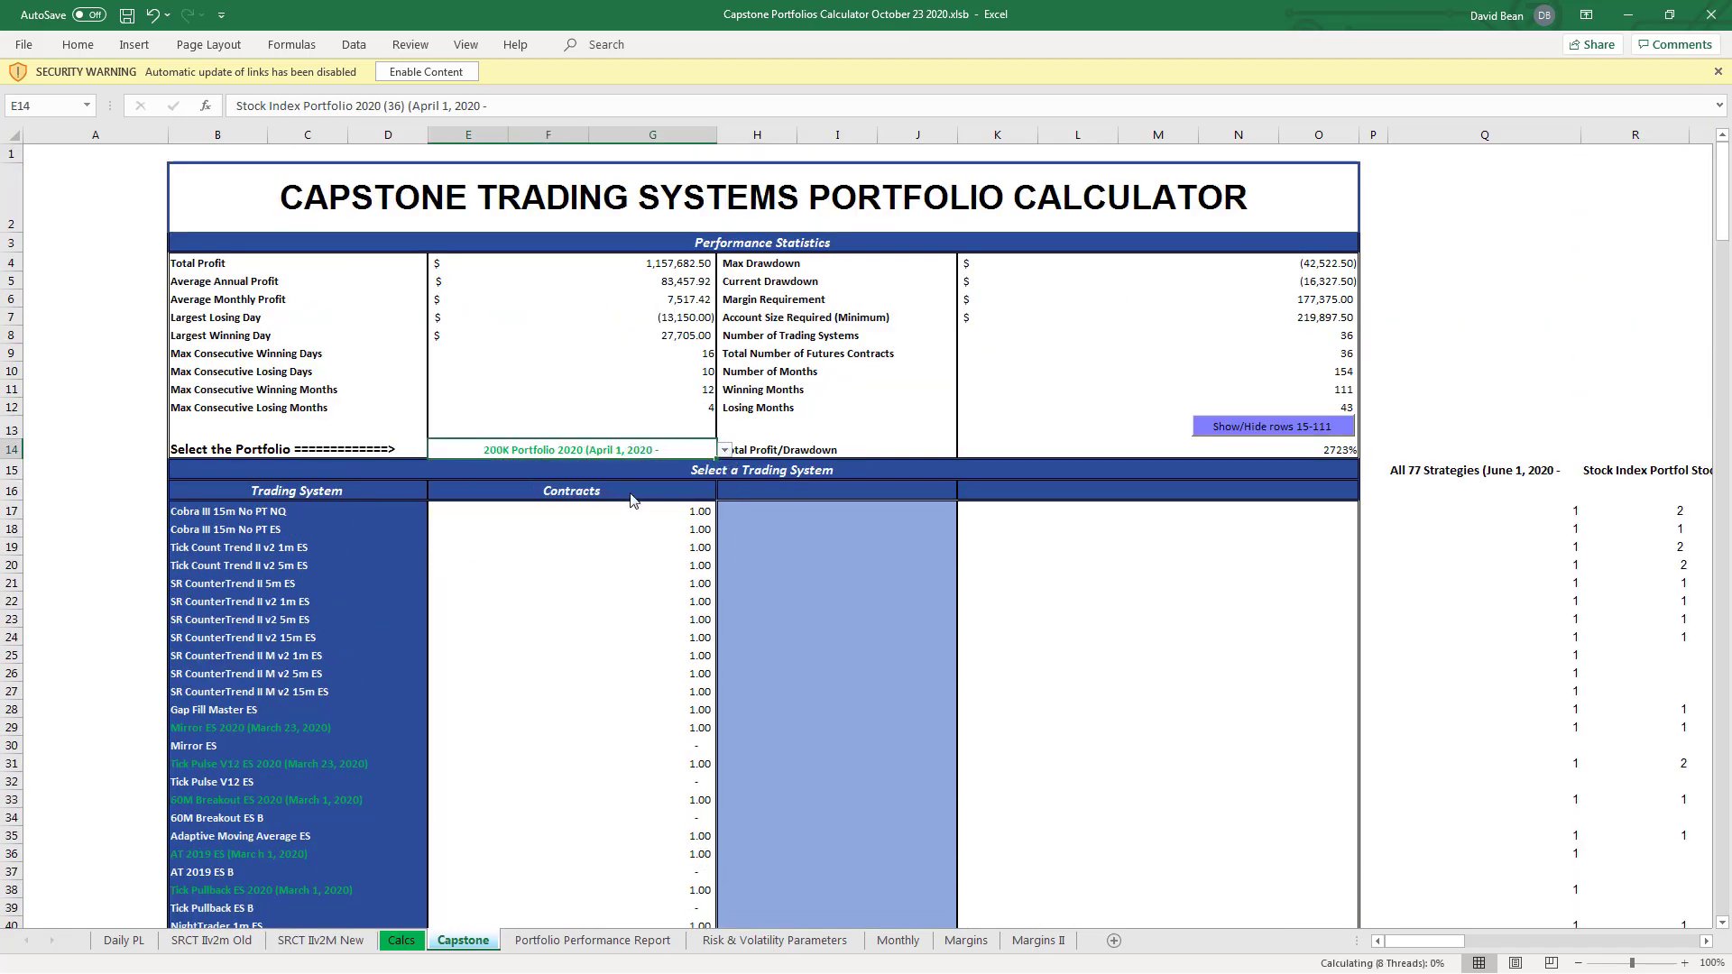
left_click(1484, 351)
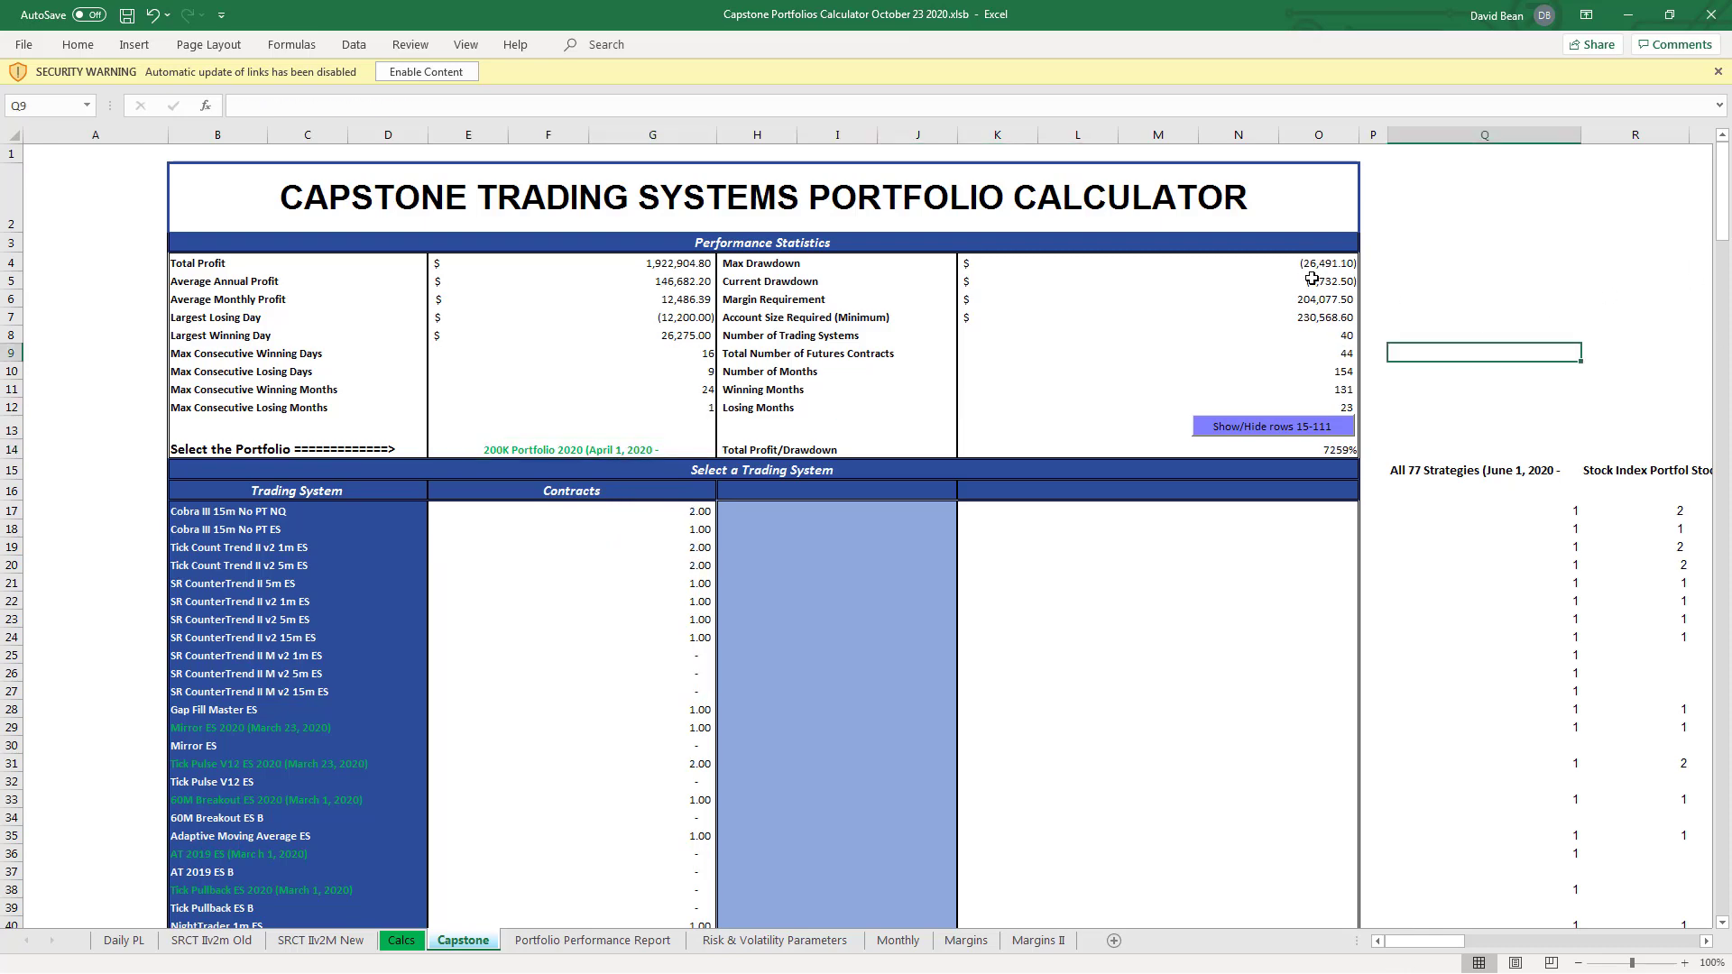
- Examine the 200K portfolio's equity and drawdown curves and its October 2020 monthly result
left_click_drag(1722, 216, 1699, 275)
left_click_drag(1659, 360, 1689, 889)
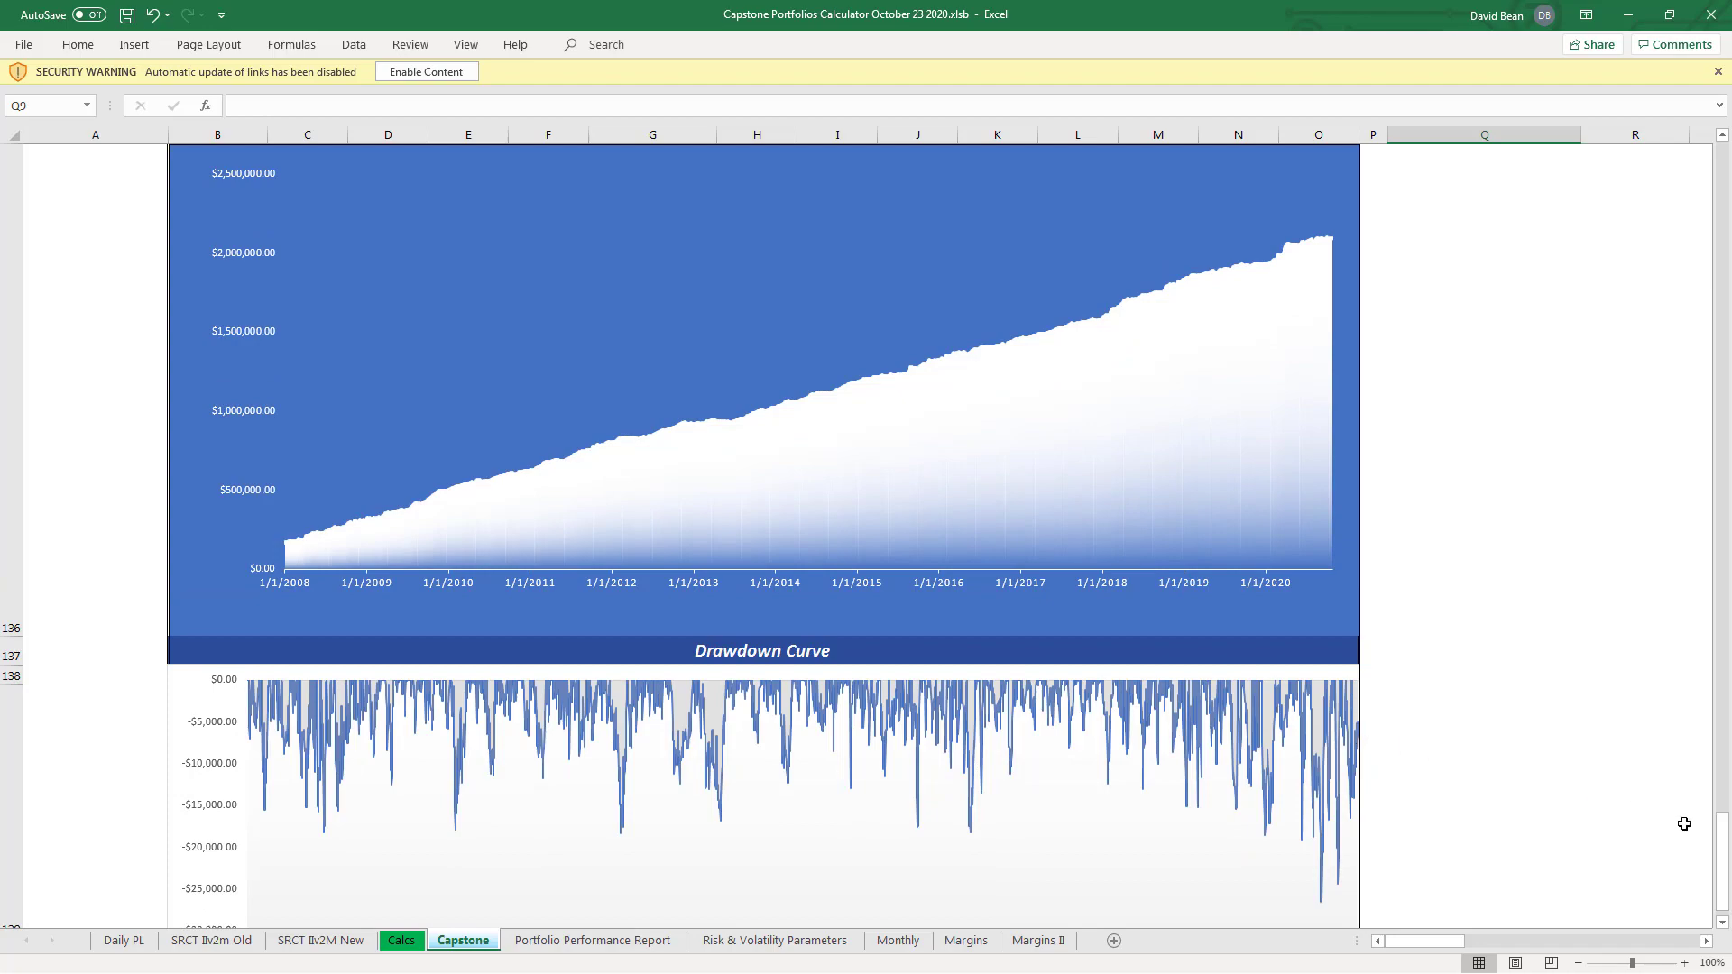
left_click_drag(1723, 823, 1721, 647)
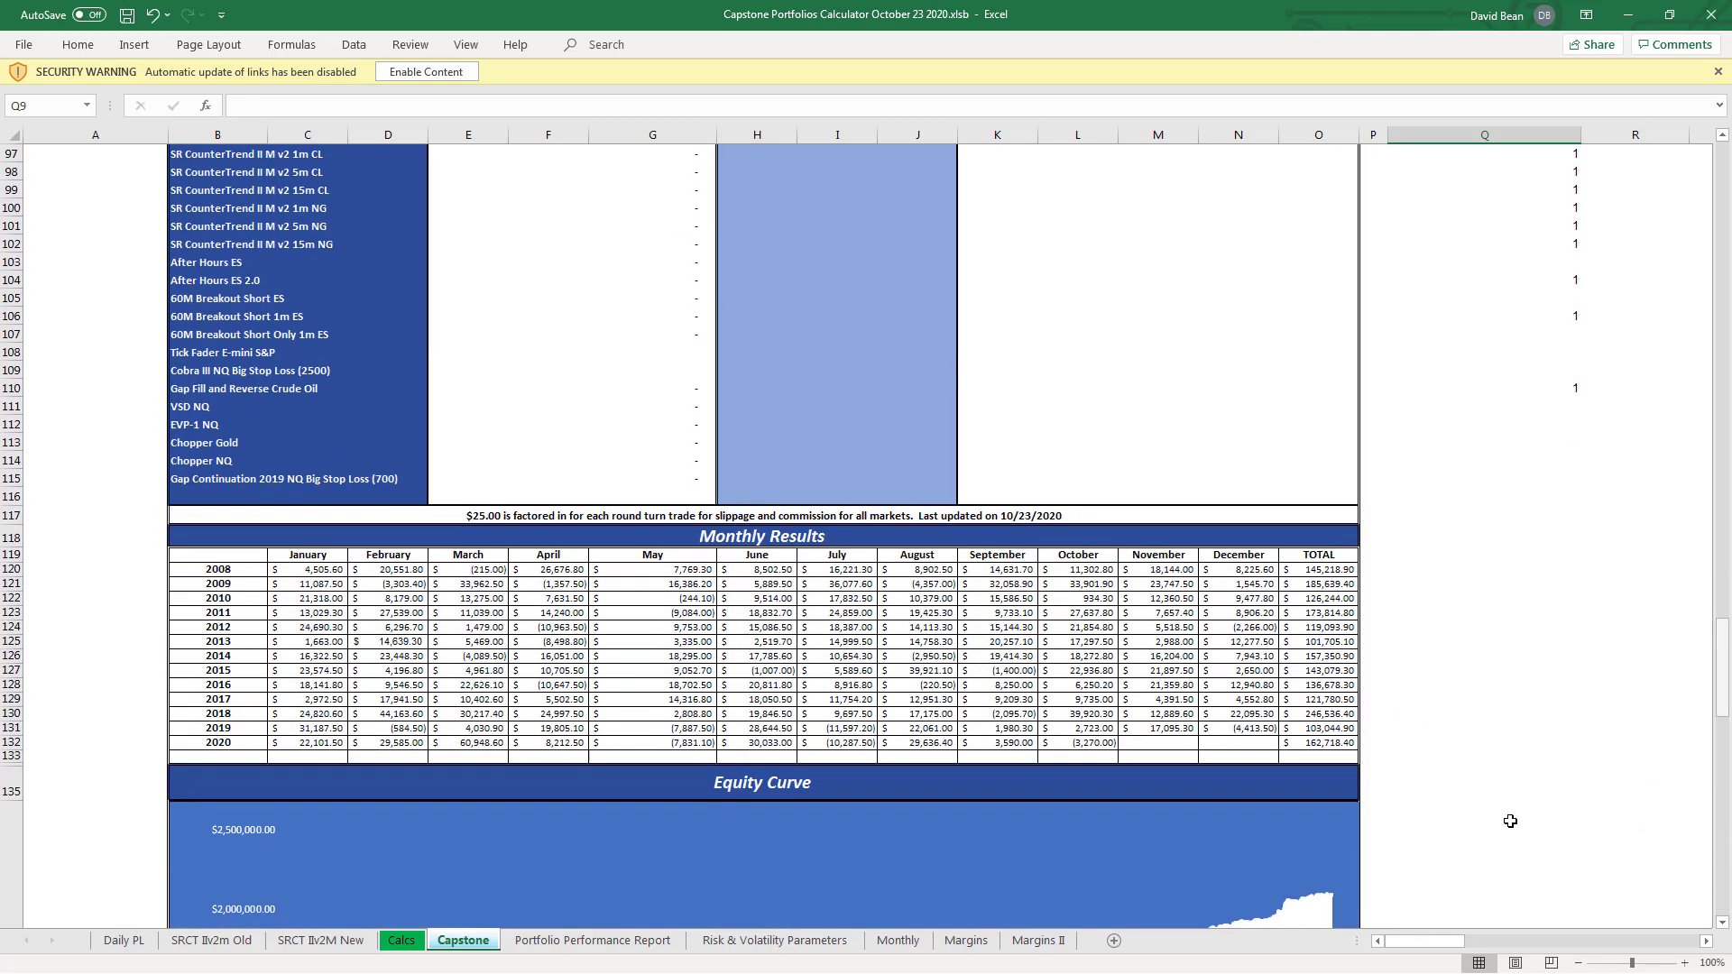
left_click(1085, 744)
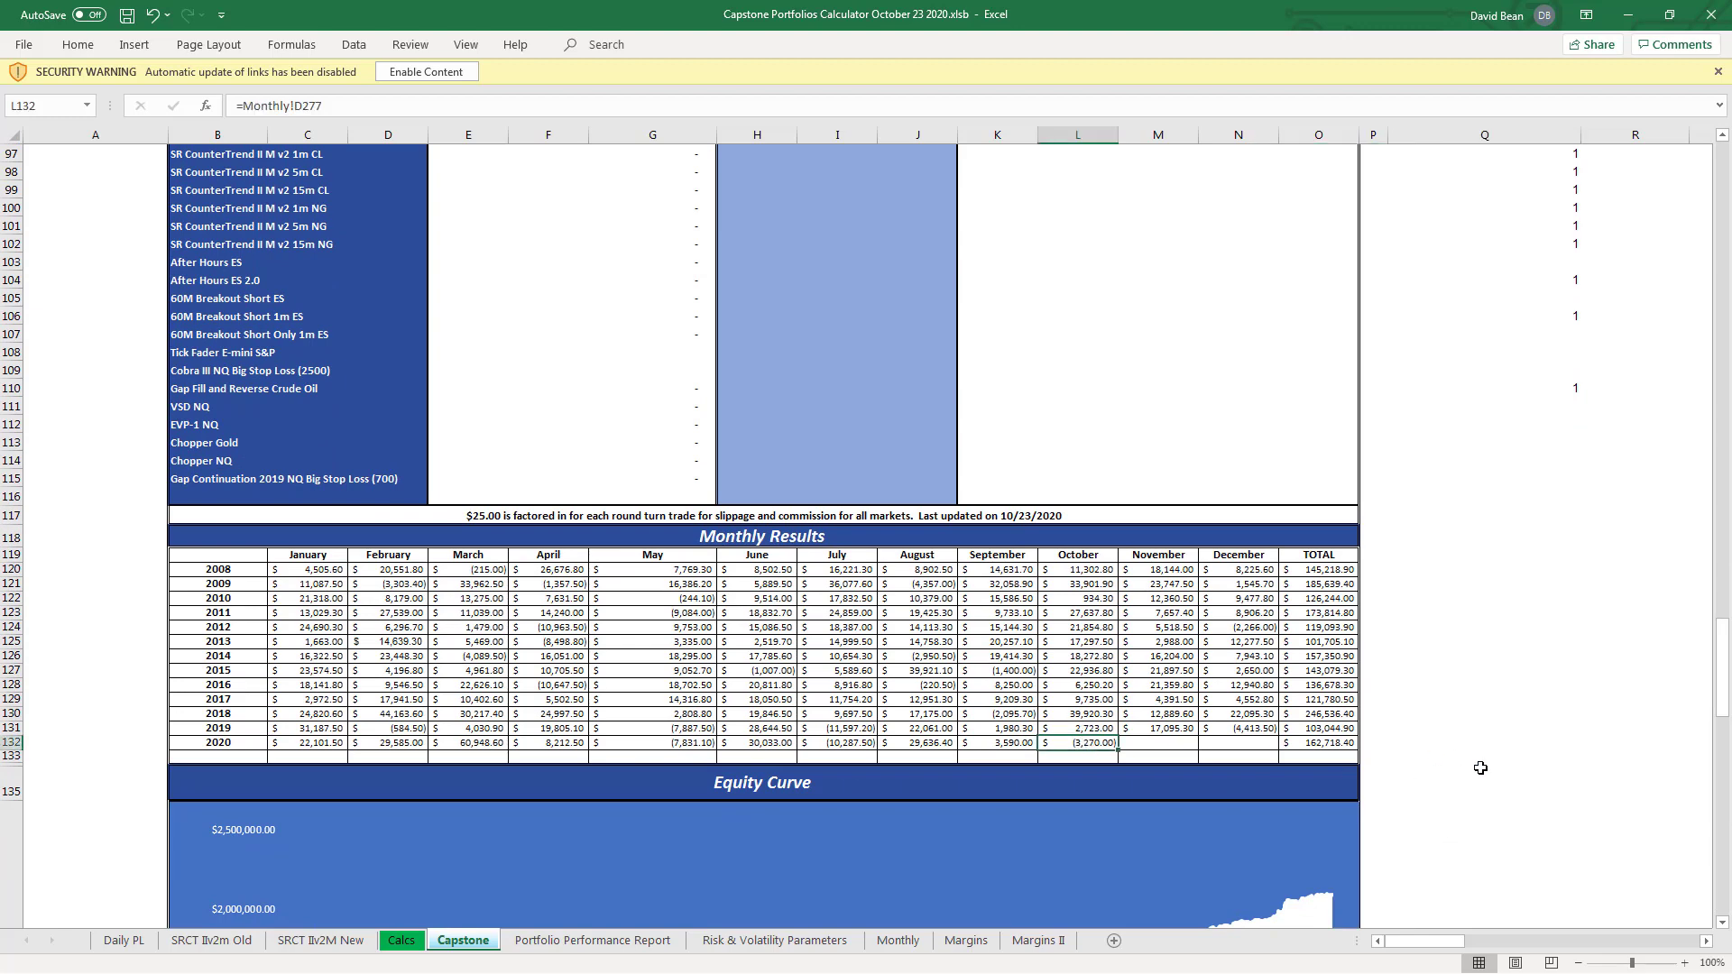
- Switch the selected portfolio in cell E14 to 25K - 50K Portfolio 2020
left_click_drag(1722, 695, 1595, 262)
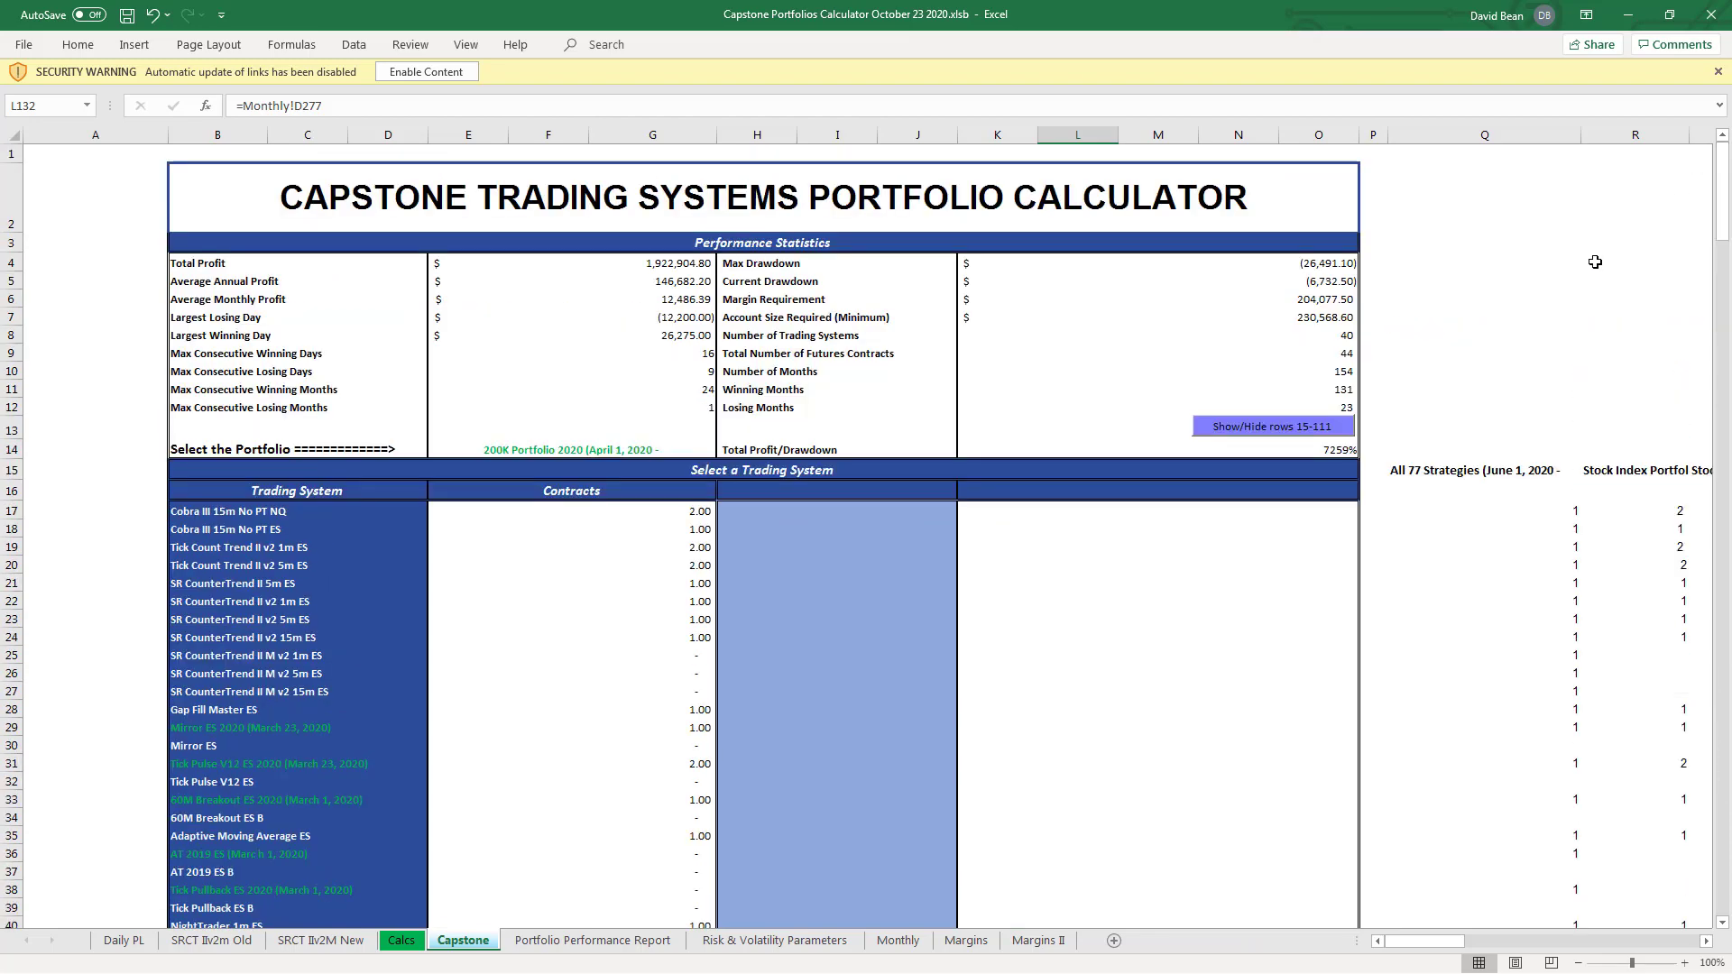
left_click(612, 452)
left_click(726, 450)
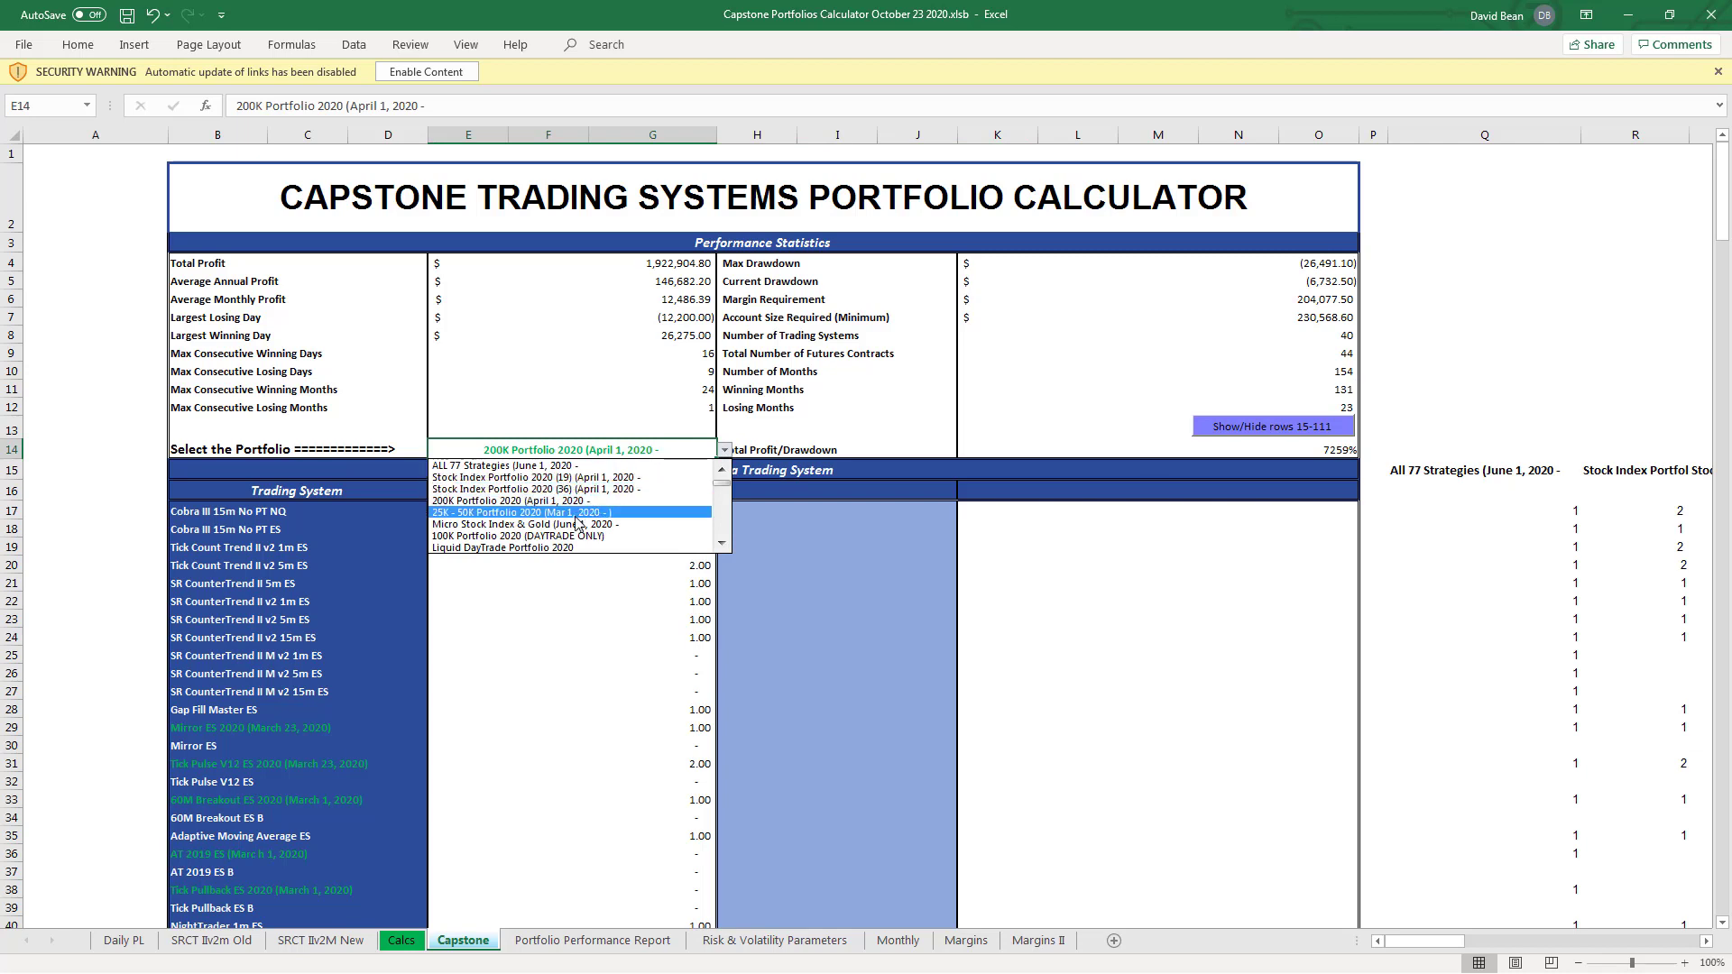
left_click(582, 513)
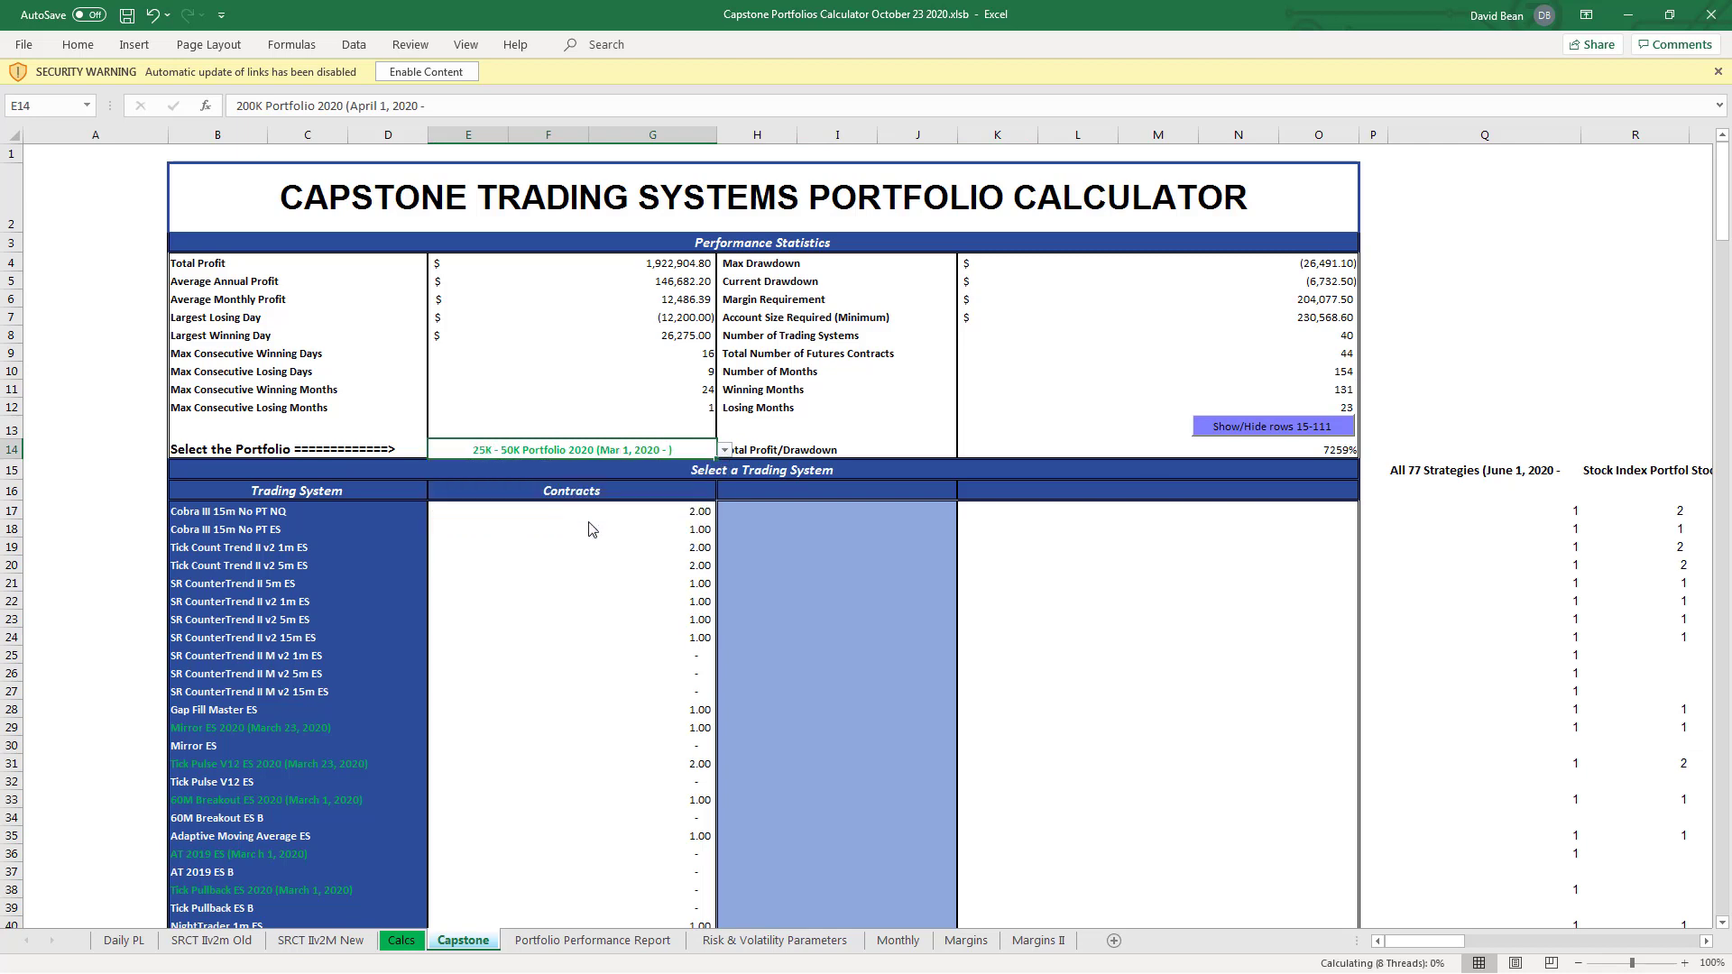
left_click(1536, 320)
- Check the 25K - 50K portfolio's October 2020 monthly result and its drawdown curve
left_click_drag(1724, 184, 1728, 688)
left_click(1079, 653)
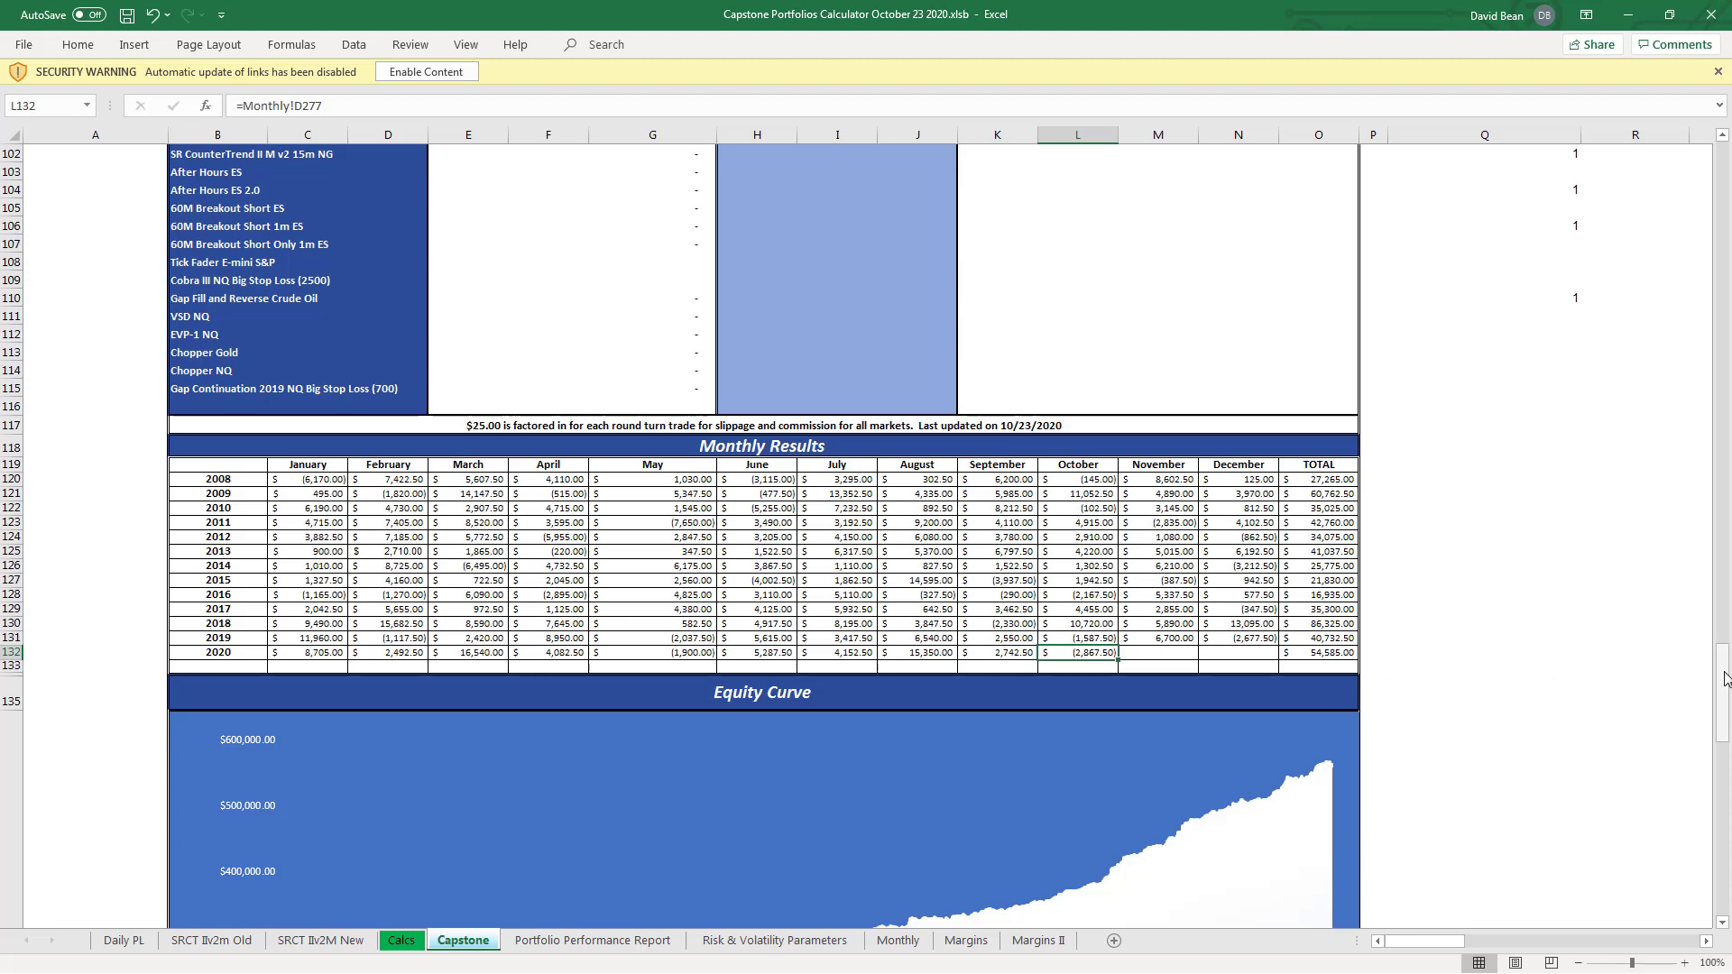
left_click_drag(1725, 679, 1709, 826)
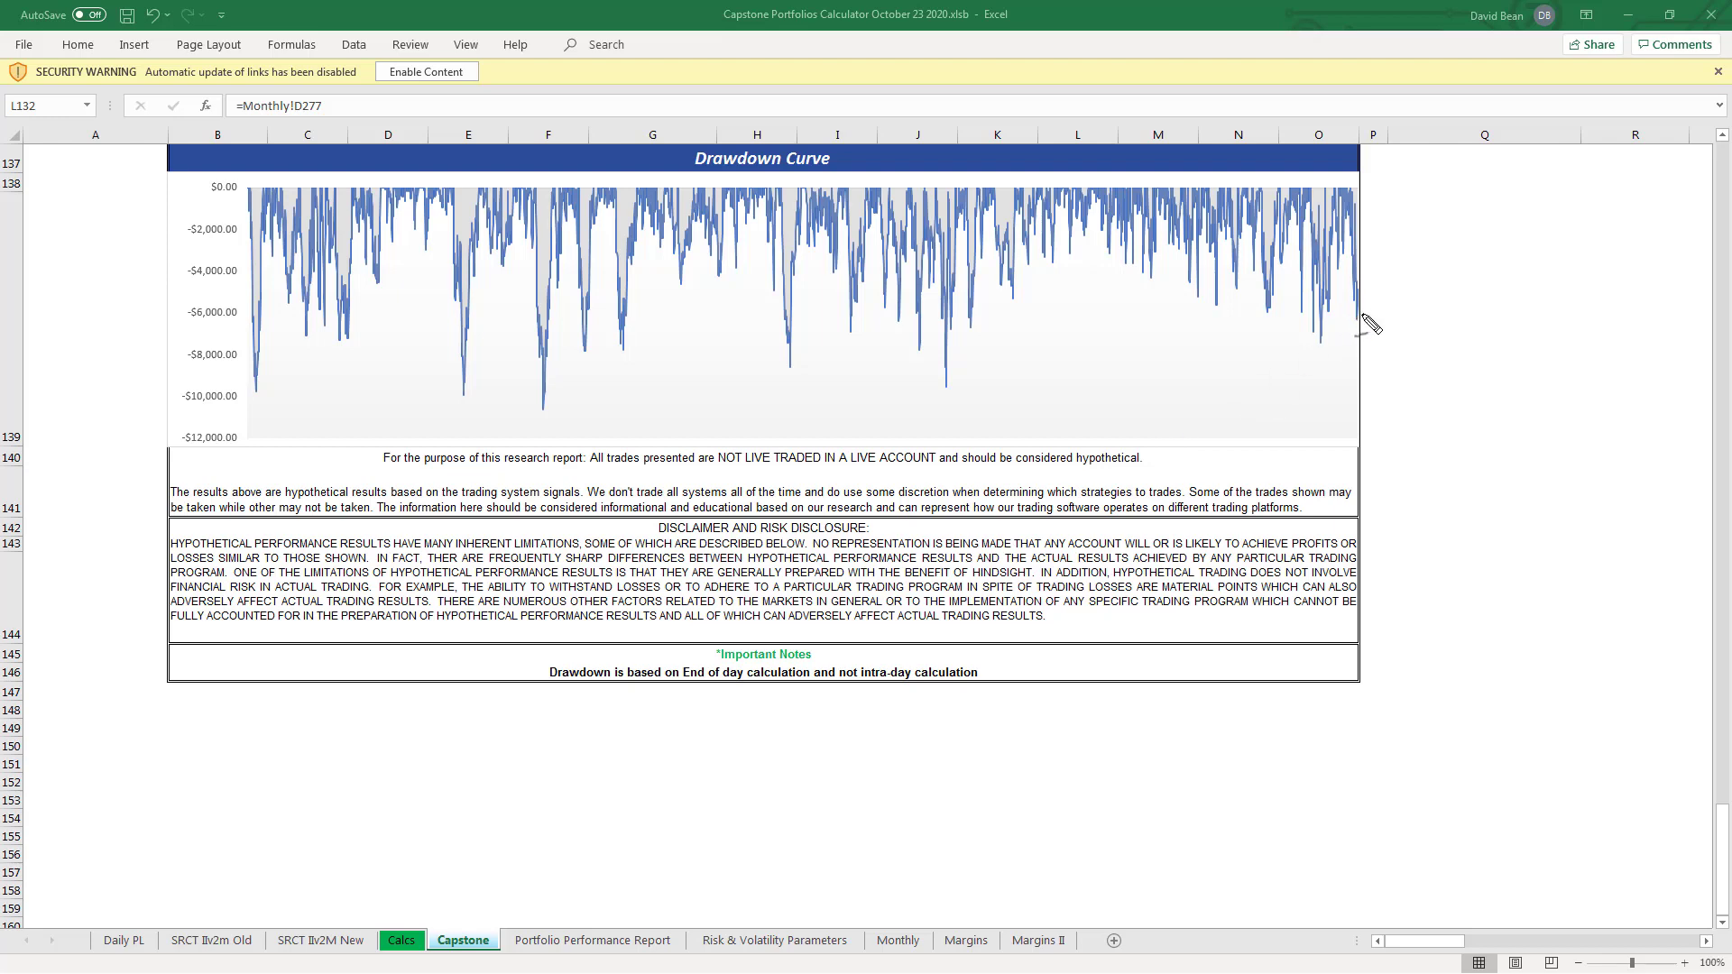
- Mark the 25K - 50K portfolio's current drawdown with an arrow and its drawdown lows with freehand lines, and clear the markings
mouse_move(1428, 289)
left_mouse_down()
mouse_move(1382, 292)
mouse_move(1376, 312)
mouse_move(1362, 293)
left_mouse_up()
left_click_drag(1009, 326, 1255, 338)
left_click_drag(1288, 359, 1377, 339)
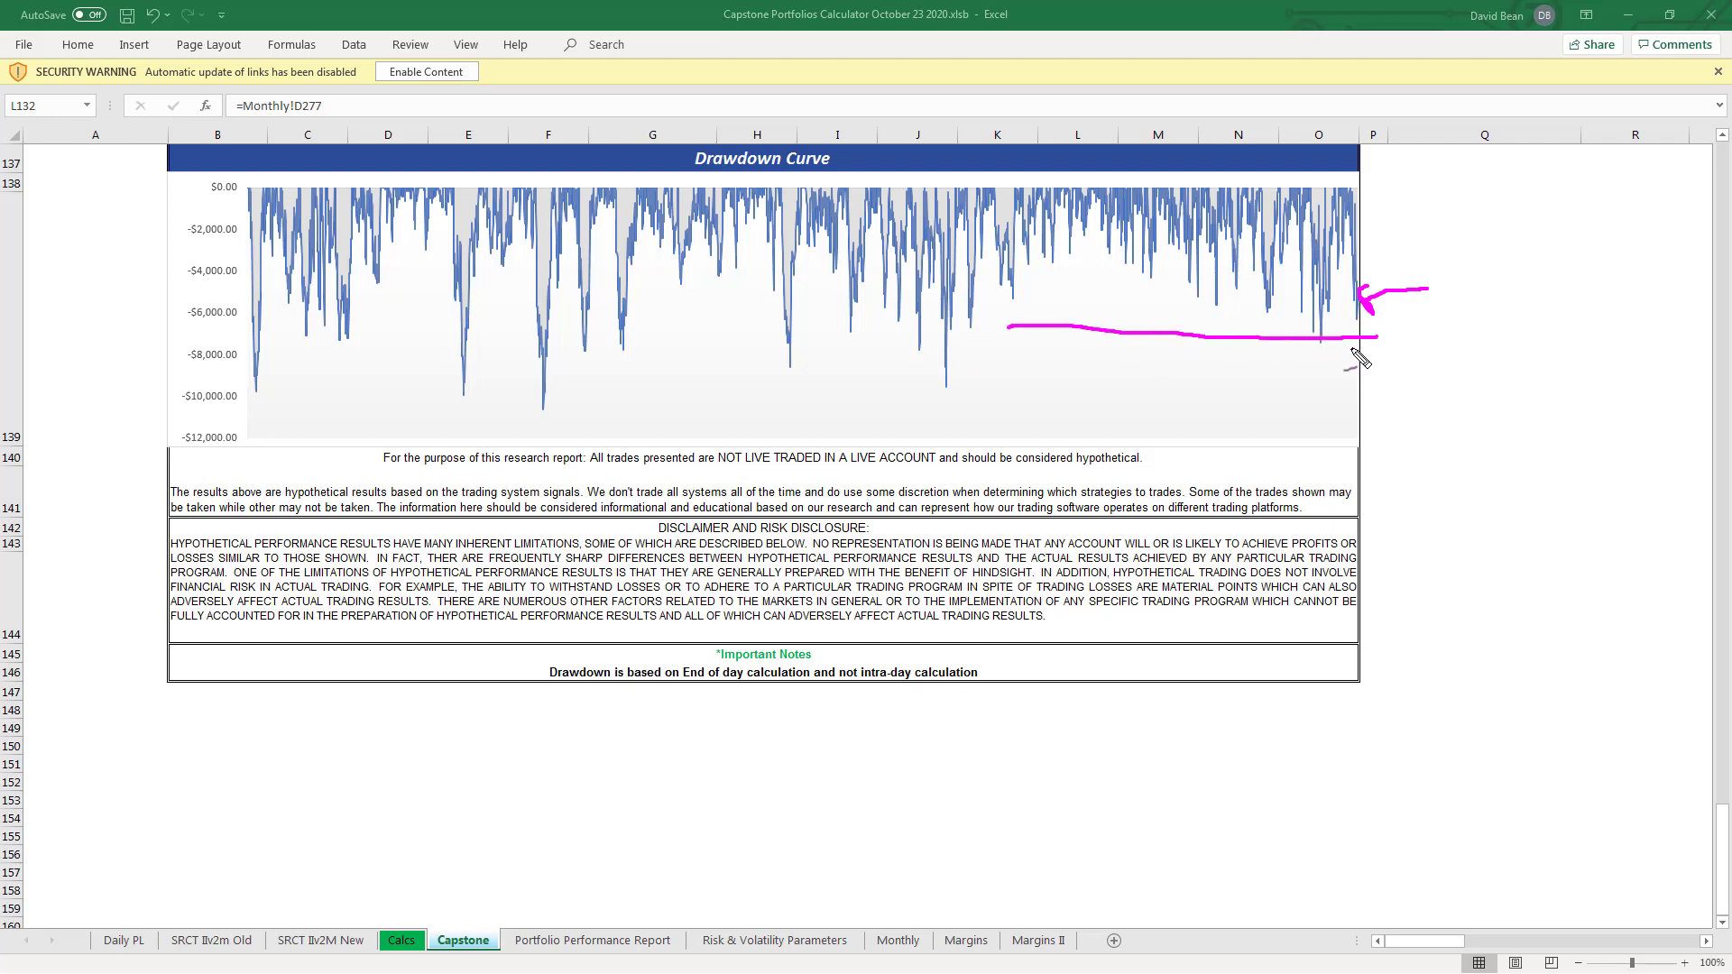
mouse_move(1003, 328)
left_mouse_down()
mouse_move(974, 330)
mouse_move(933, 388)
mouse_move(236, 395)
left_mouse_up()
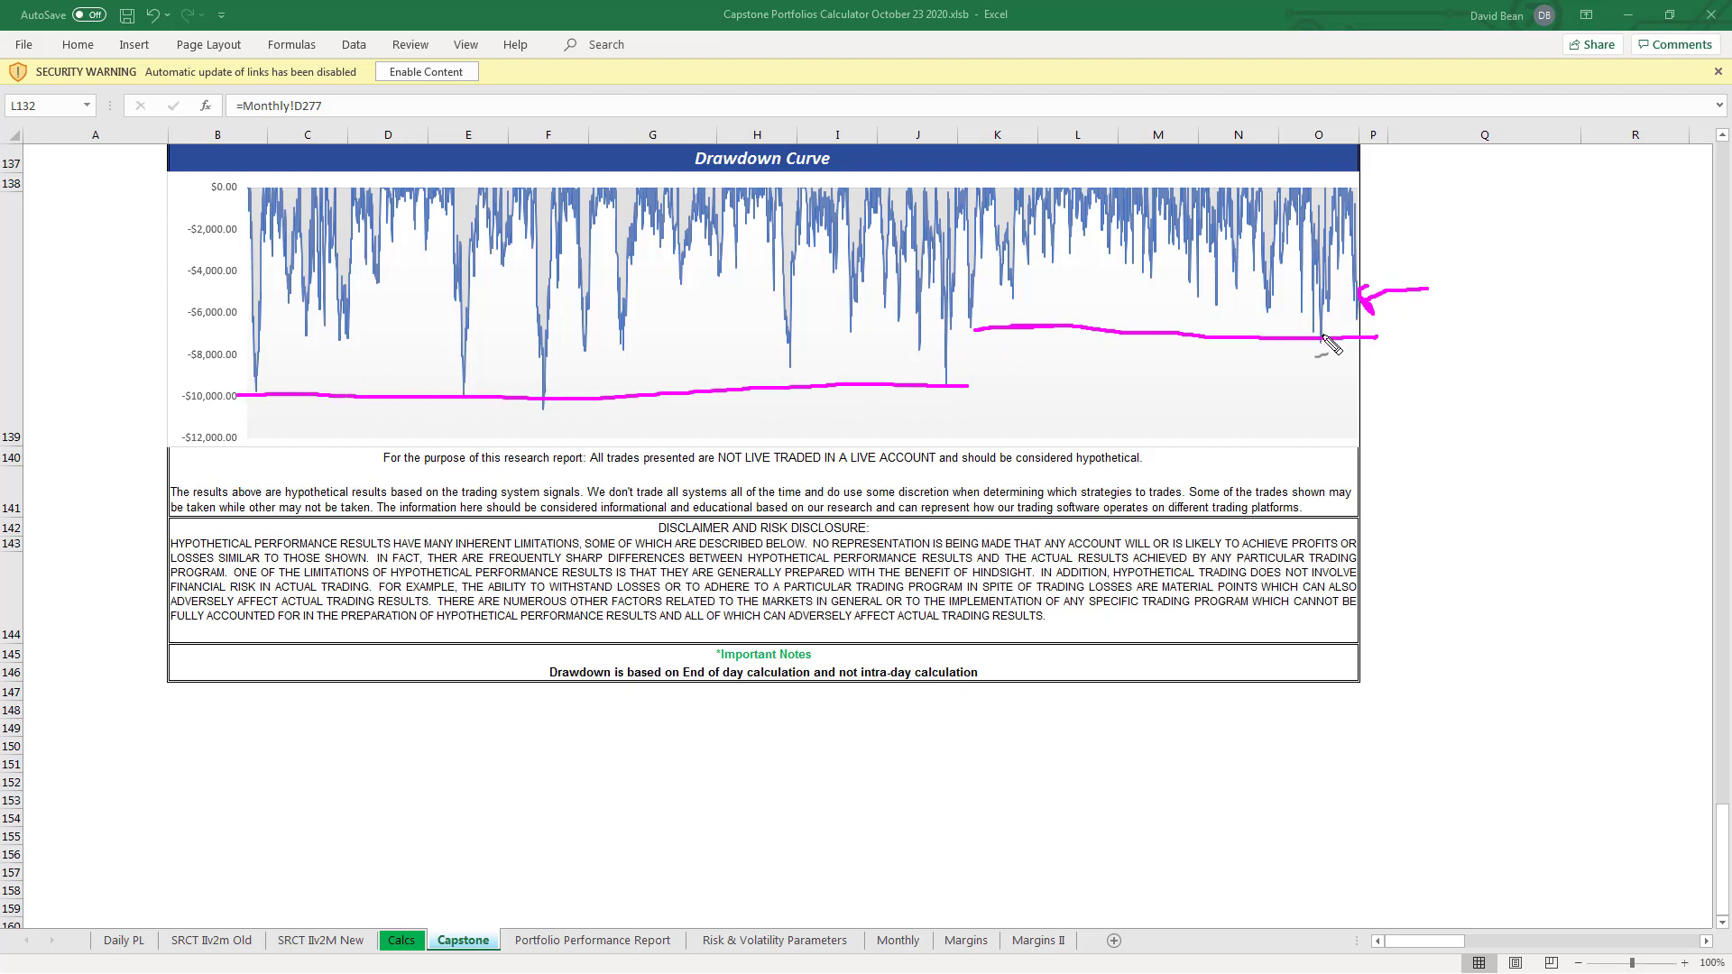
mouse_move(1306, 336)
left_mouse_down()
mouse_move(1331, 346)
mouse_move(1382, 309)
left_mouse_up()
key("Escape")
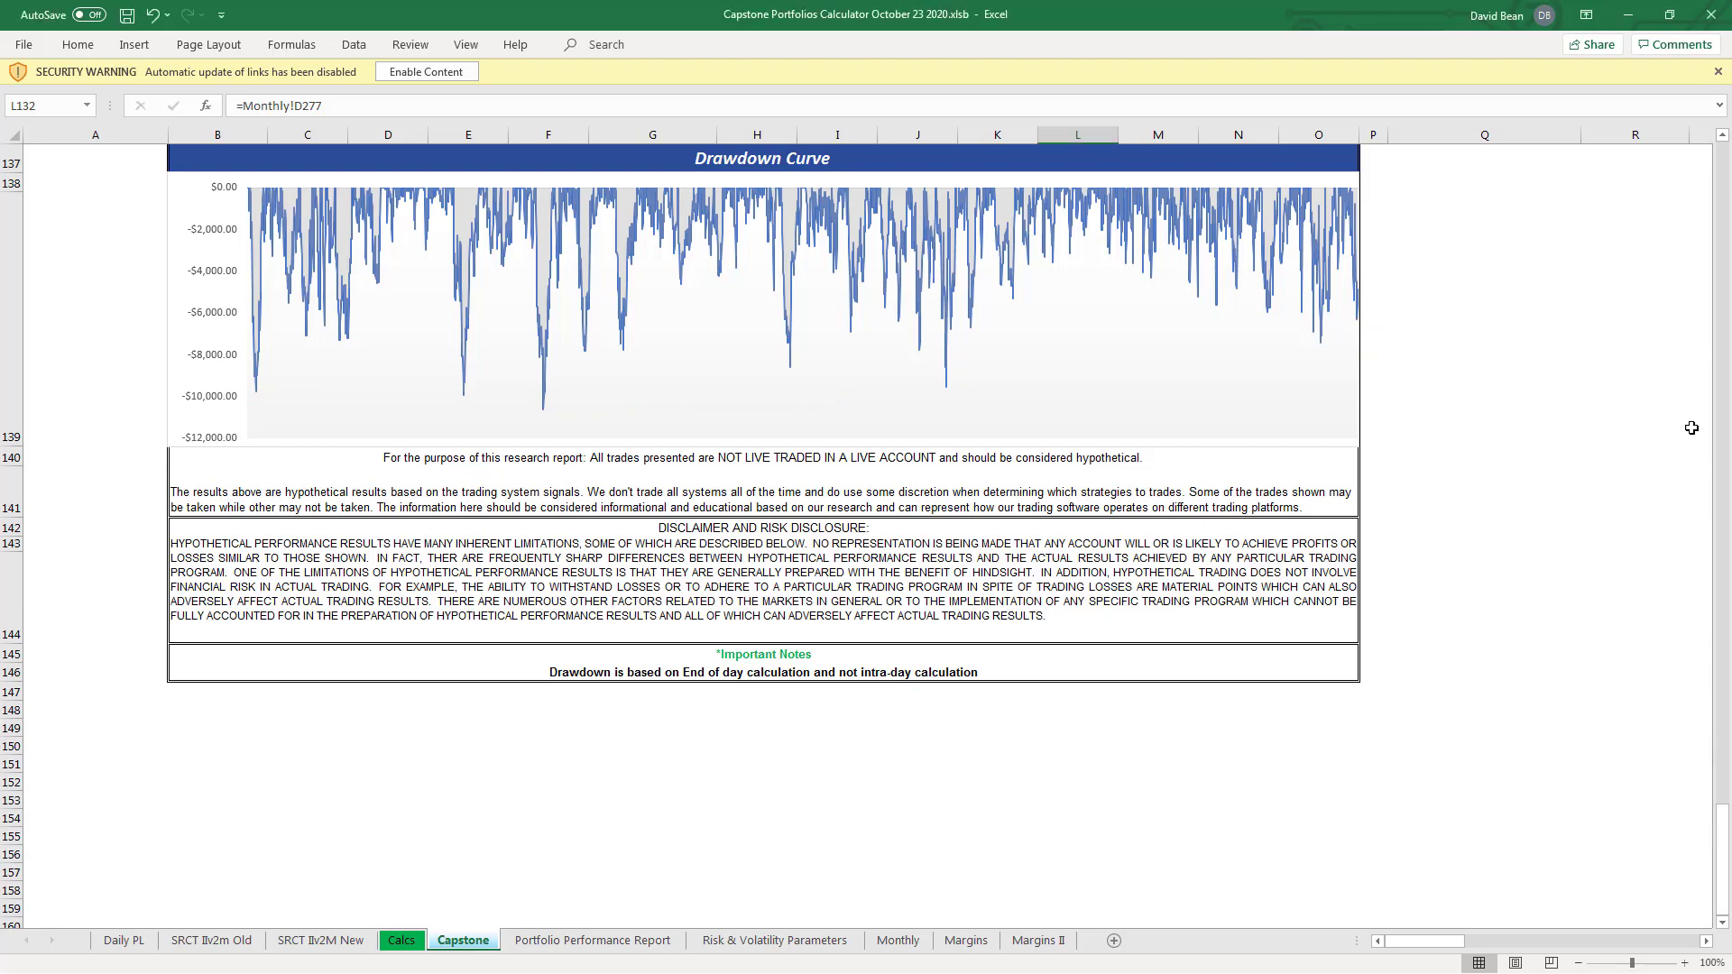
- Review the 25K - 50K portfolio's performance statistics, including profit, drawdown and required account size
scroll(1725, 178, "up", 20)
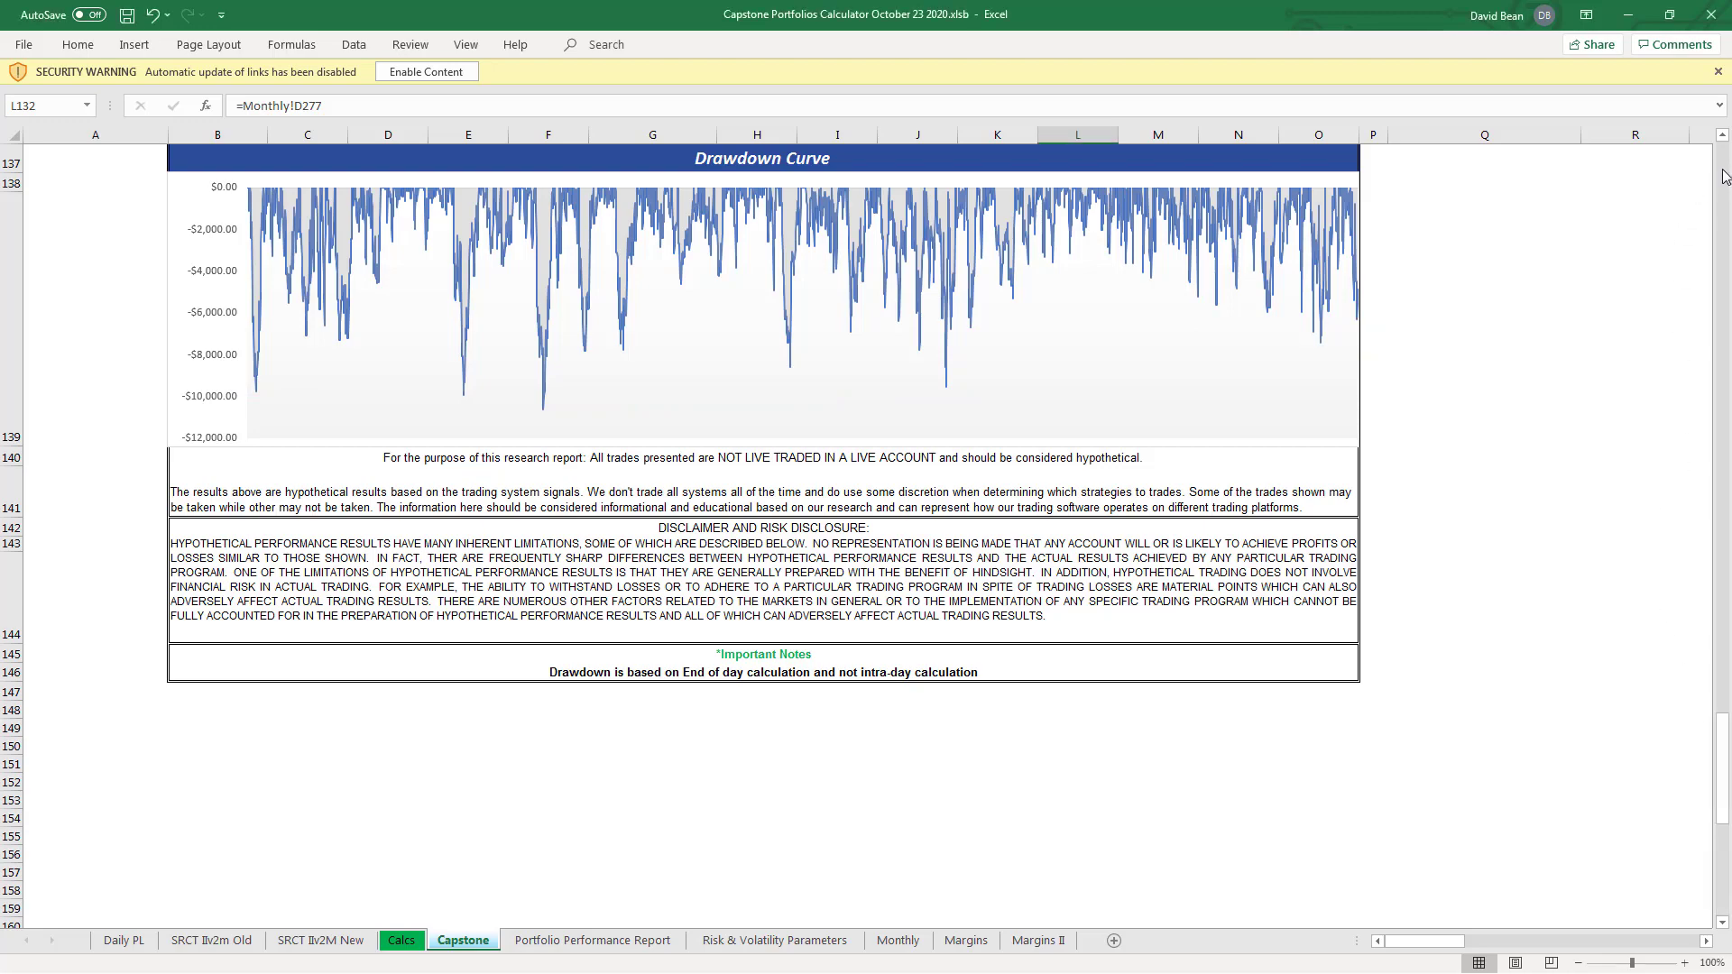
scroll(1725, 173, "up", 11)
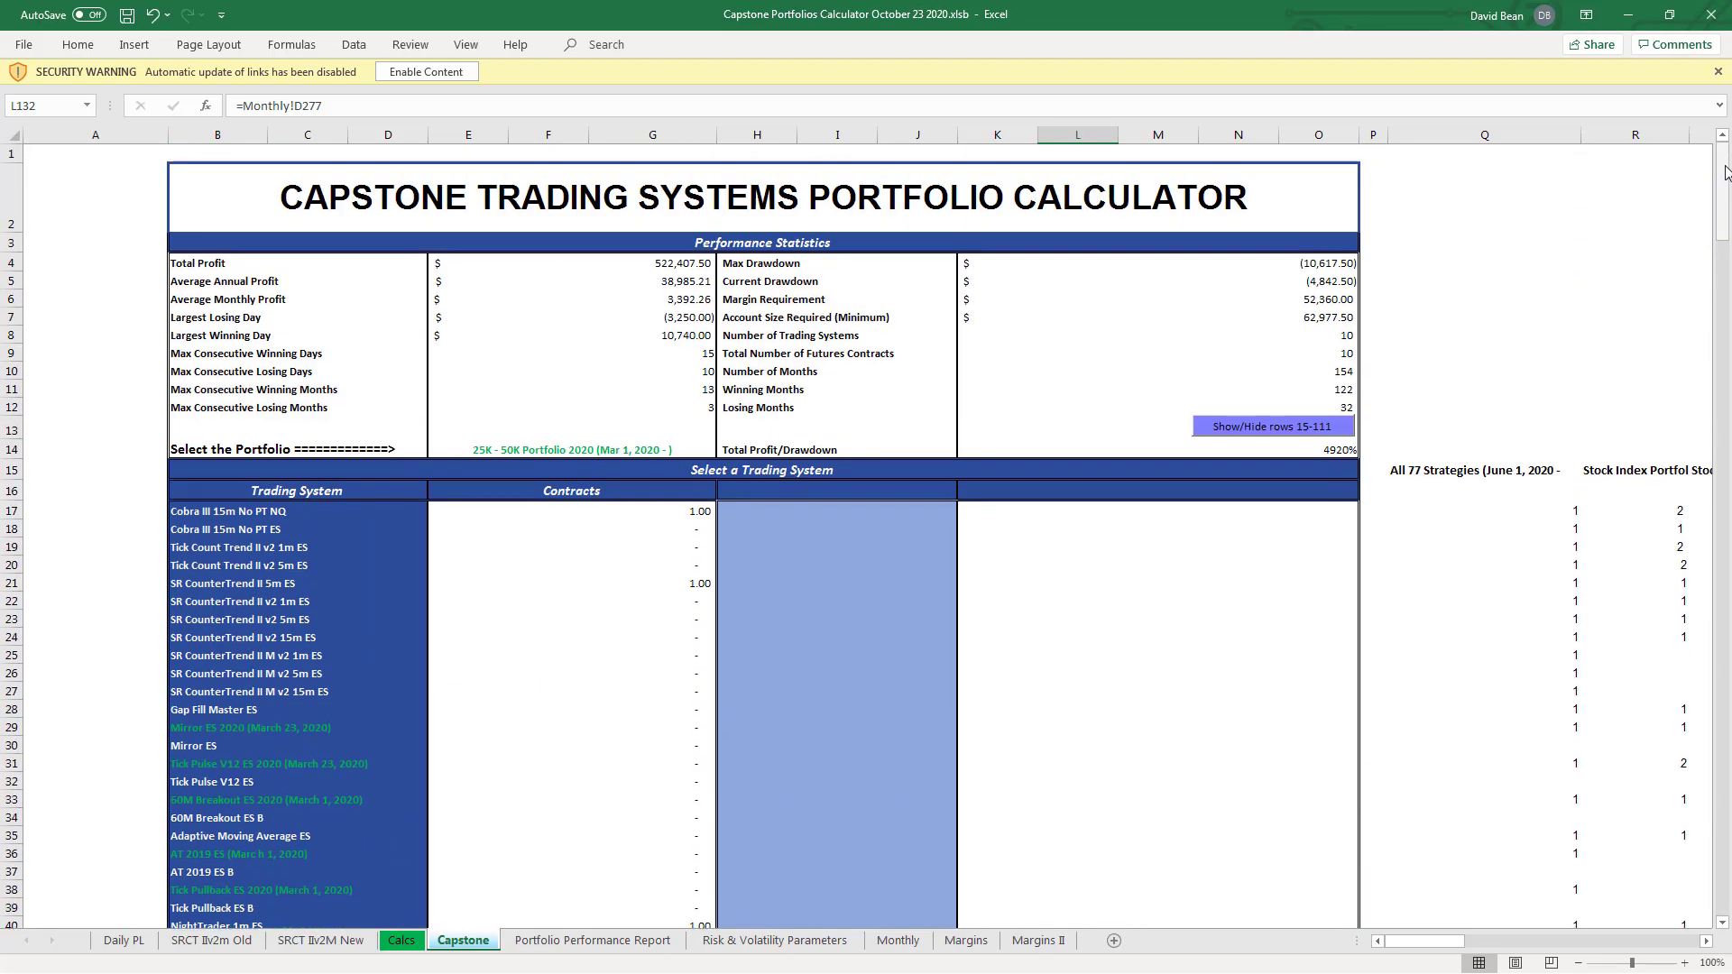
left_click(1605, 370)
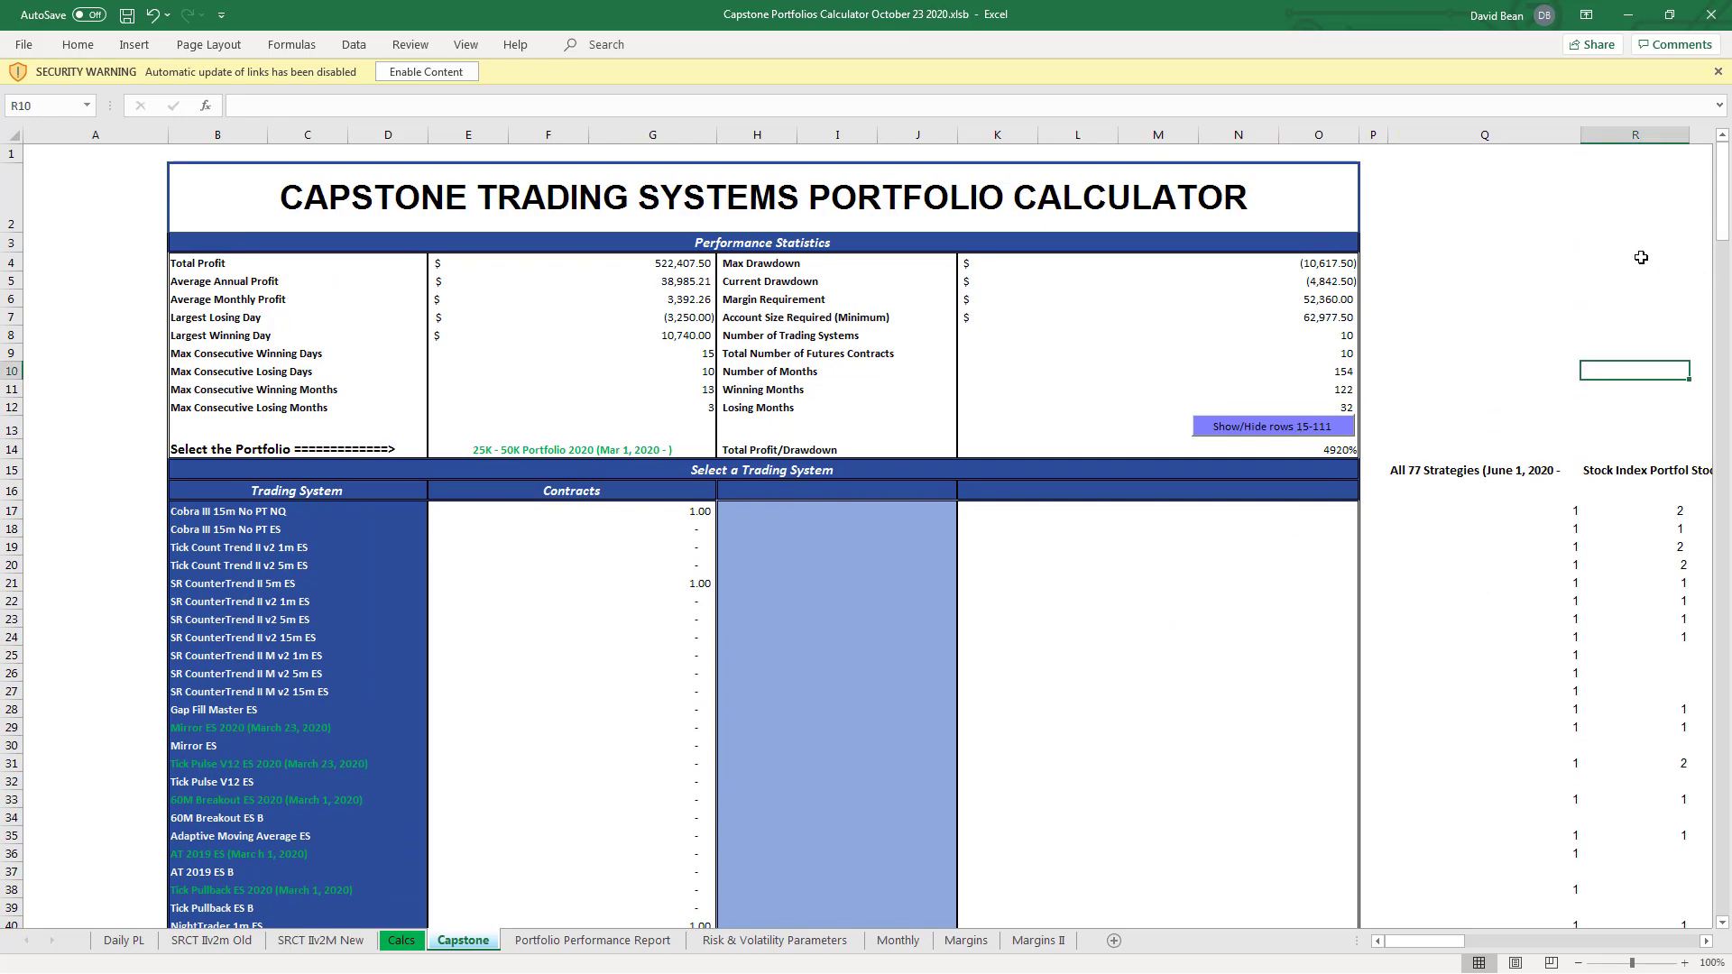
mouse_move(1724, 192)
left_mouse_down()
mouse_move(1719, 217)
mouse_move(1723, 190)
left_mouse_up()
- Switch the selected portfolio in cell E14 to Micro Stock Index & Gold
left_click(589, 448)
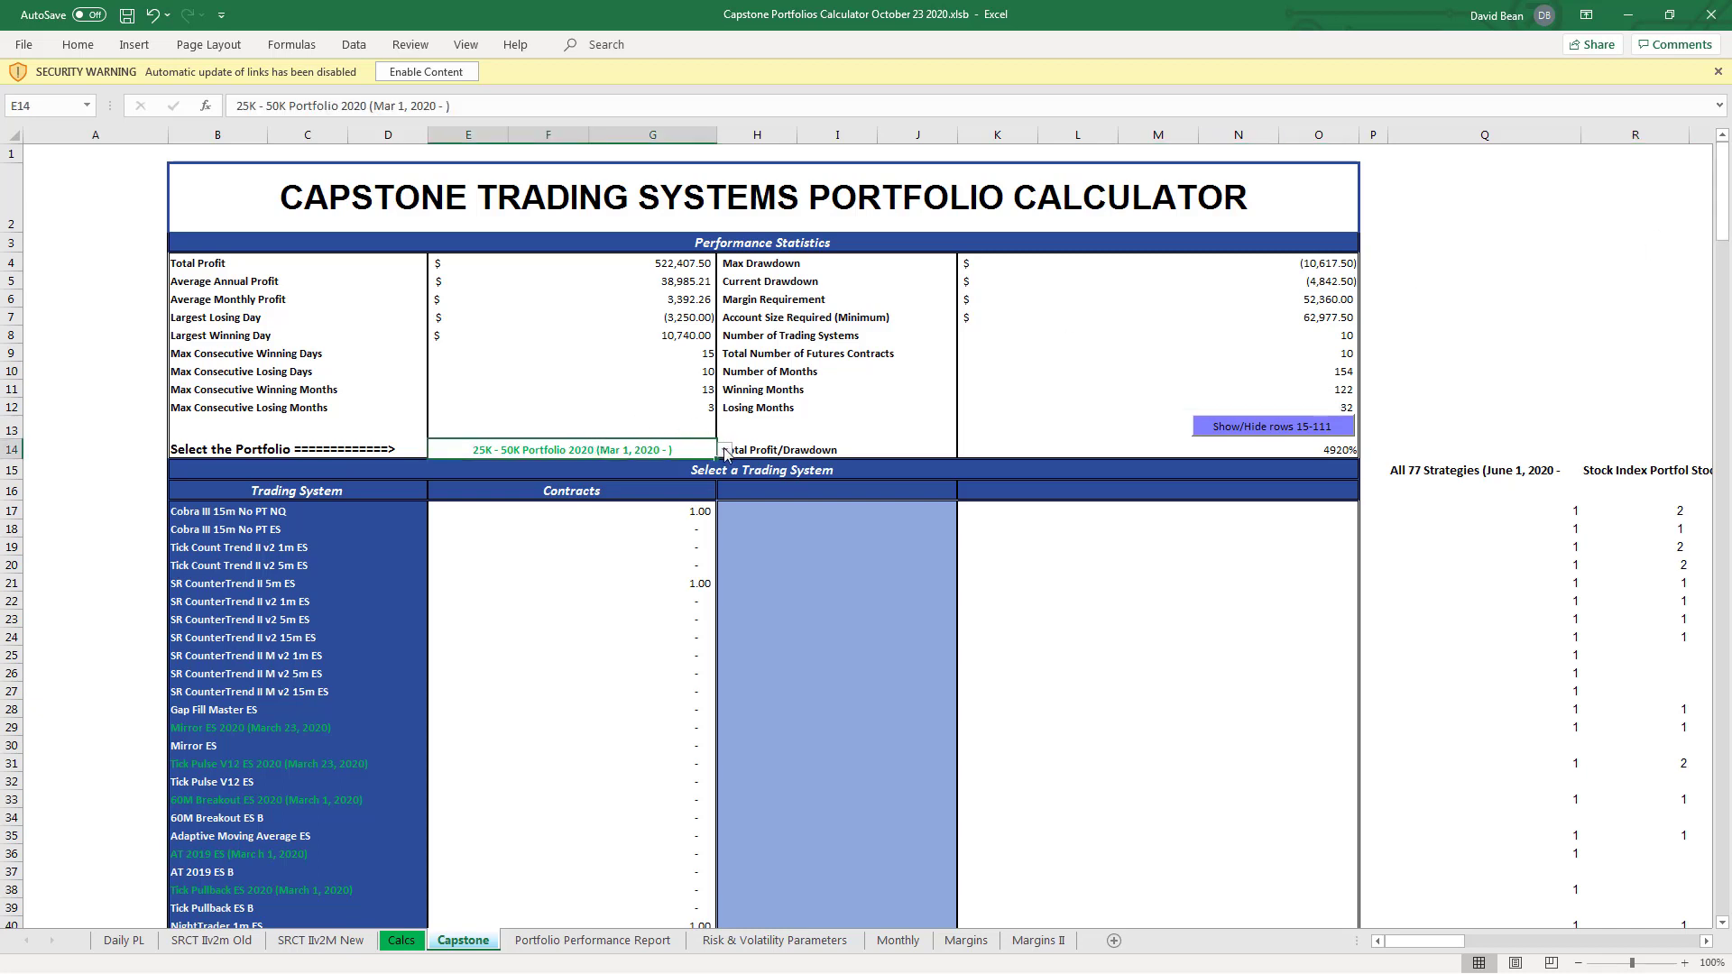
left_click(725, 450)
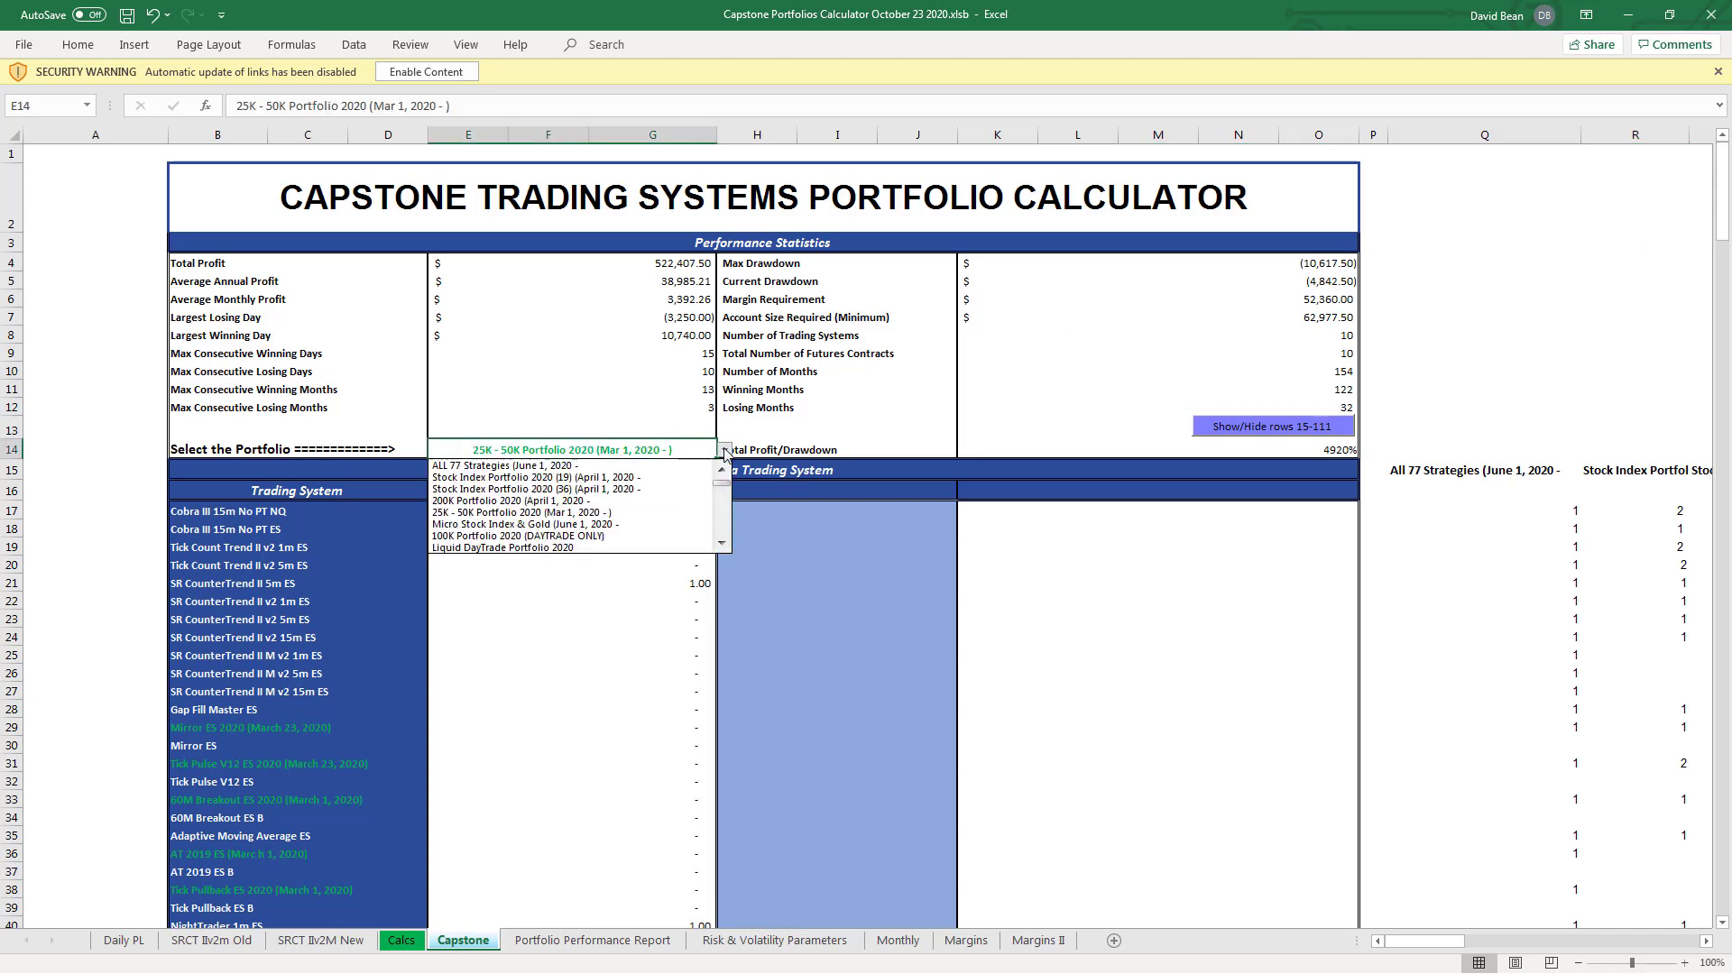
left_click(609, 530)
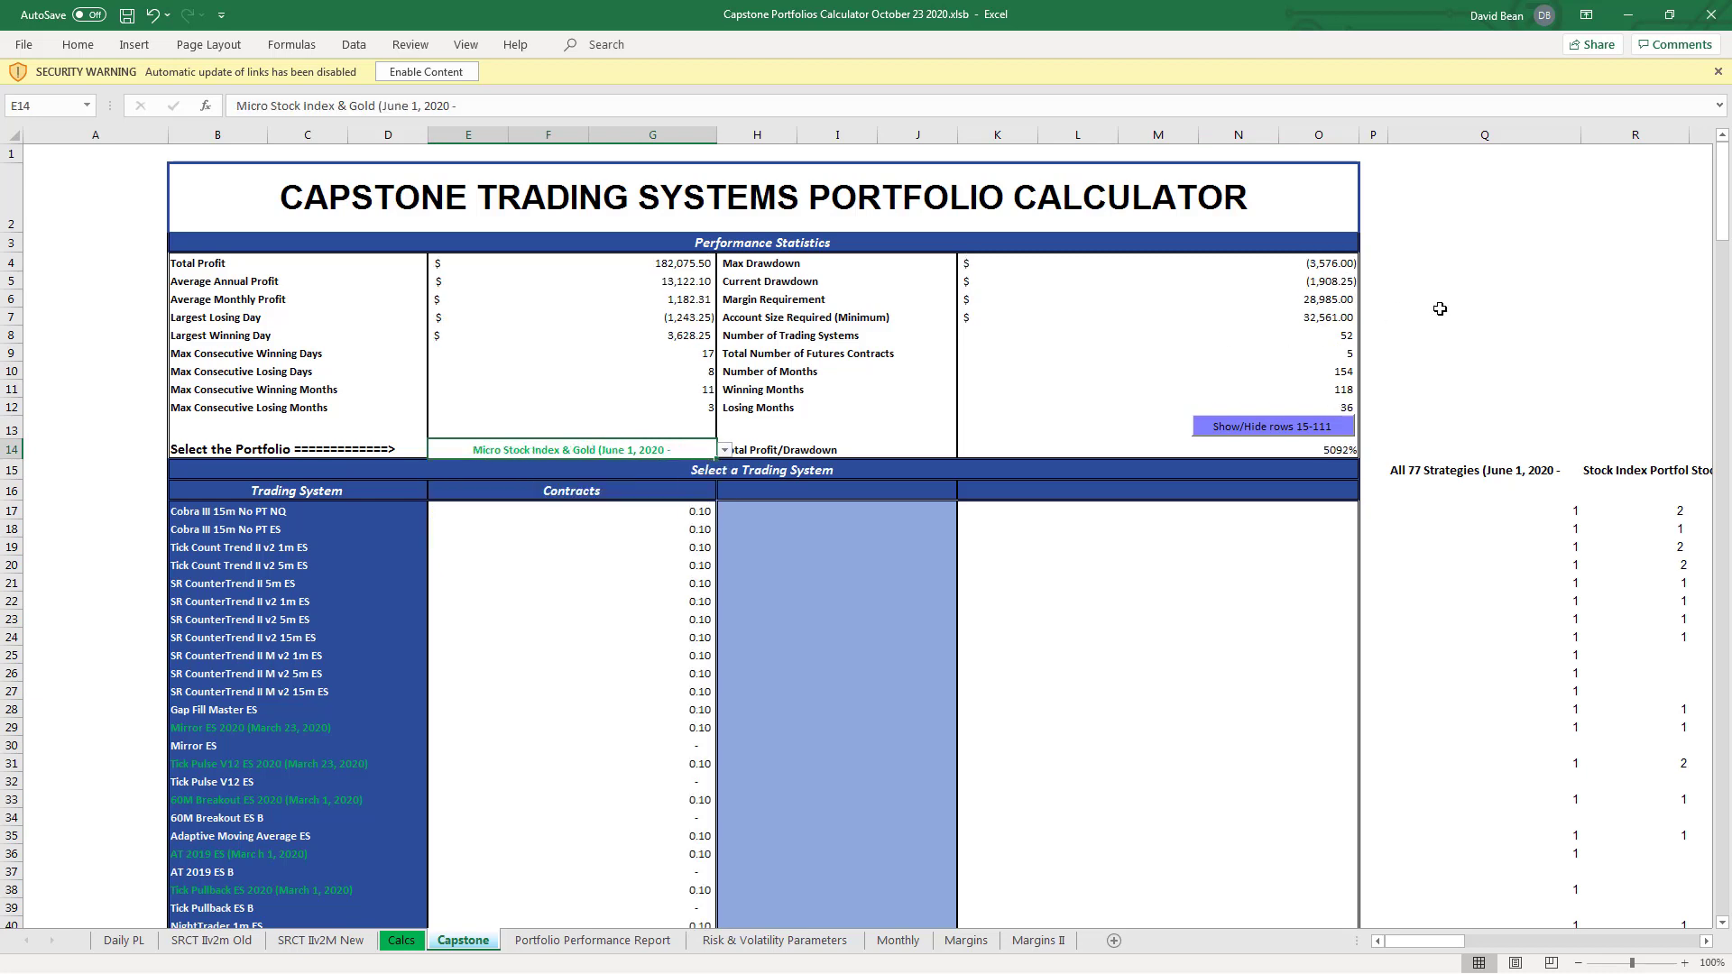
left_click(1480, 312)
- Check the Micro Stock Index & Gold portfolio's current and maximum drawdown, October 2020 result, and equity and drawdown curves
left_click(1344, 285)
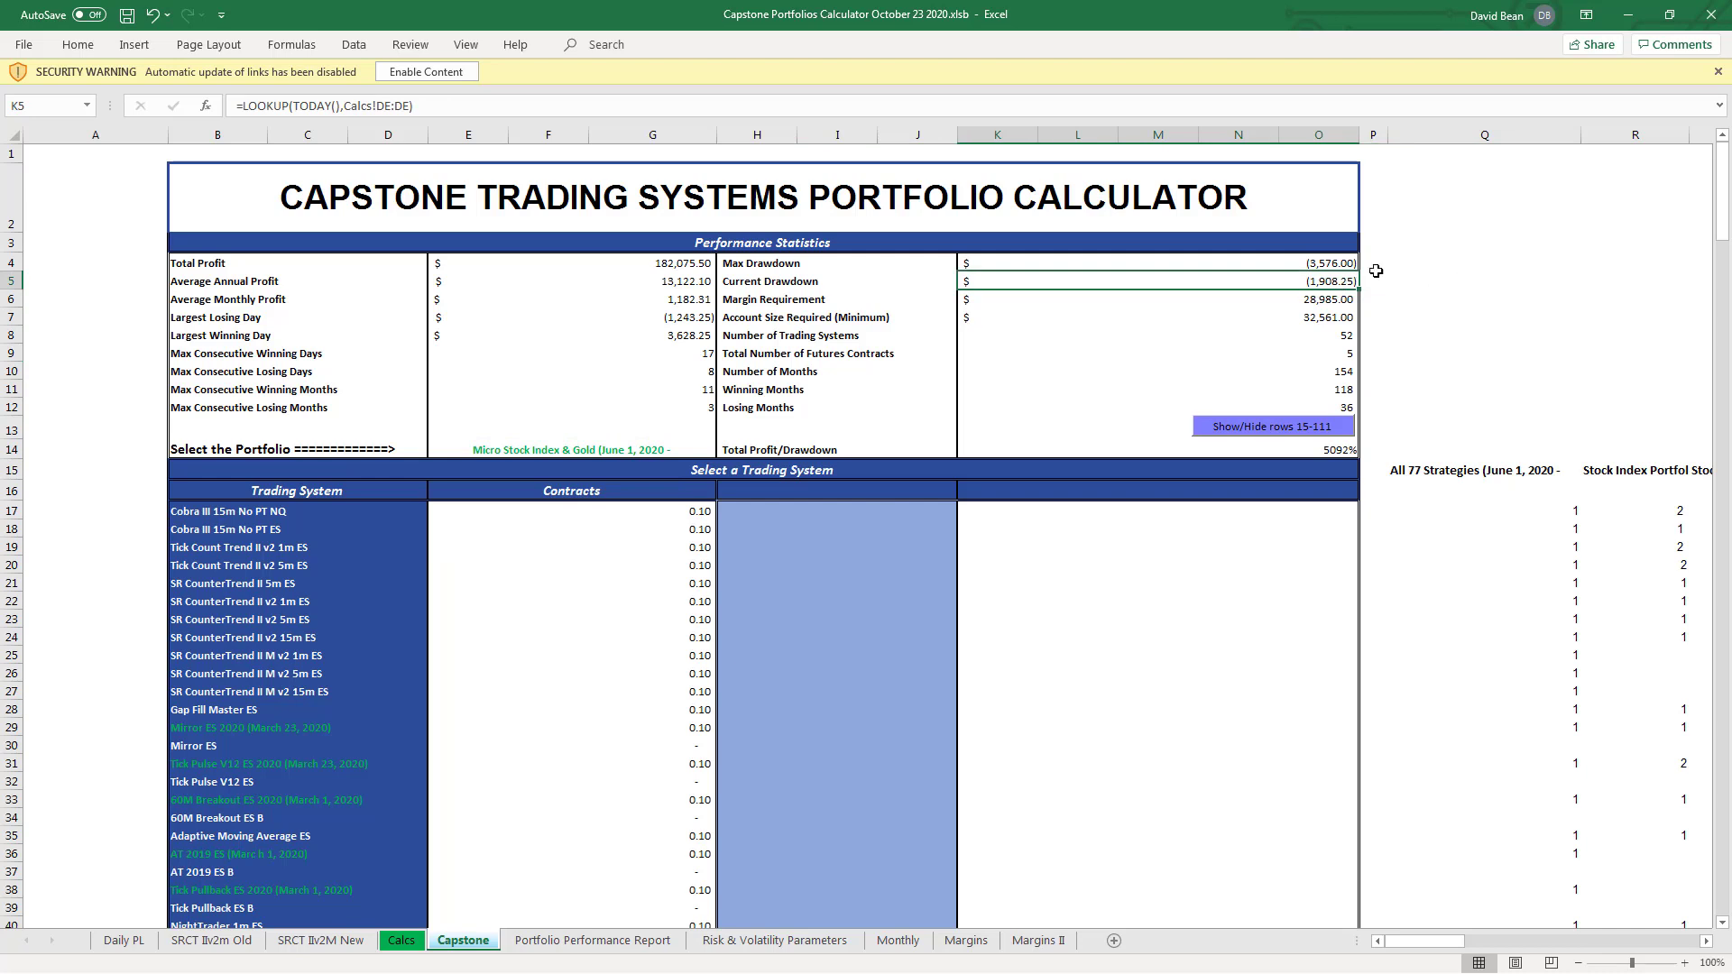
left_click(1333, 263)
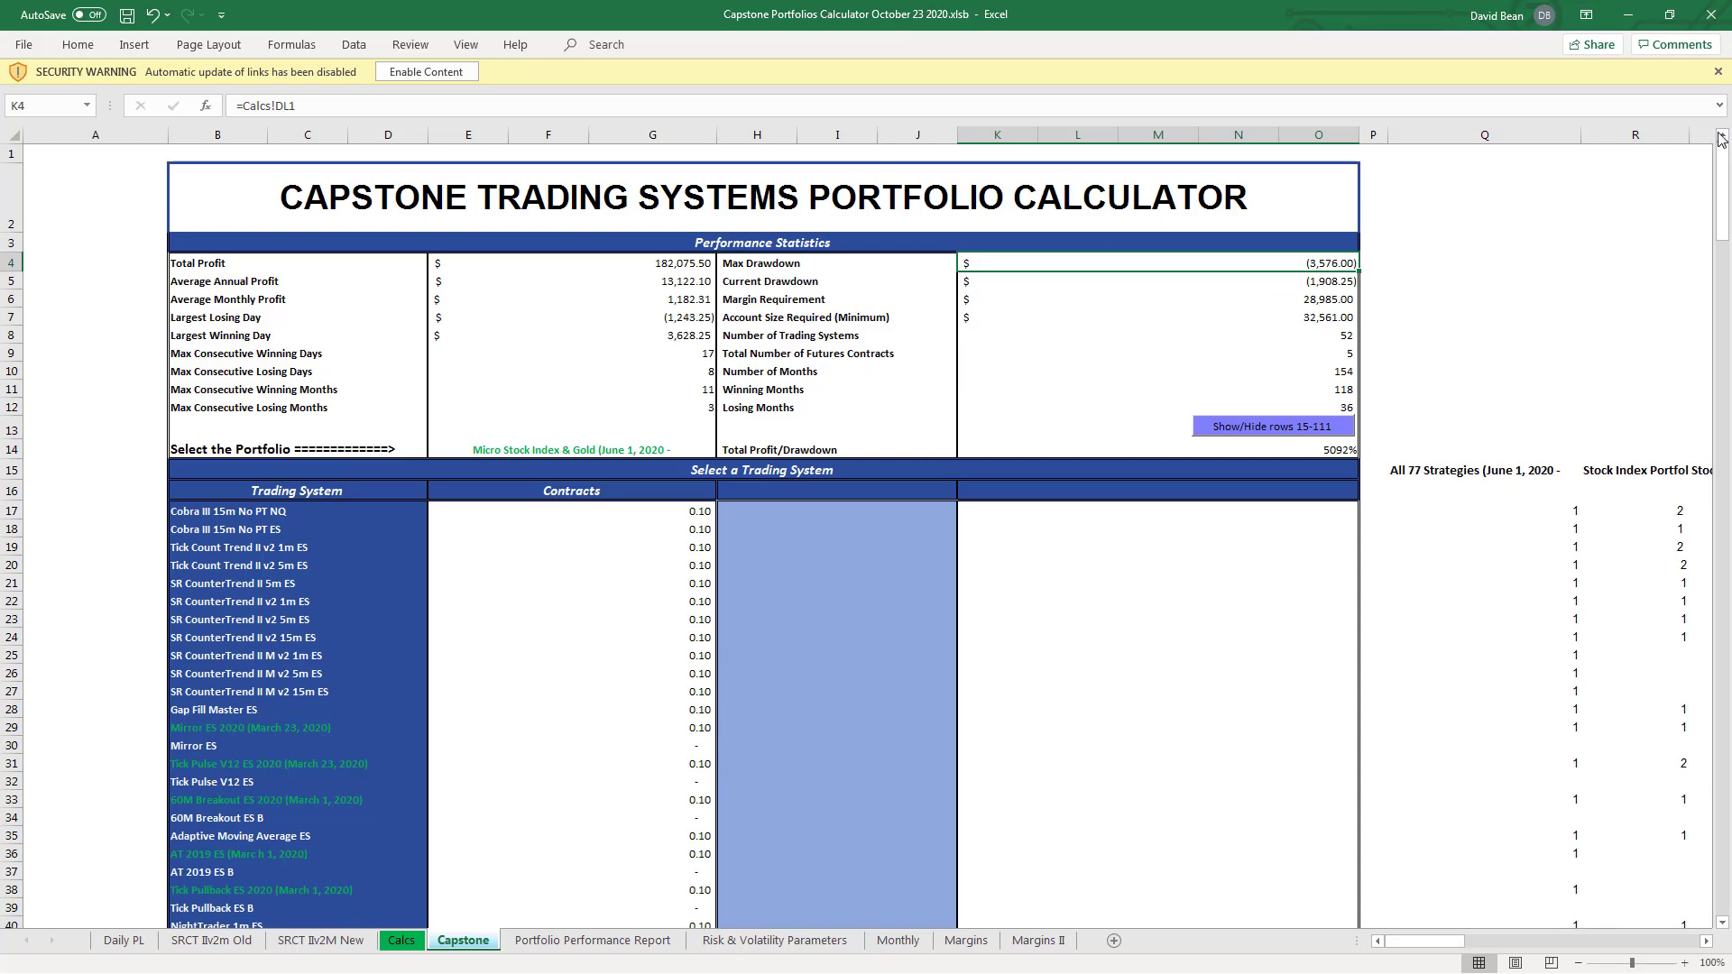
left_click_drag(1725, 180, 1714, 799)
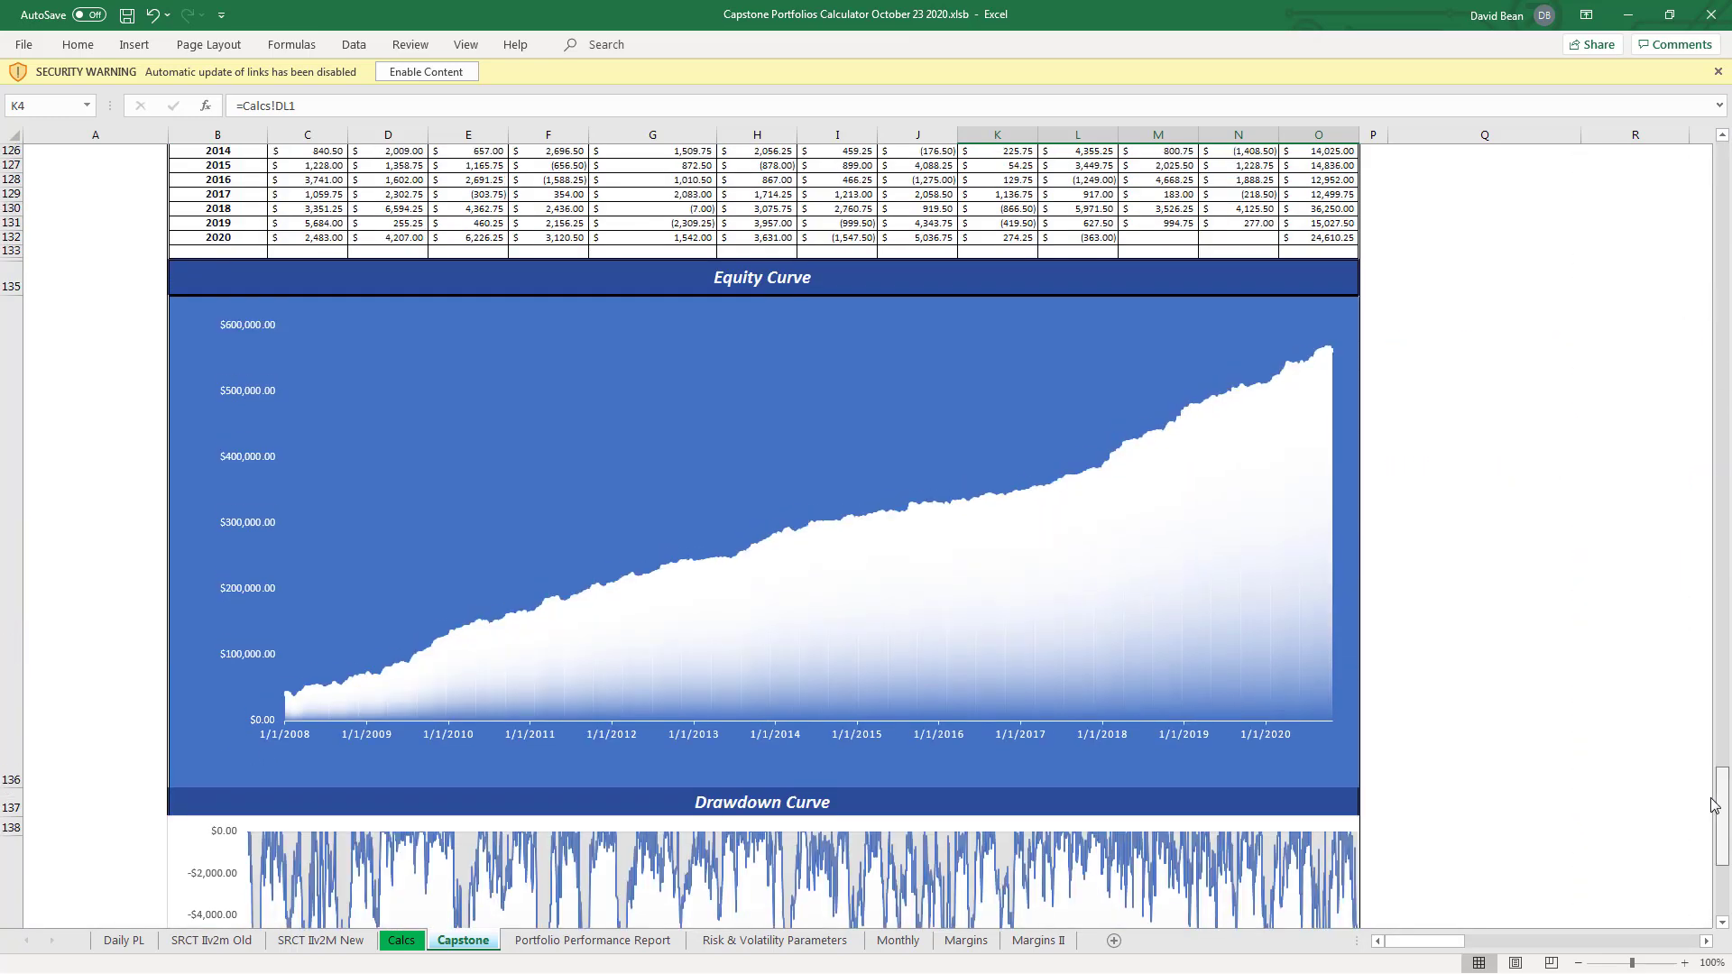
left_click(1094, 222)
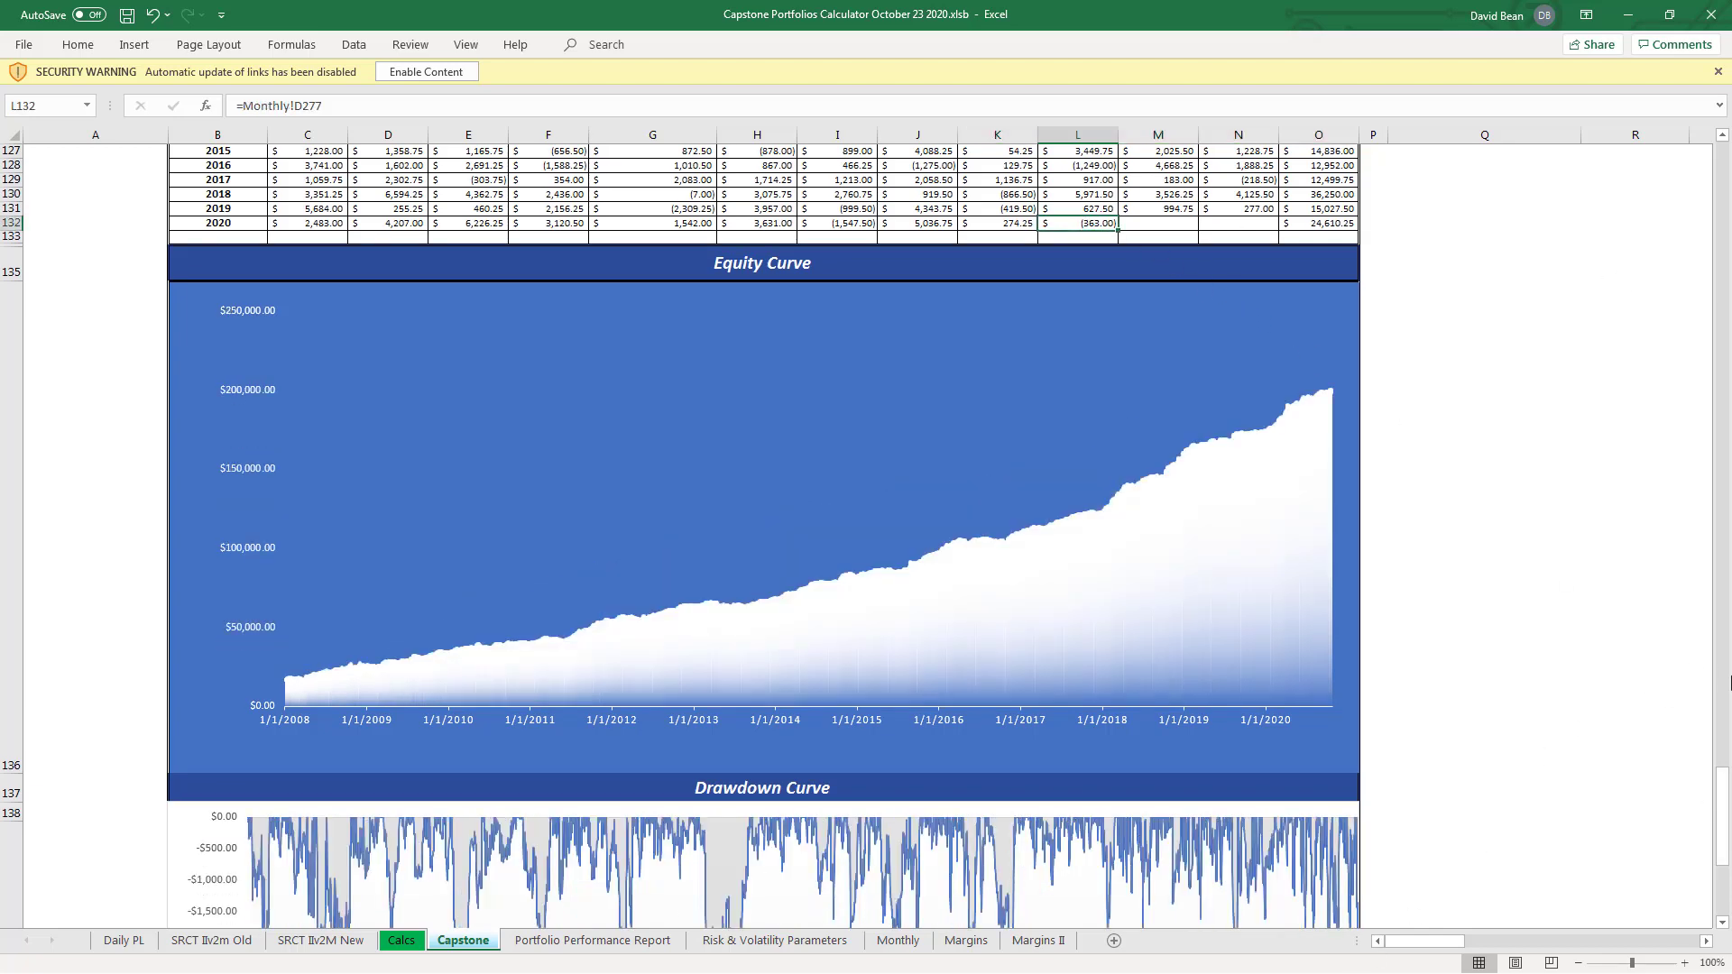
left_click_drag(1723, 811, 1728, 833)
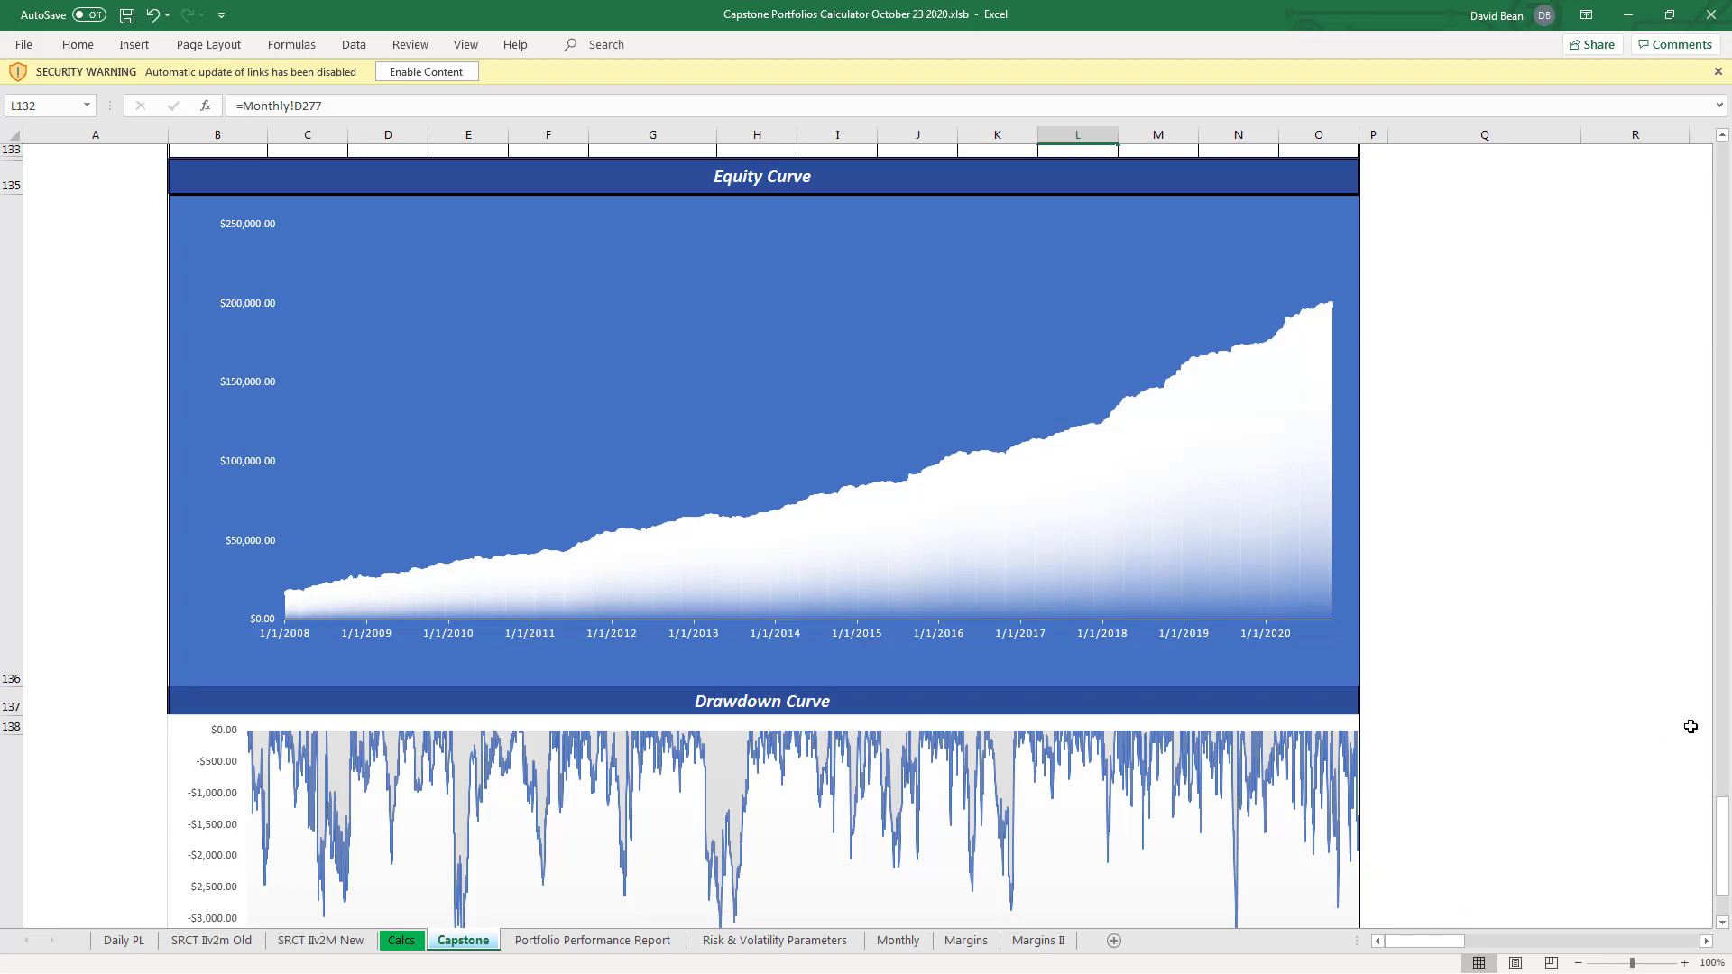
left_click_drag(1723, 839, 1721, 855)
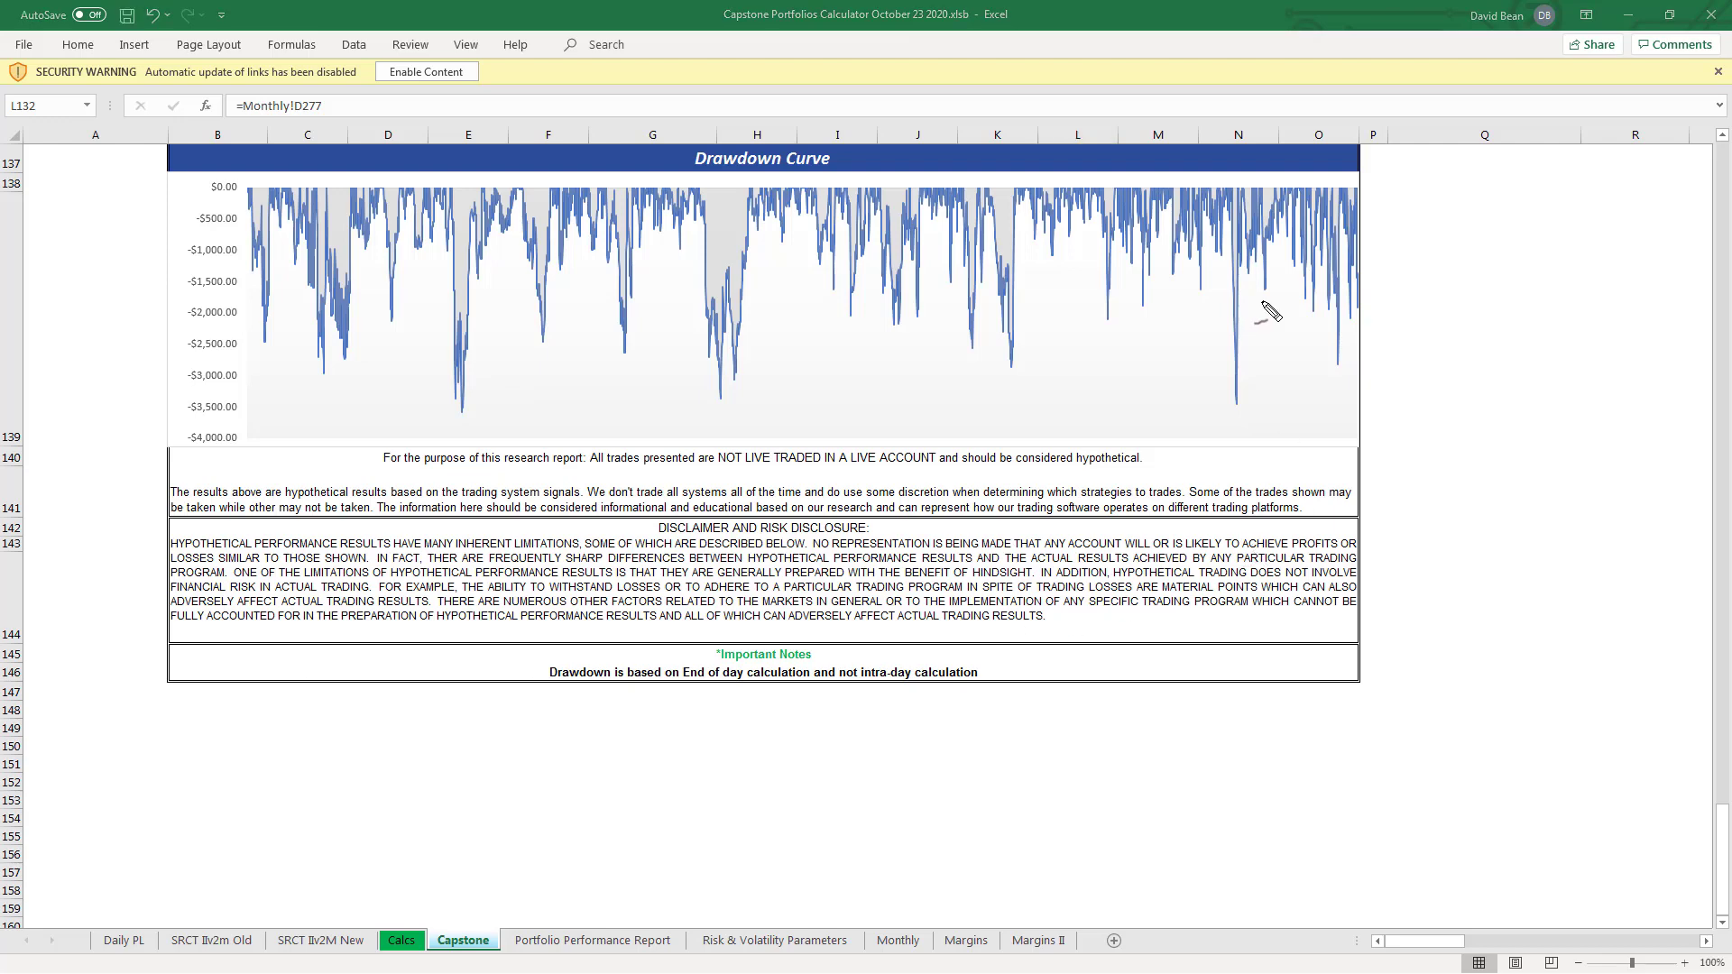
- Mark the recent drawdown range on the Micro Stock Index & Gold drawdown curve with freehand lines and clear the markings
mouse_move(1092, 355)
left_mouse_down()
mouse_move(1360, 307)
mouse_move(1357, 428)
left_mouse_up()
left_click_drag(1346, 301, 1359, 187)
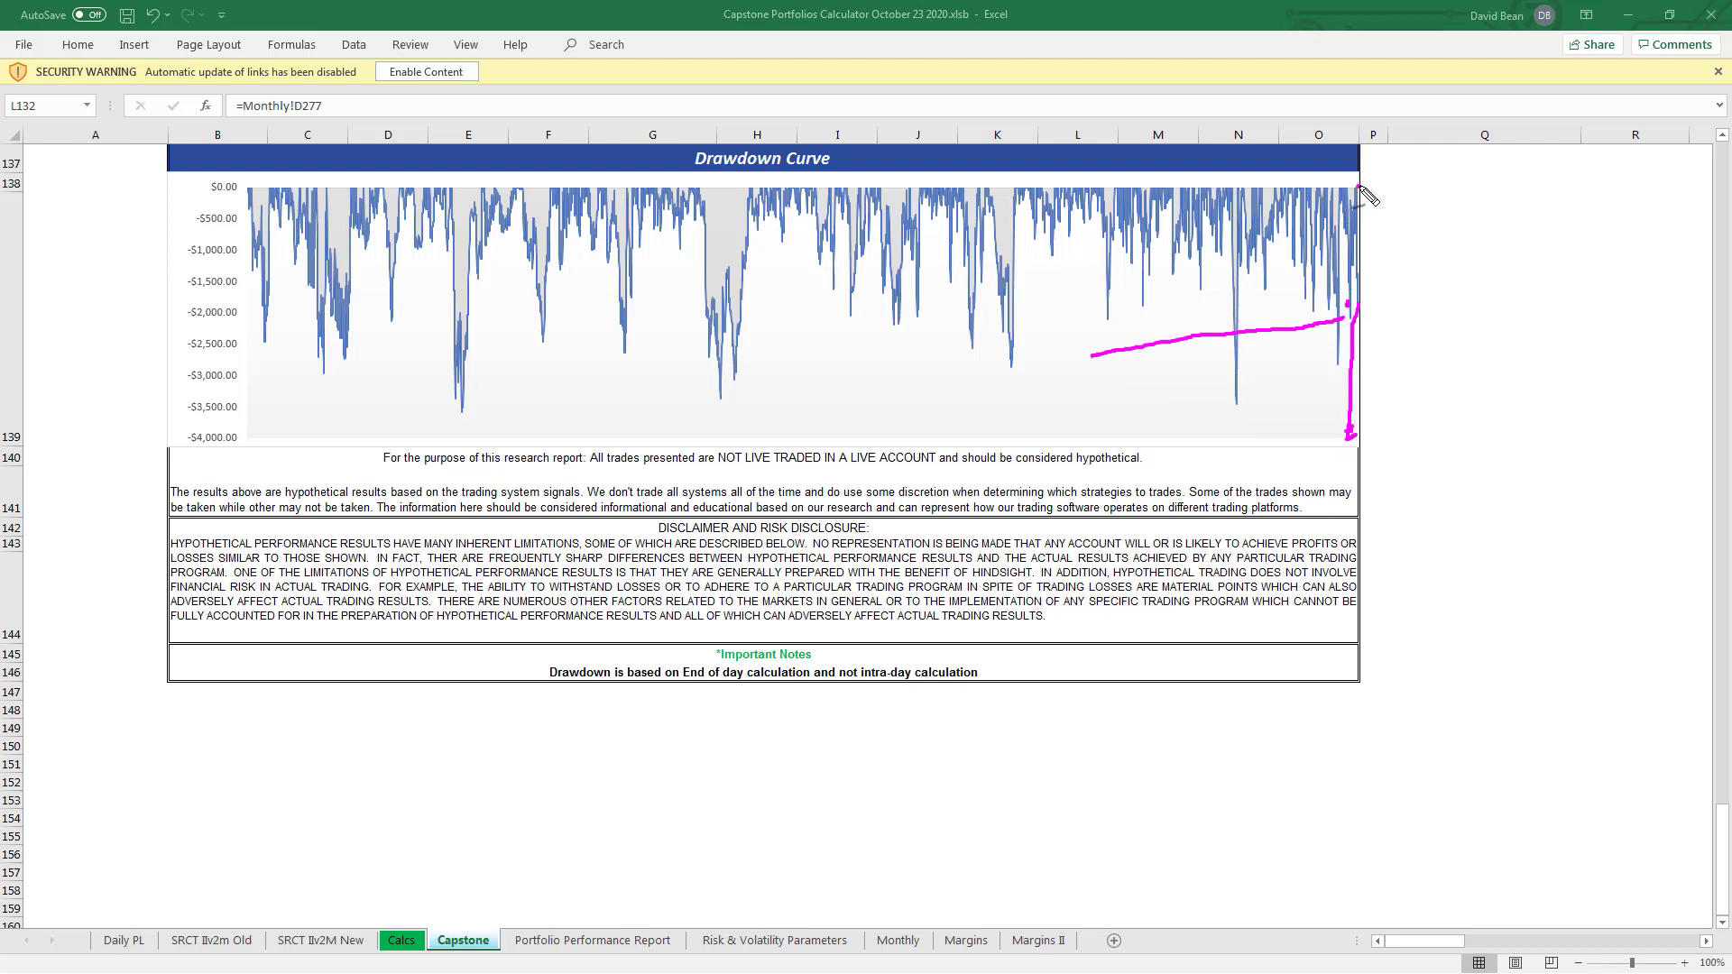
left_click_drag(1356, 307, 1350, 431)
key("e")
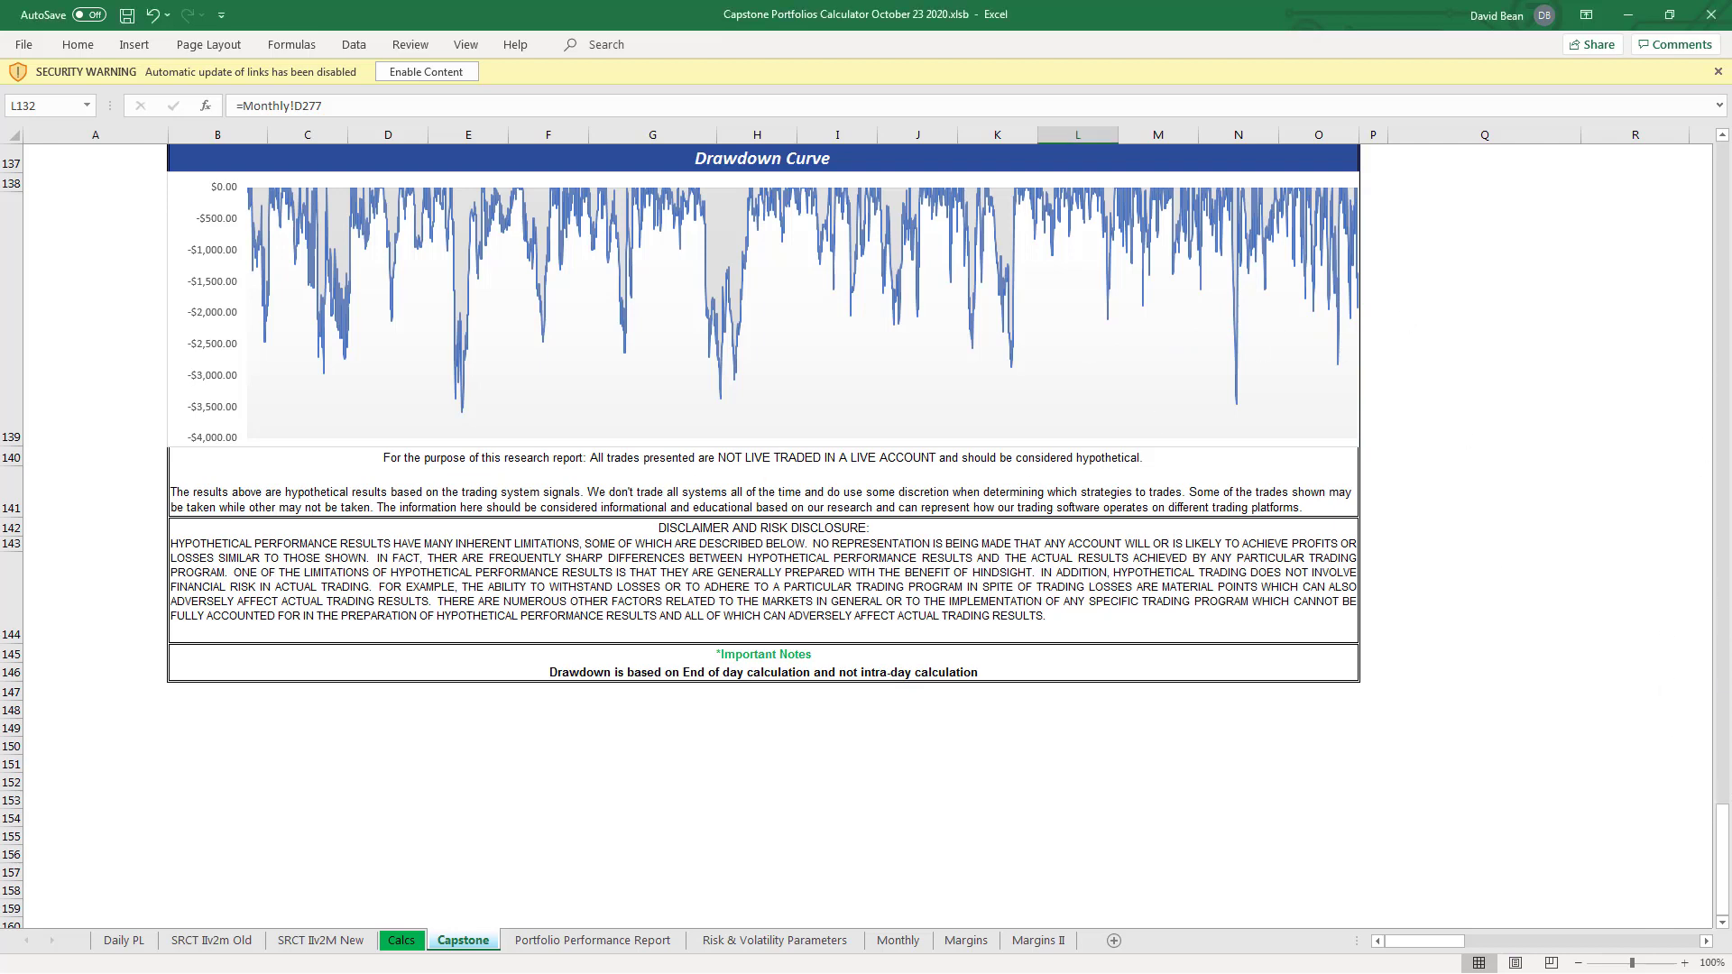
- Switch the selected portfolio in cell E14 to 100K Portfolio 2020 (DAYTRADE ONLY)
left_click(1725, 169)
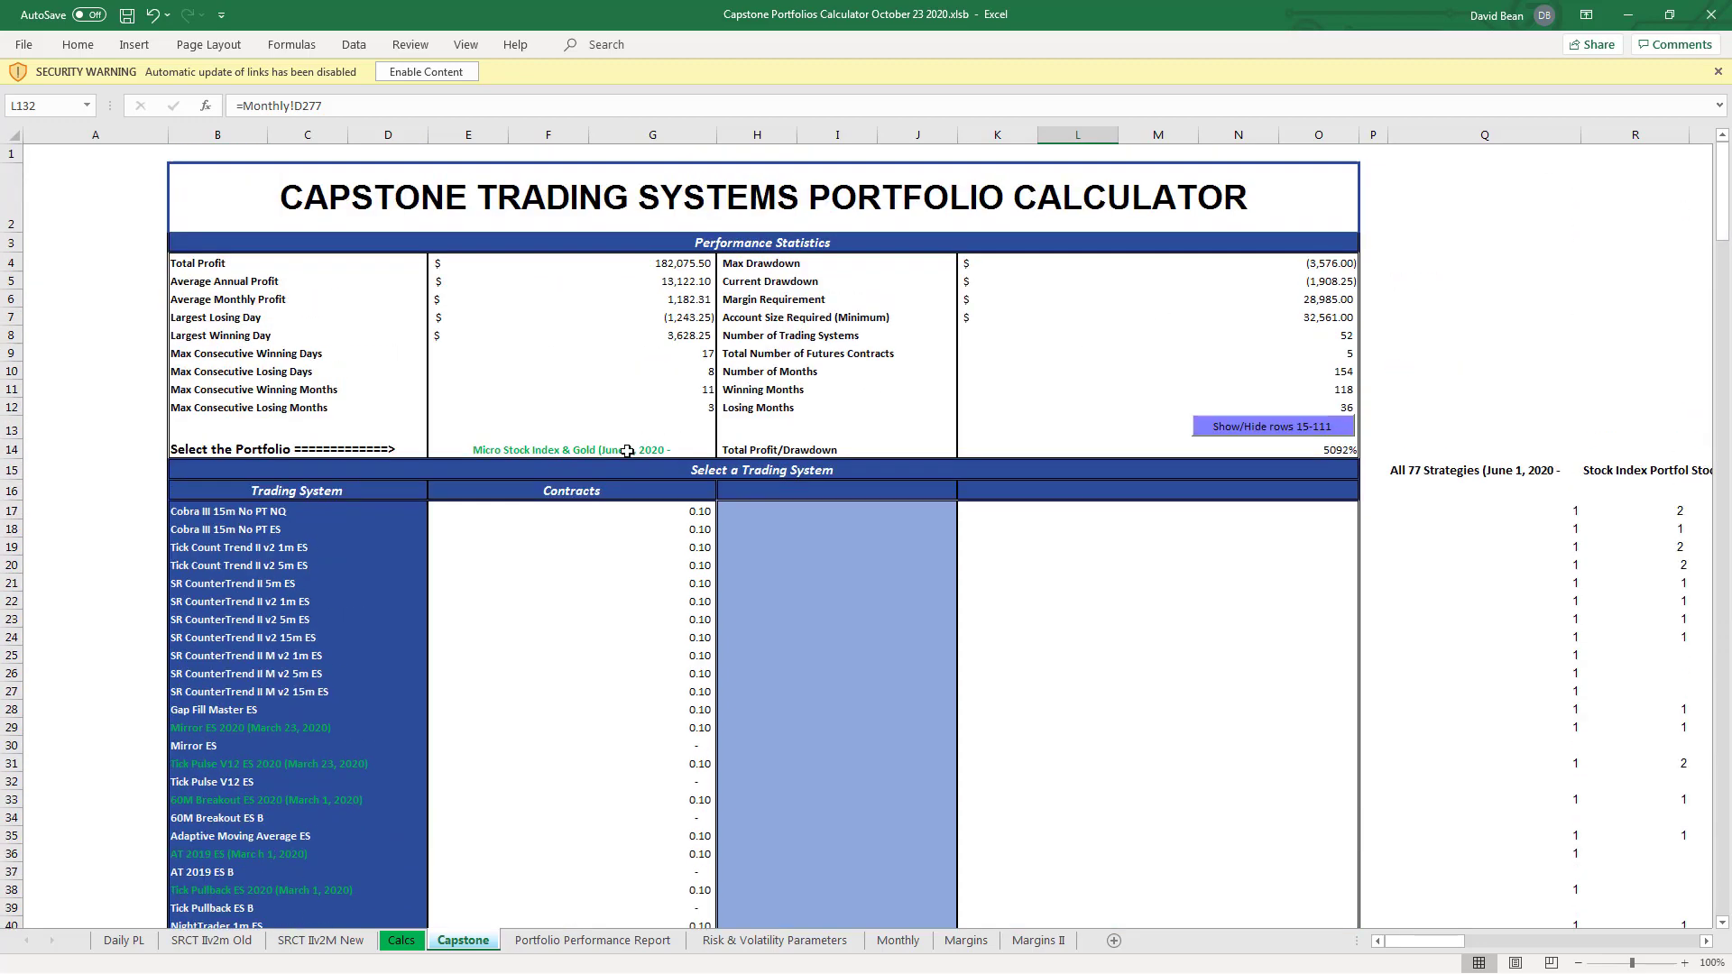
left_click(627, 451)
left_click(725, 450)
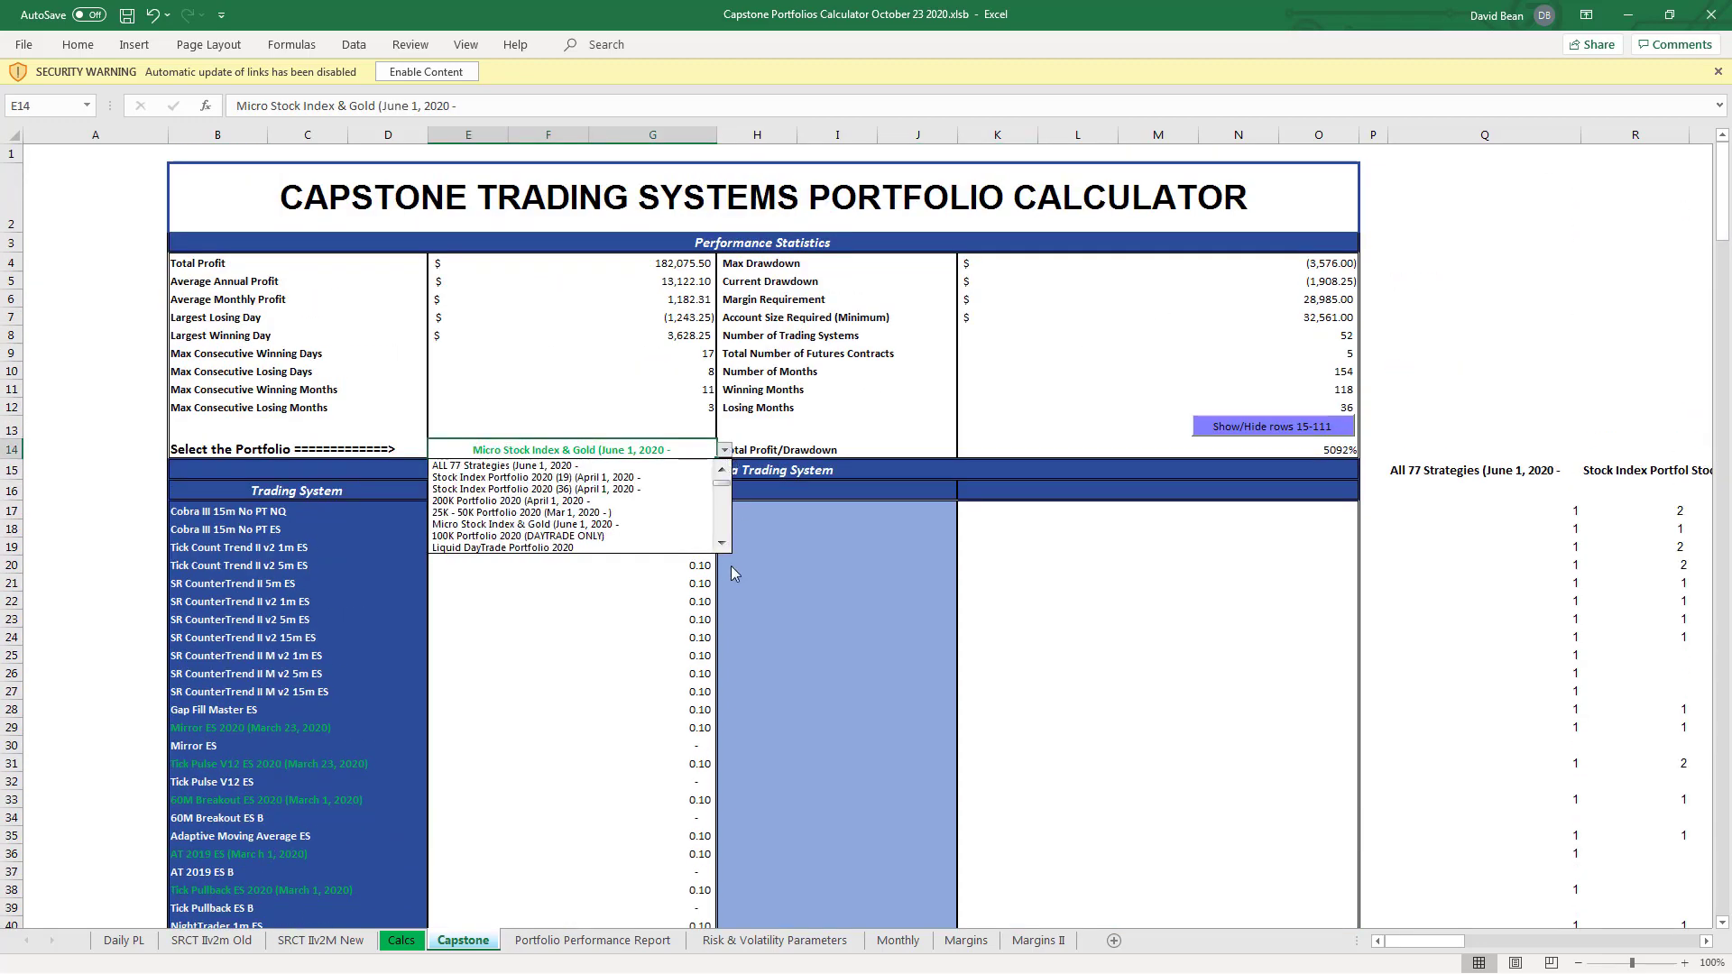
left_click(722, 546)
left_click(722, 546)
left_click(723, 546)
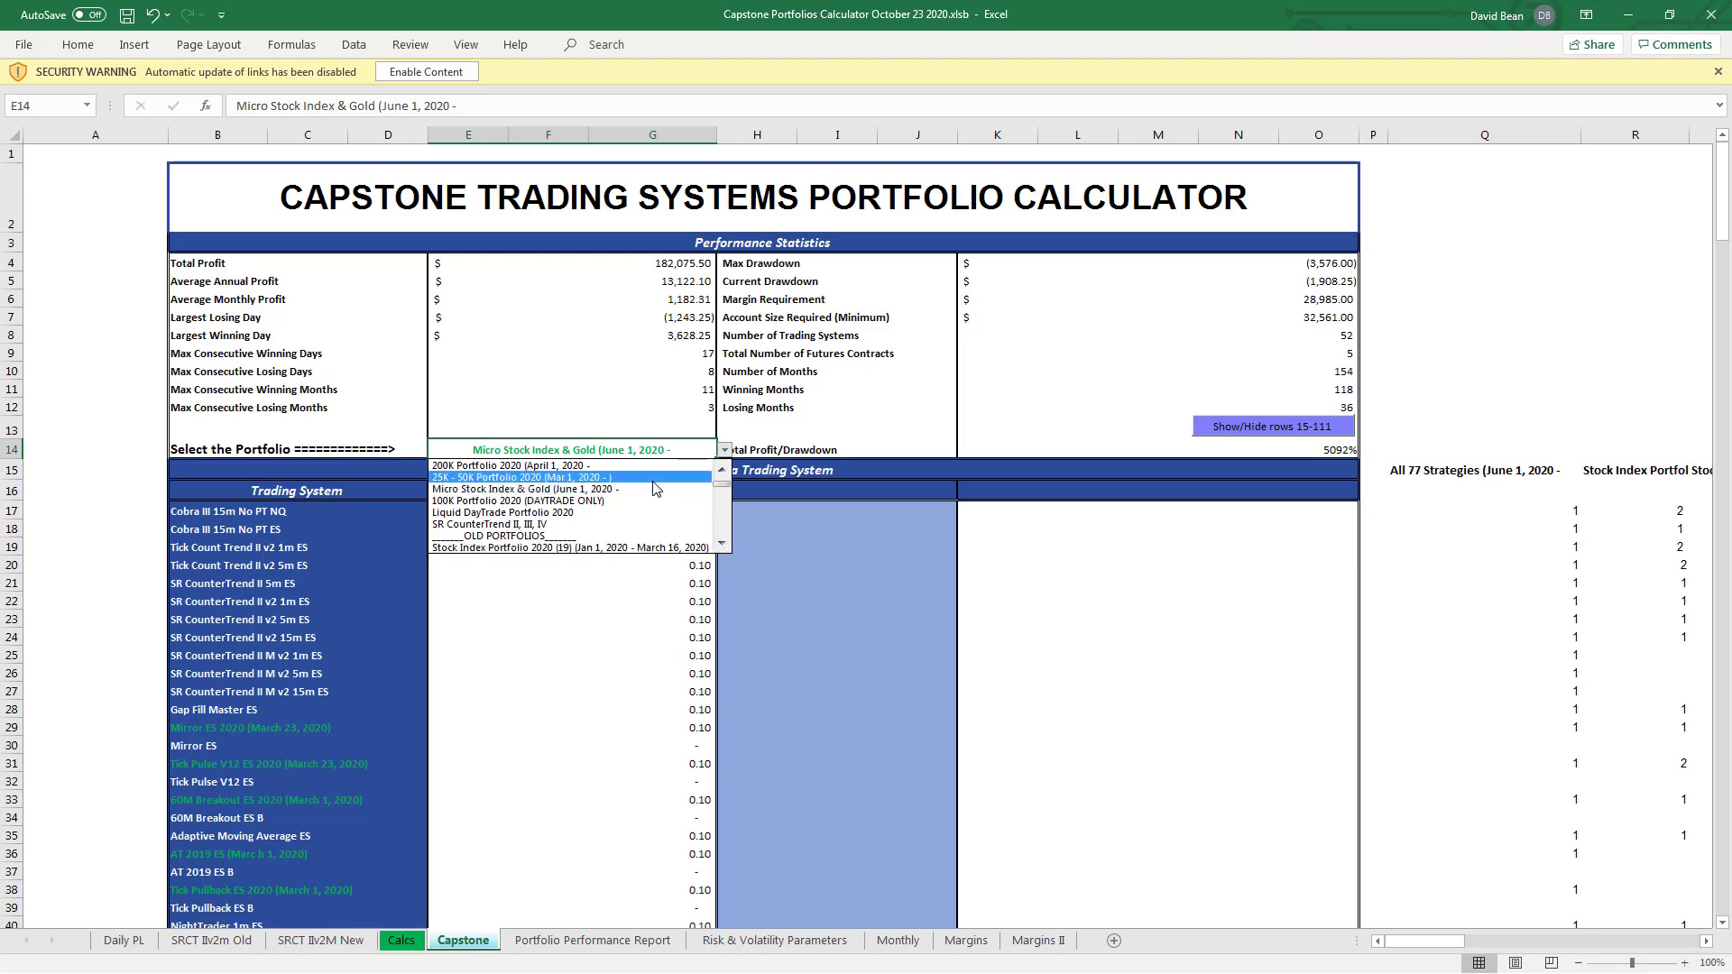
left_click(600, 503)
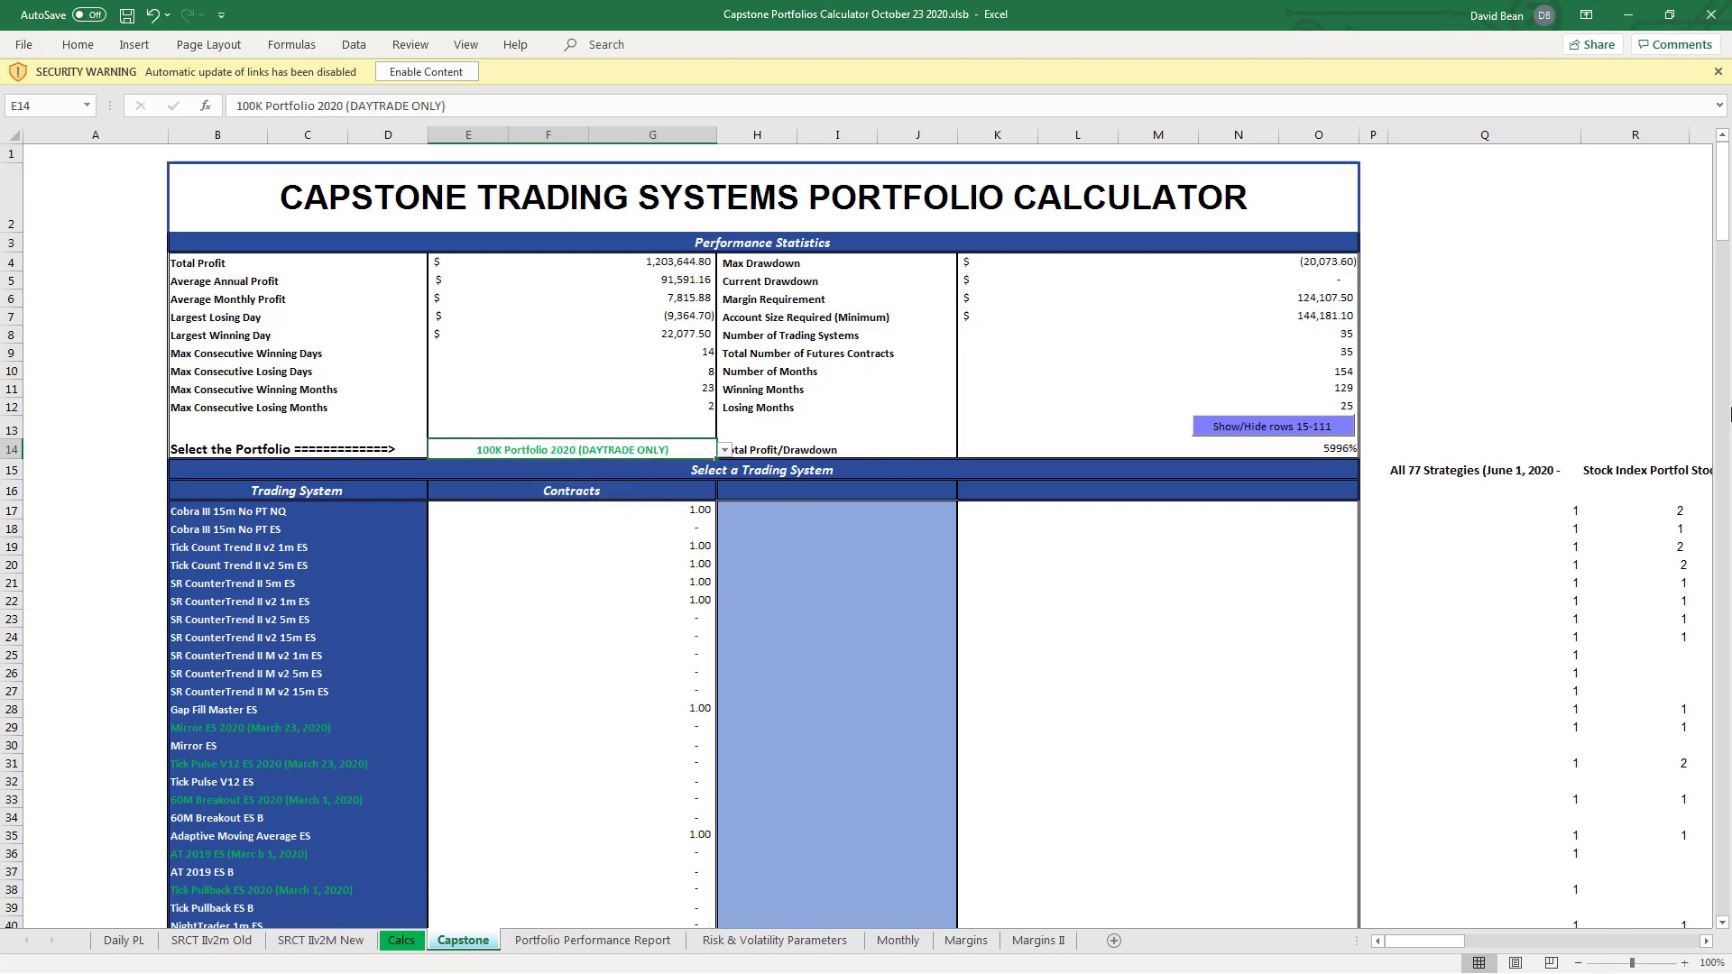
left_click(1519, 329)
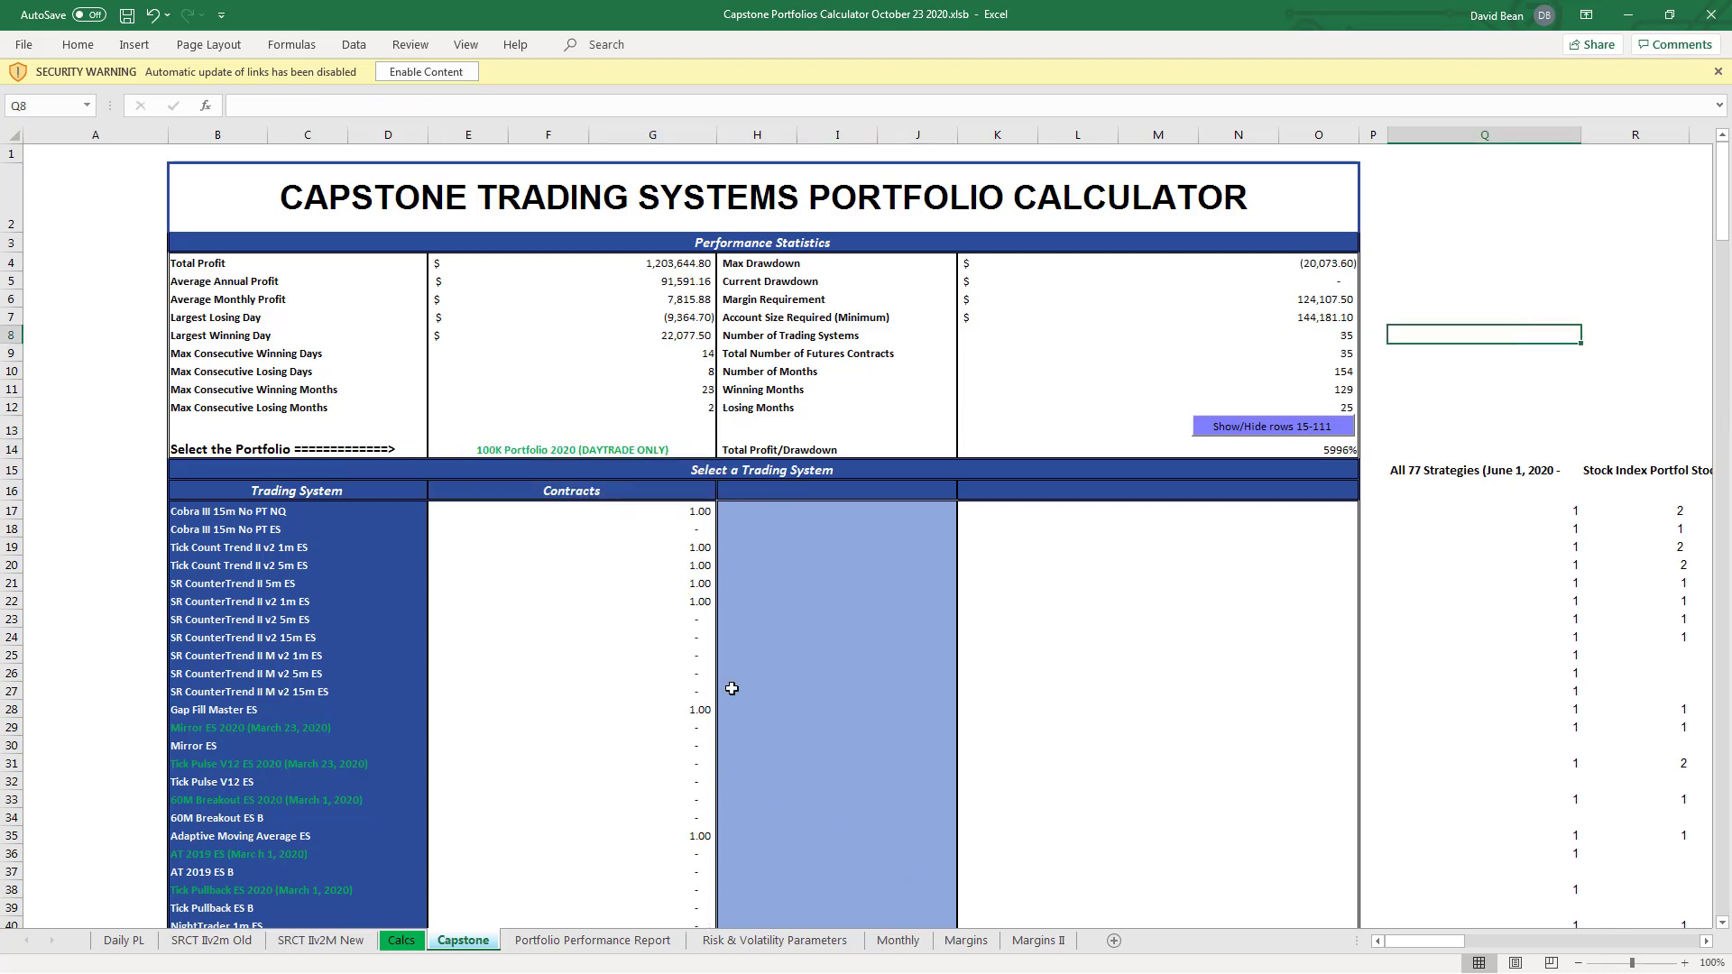
- Check the 100K Portfolio 2020 (DAYTRADE ONLY) monthly results for October and September 2020
left_click_drag(1728, 189, 1729, 616)
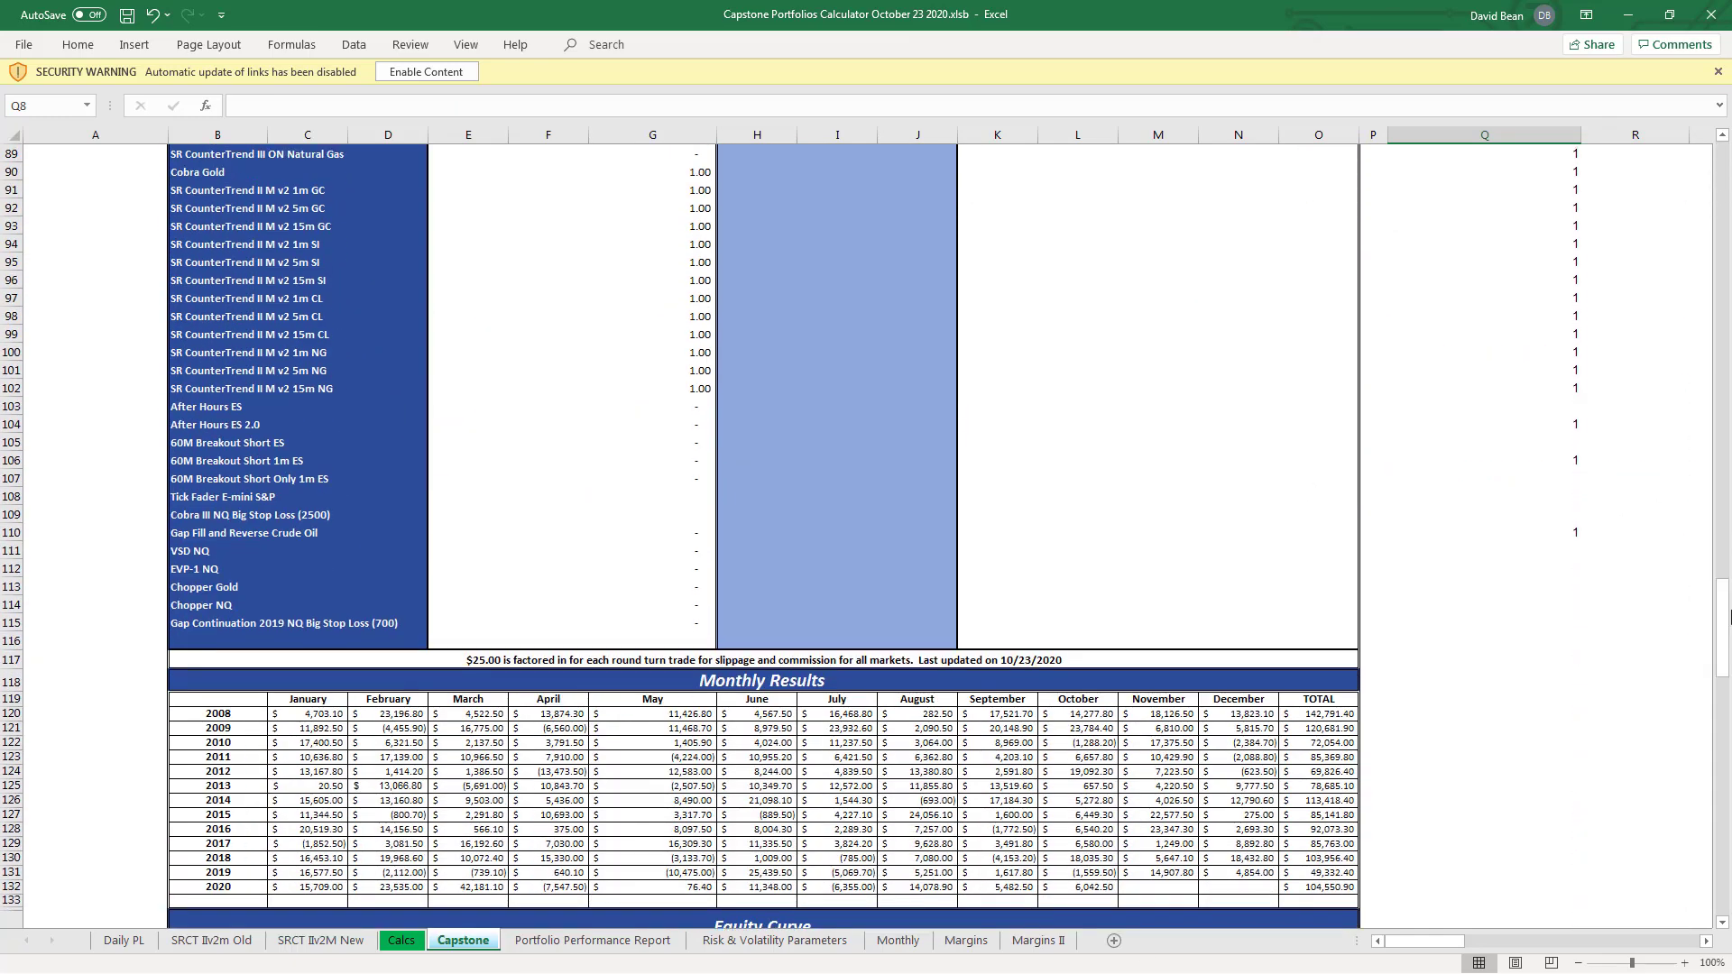
left_click(1092, 884)
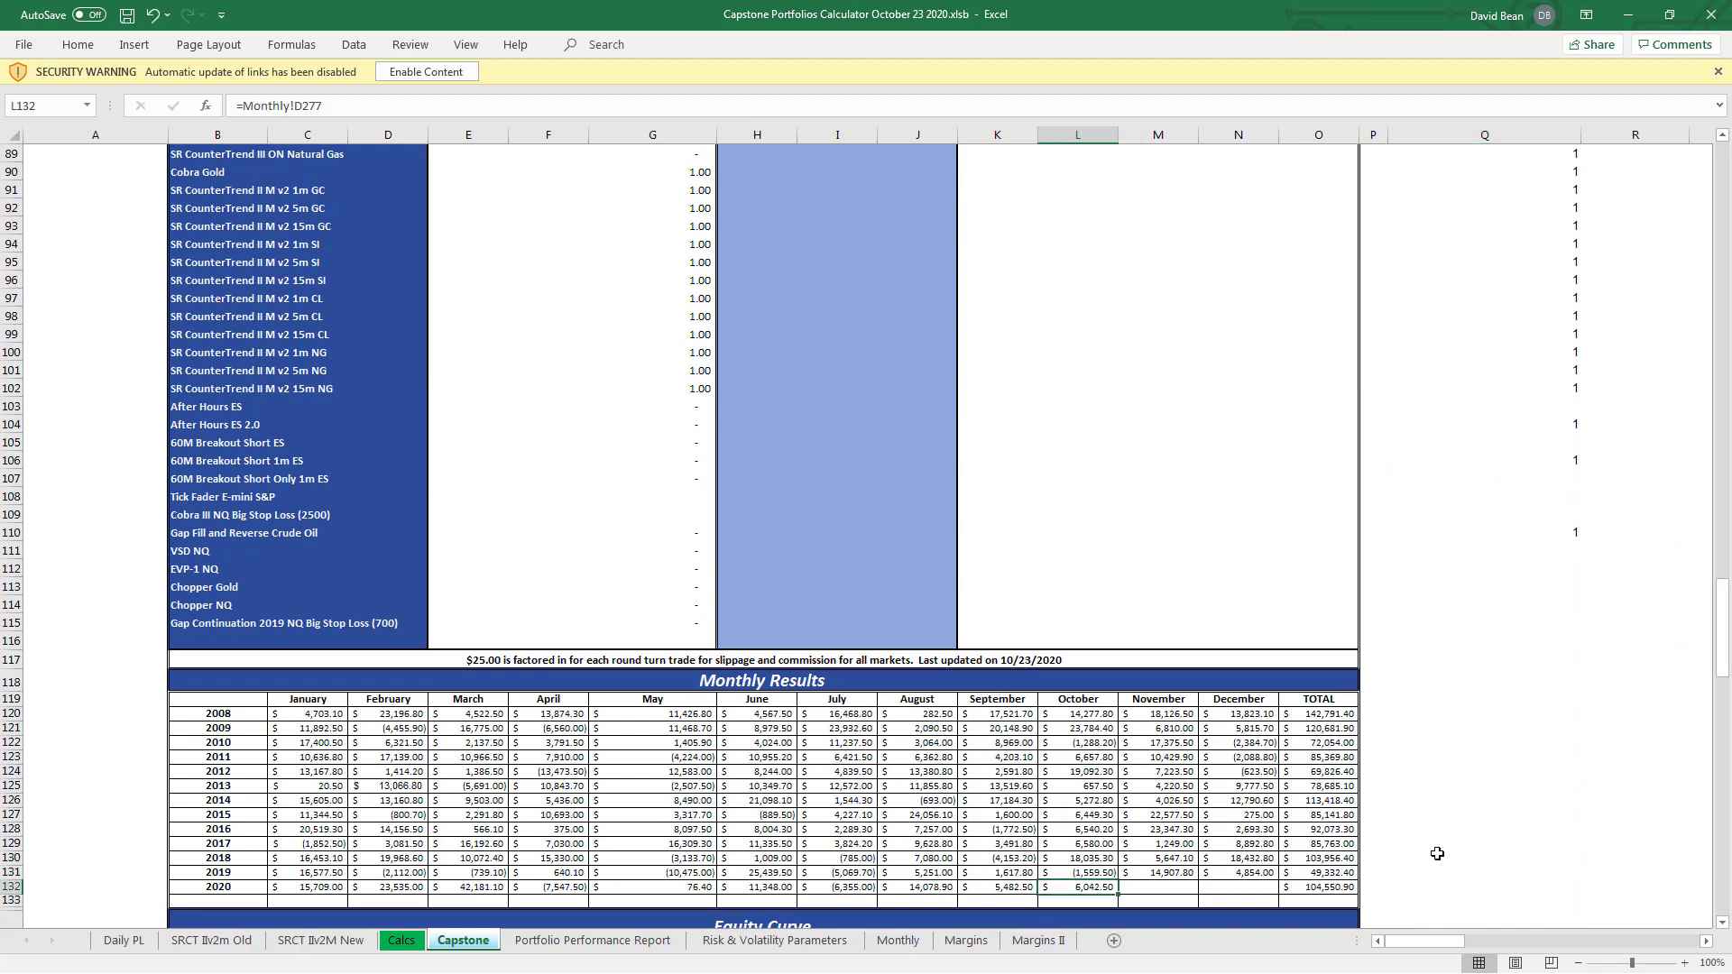
left_click(1005, 890)
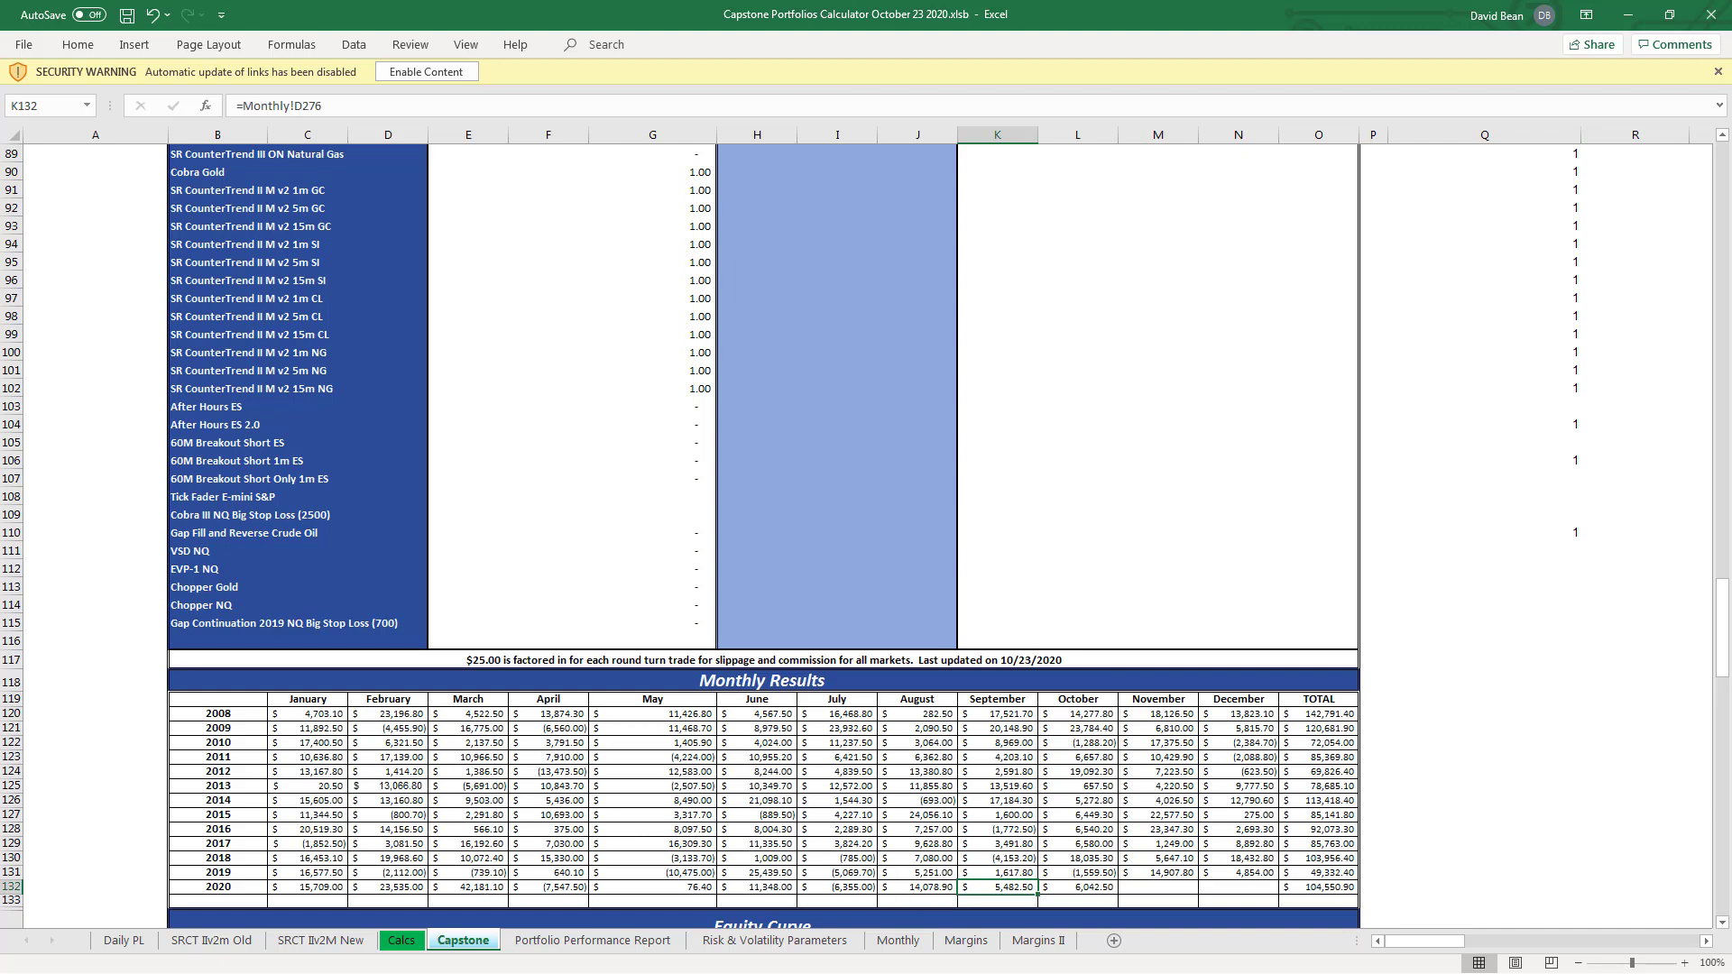
- Switch the selected portfolio in cell E14 to Liquid DayTrade Portfolio 2020
left_click_drag(1721, 623, 1700, 99)
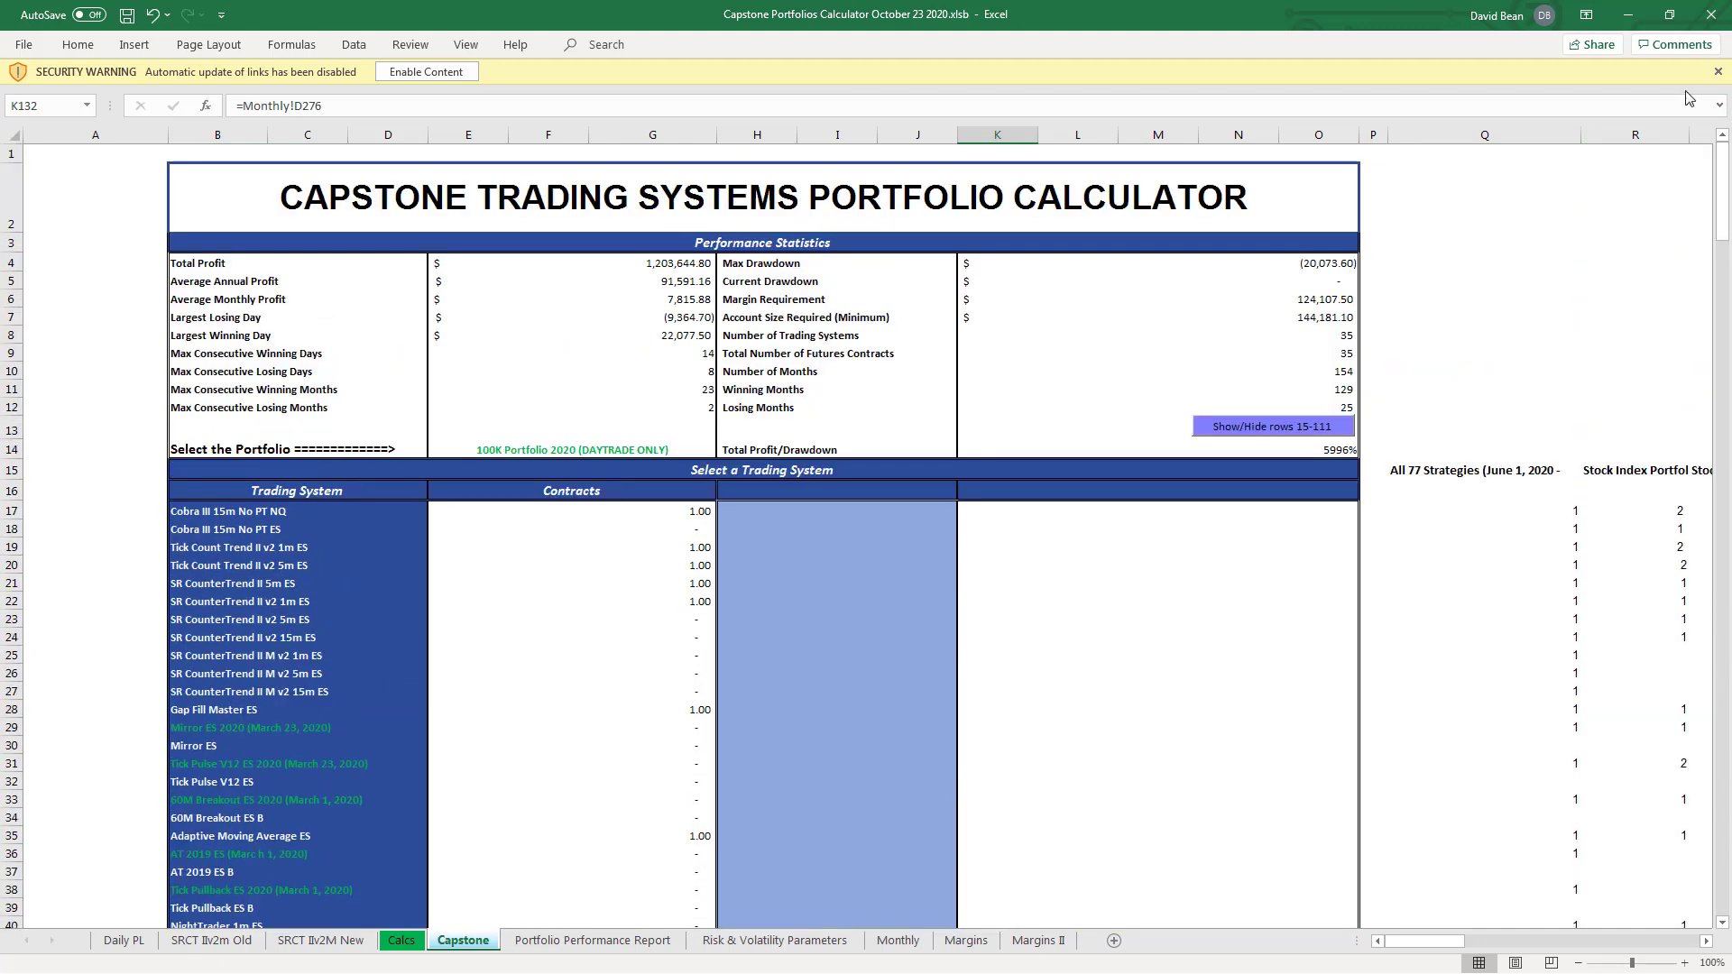
left_click(623, 452)
left_click(724, 450)
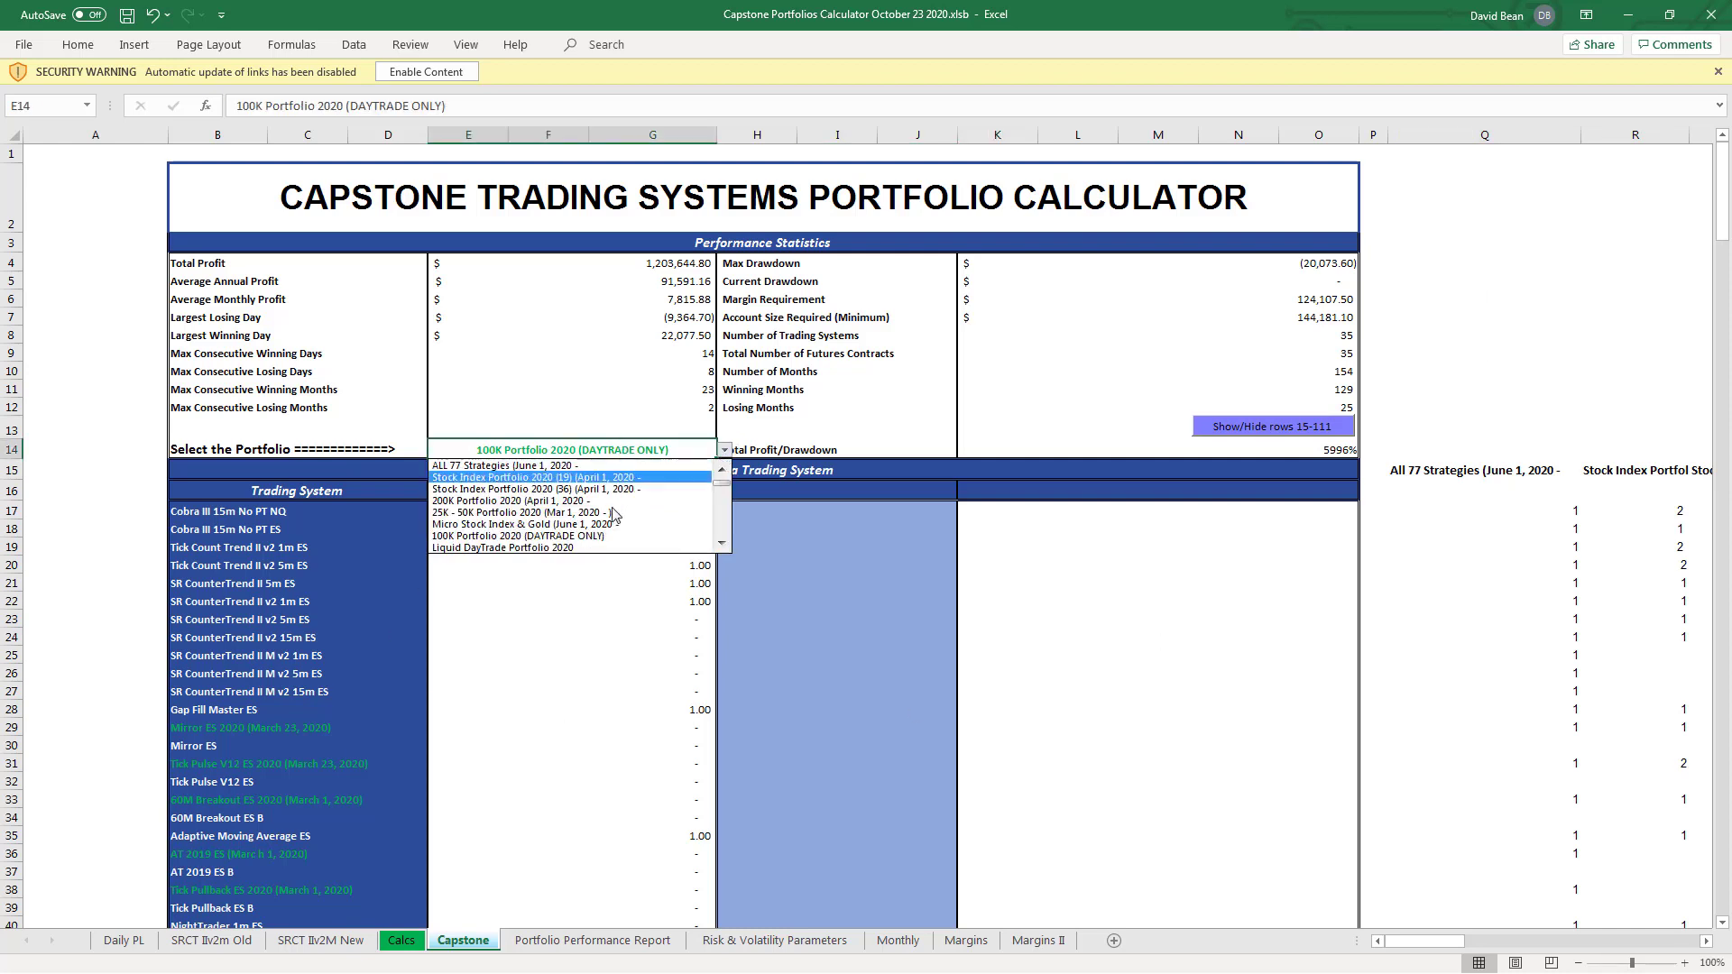
left_click(616, 547)
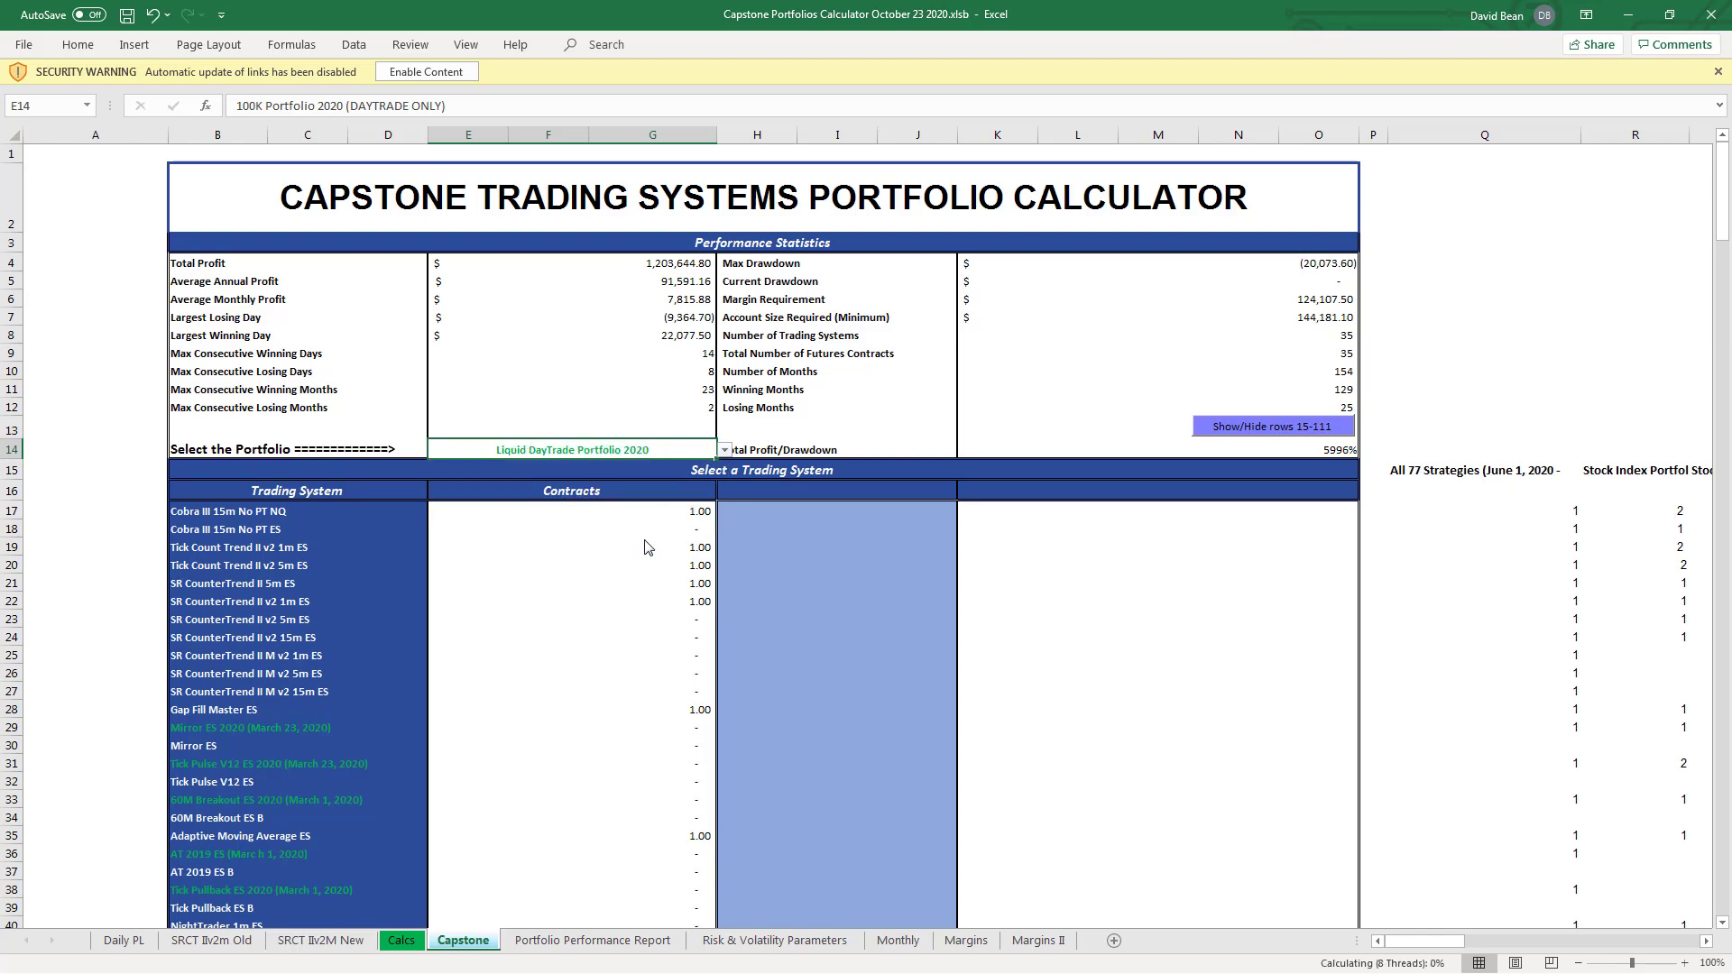
- Check the Liquid DayTrade Portfolio 2020's performance statistics and its October 2020 result in the monthly table
left_click_drag(1717, 204, 1723, 202)
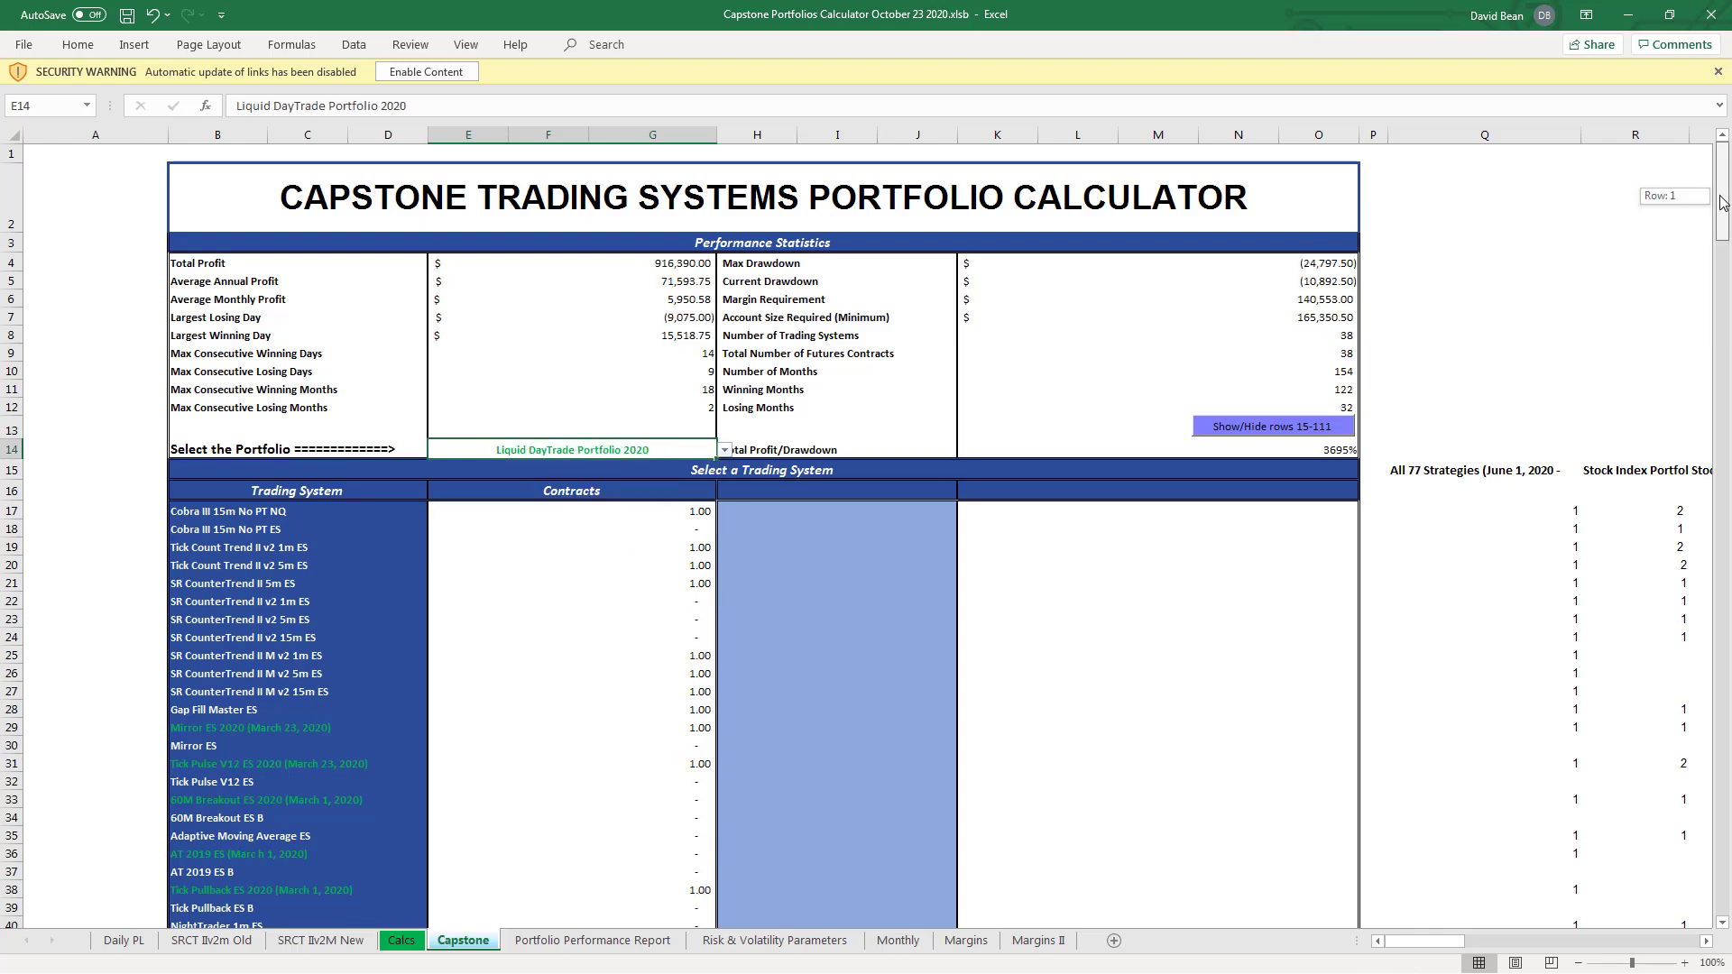
left_click_drag(1719, 315, 1650, 699)
left_click(1091, 688)
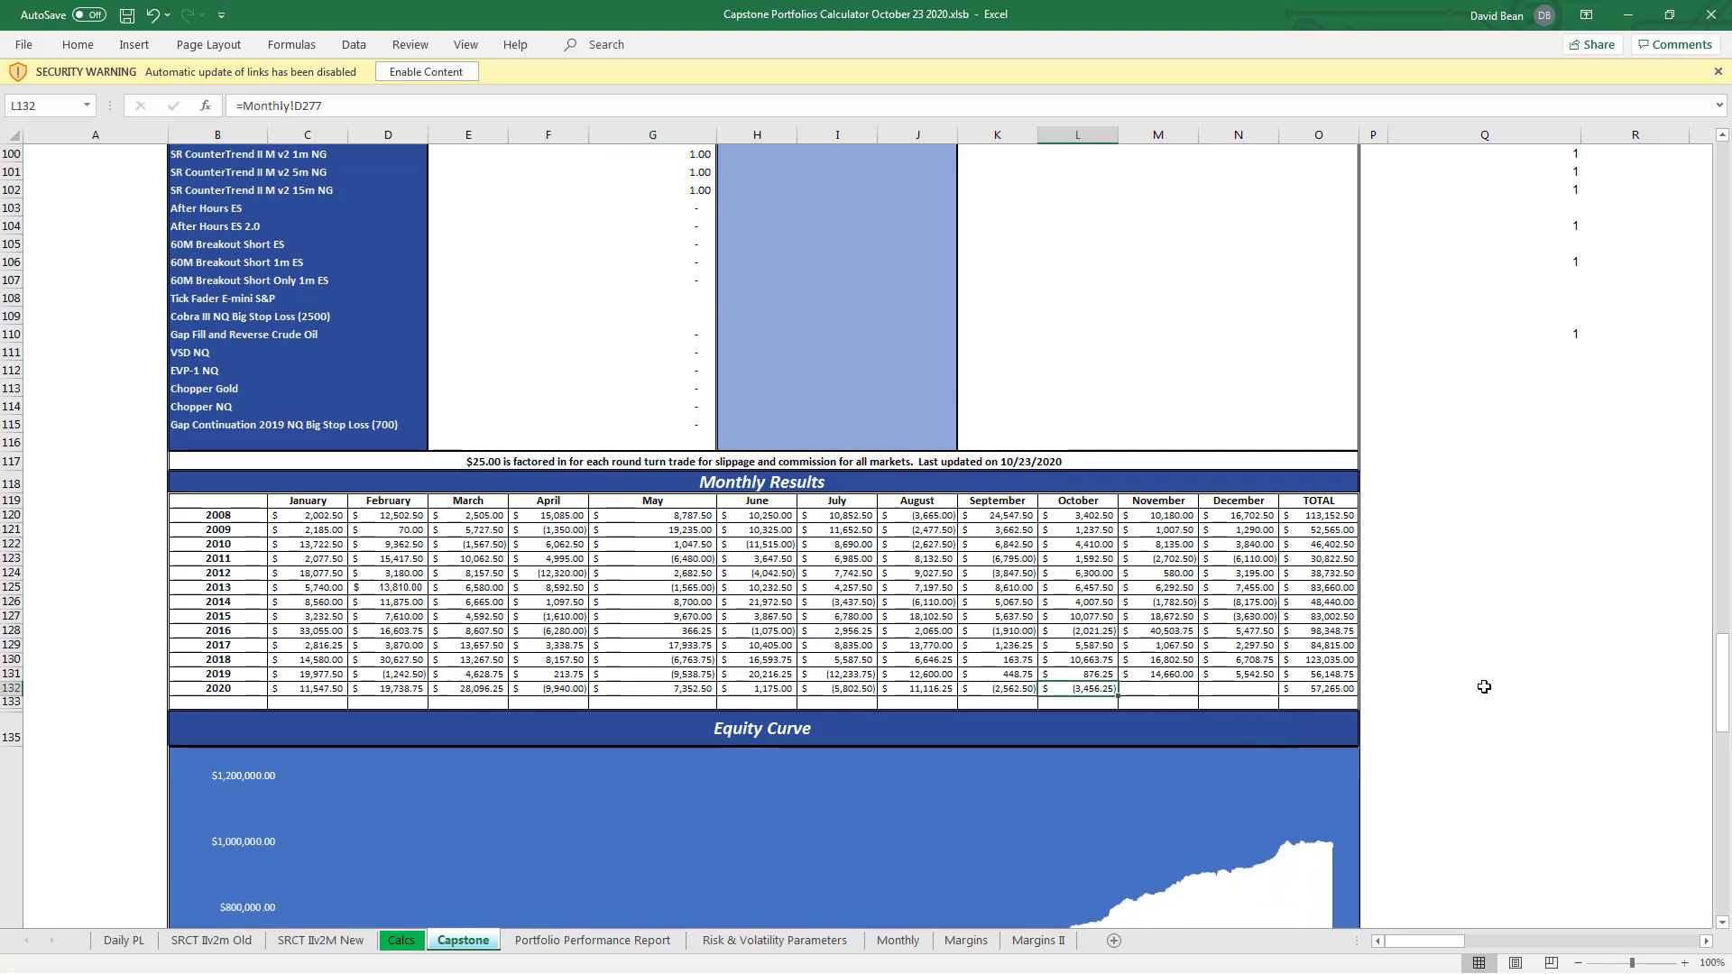
- Switch the selected portfolio in cell E14 to SR CounterTrend II, III, IV
left_click_drag(1721, 699, 1728, 107)
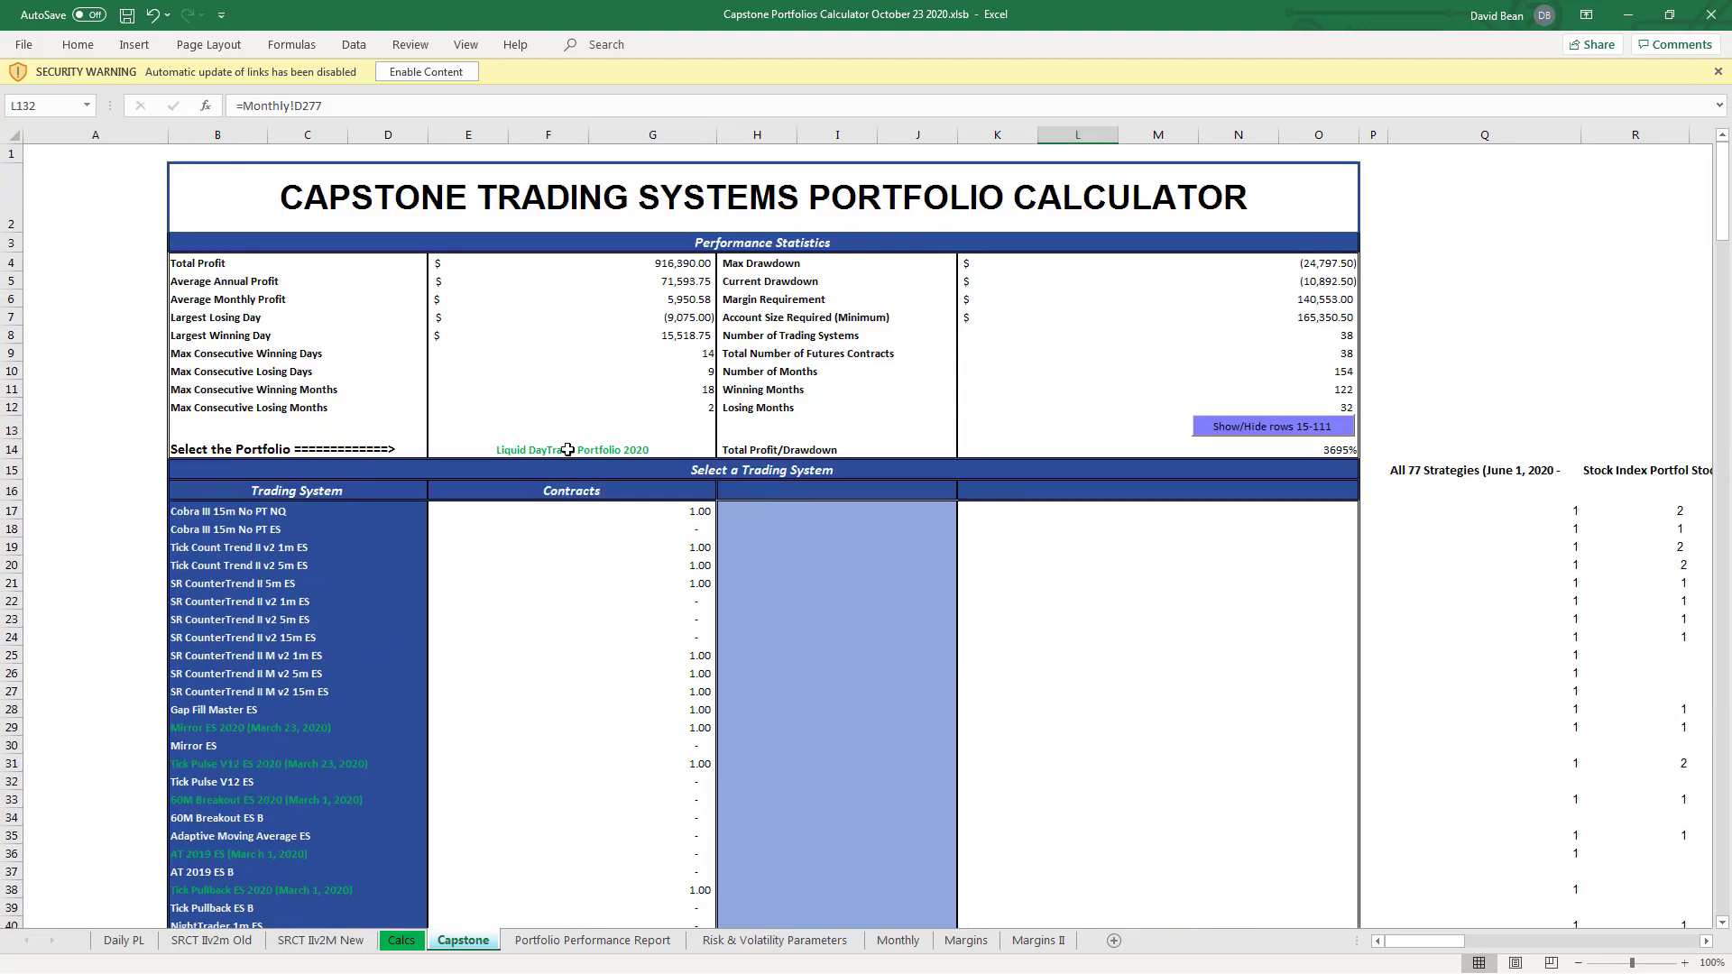
left_click(665, 448)
left_click(725, 450)
scroll(721, 523, "down", 2)
left_click(603, 542)
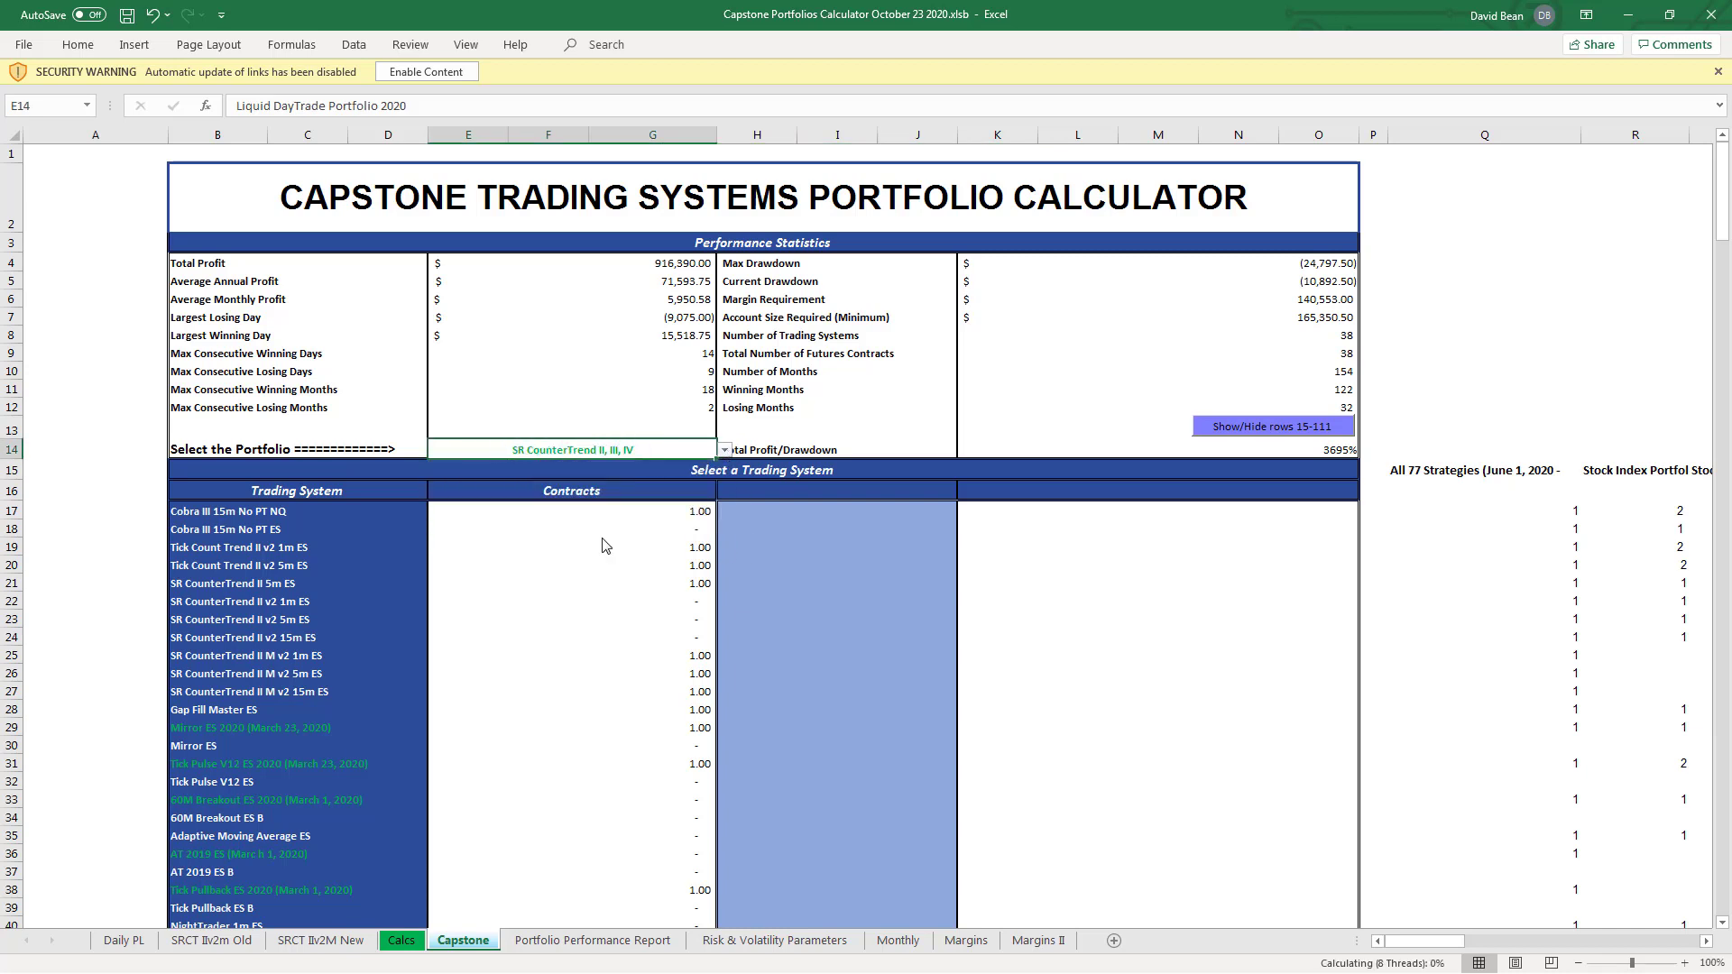
- Examine the SR CounterTrend II, III, IV portfolio's 2020 monthly results, equity curve and drawdown curve
left_click_drag(1728, 199, 1722, 738)
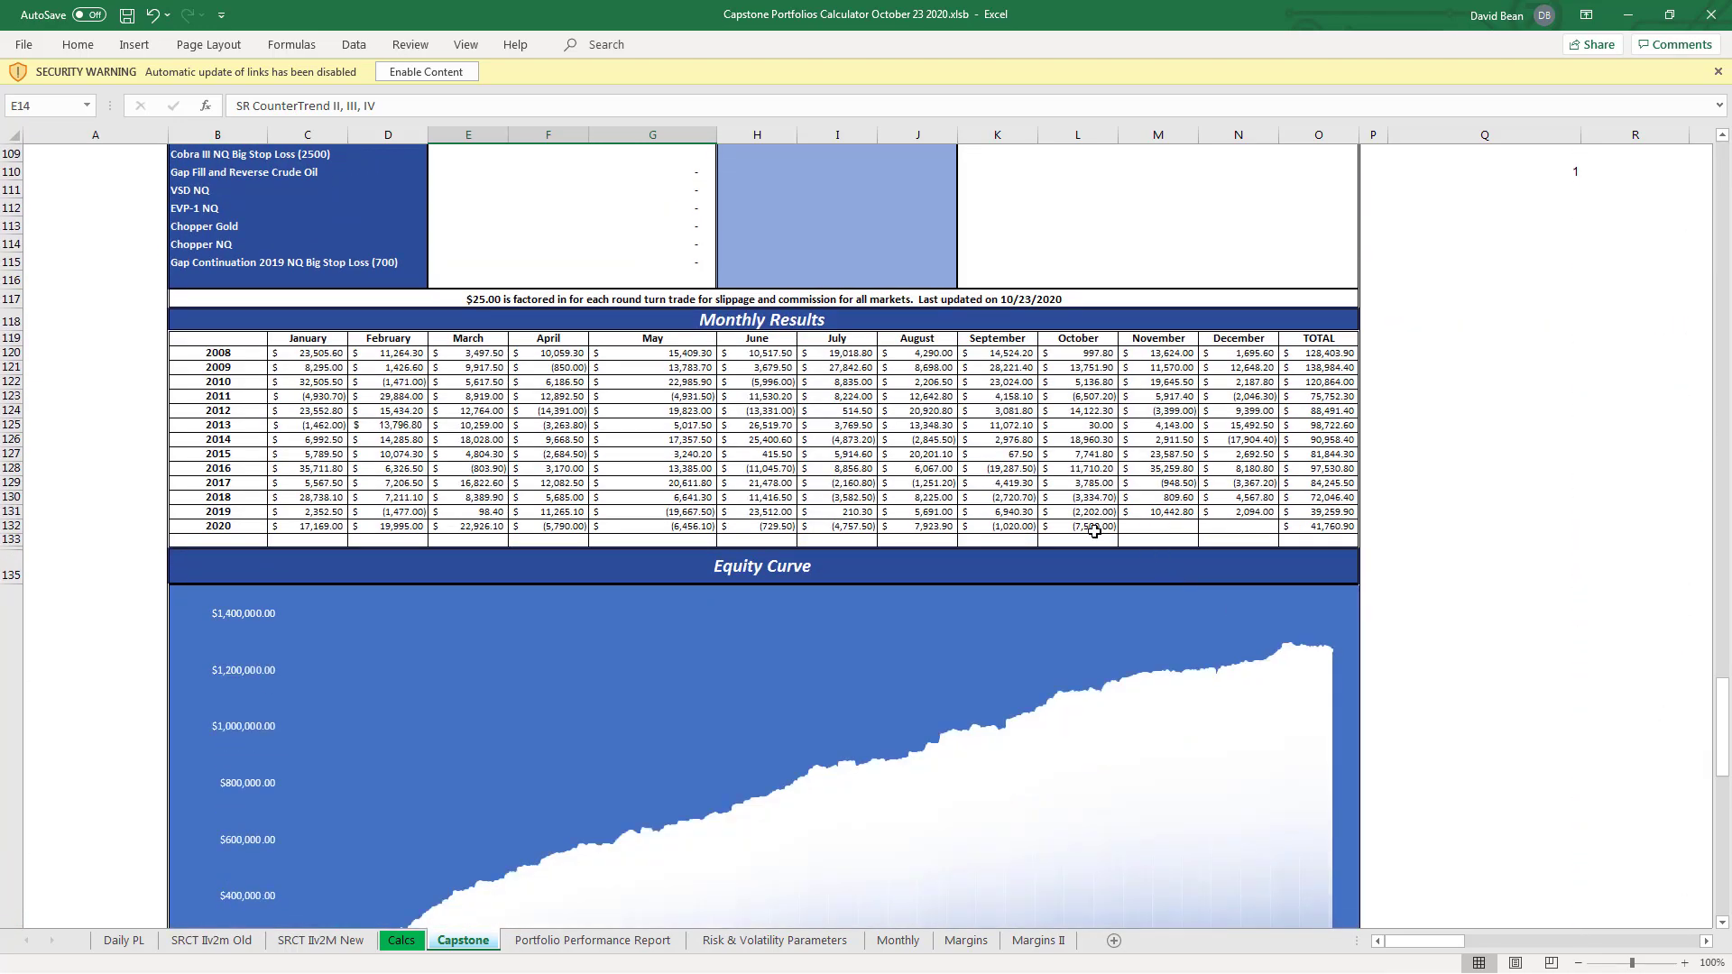
left_click_drag(1726, 693, 1728, 826)
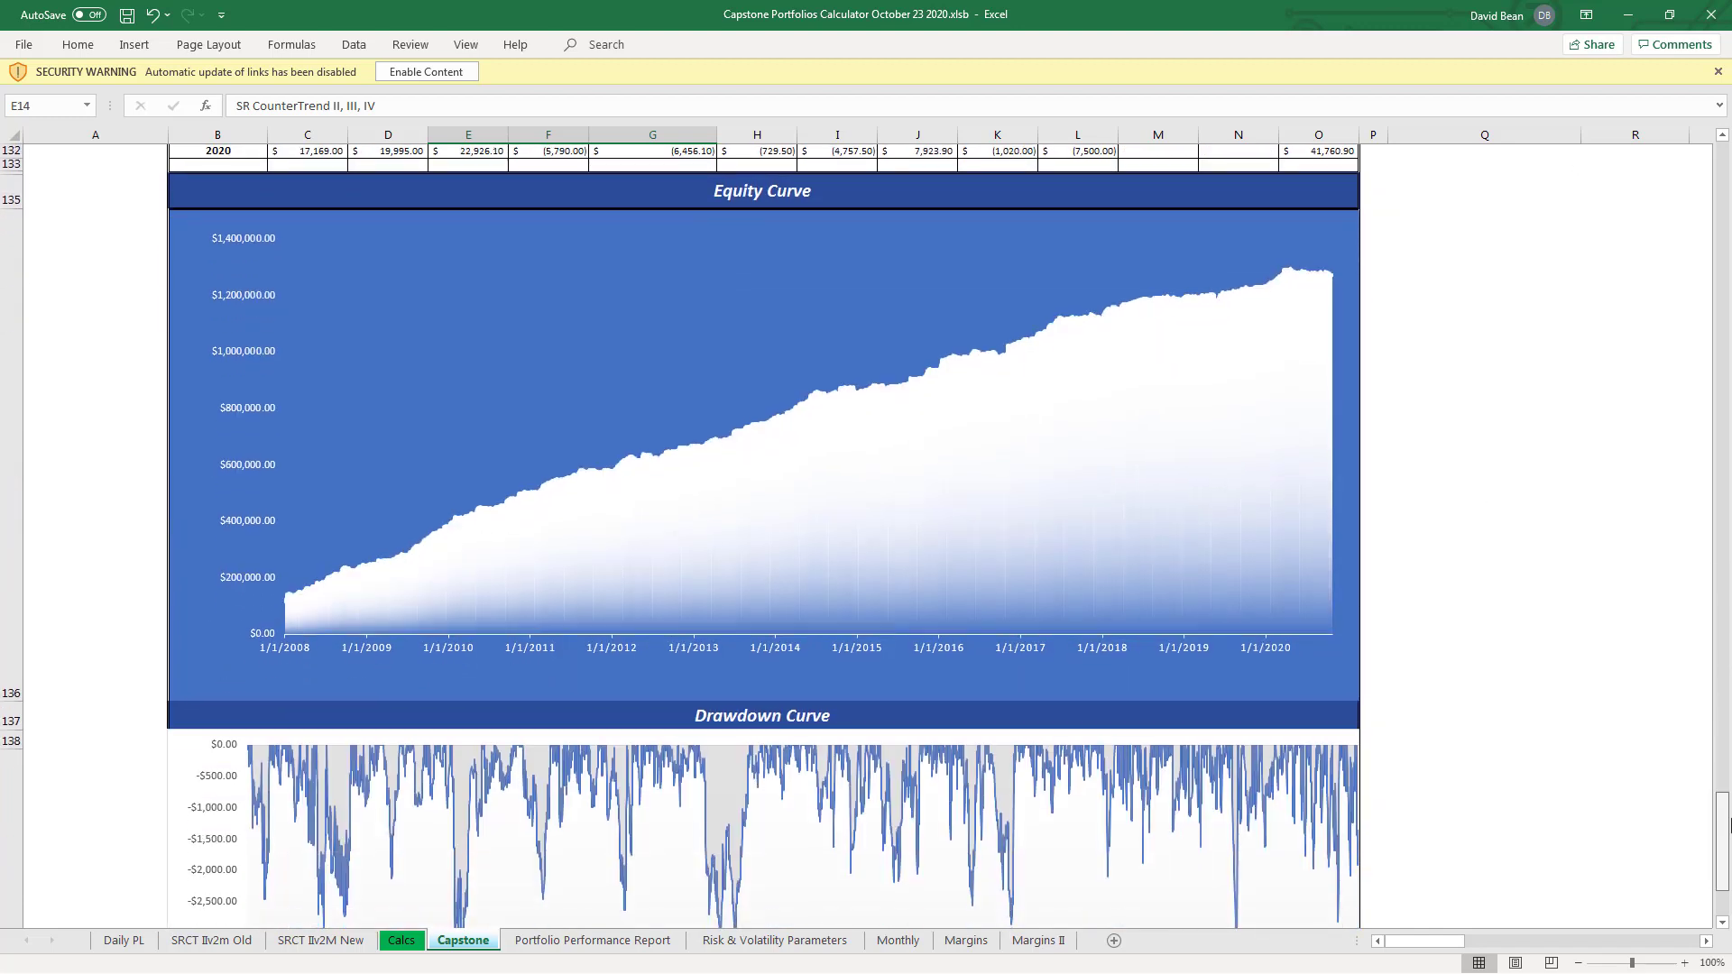
scroll(1634, 769, "down", 2)
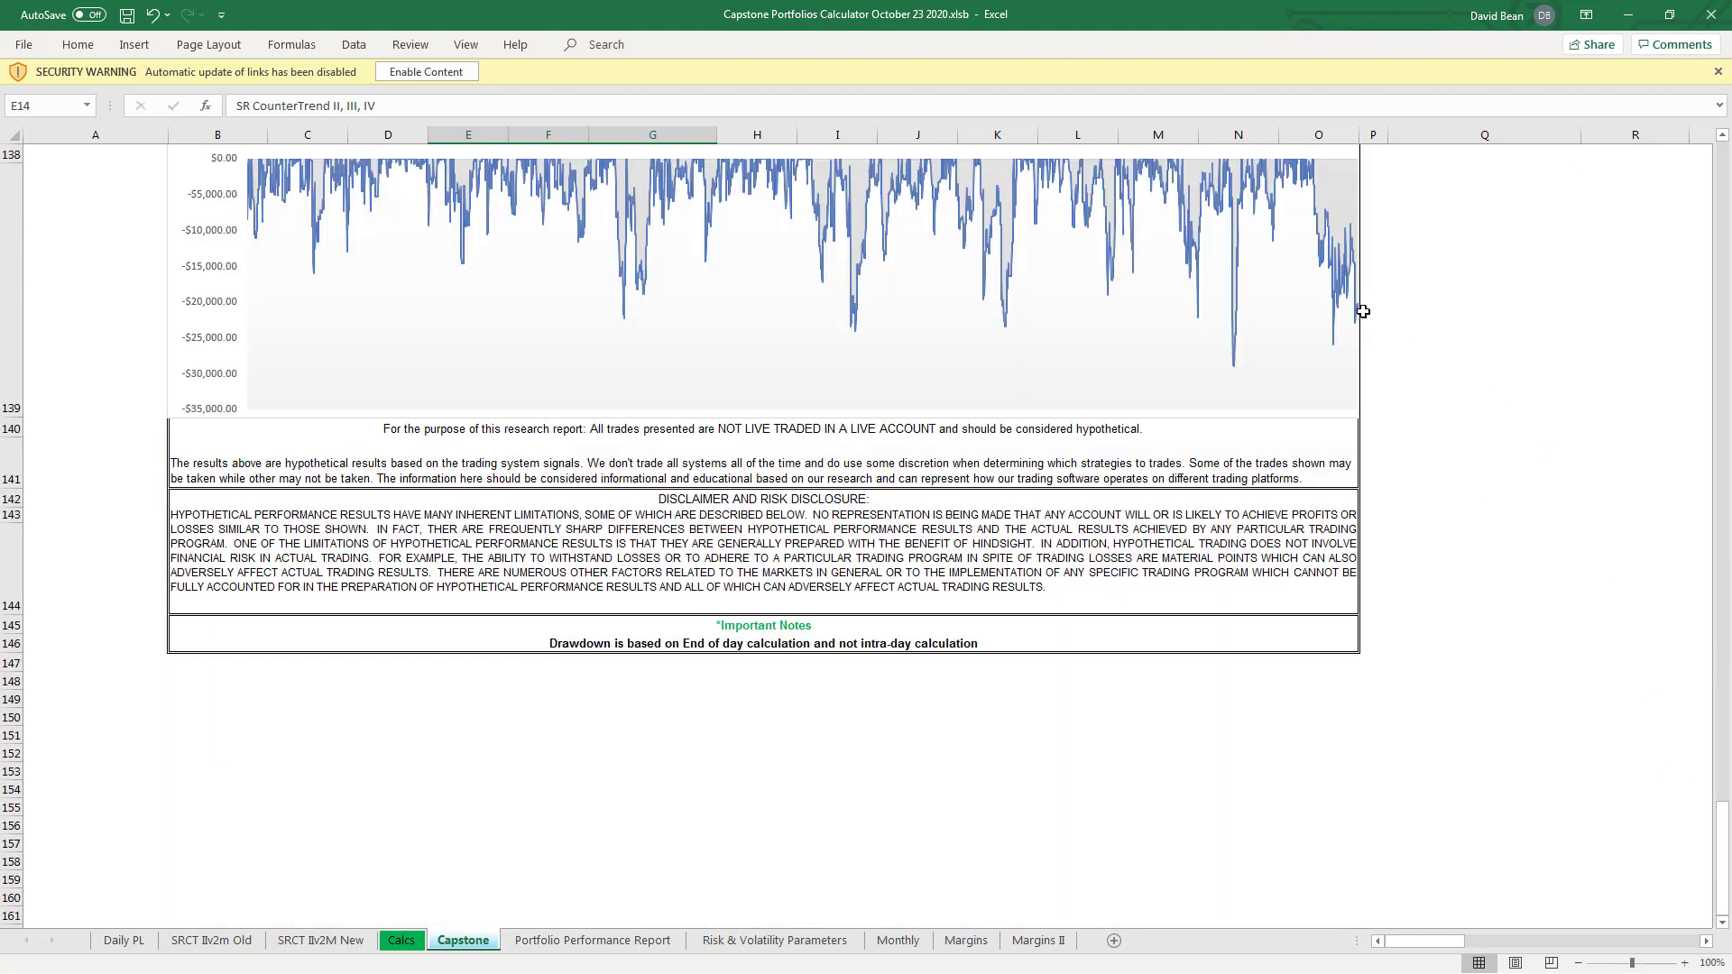
left_click(1723, 142)
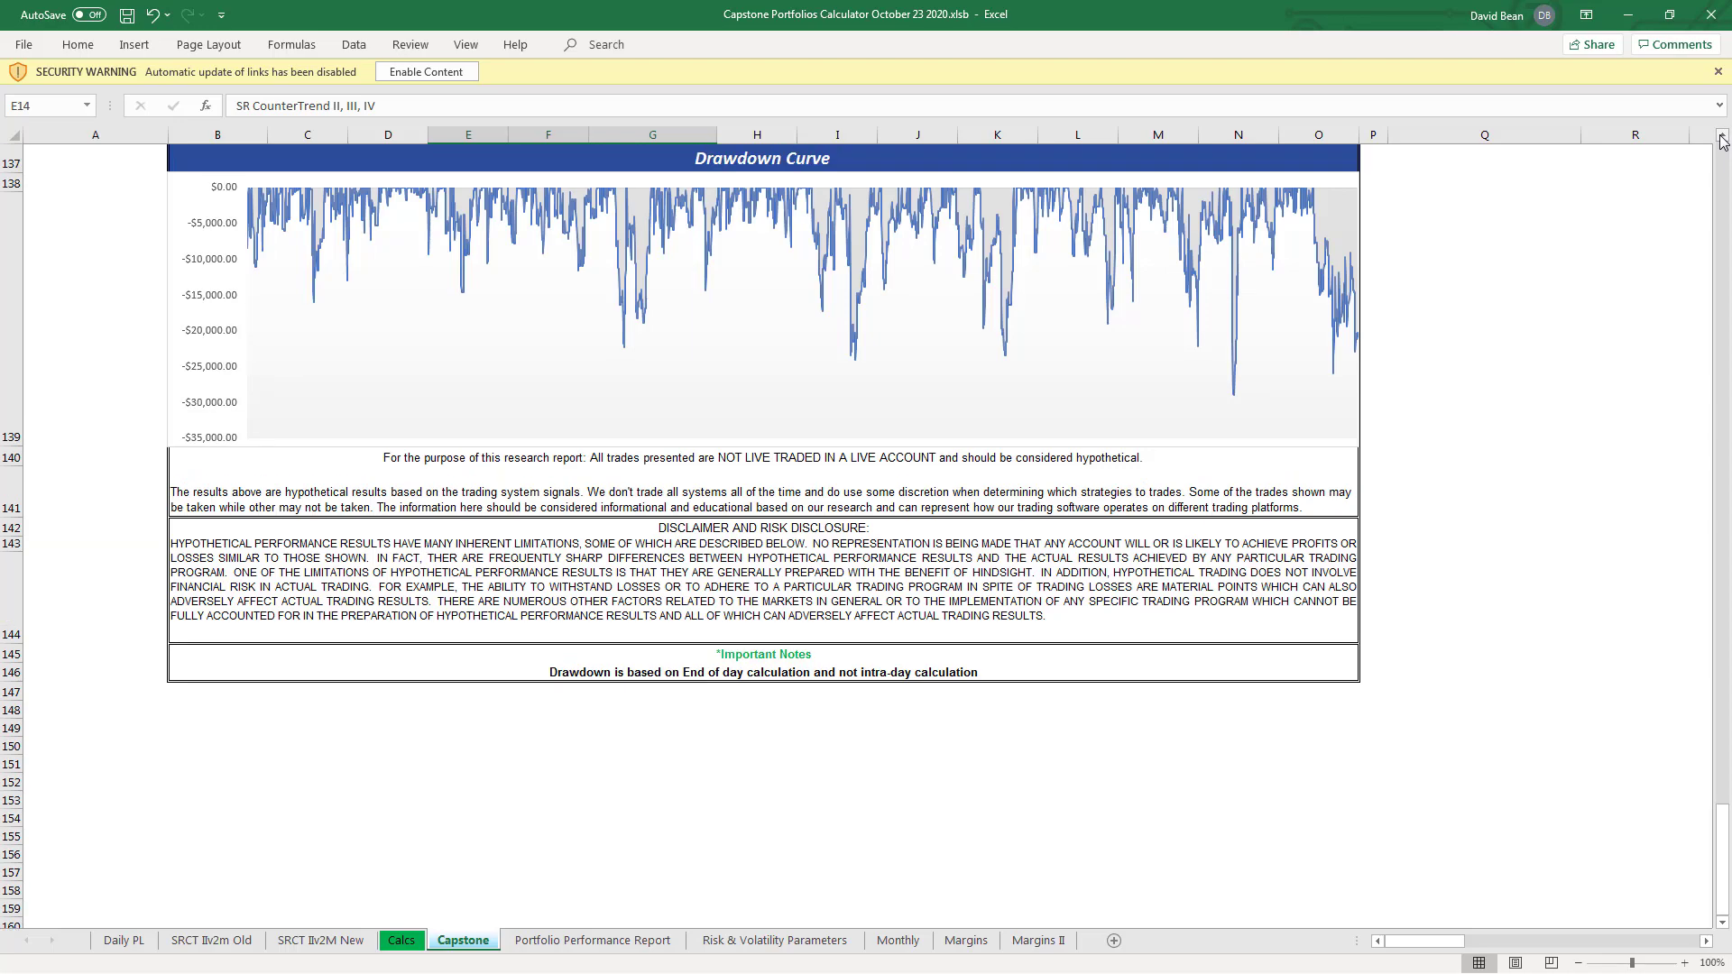
left_click(1723, 141)
left_click(1726, 160)
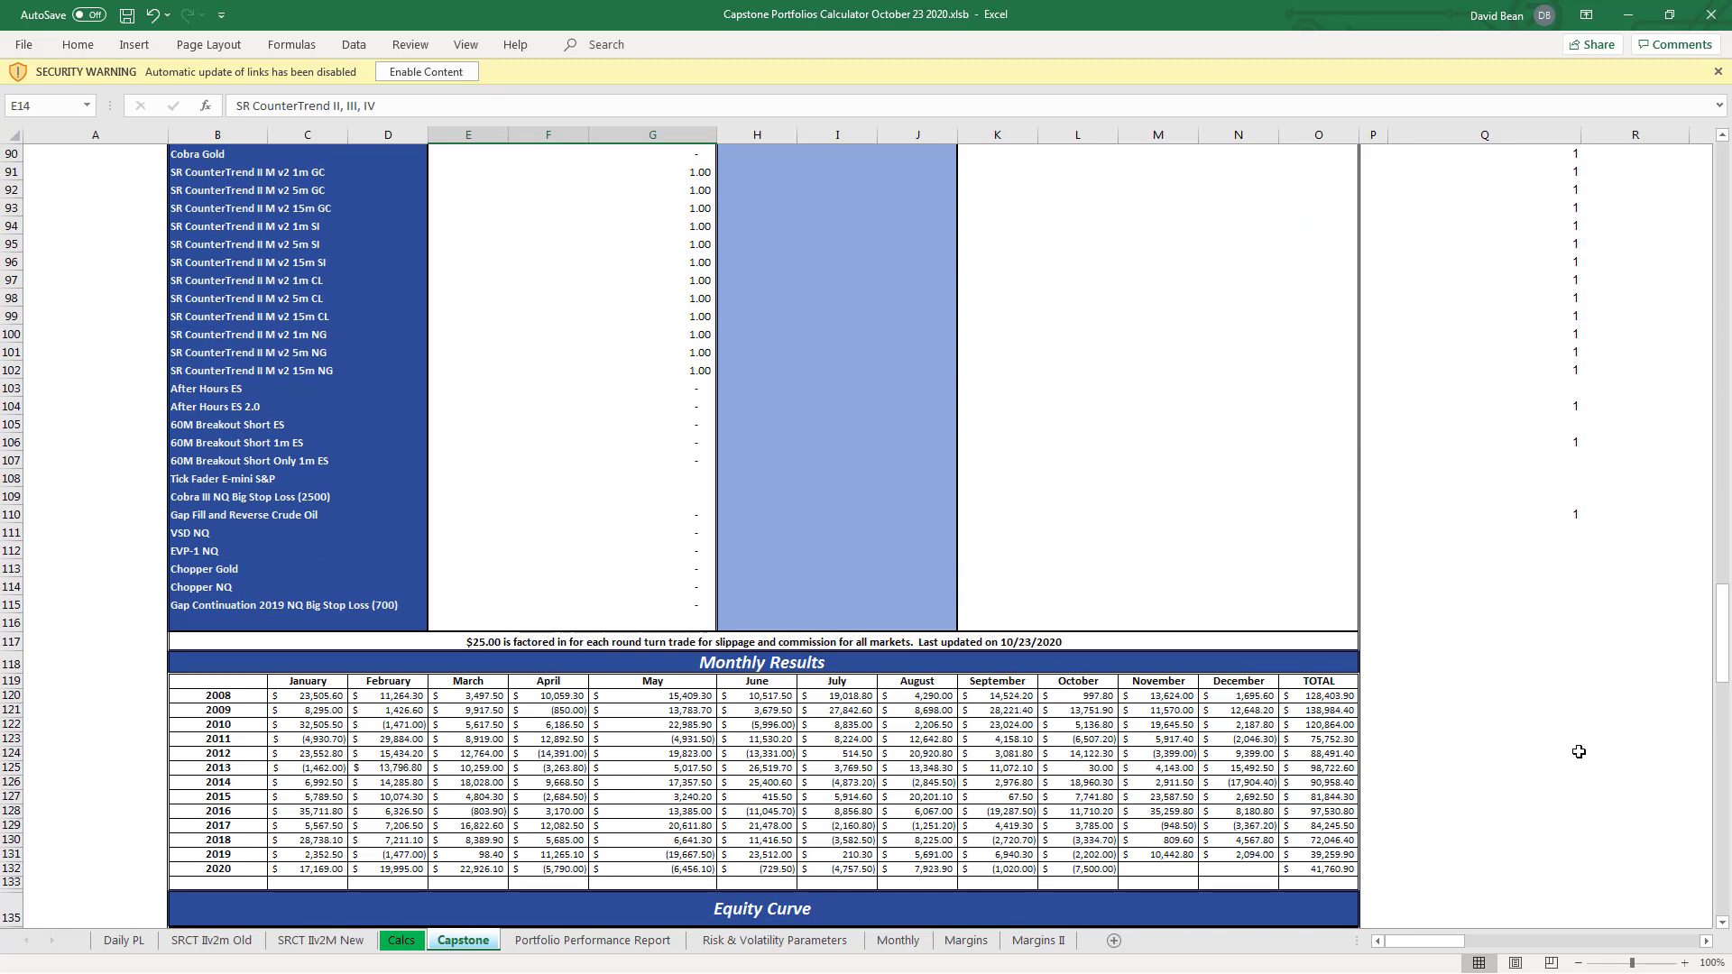
left_click(1533, 711)
left_click(1596, 602)
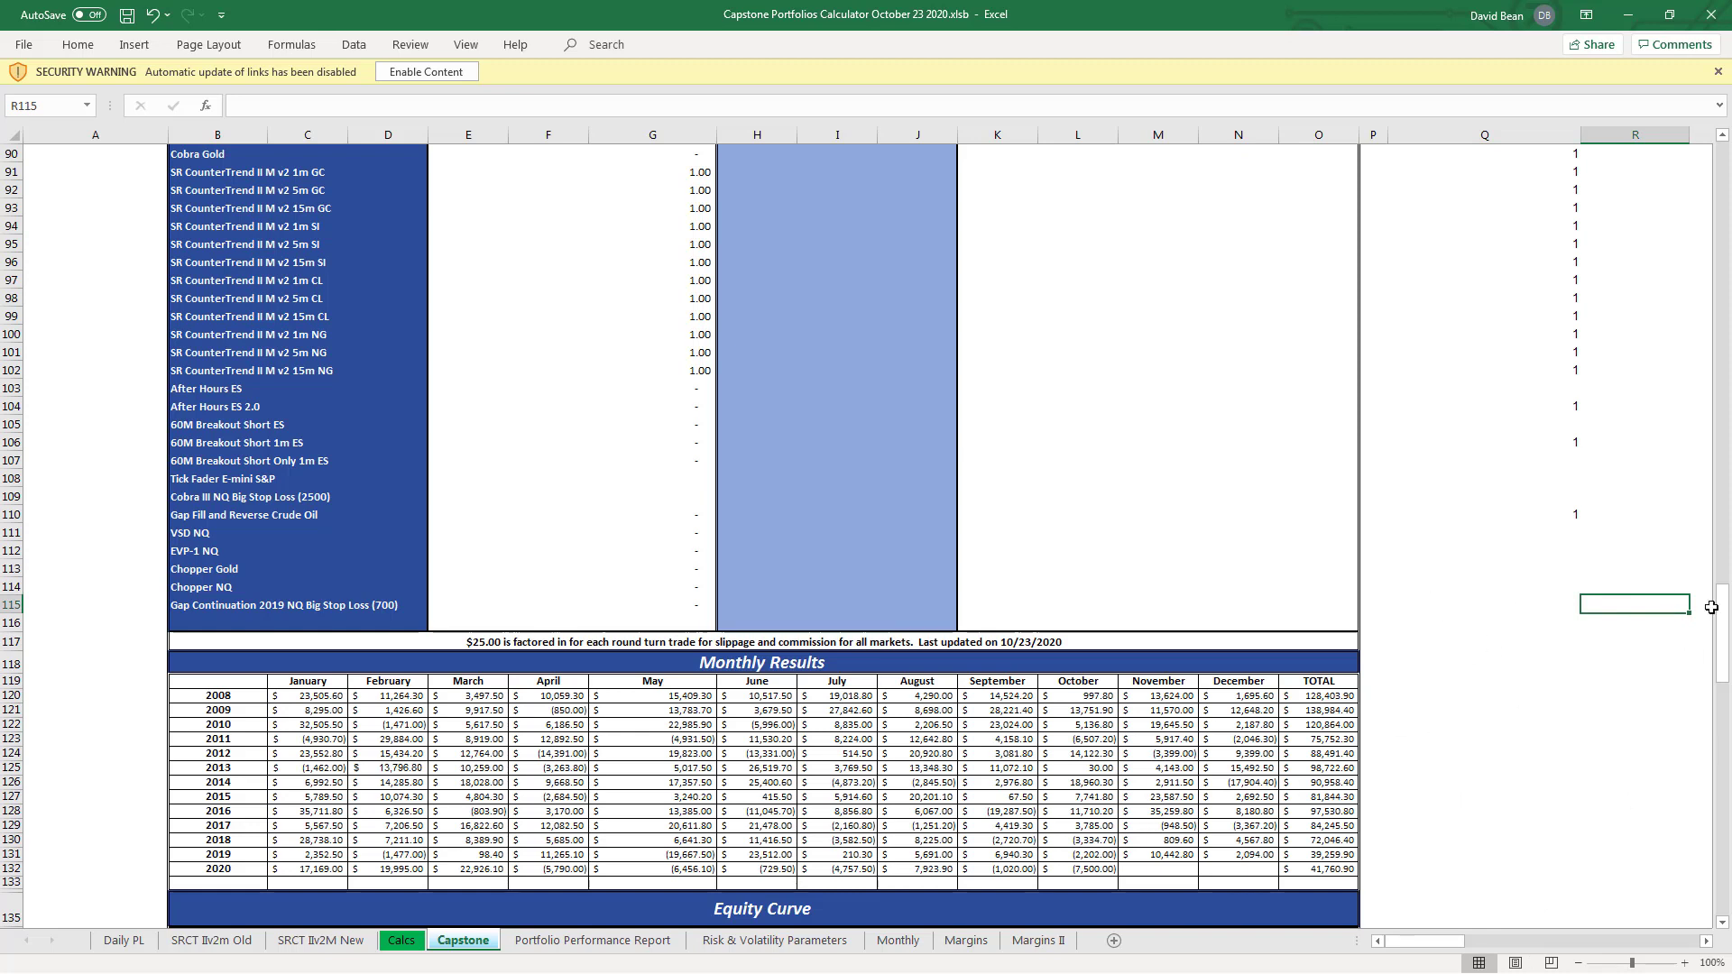
- Review the SR CounterTrend II, III, IV portfolio's performance statistics, including its current and maximum drawdown
left_click_drag(1722, 618, 1697, 159)
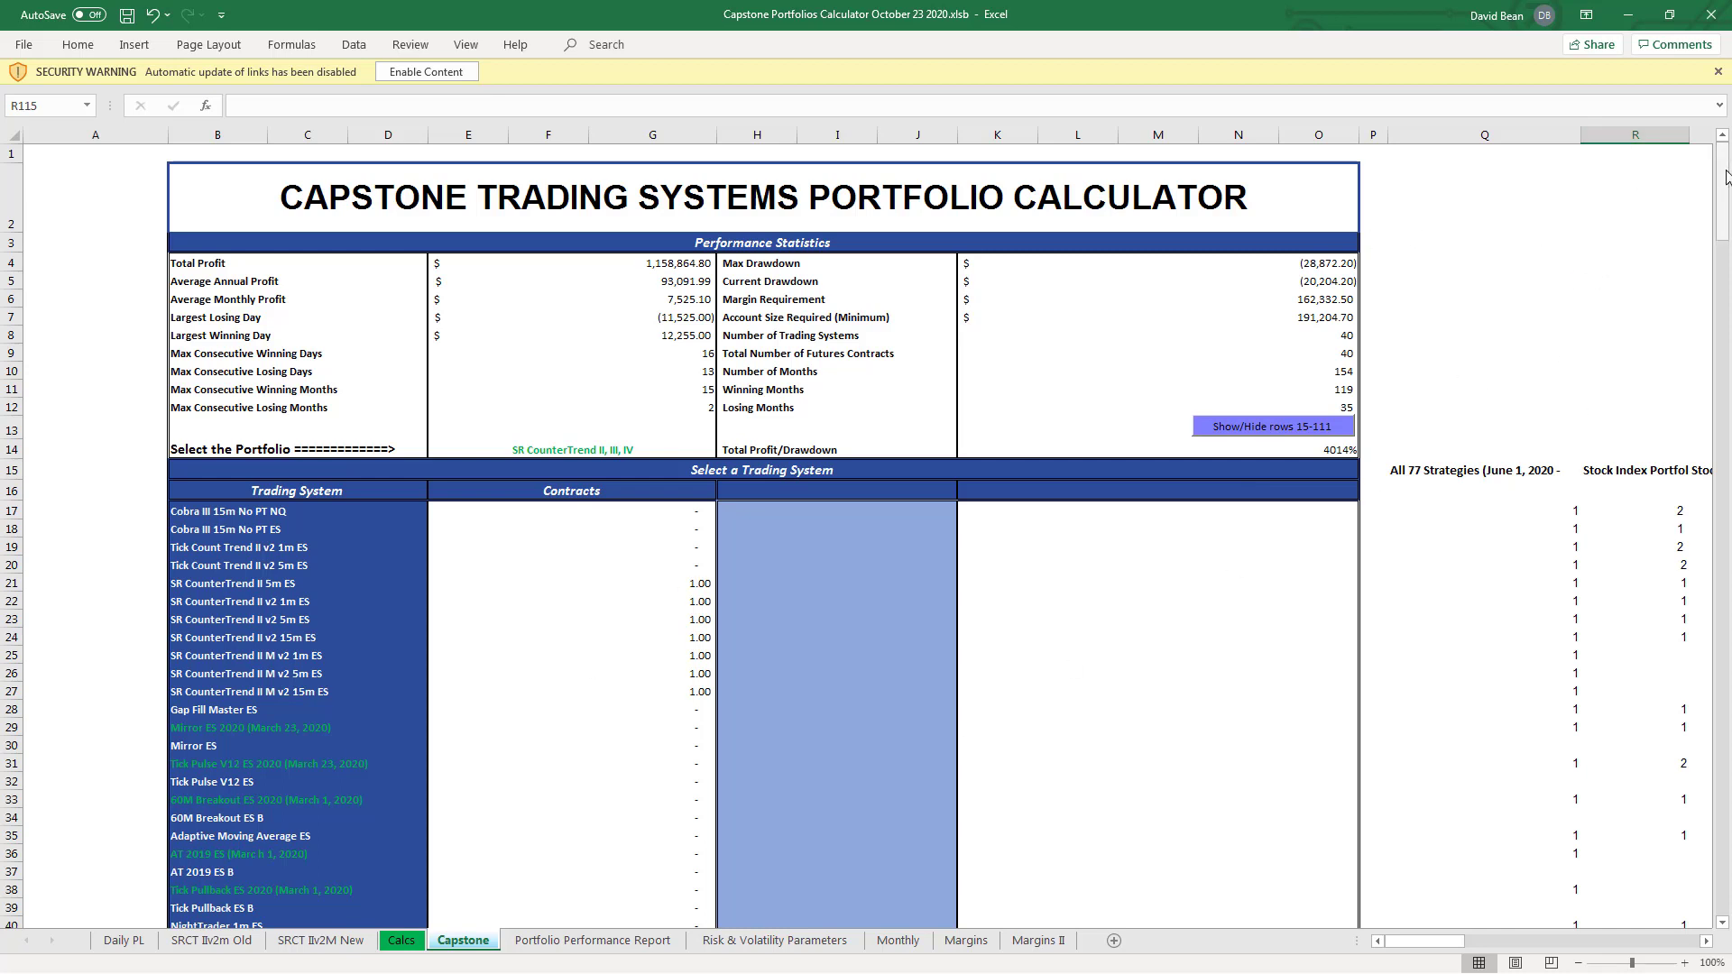
mouse_move(1725, 174)
left_mouse_down()
mouse_move(1719, 816)
mouse_move(1717, 149)
left_mouse_up()
left_click(1484, 336)
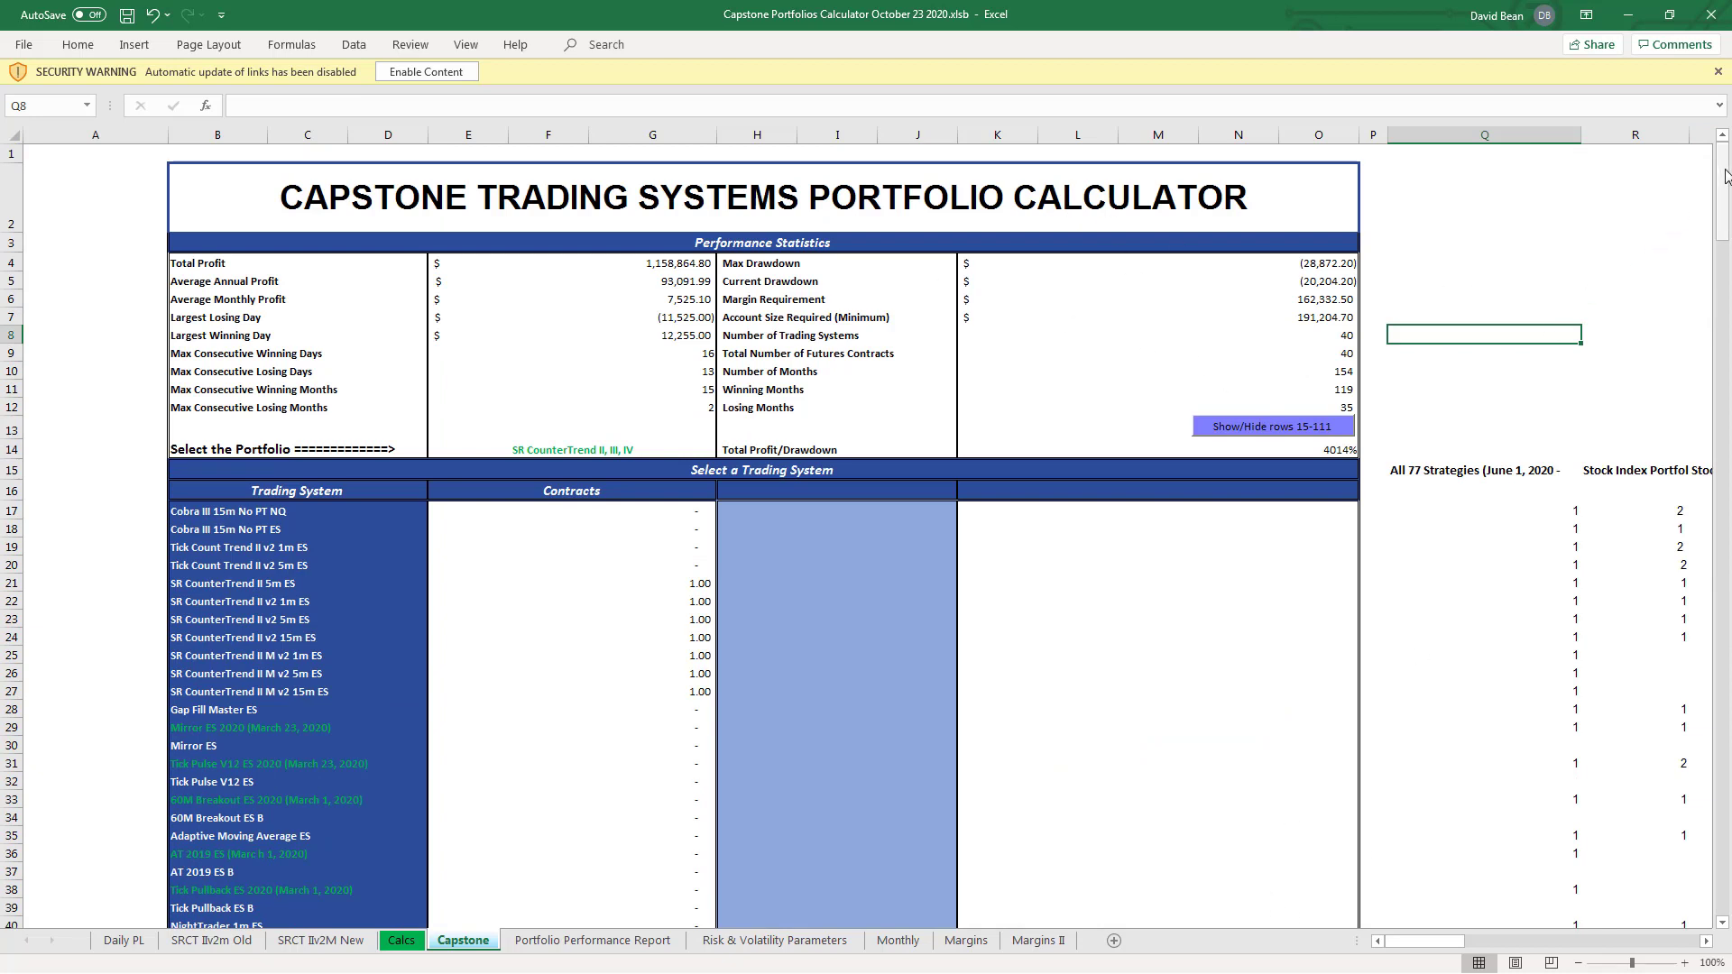
- Examine the VSD NQ, EVP-1 NQ, 60M Breakout Short, Chopper Gold and Chopper NQ entries in the trading system list
left_click_drag(1725, 175, 1728, 626)
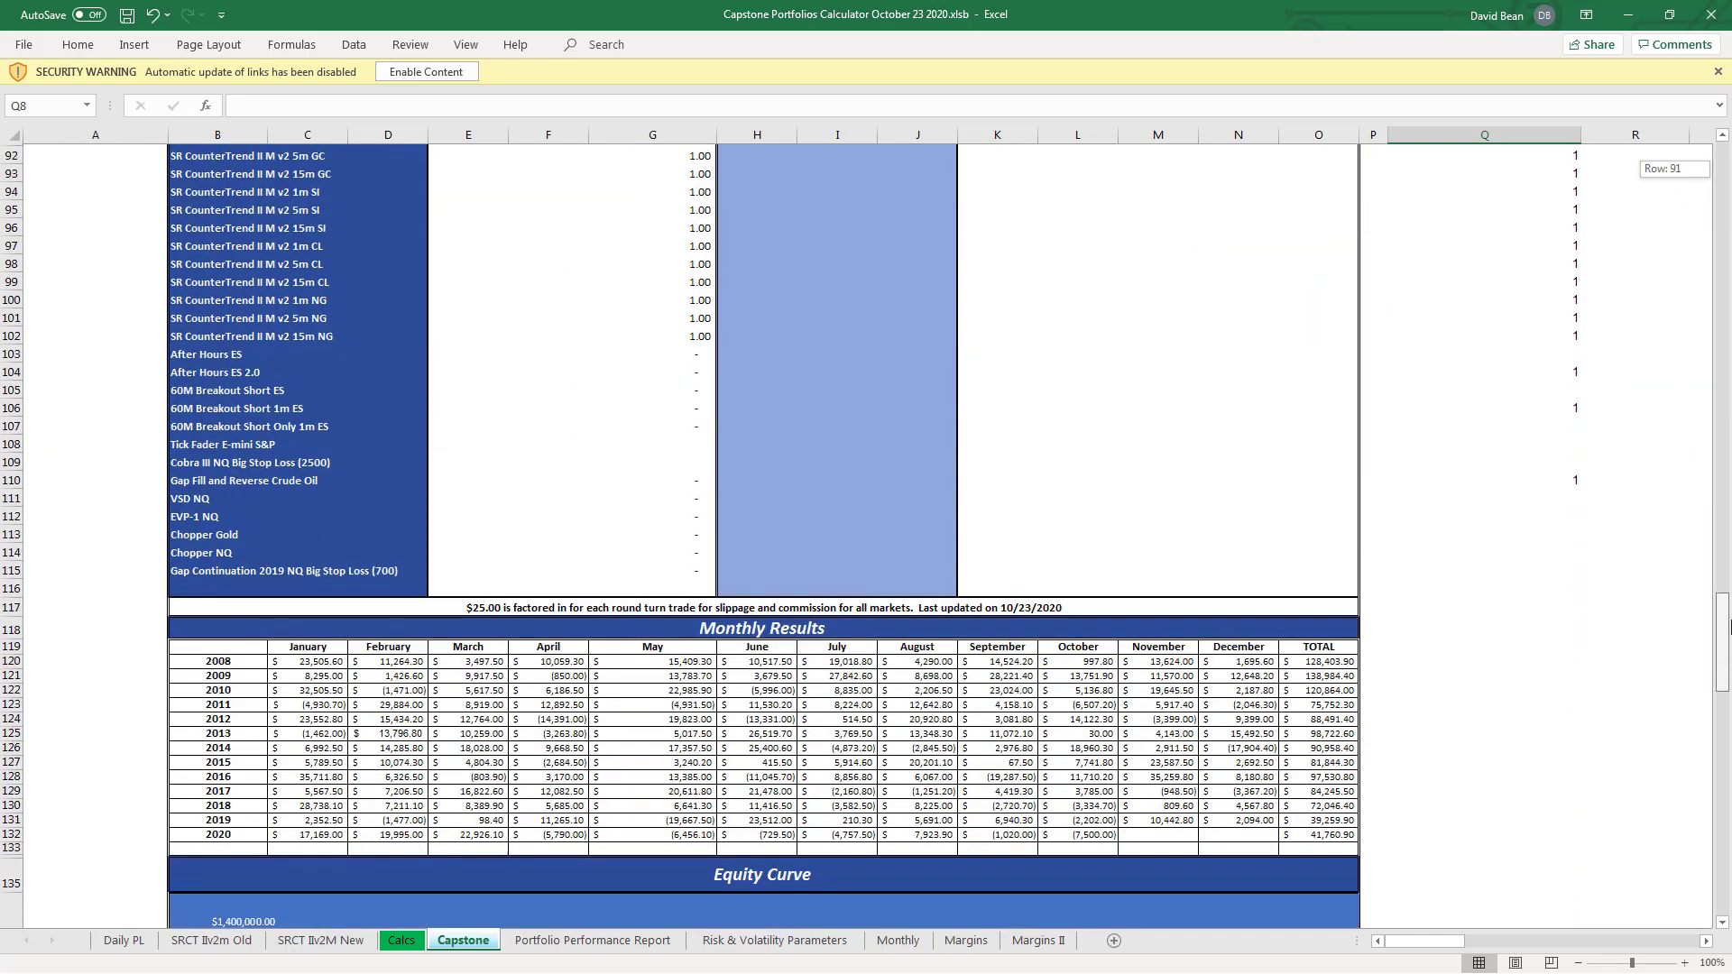
left_click(228, 516)
mouse_move(227, 516)
left_mouse_down()
mouse_move(227, 536)
mouse_move(244, 499)
left_mouse_up()
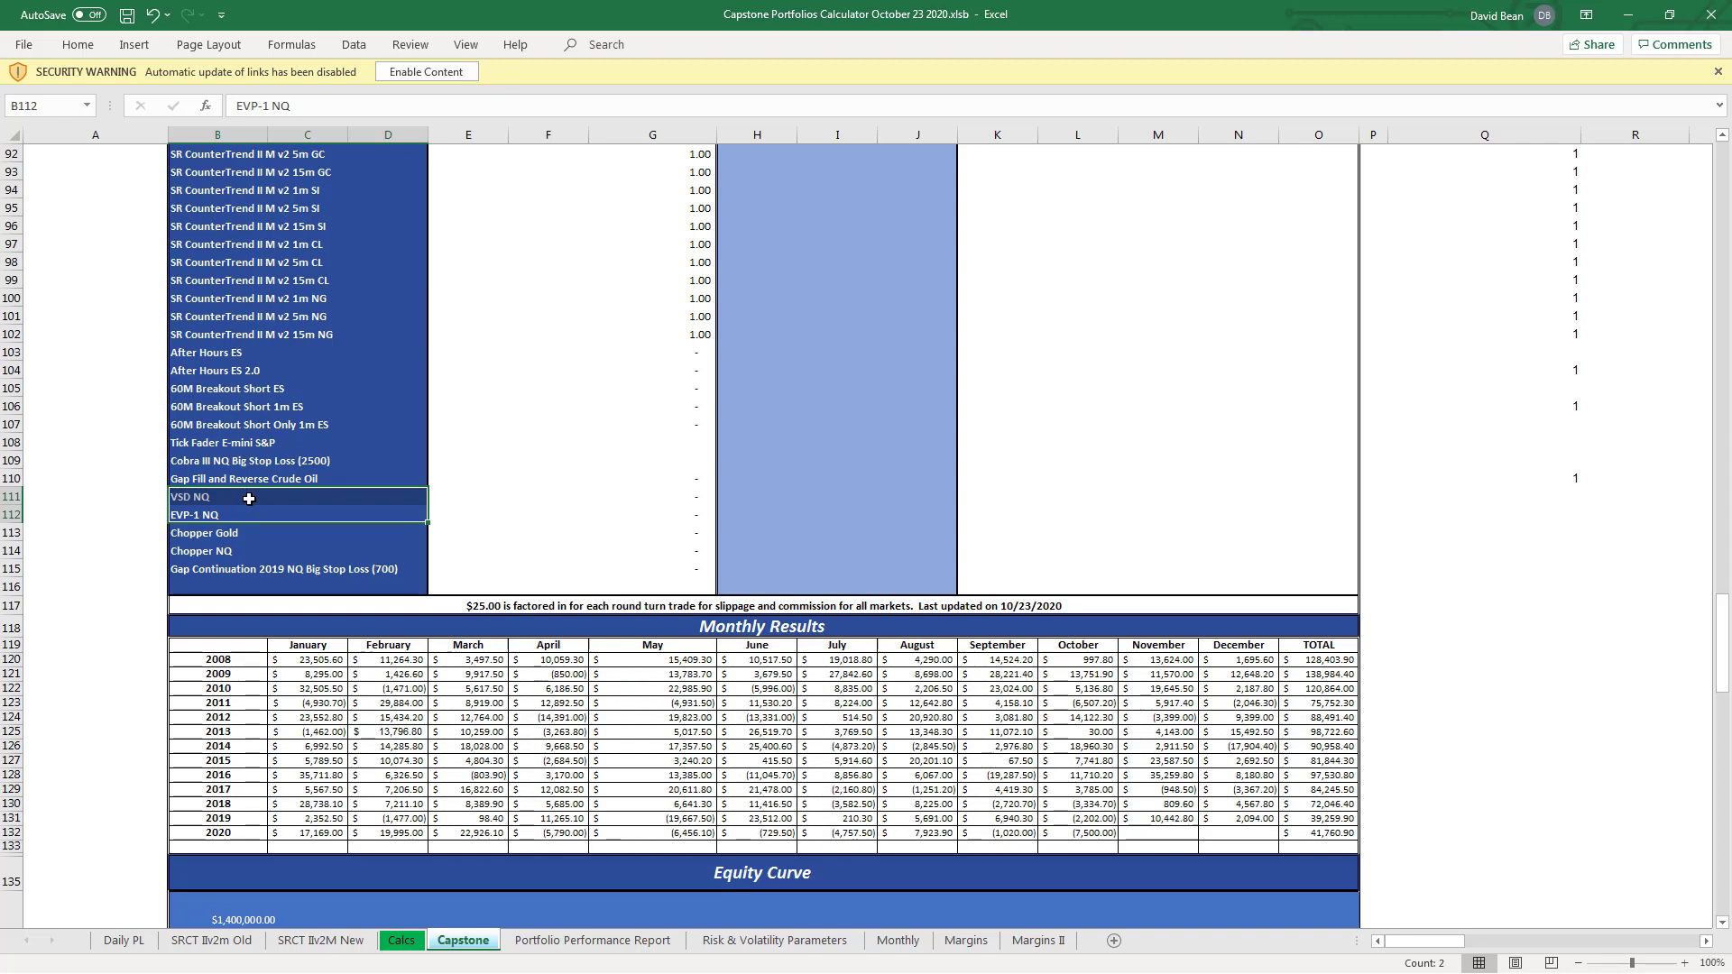
left_click(222, 501)
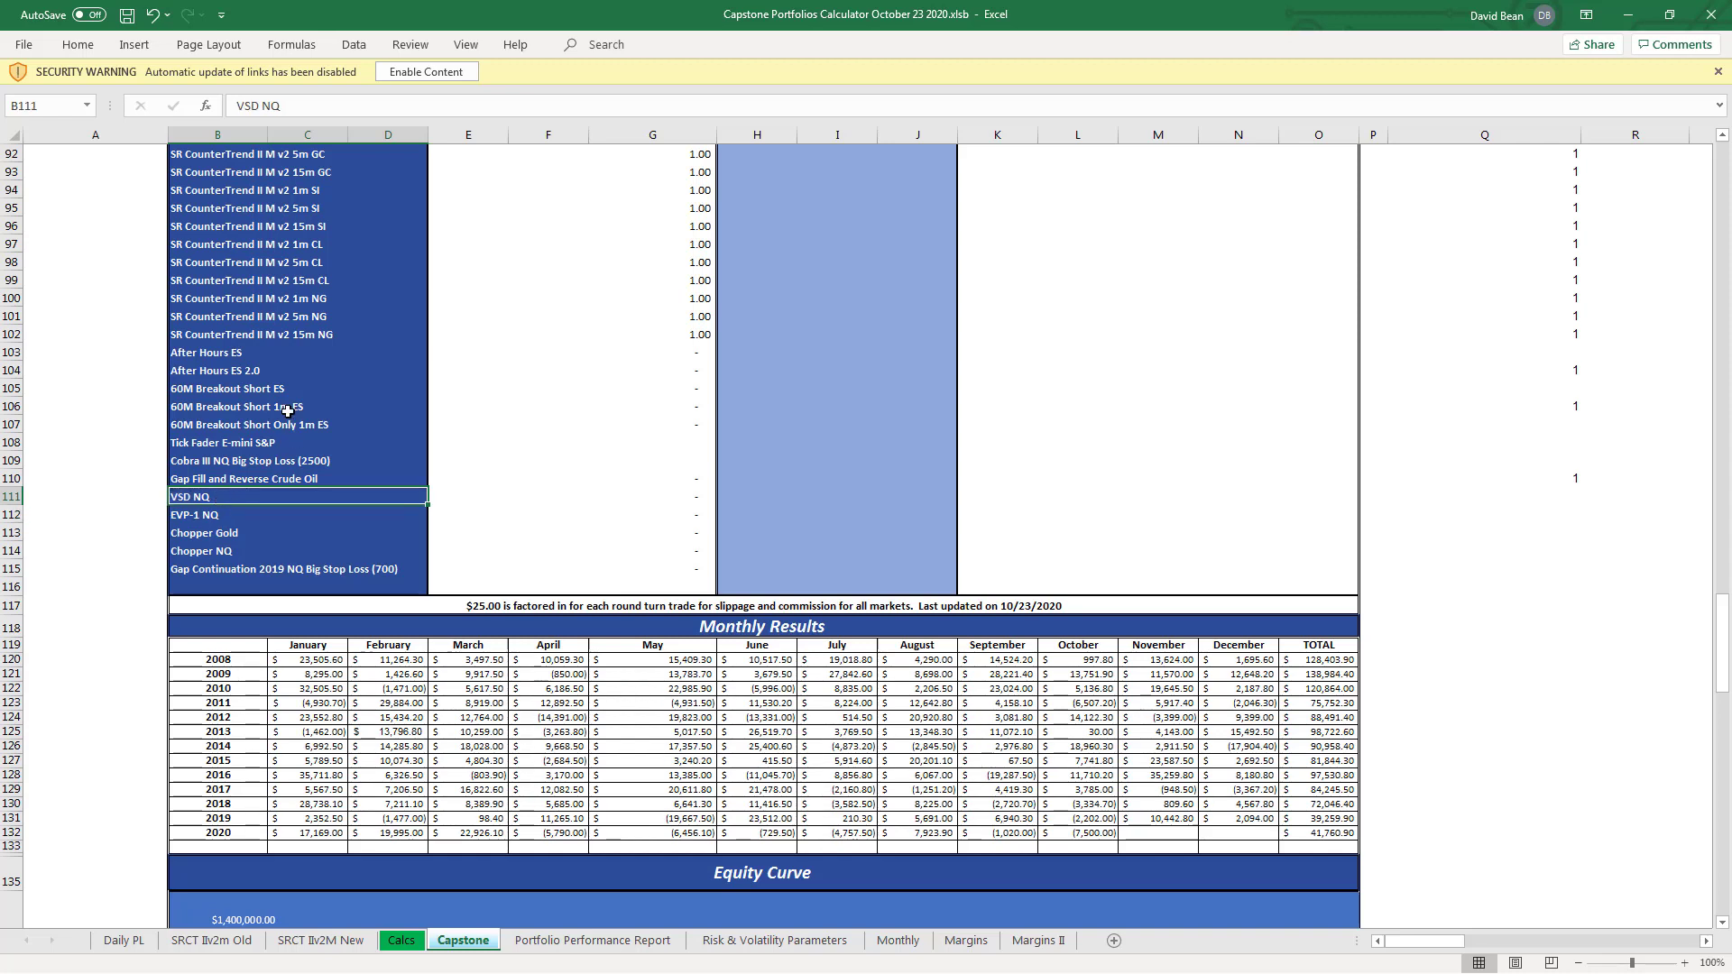
key("Up")
key("Up")
key("Up")
key("Up")
key("Up")
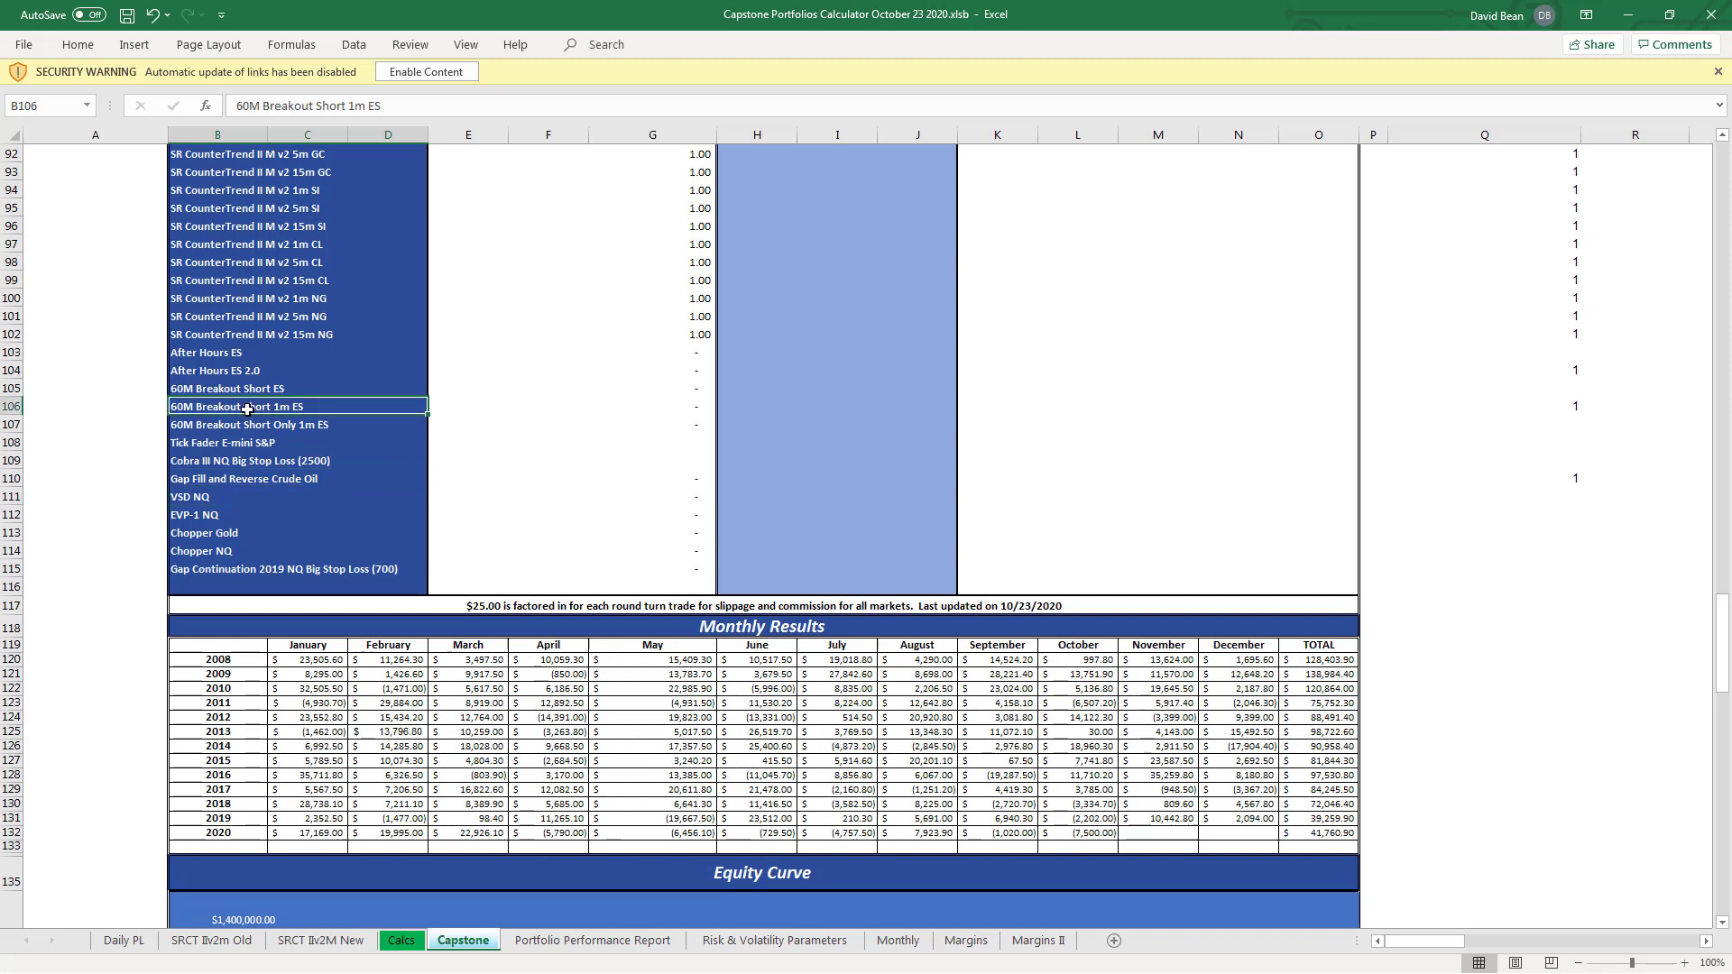
left_click(264, 430)
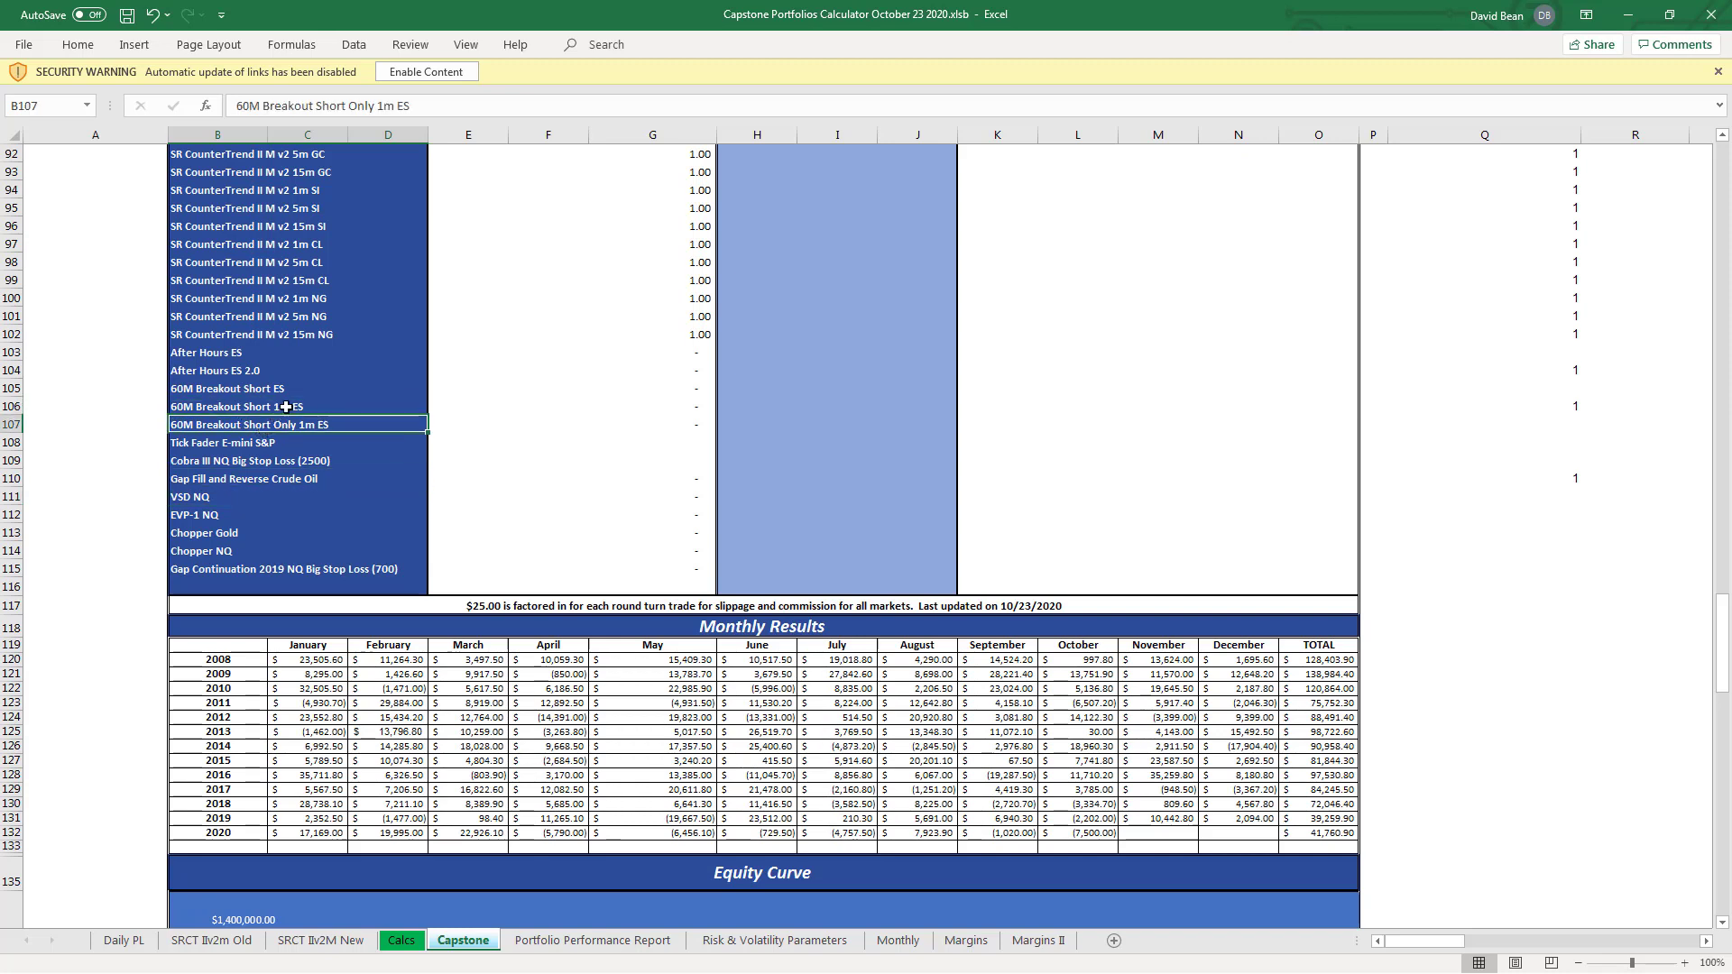
left_click(219, 533)
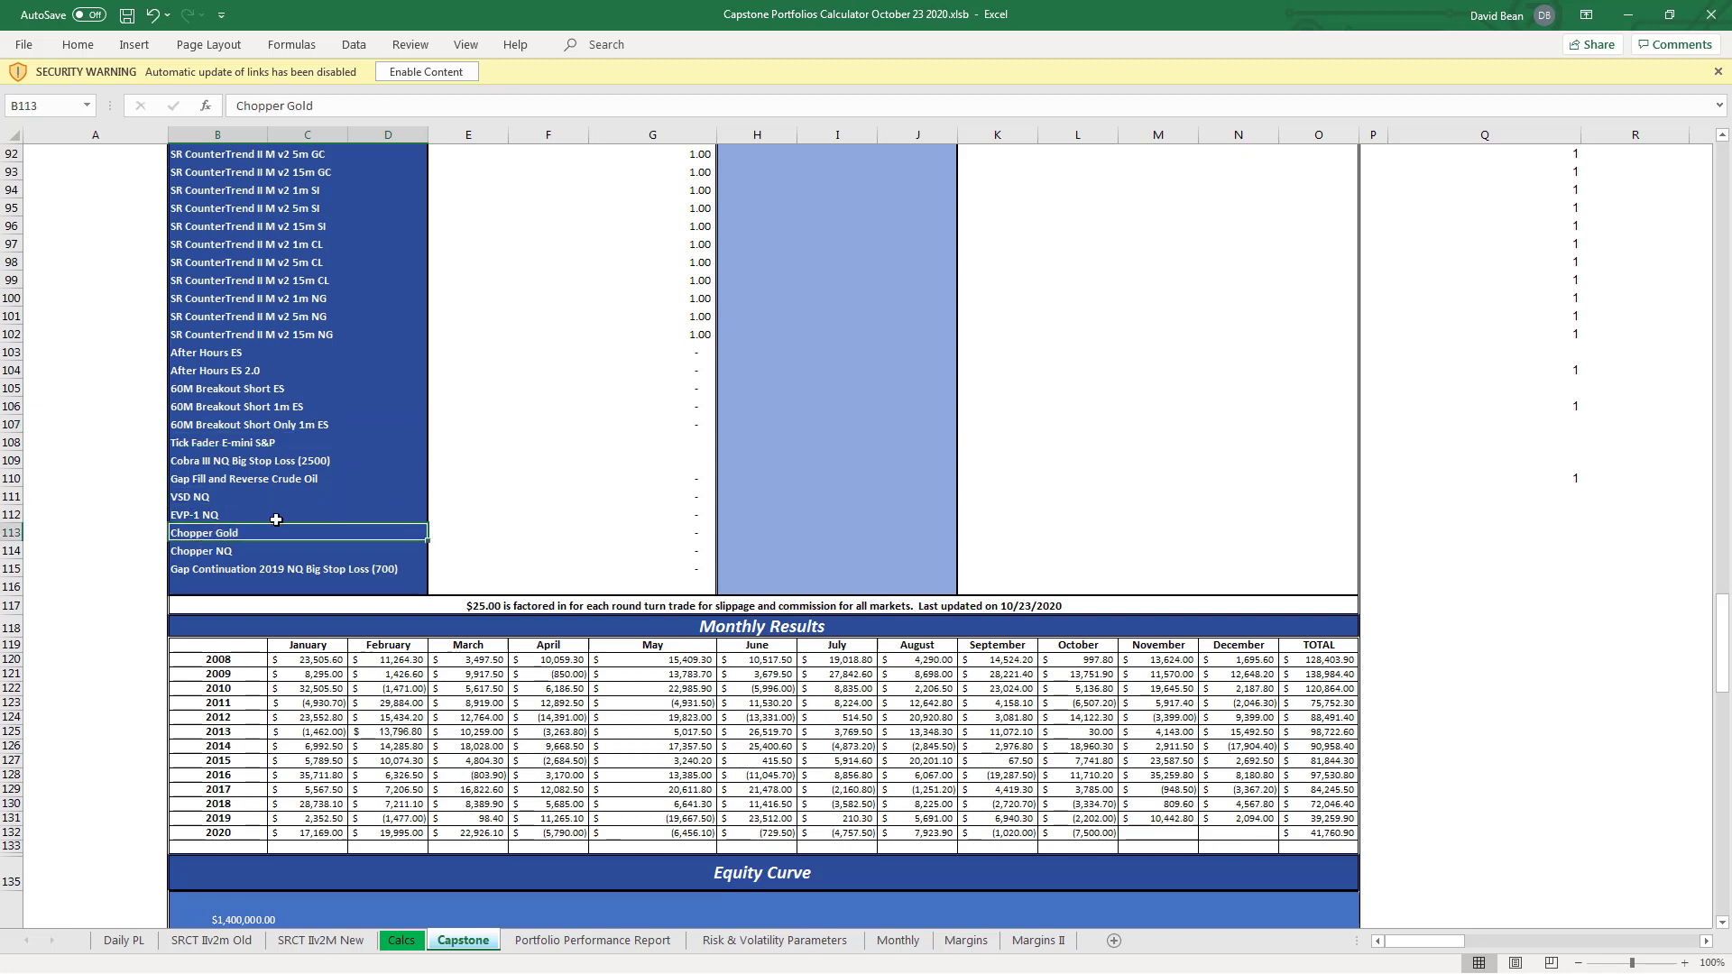
left_click(239, 547)
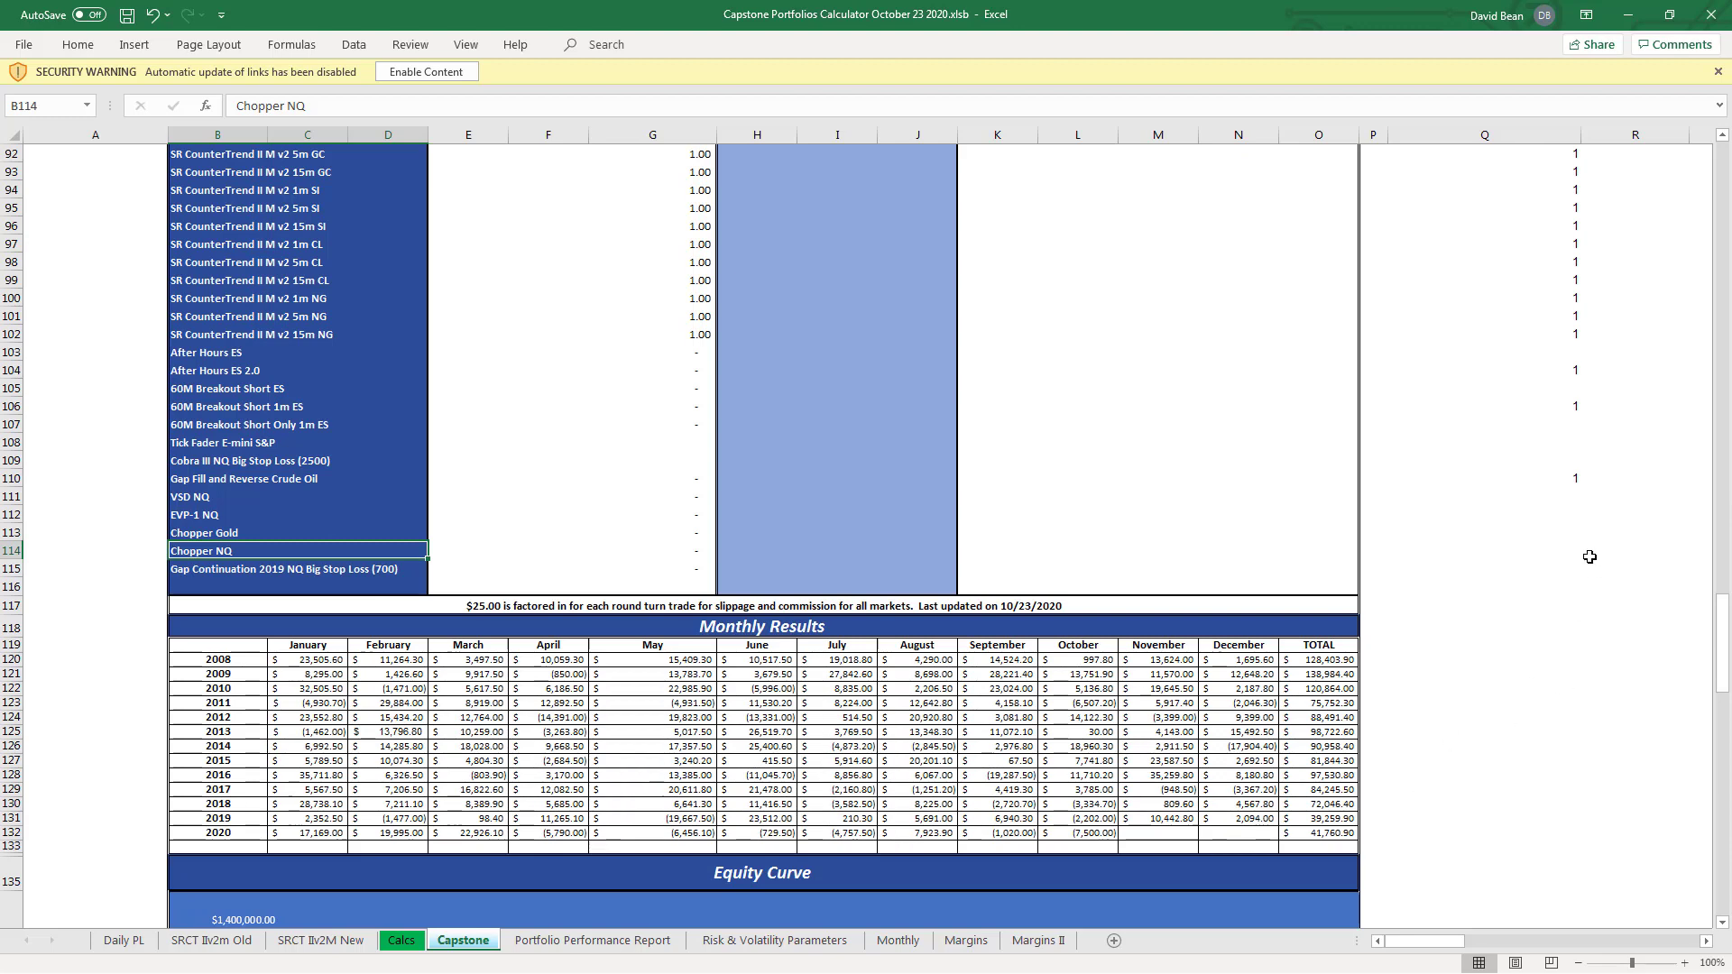
- Recheck the performance statistics and the Chopper Gold, Chopper NQ, VSD NQ and EVP-1 NQ entries in the trading system list
left_click_drag(1723, 647, 1730, 141)
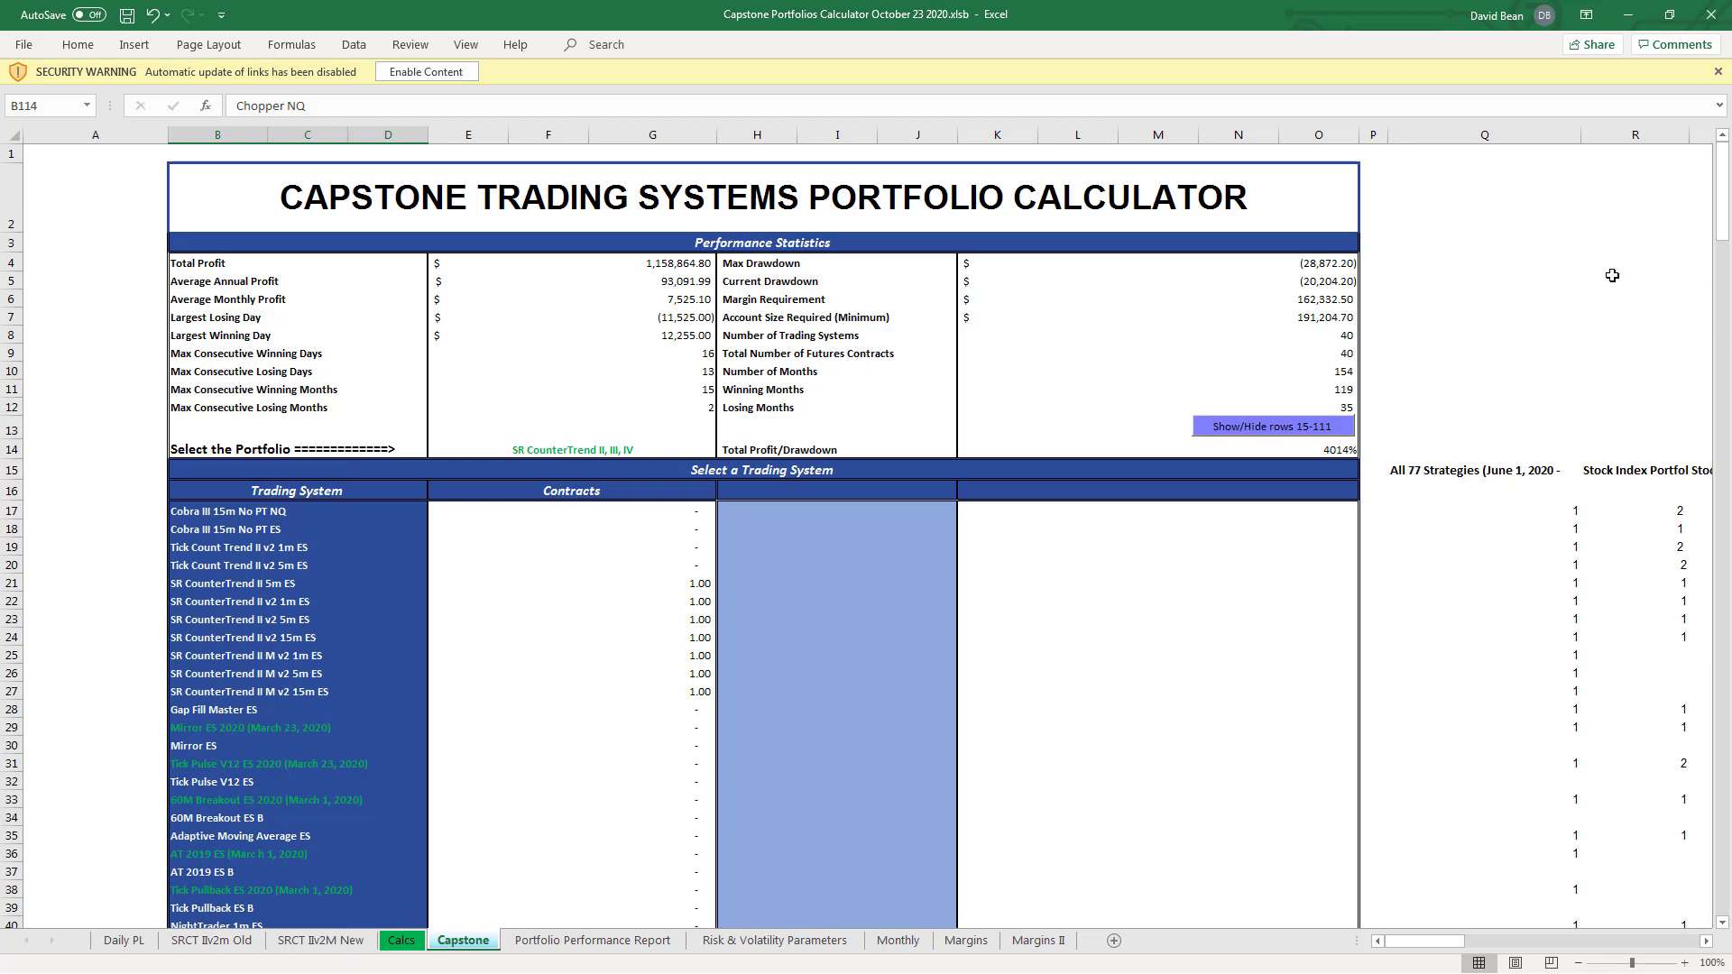
left_click(1723, 179)
left_click_drag(1723, 179, 1723, 178)
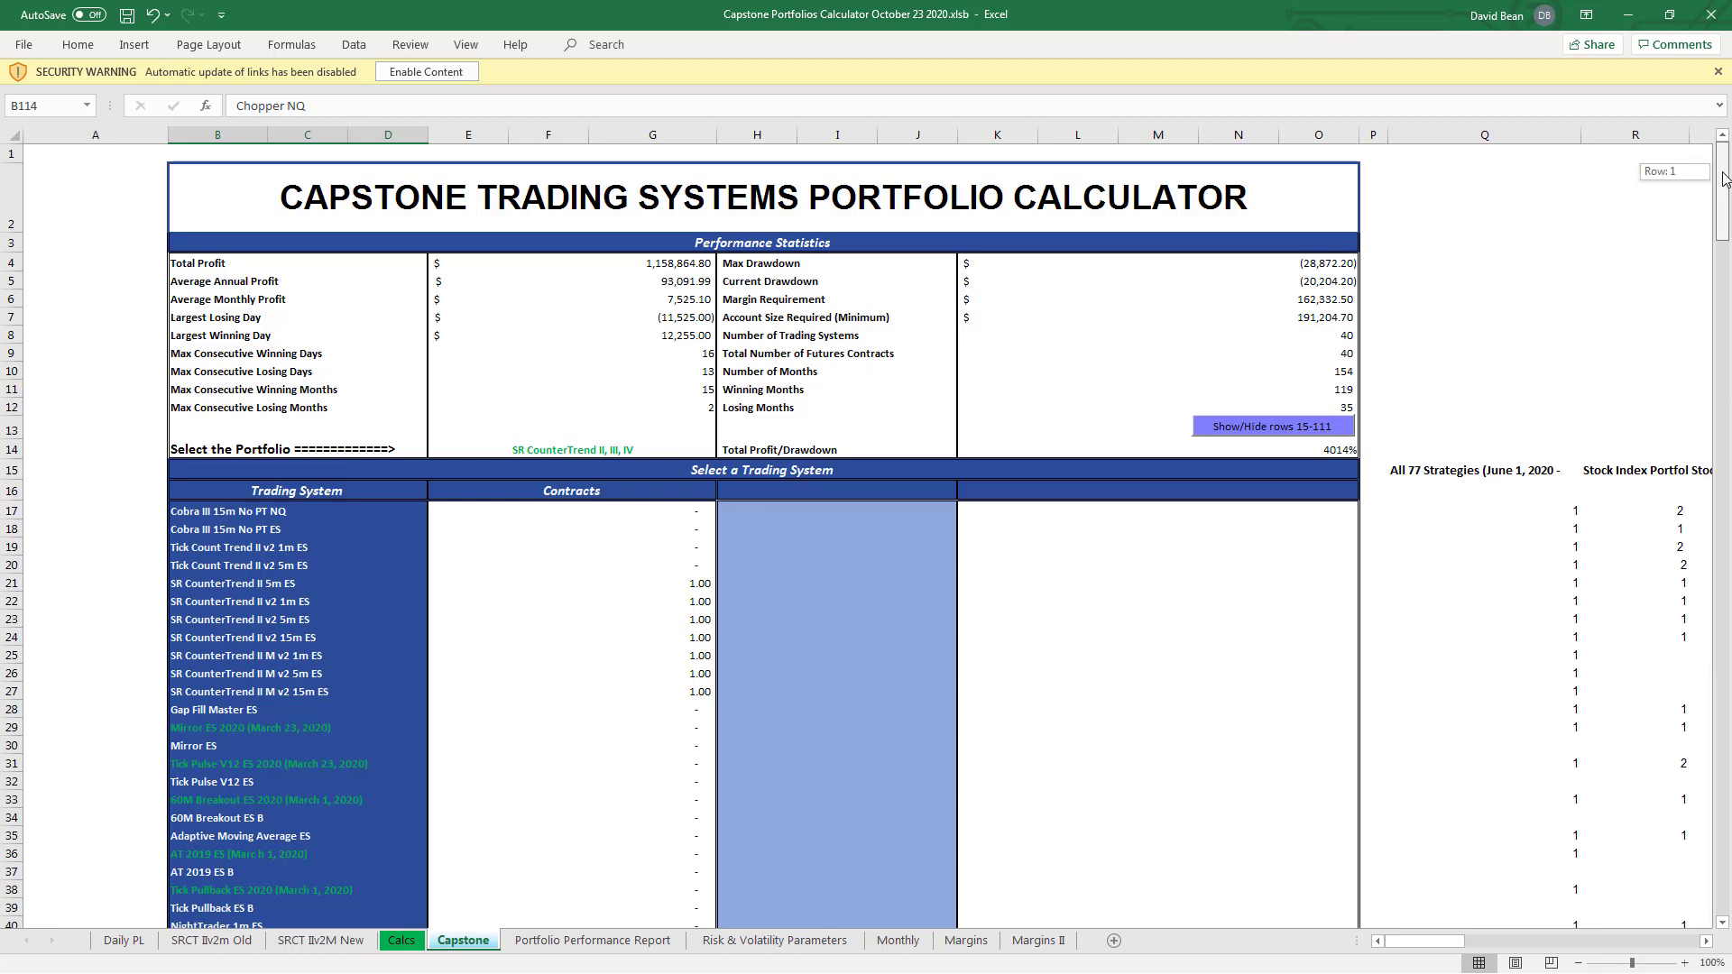
left_click_drag(1727, 354, 1724, 375)
scroll(410, 541, "down", 17)
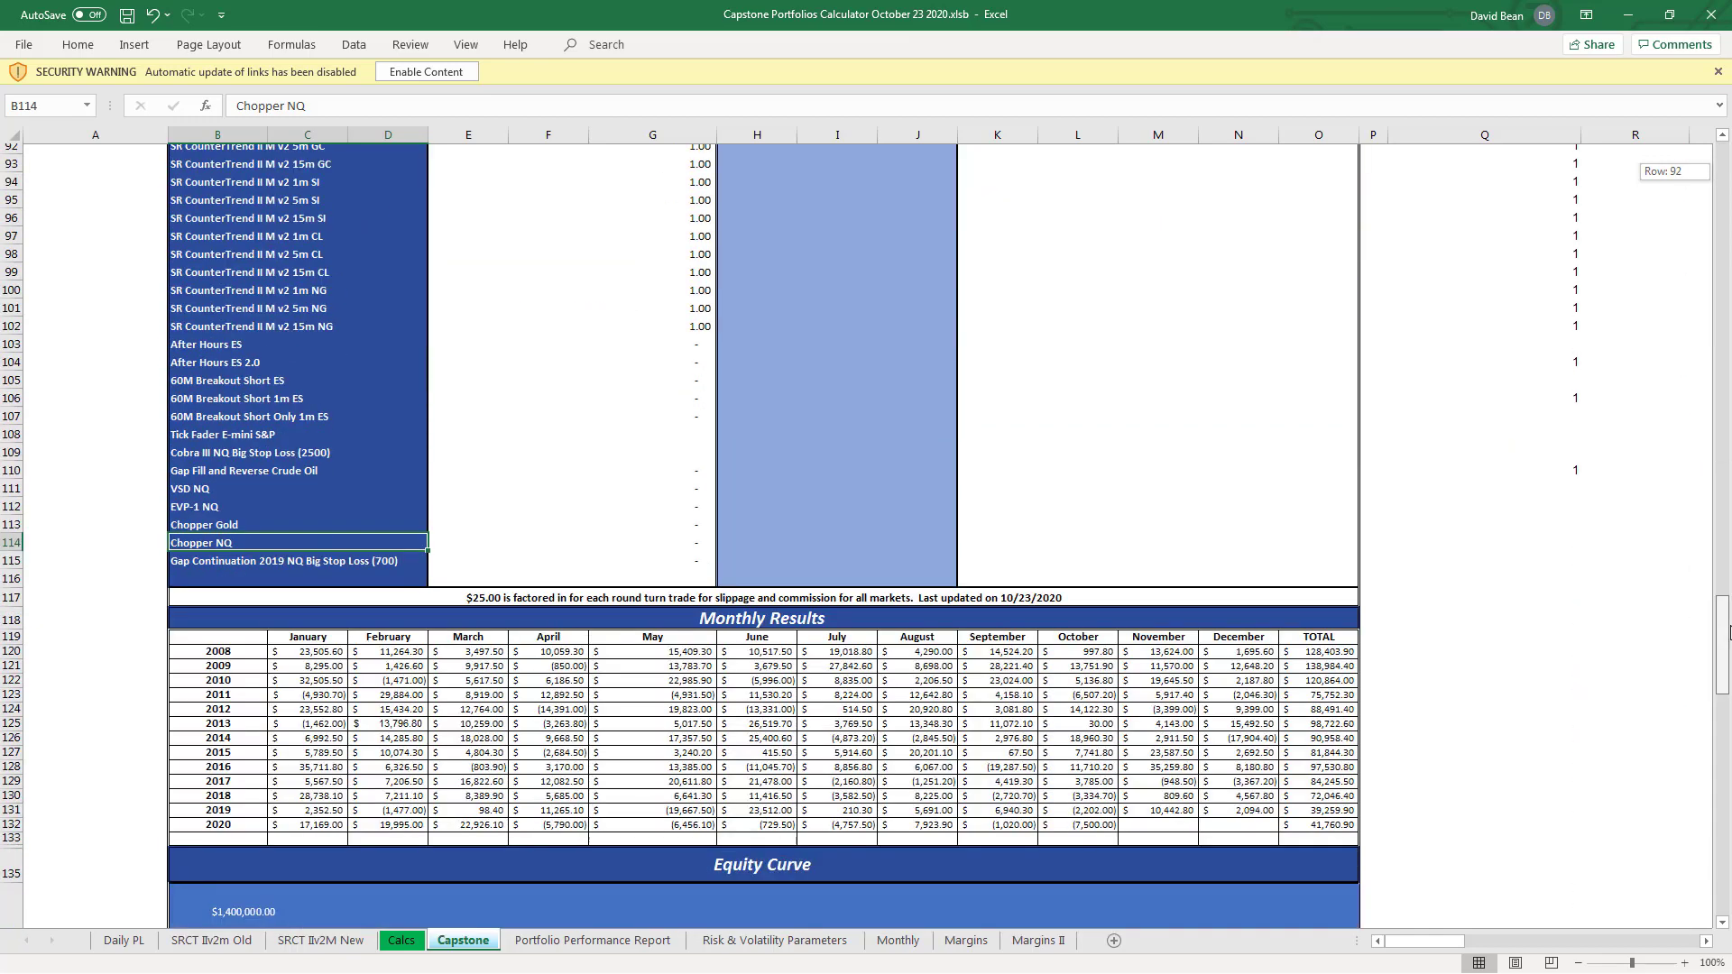
left_click(255, 533)
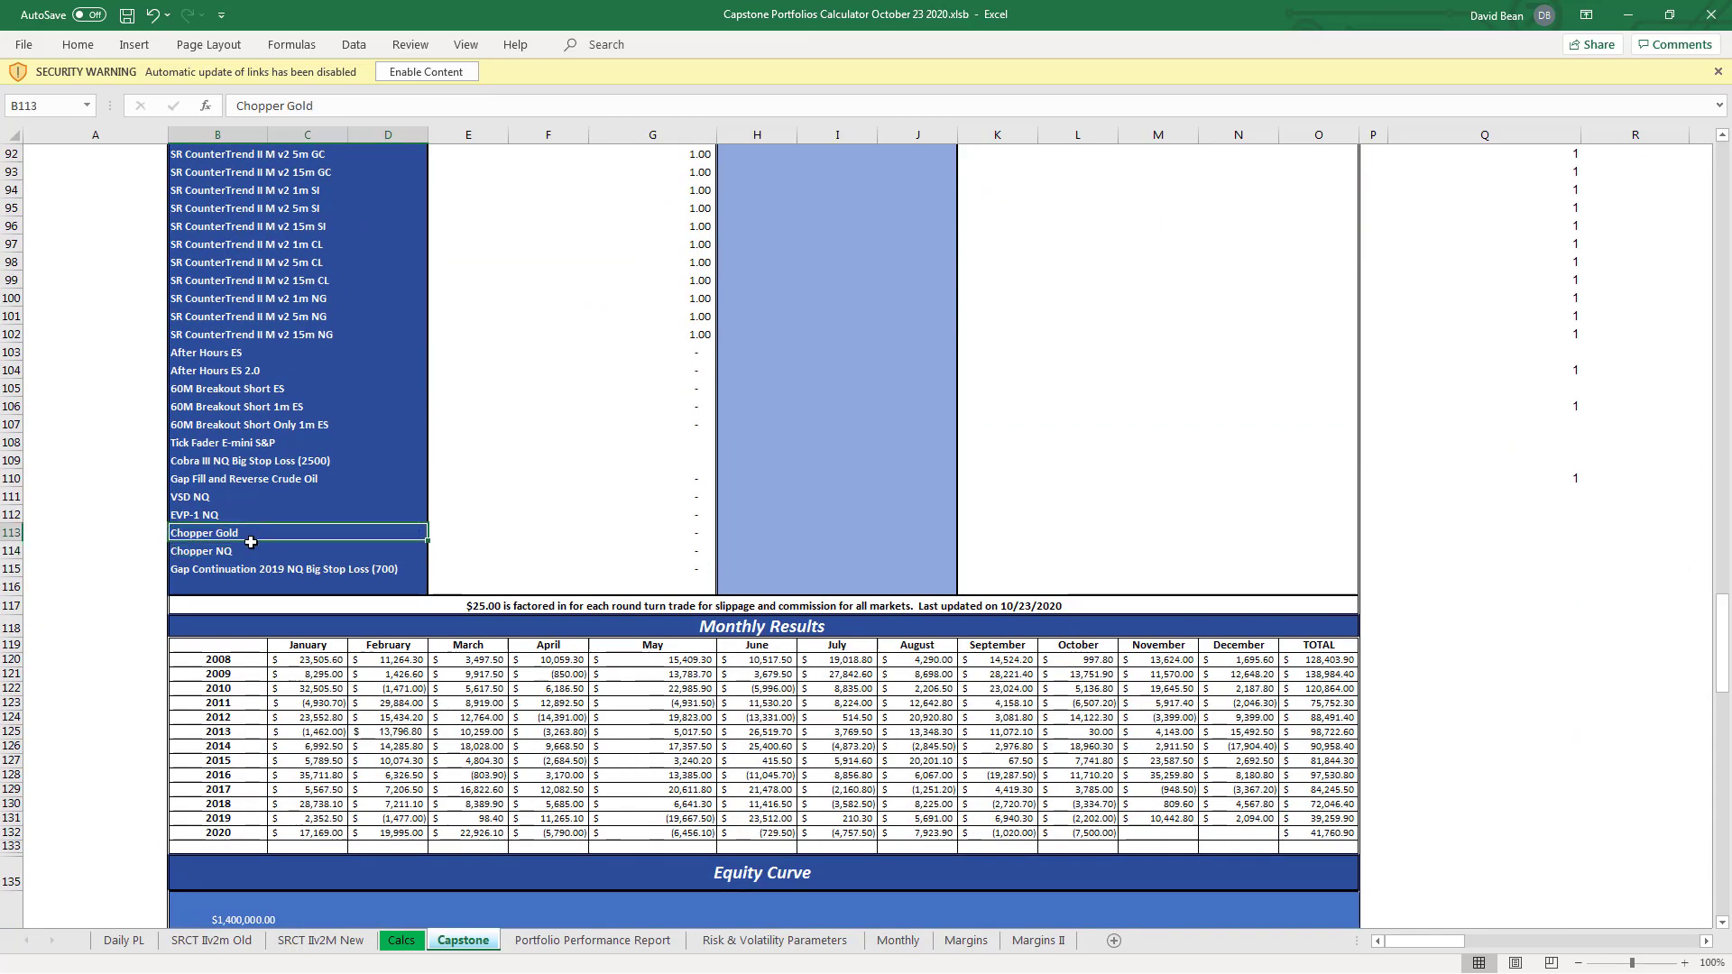
left_click_drag(251, 543, 250, 544)
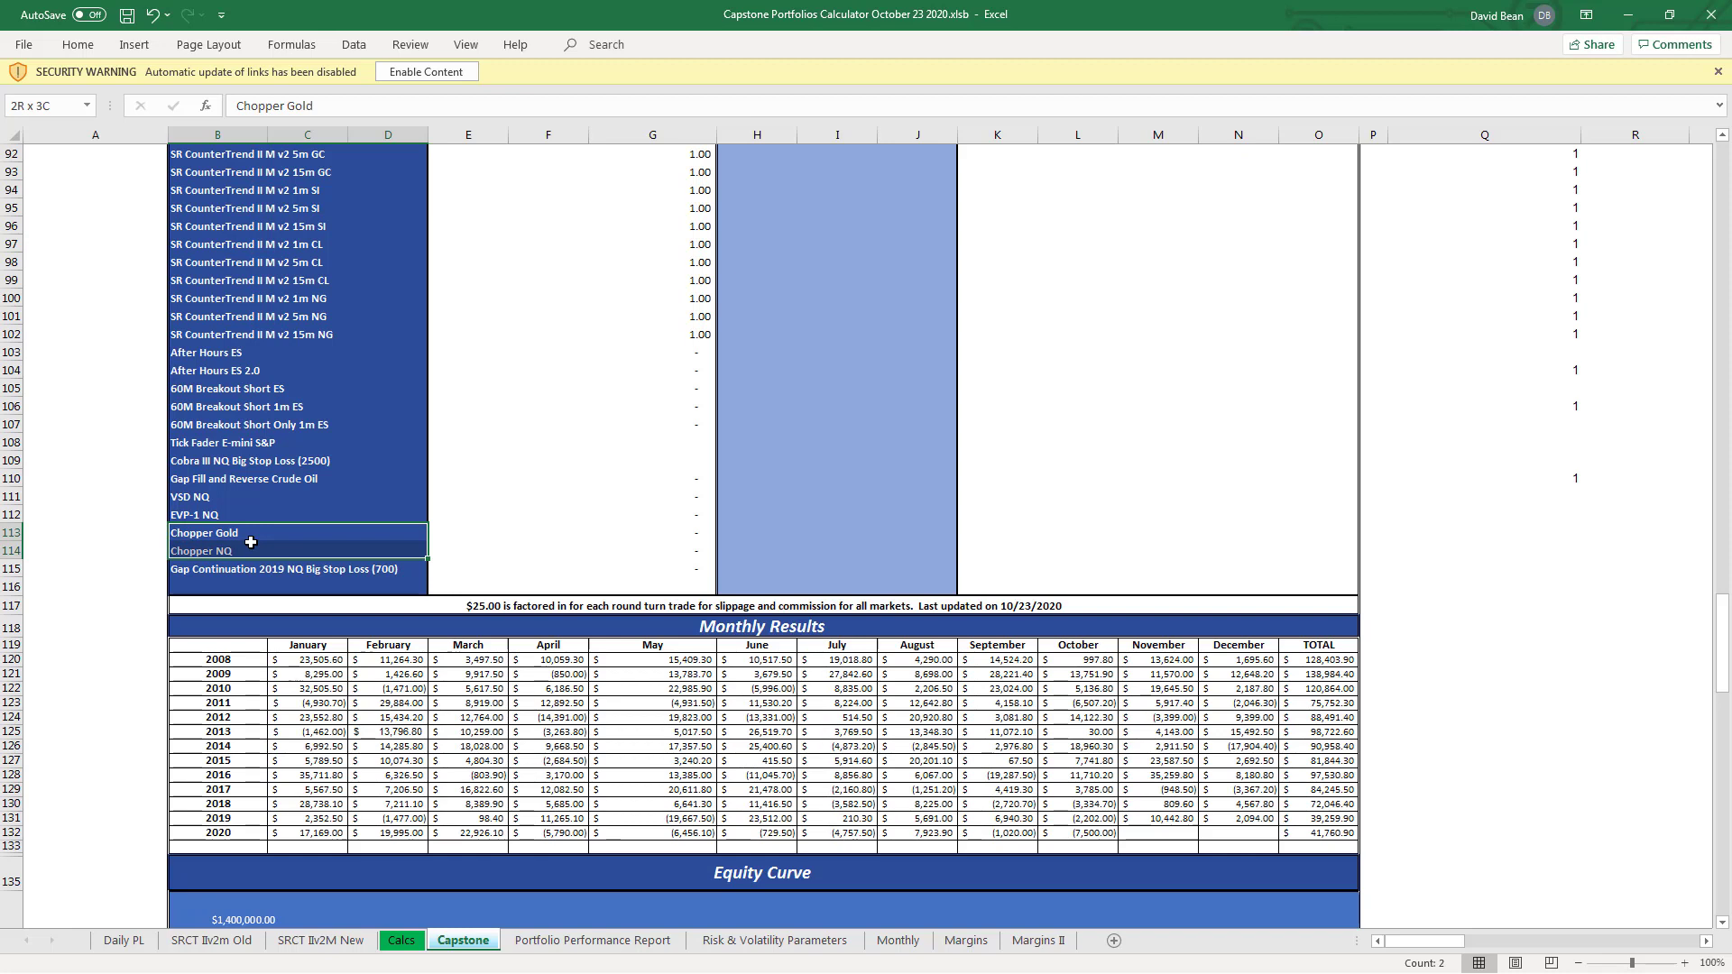
left_click(208, 498)
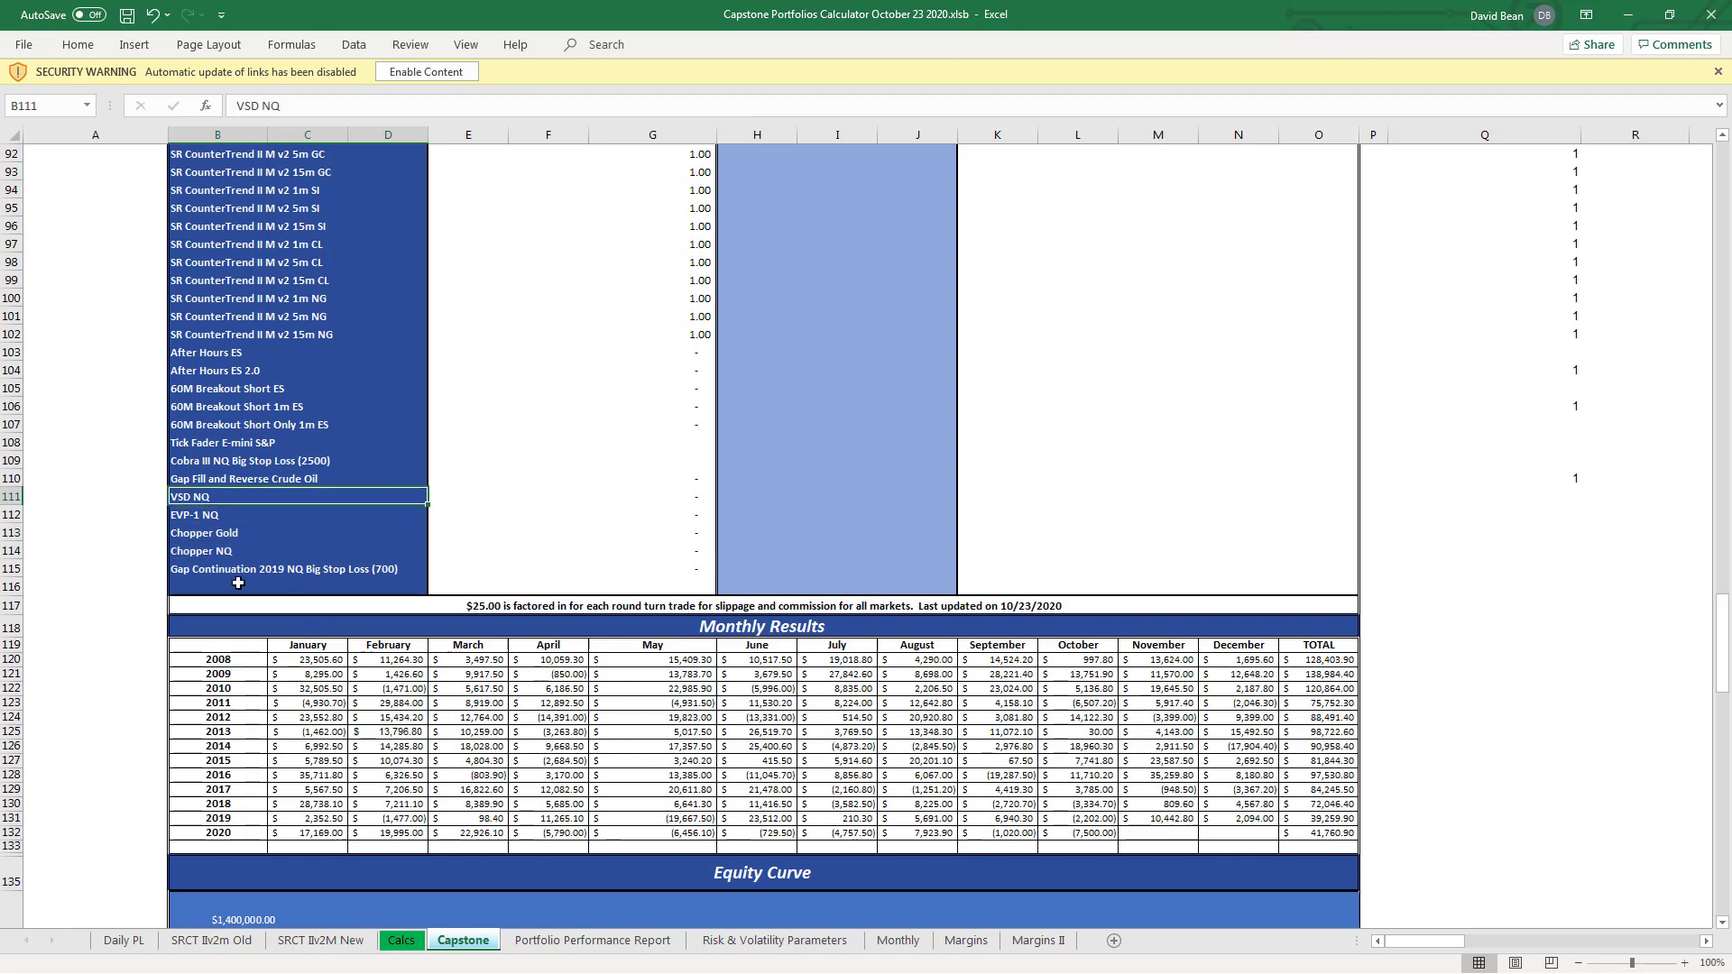
left_click(216, 517)
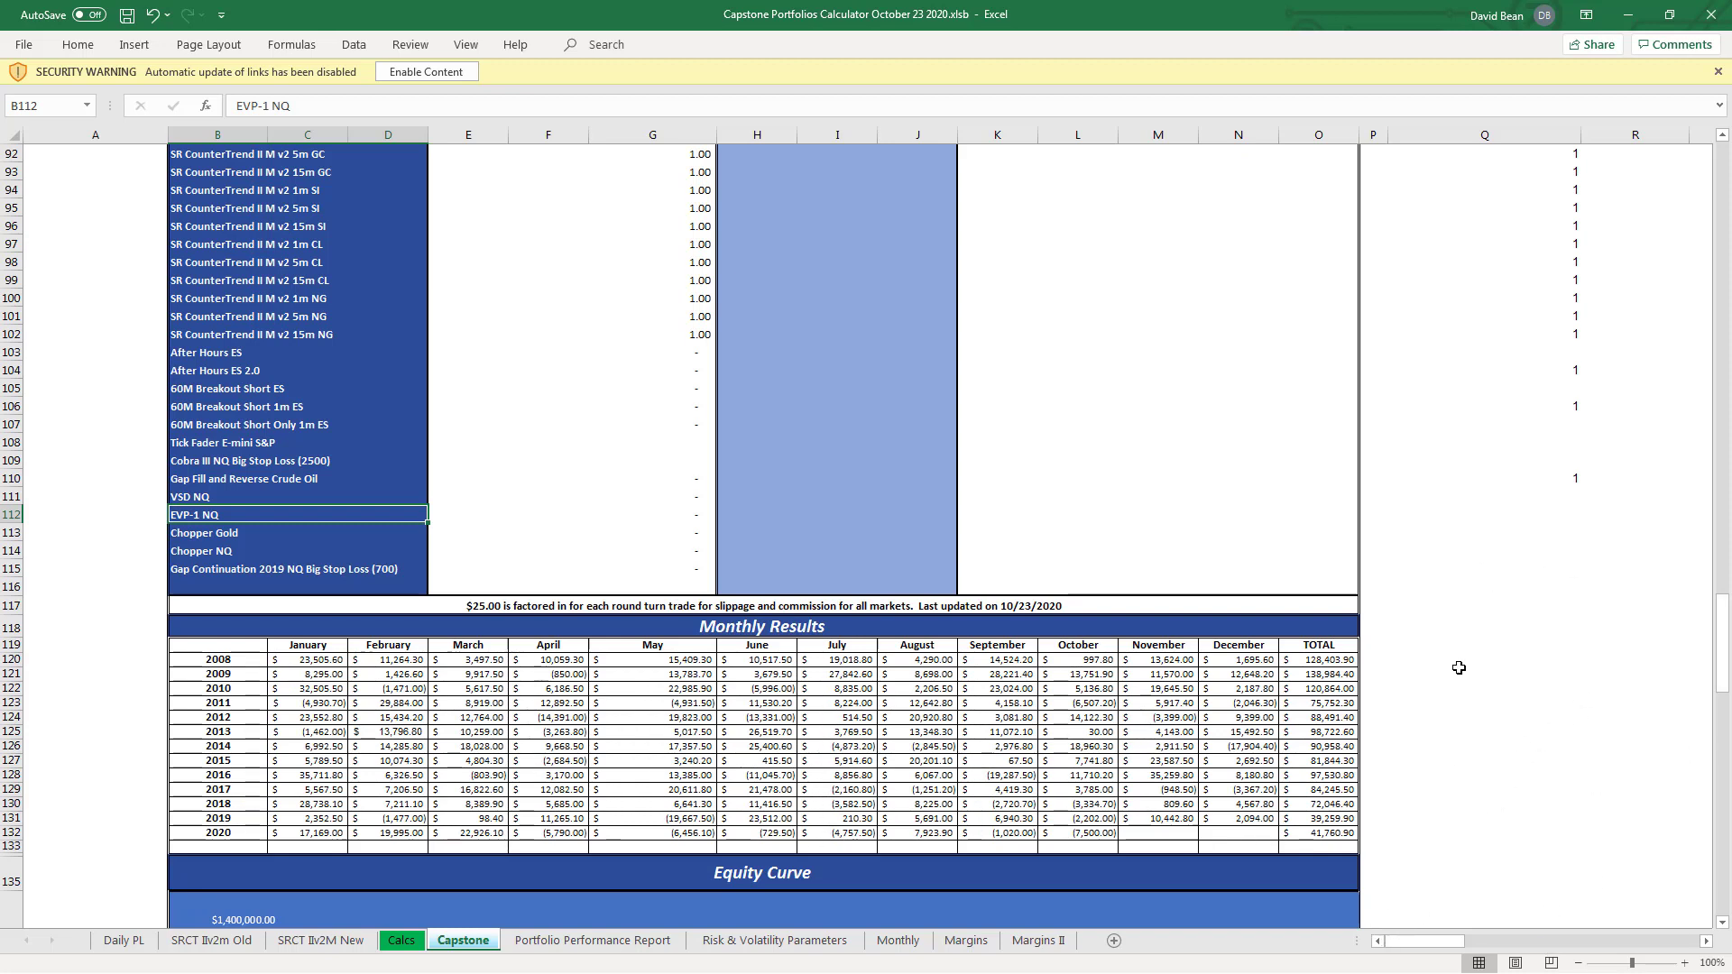
left_click_drag(1721, 623, 1723, 134)
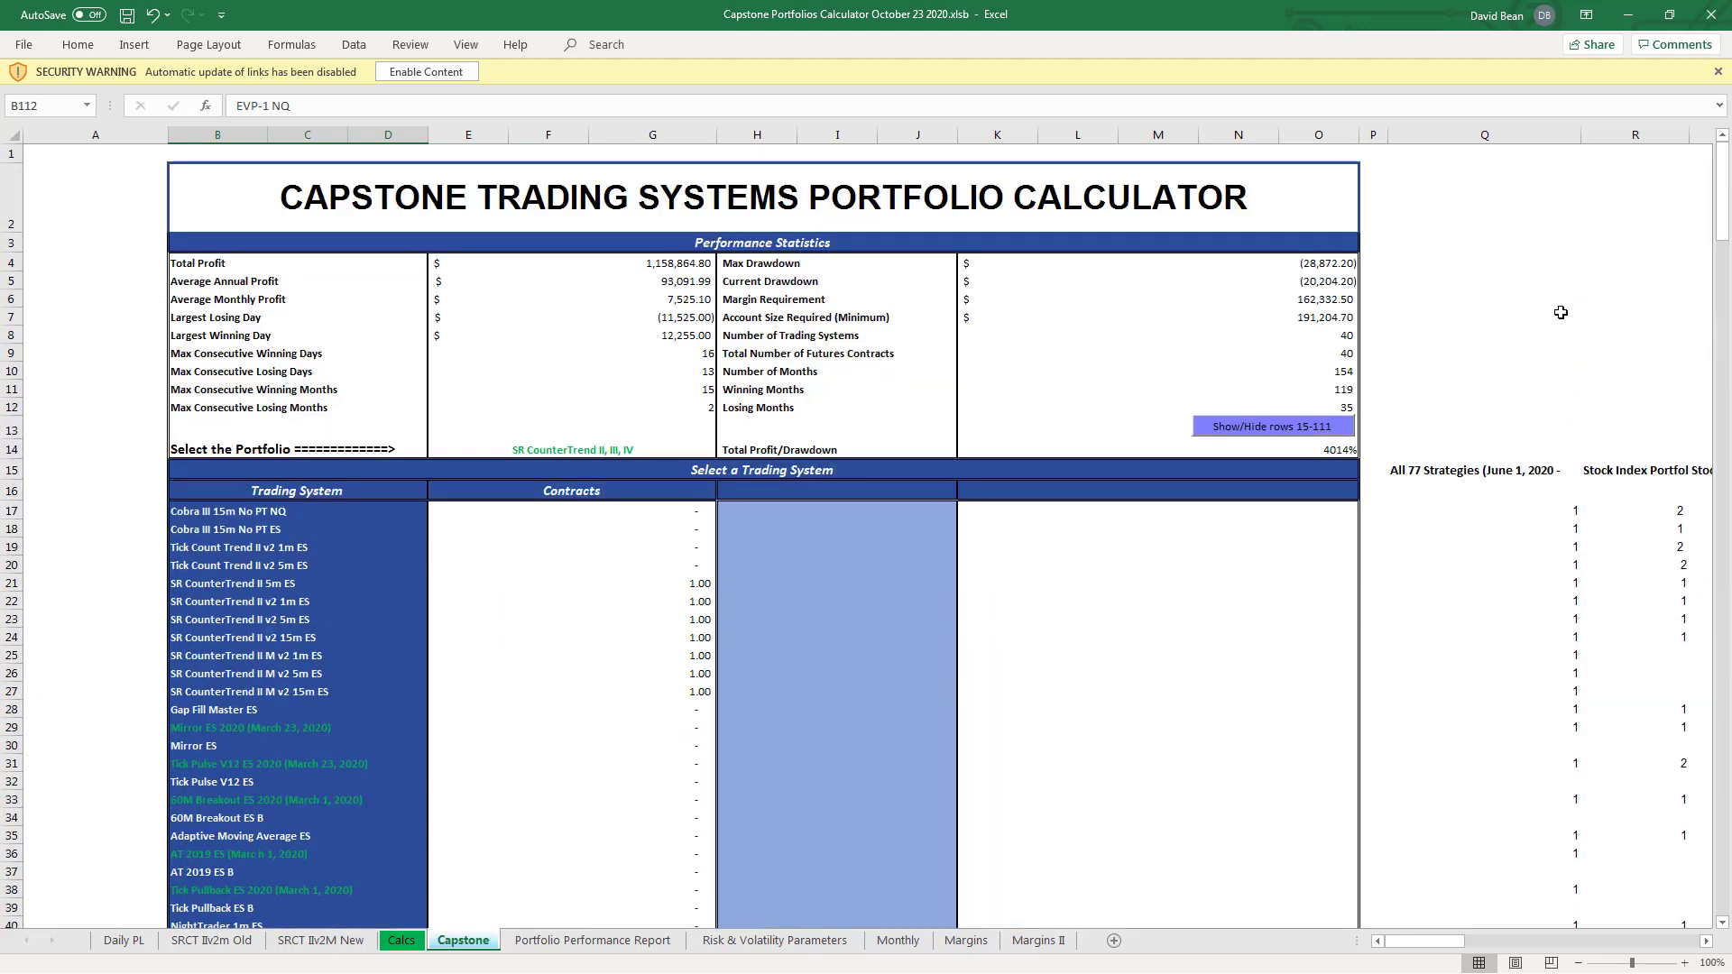